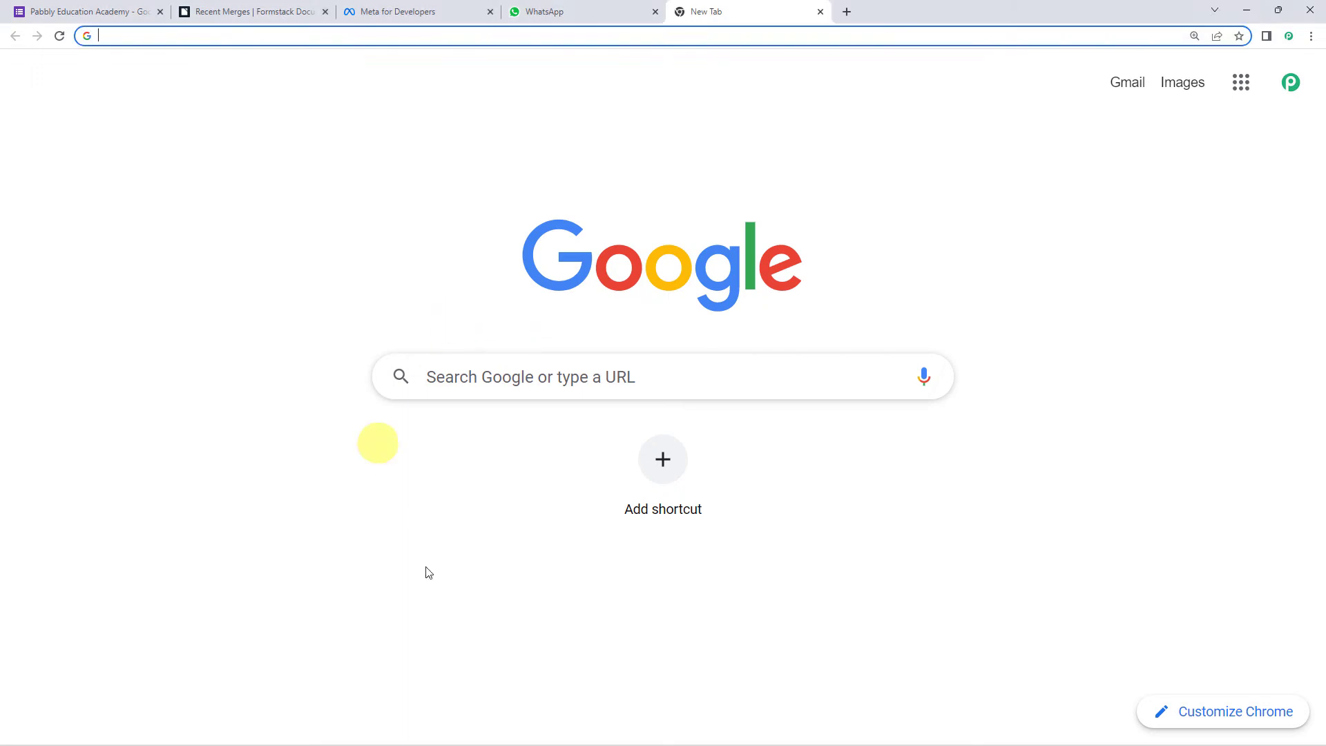
- Go to pabbly.com, sign in, open Pabbly Connect, and start a new workflow
text(pabbly)
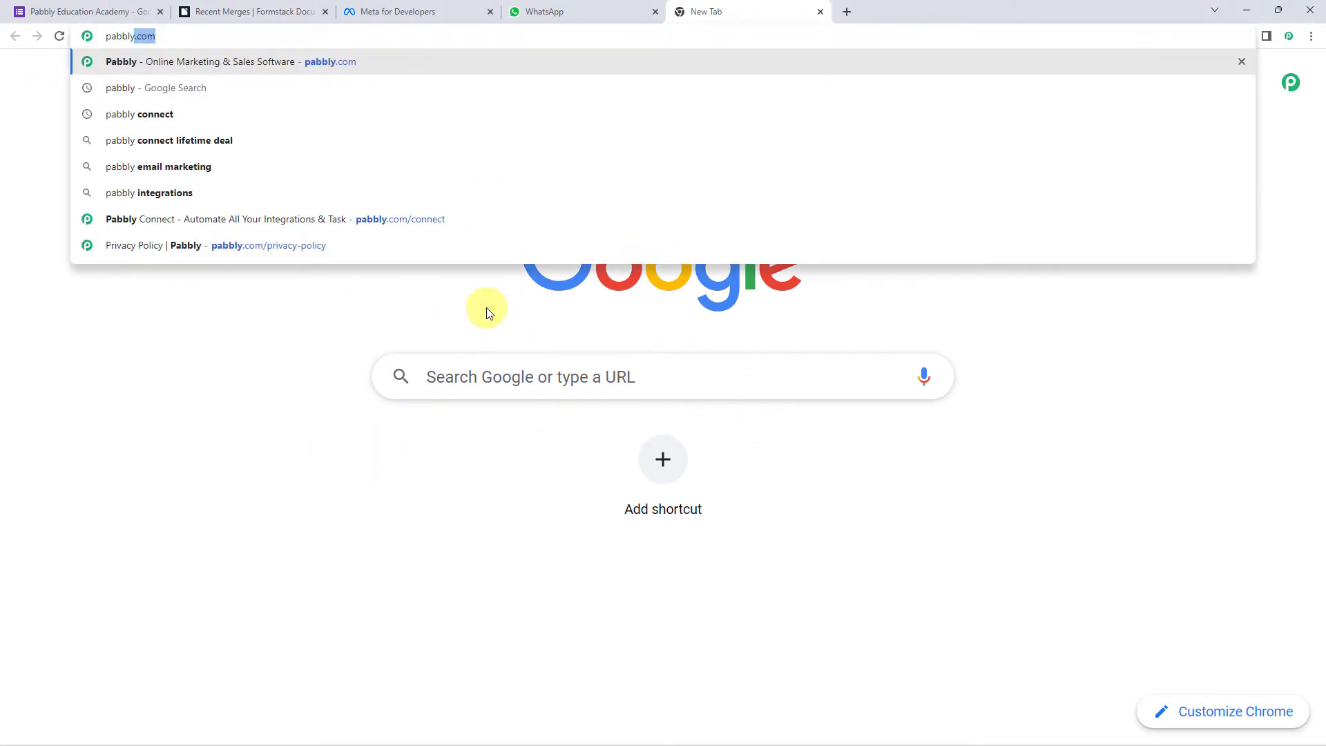
key(Return)
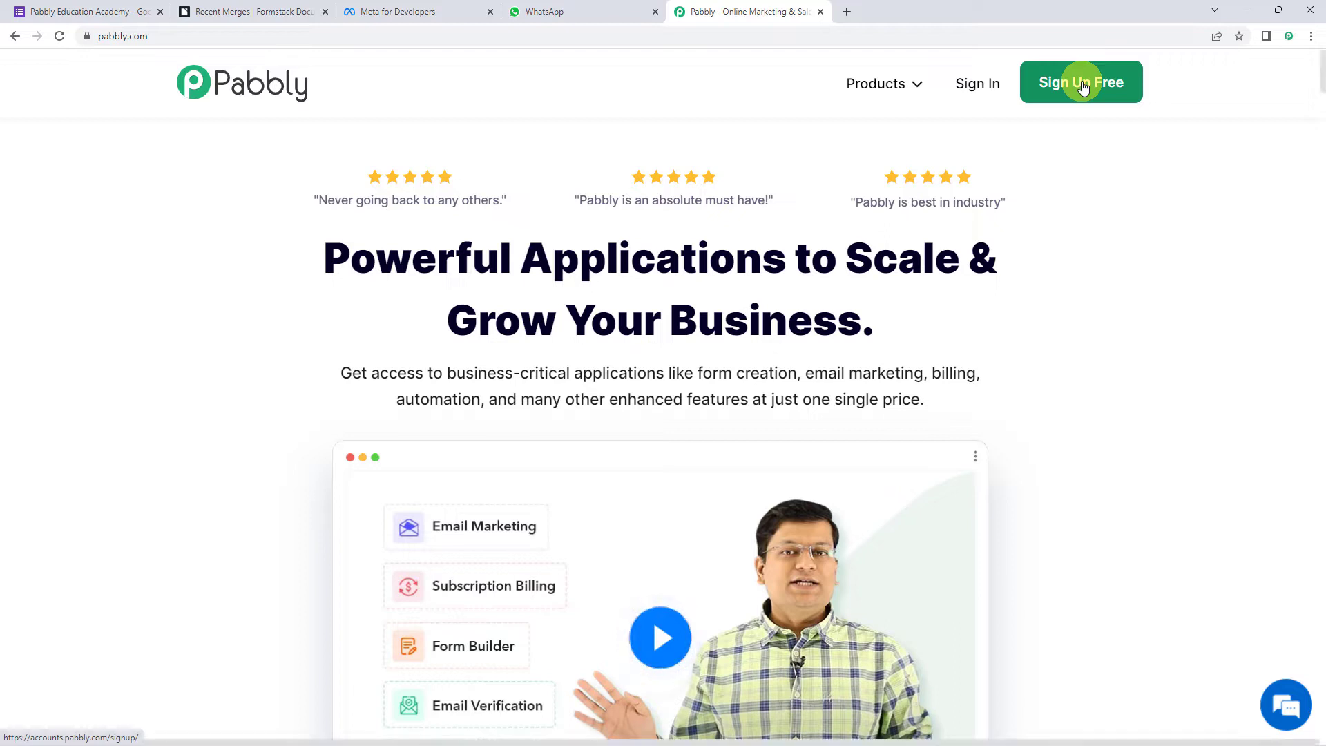
click(978, 90)
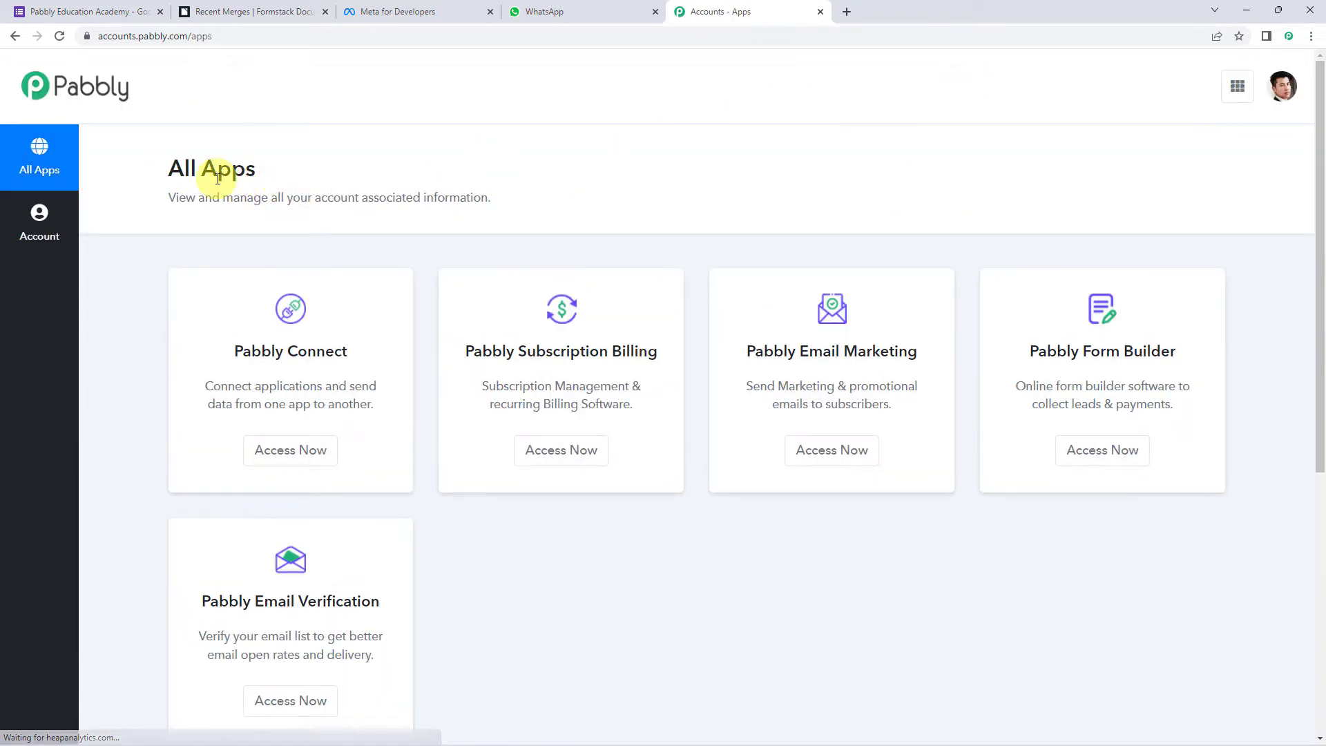
click(295, 451)
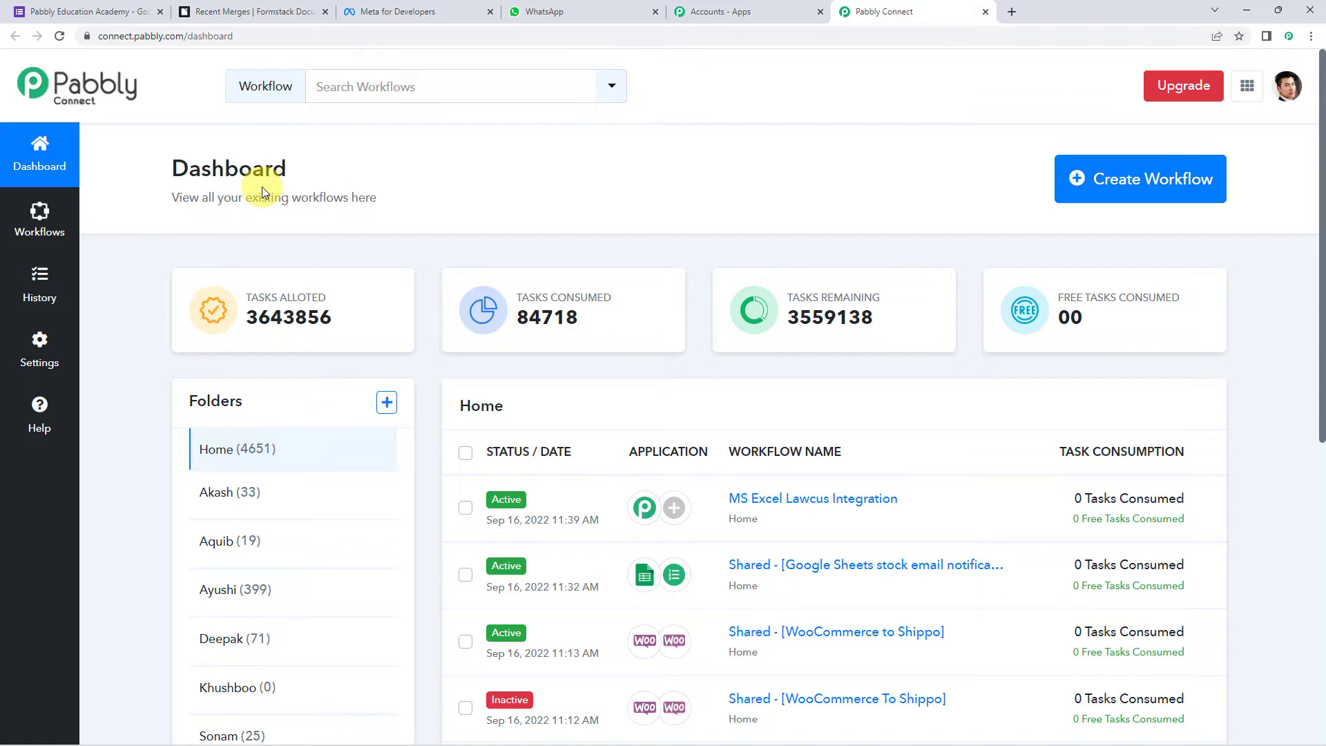
scroll(712, 468, down, 5)
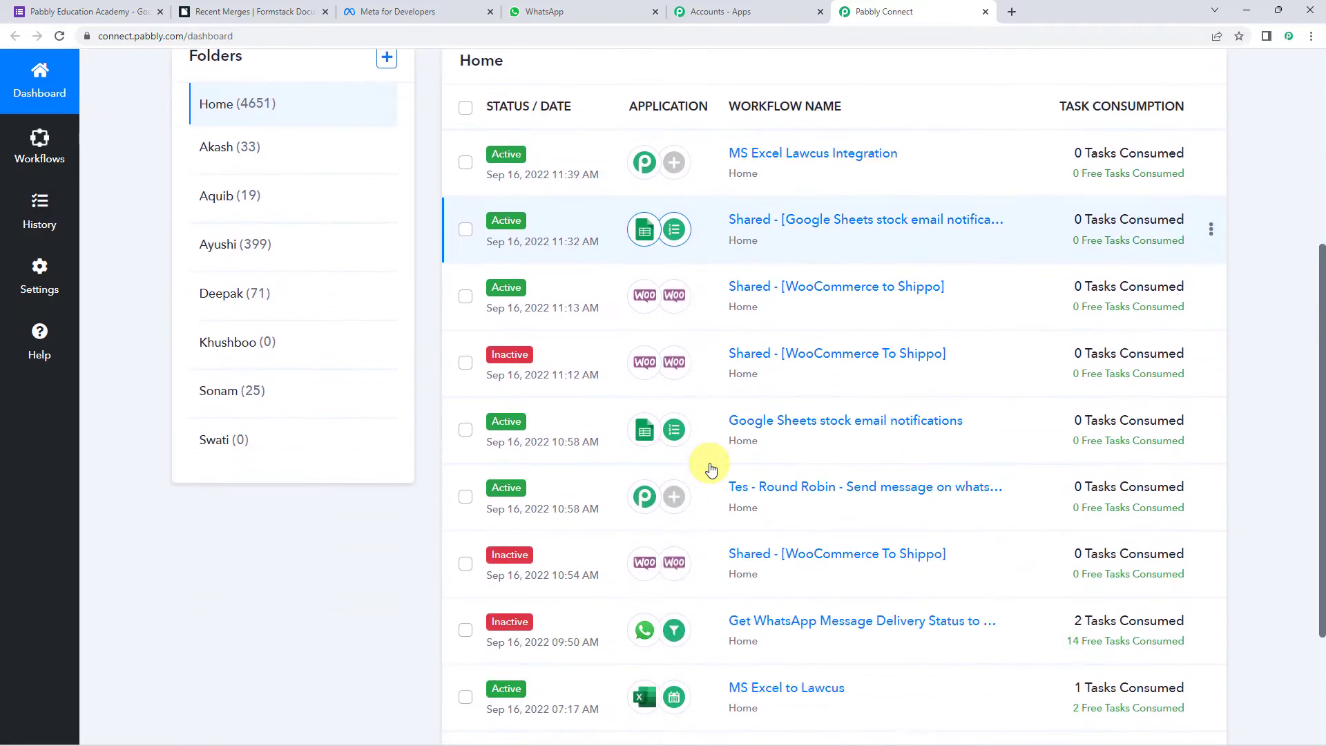
scroll(705, 459, up, 5)
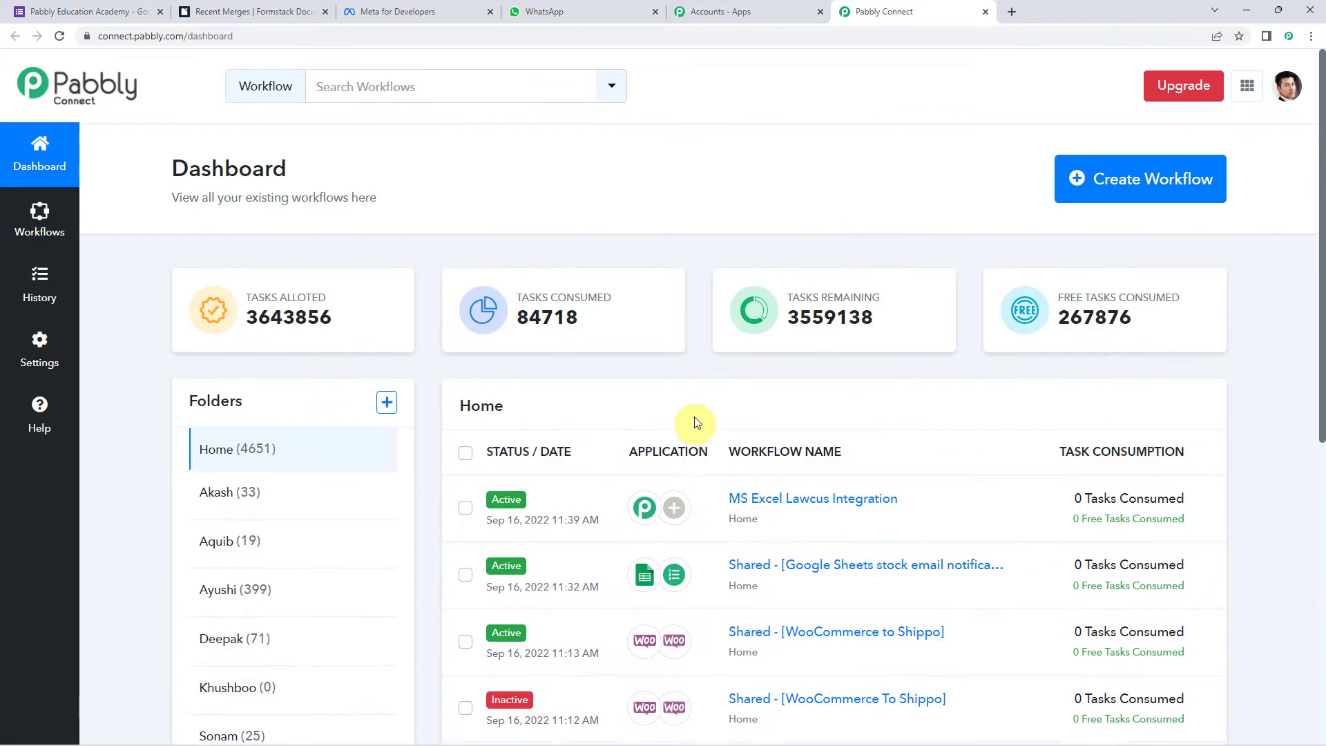
click(1131, 184)
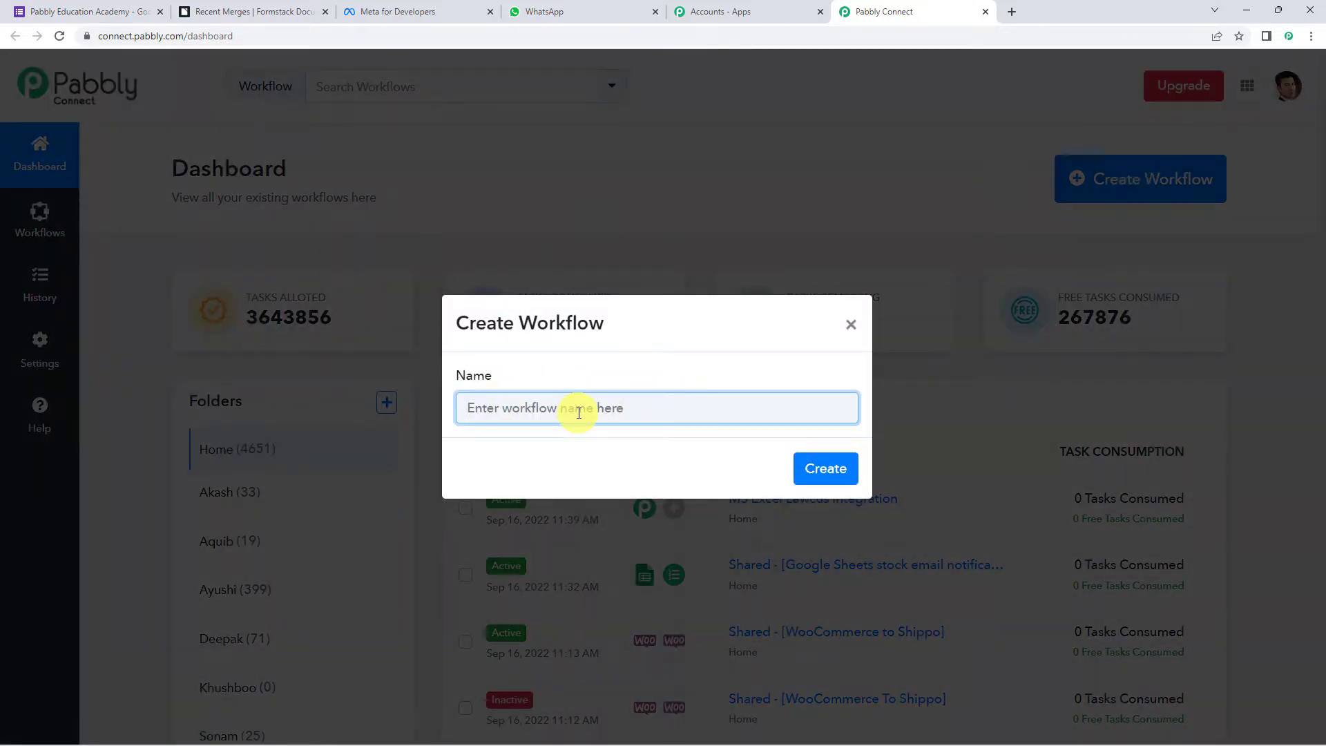
- Create the workflow named 'Merge Google Forms Responses in Documents & Send on WhatsApp'
key(ctrl+v)
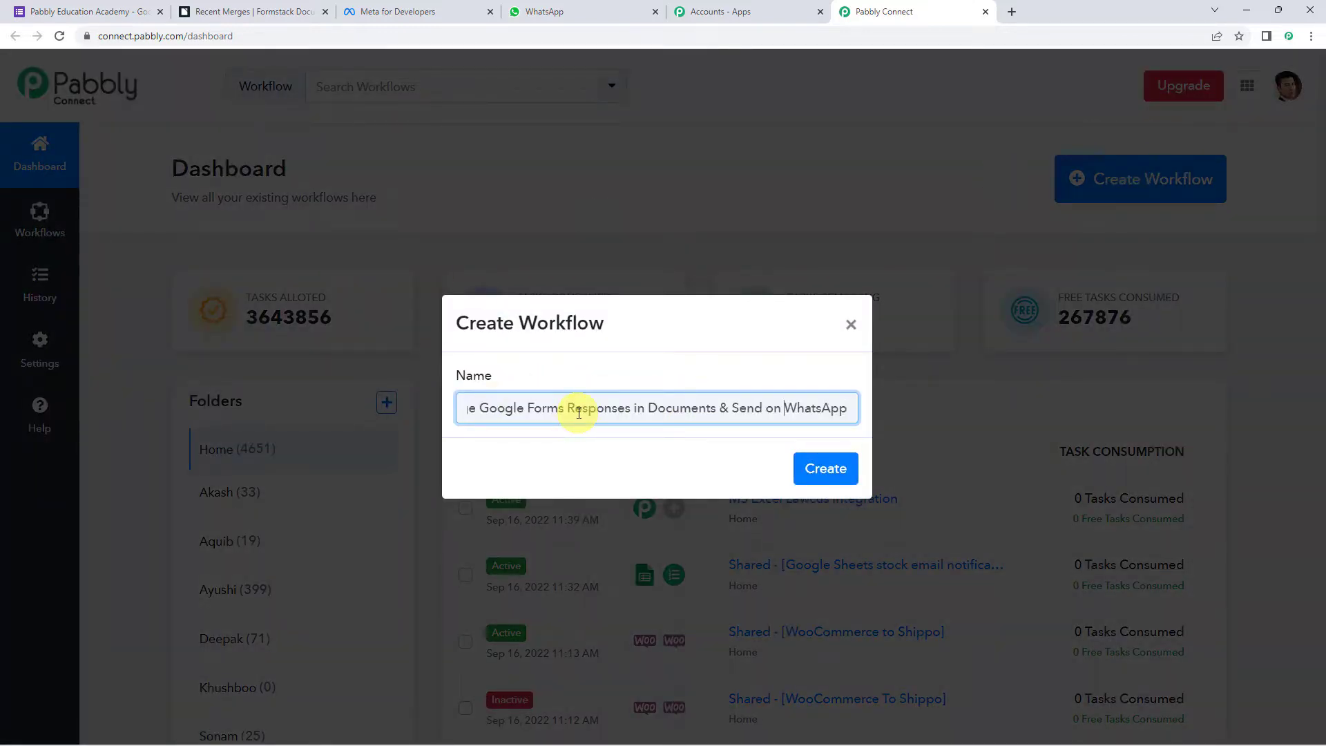
key(Home)
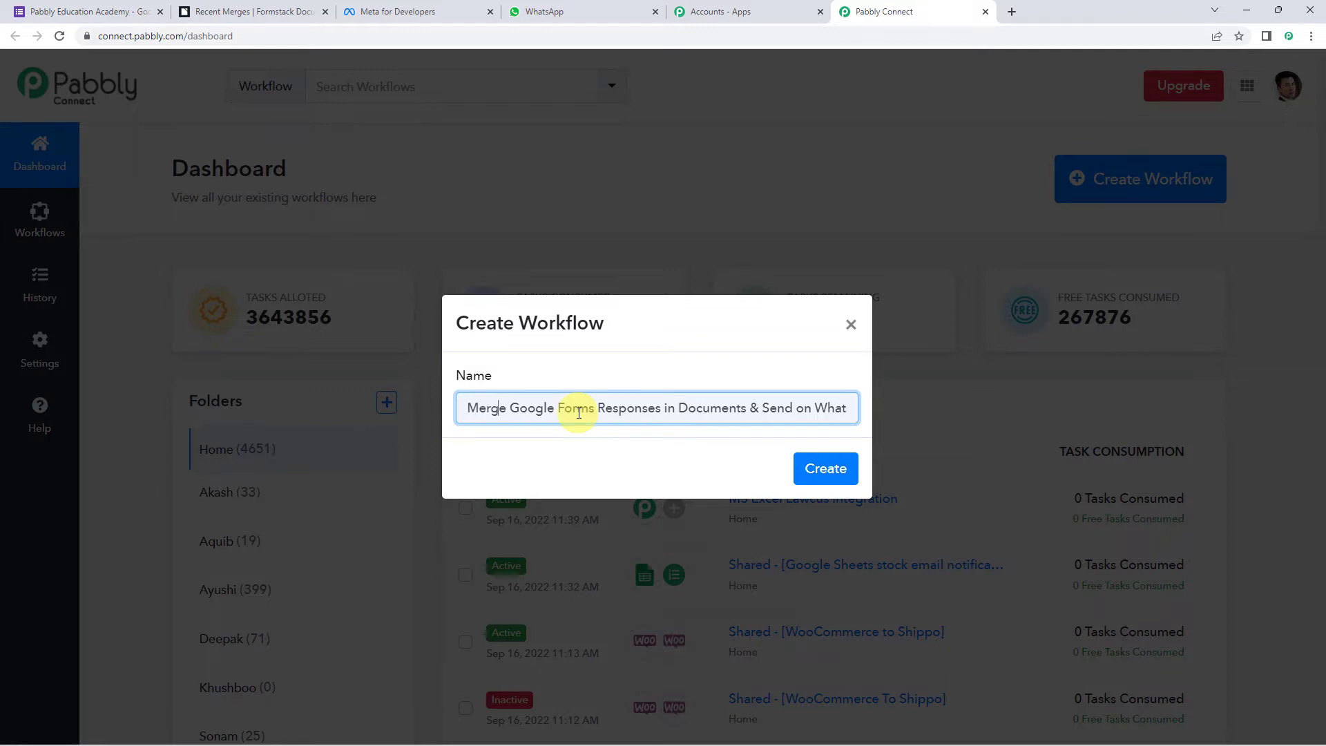
key(End)
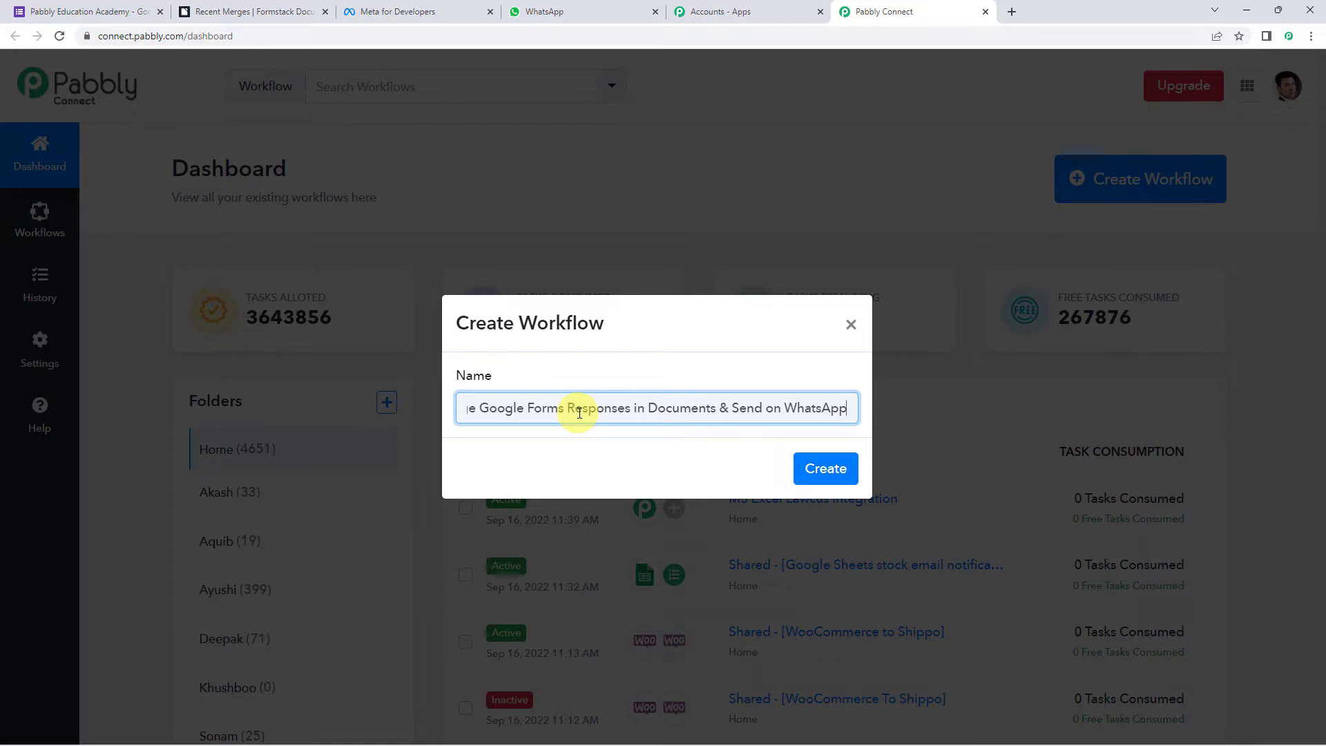
click(810, 469)
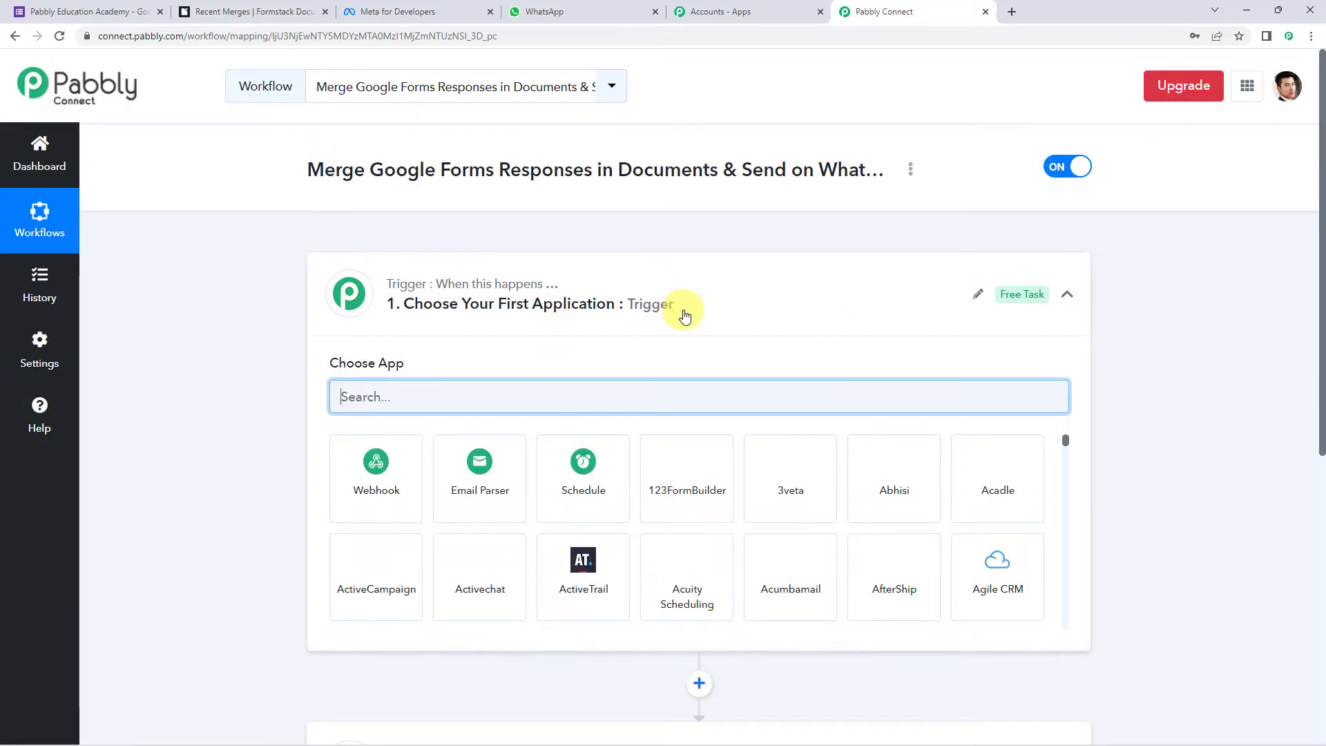
click(684, 316)
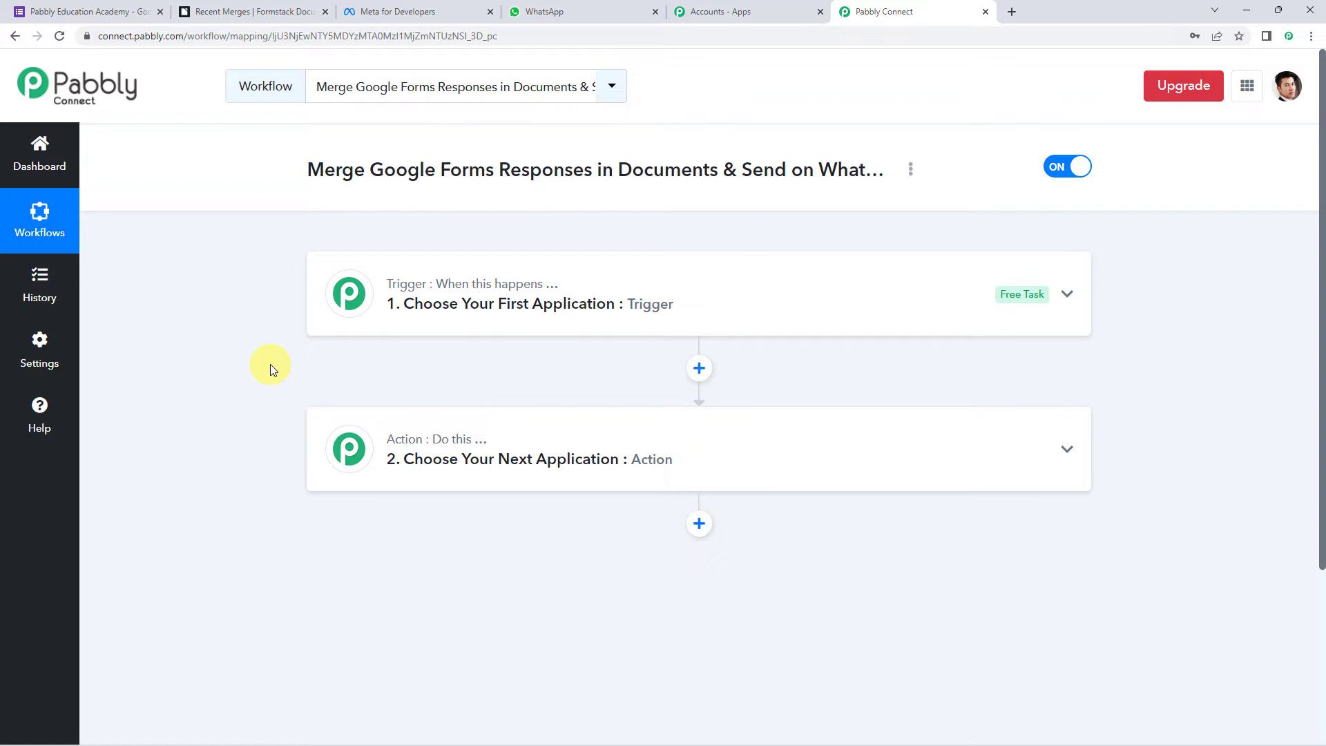
- Set Google Forms' New Response Received as the trigger and review its setup notes
click(688, 297)
click(496, 392)
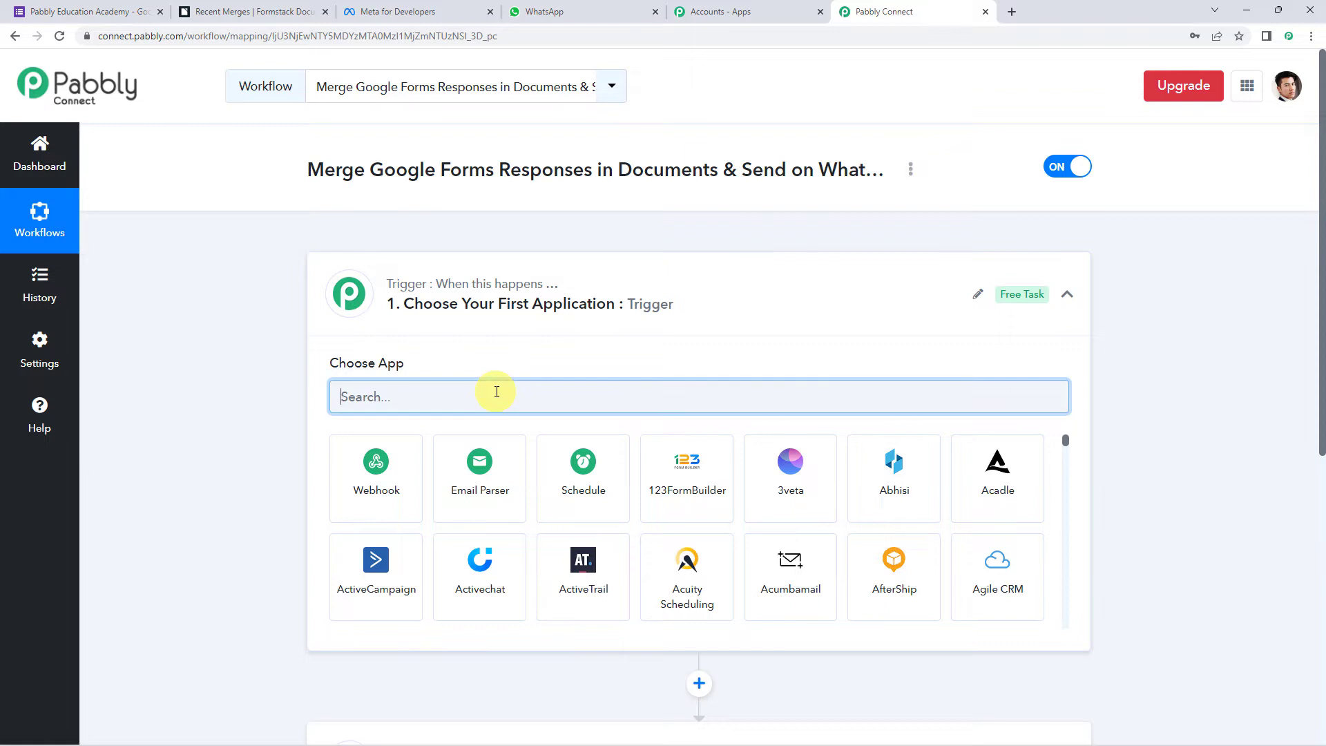
text(forms)
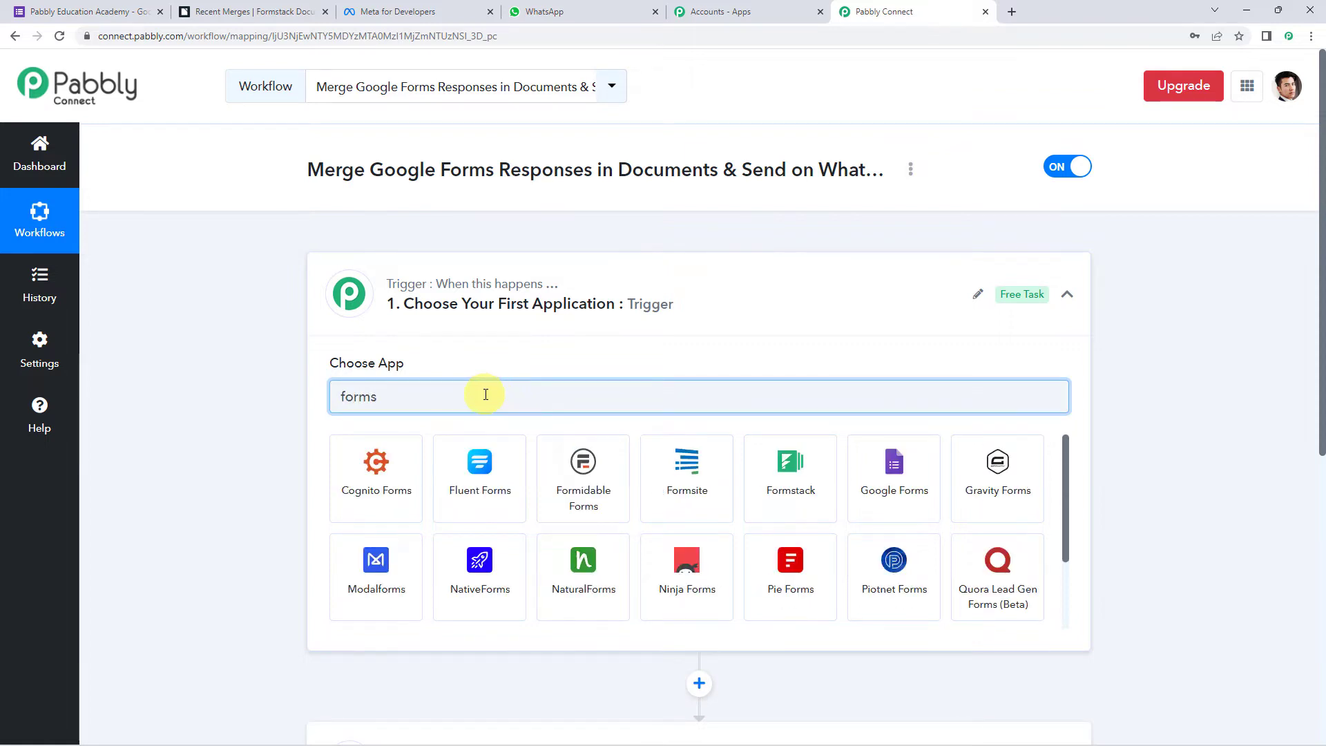
click(882, 518)
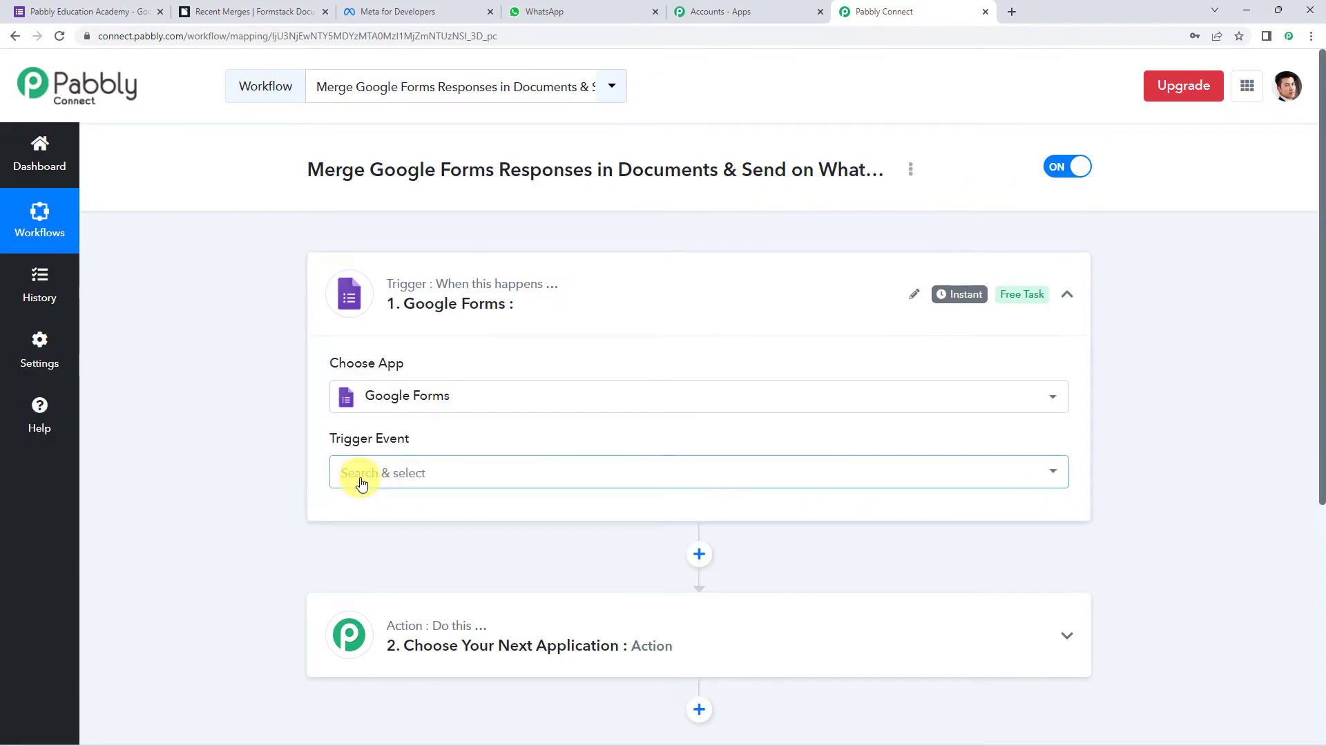
click(361, 484)
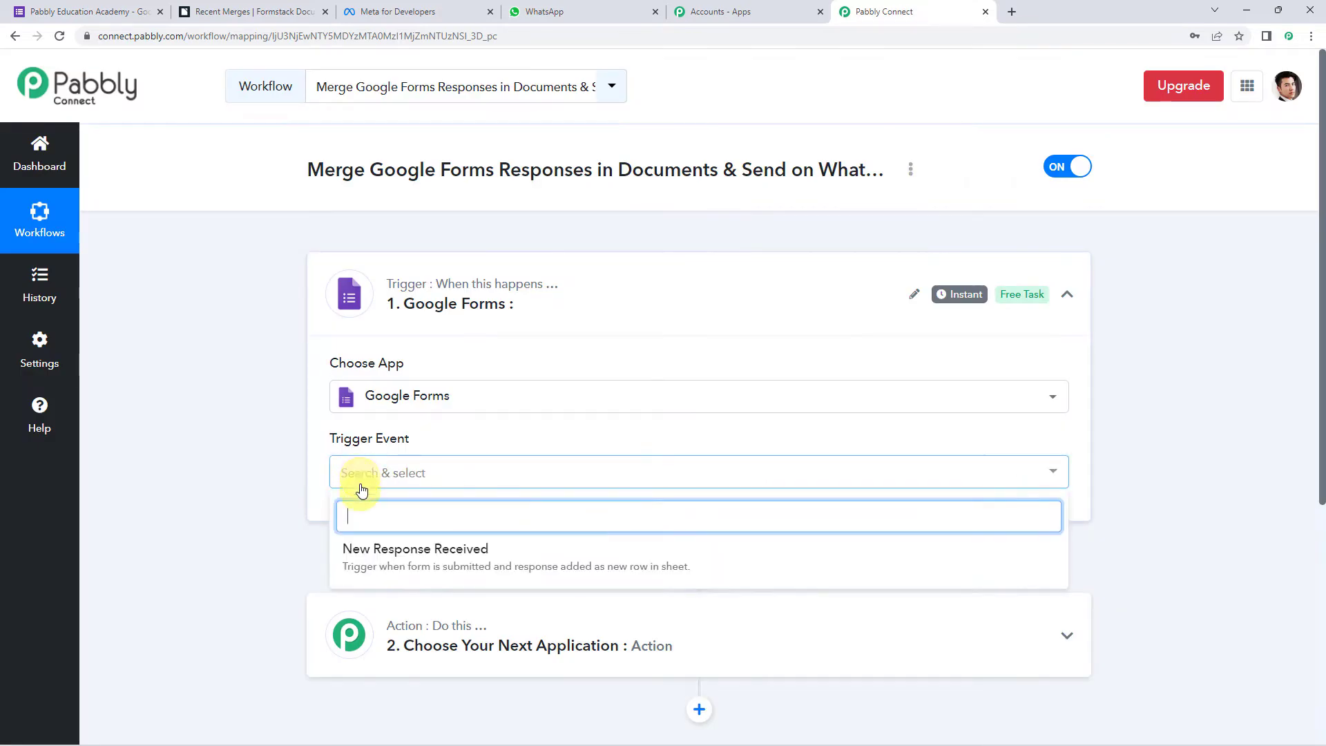
click(458, 560)
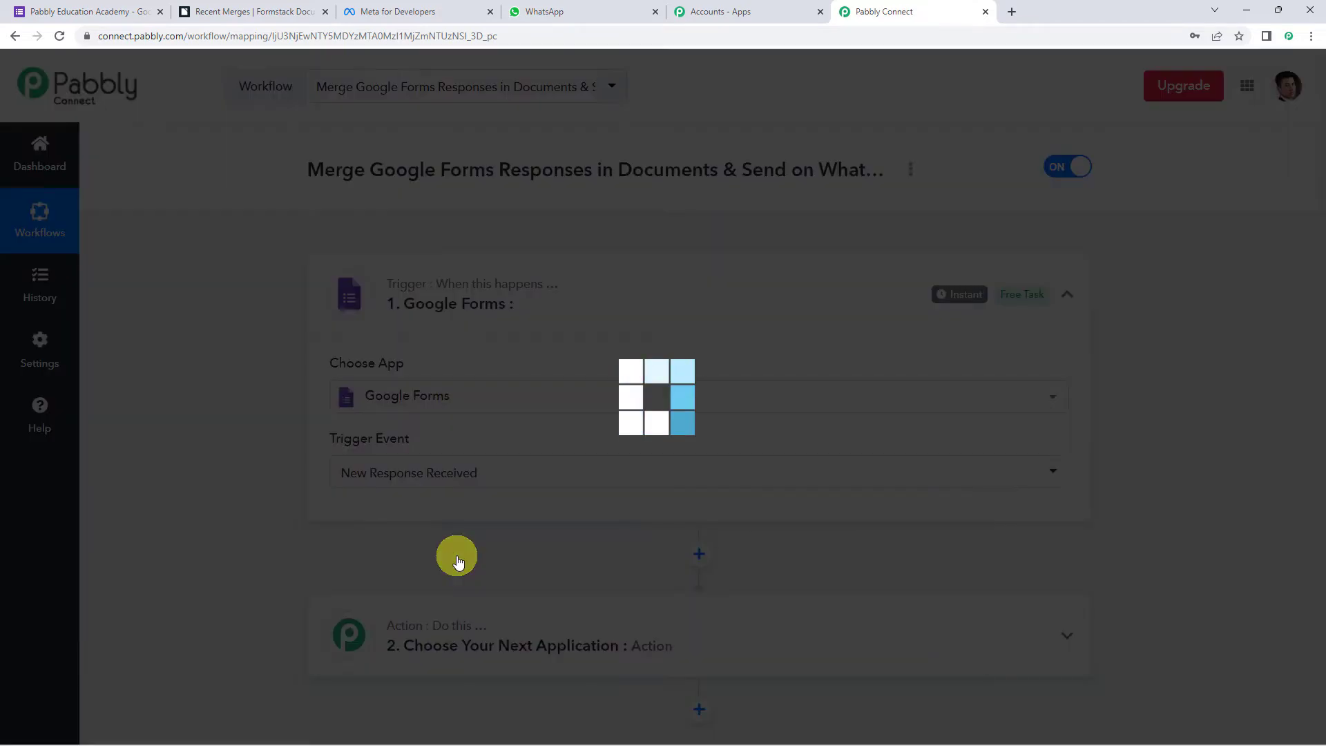
scroll(308, 433, down, 2)
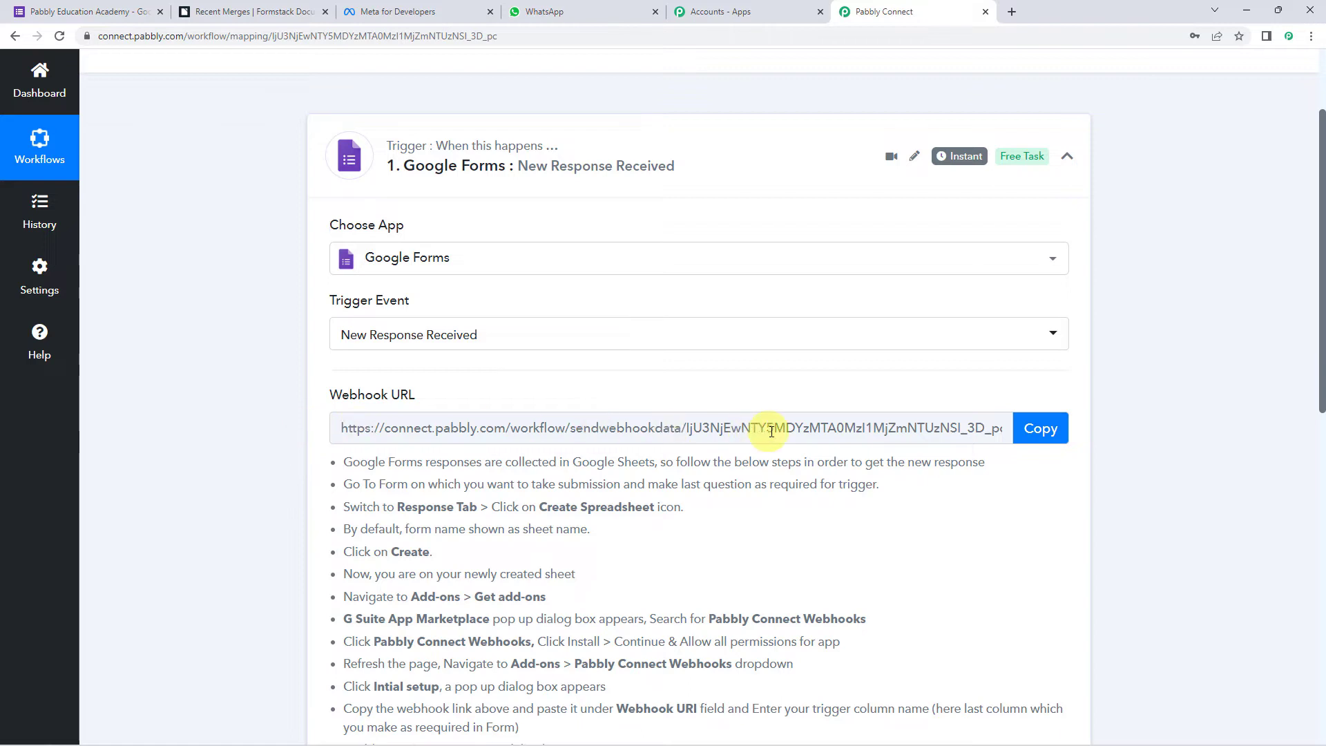
scroll(311, 439, down, 2)
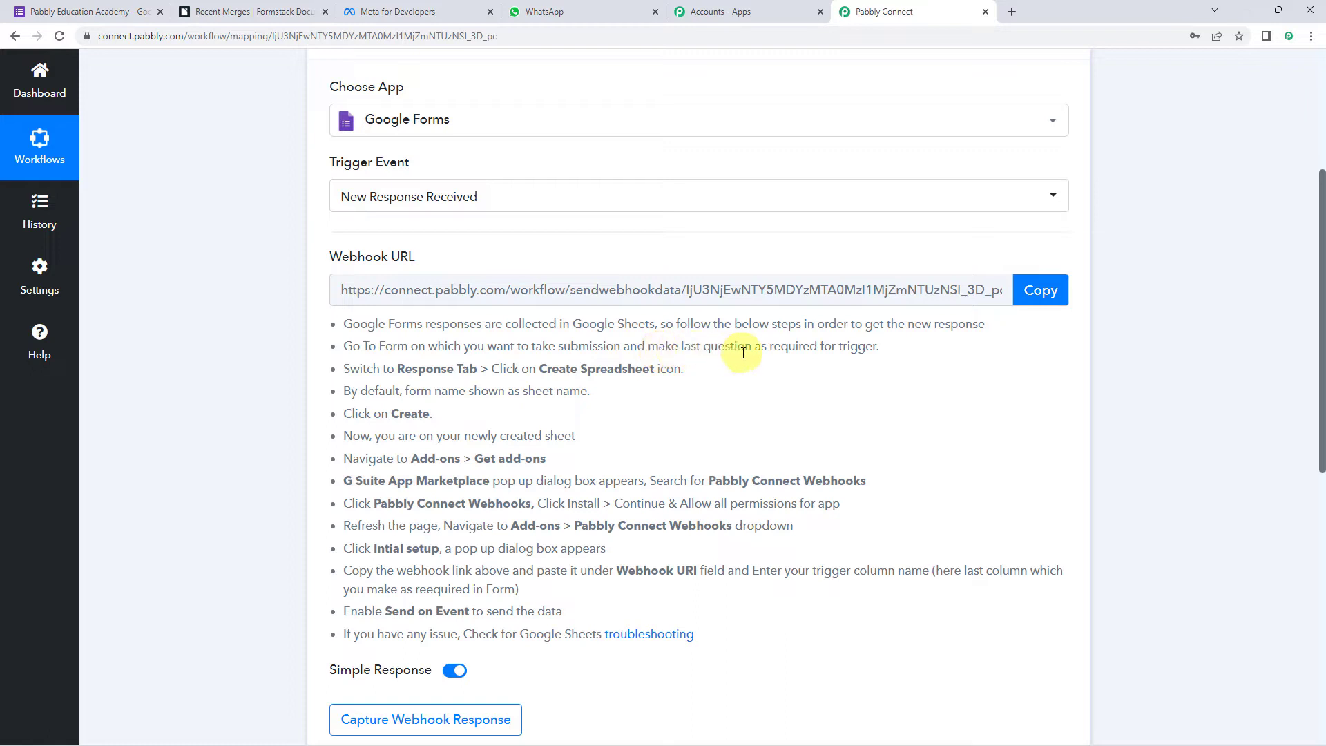
drag(702, 351, 904, 355)
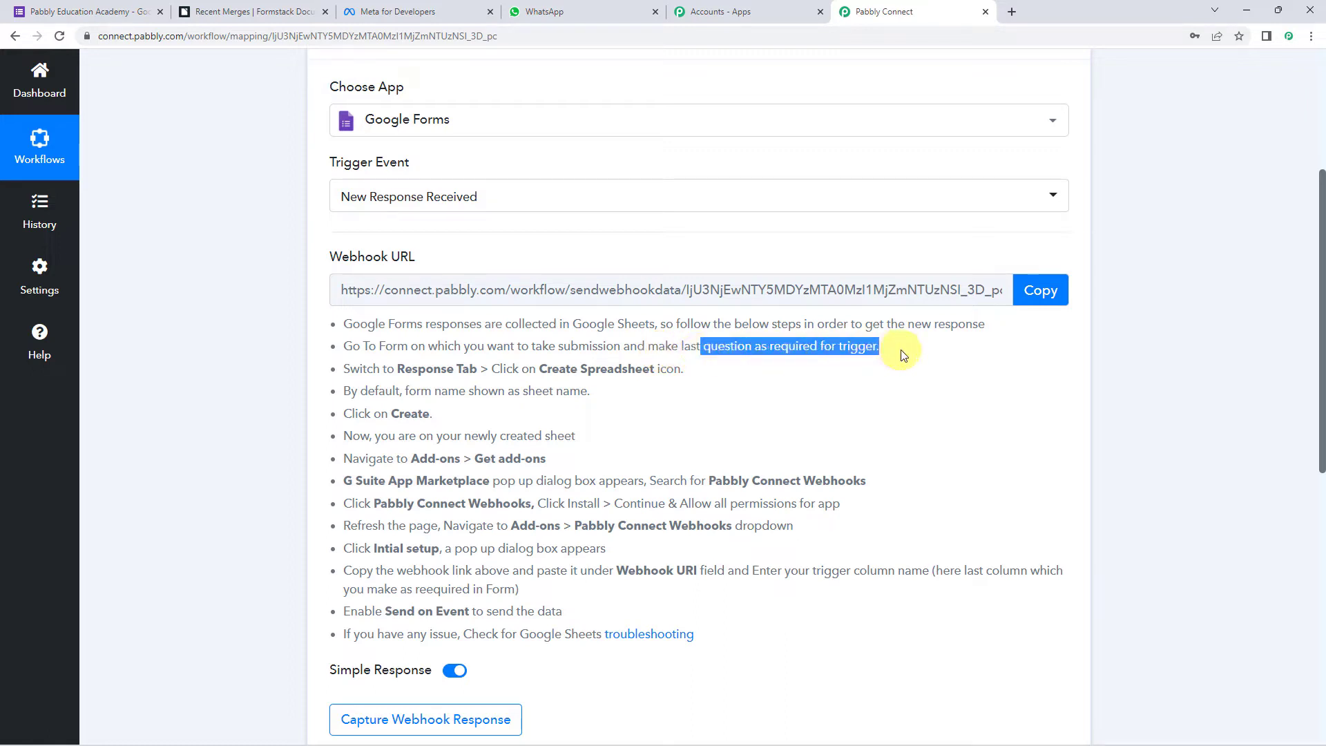
- Check that the Course End Date question is required, then preview the live Registration Form
click(90, 13)
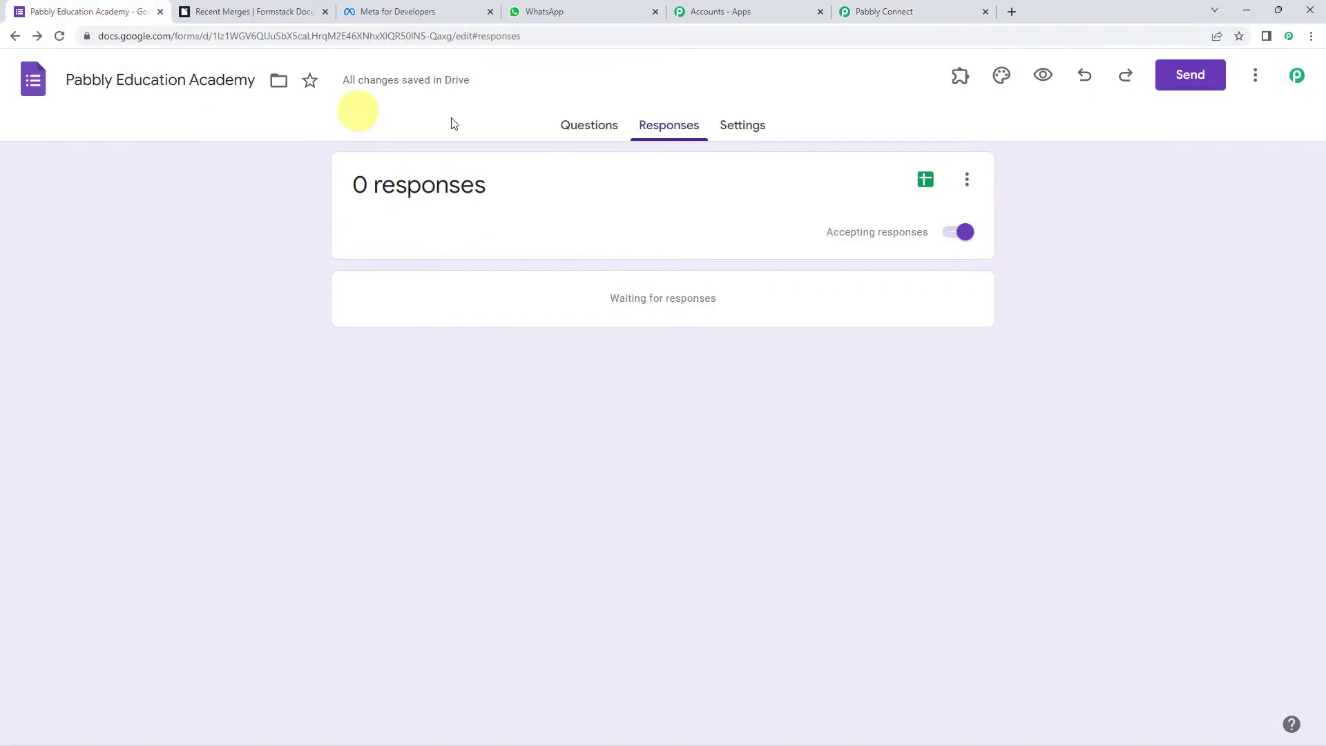
click(579, 126)
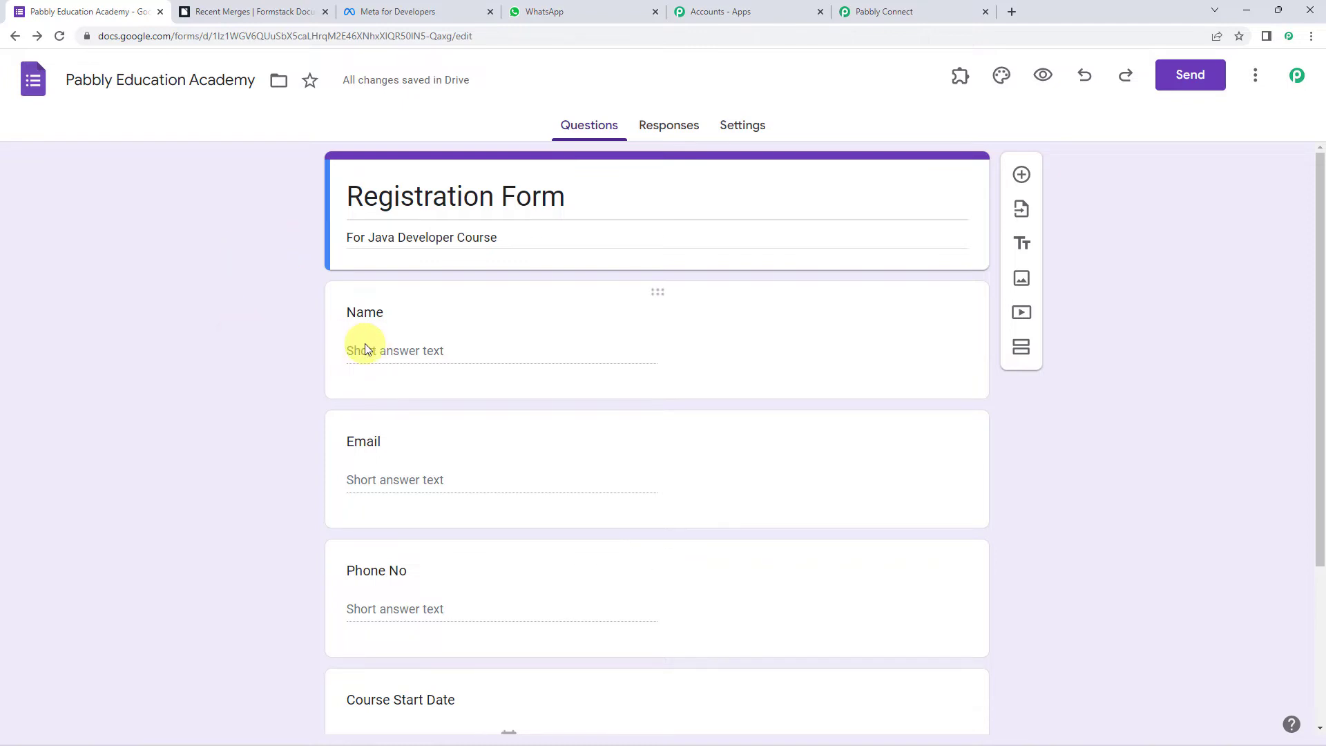
scroll(349, 474, down, 2)
scroll(355, 474, down, 2)
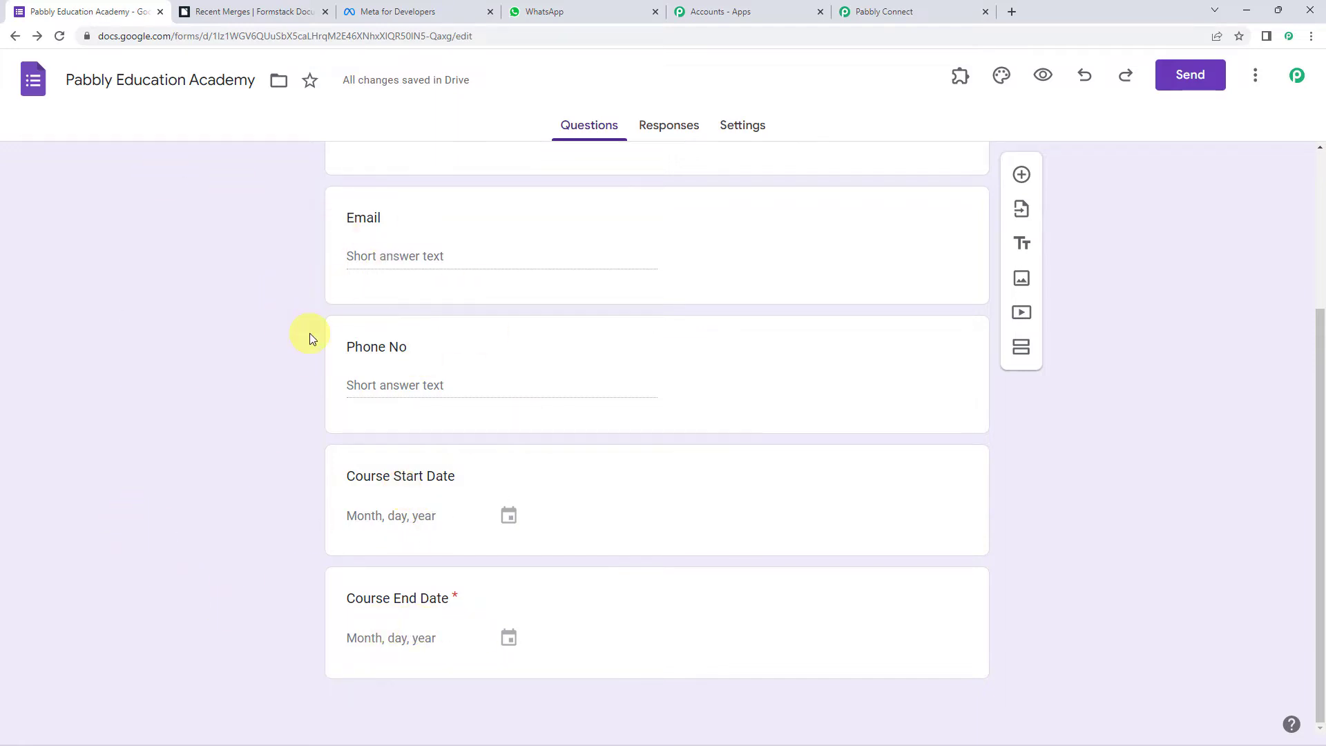
scroll(309, 333, up, 3)
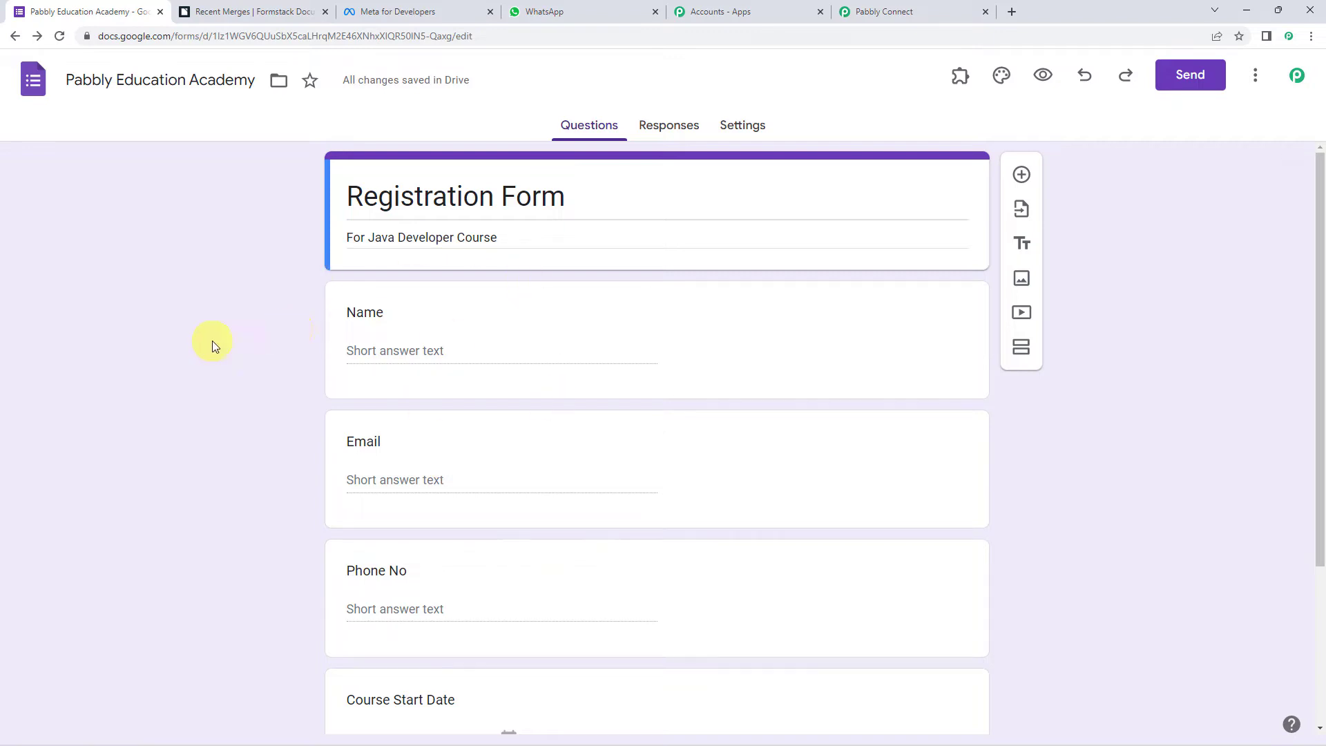
scroll(212, 341, down, 3)
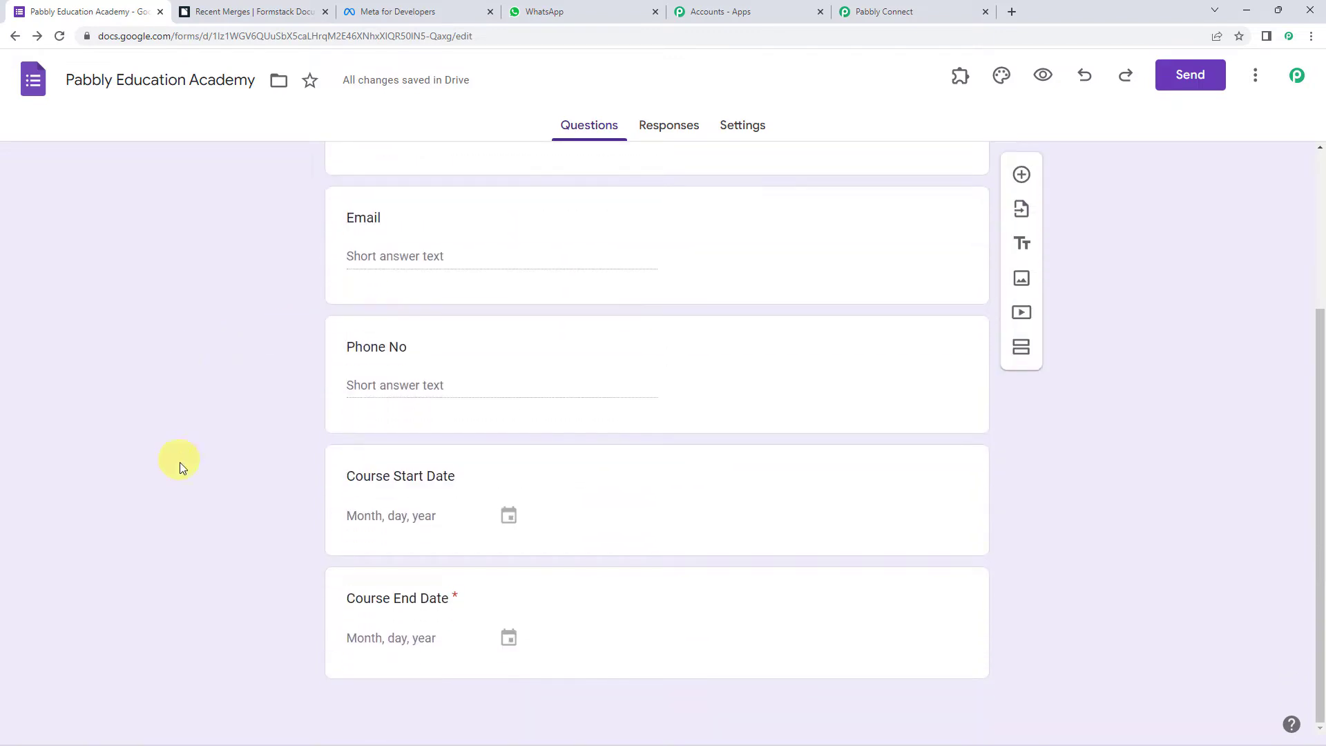
click(571, 613)
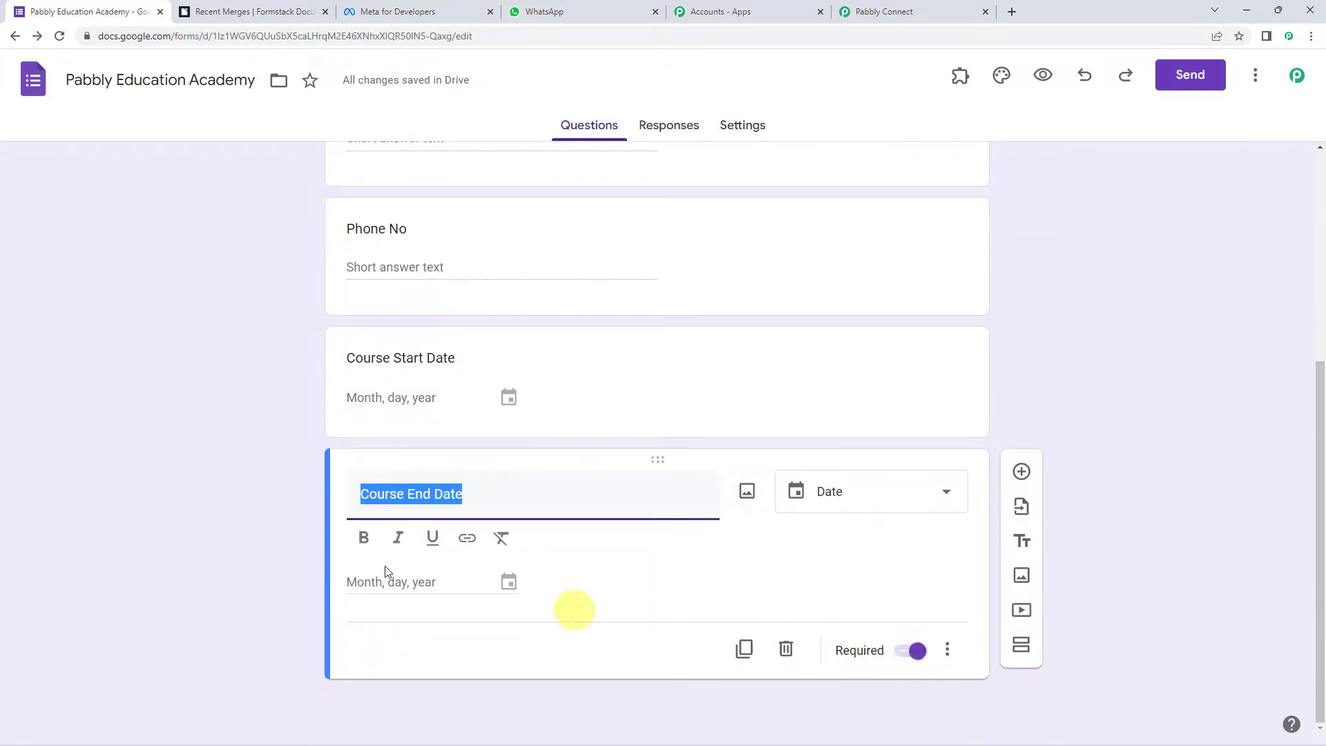
scroll(290, 510, up, 2)
click(664, 126)
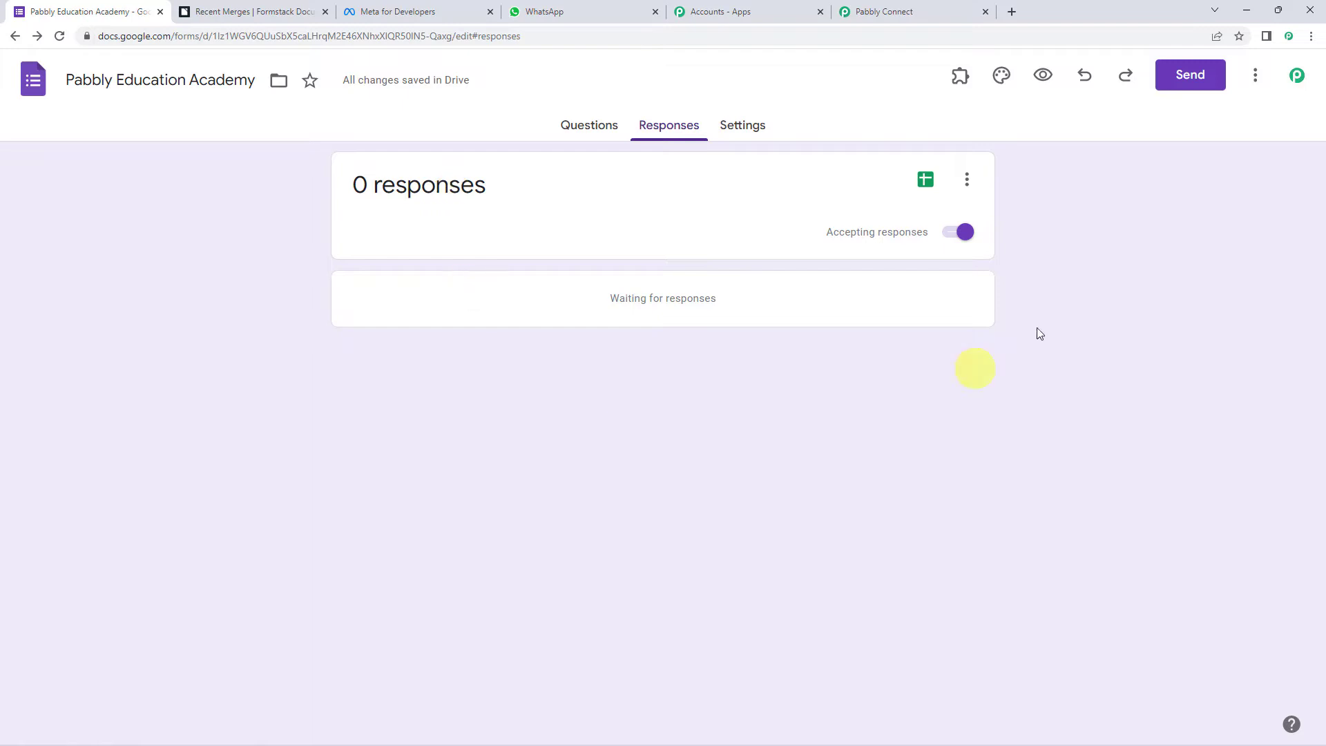
click(1043, 80)
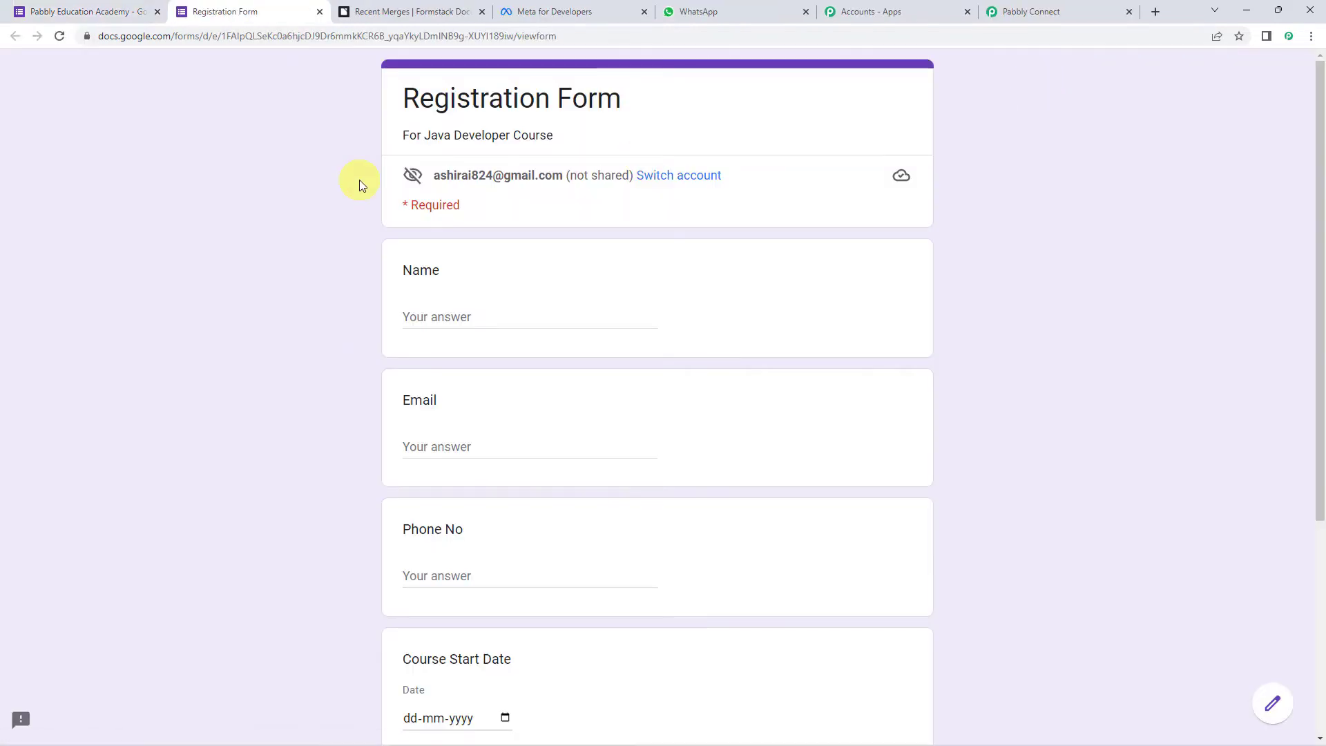
- Enter the participant's name, e-mail address and phone number in the Registration Form
click(469, 317)
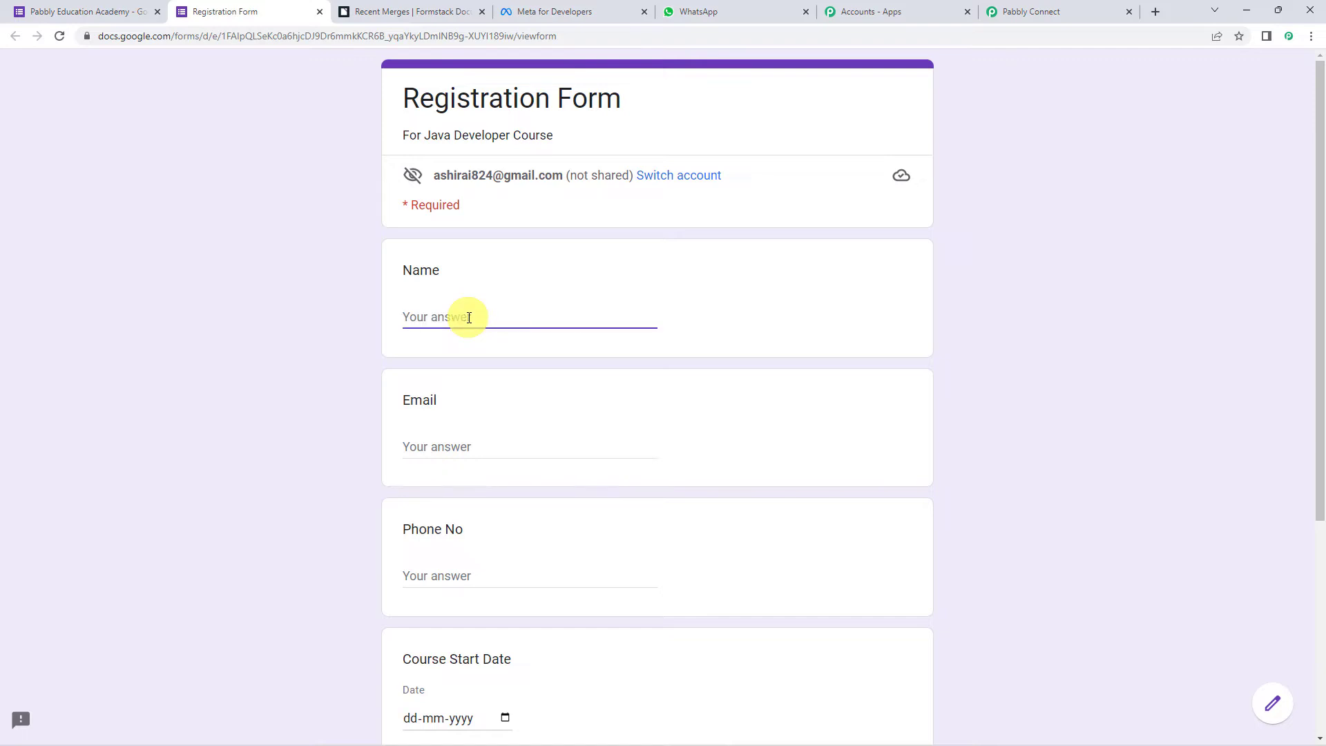
text(De)
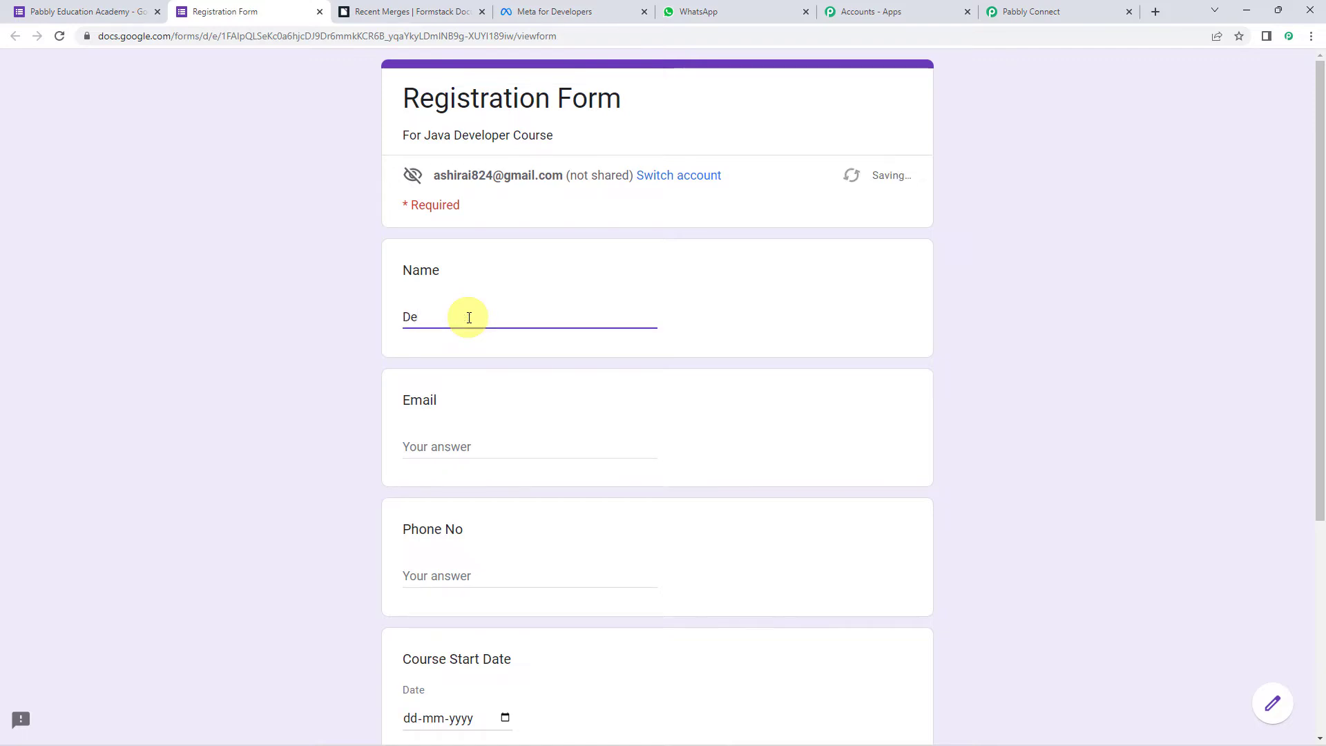
text(mo Participant)
key(Tab)
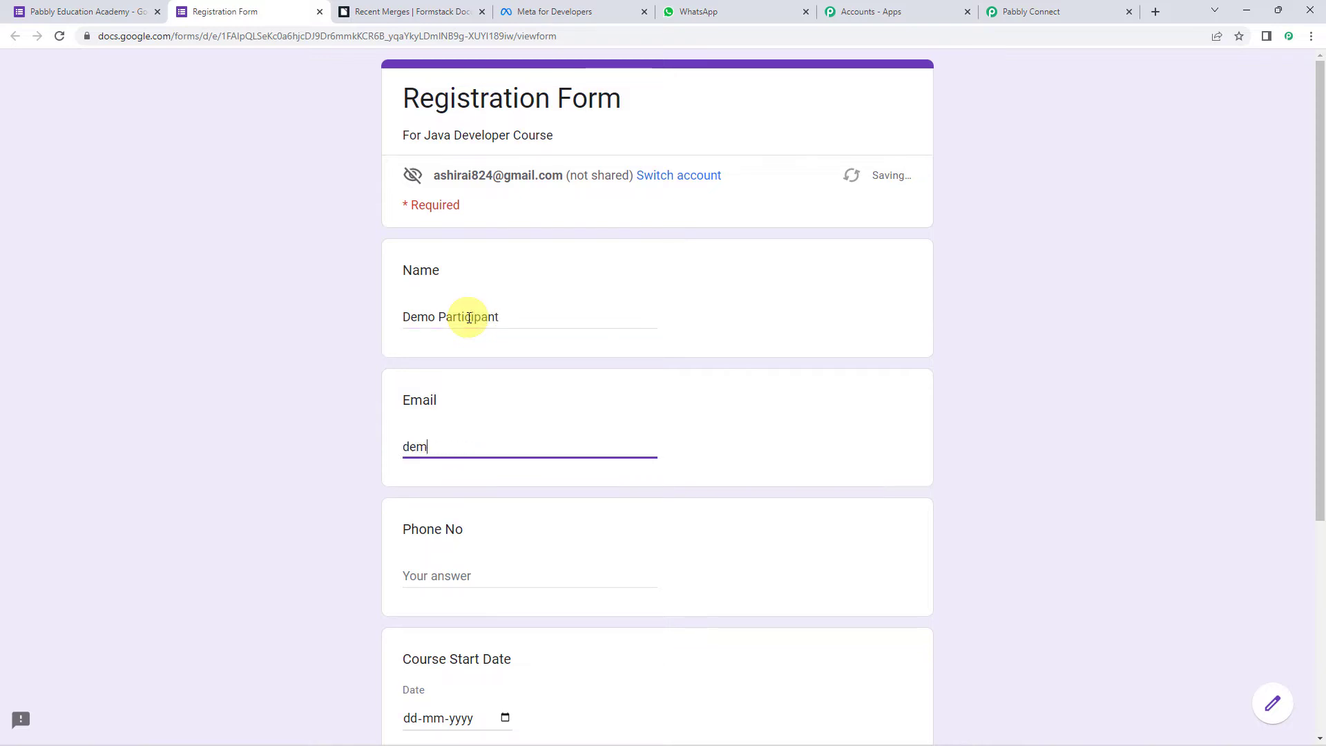
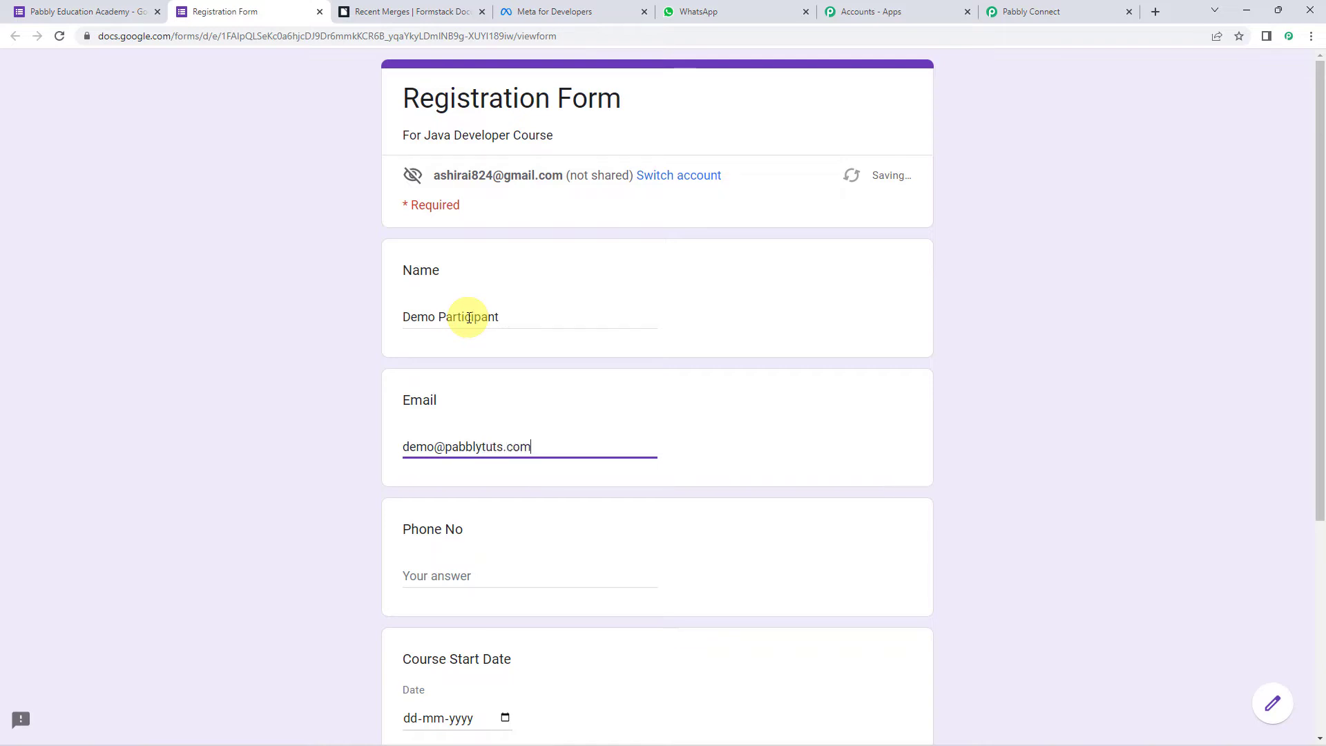
key(Tab)
text(9)
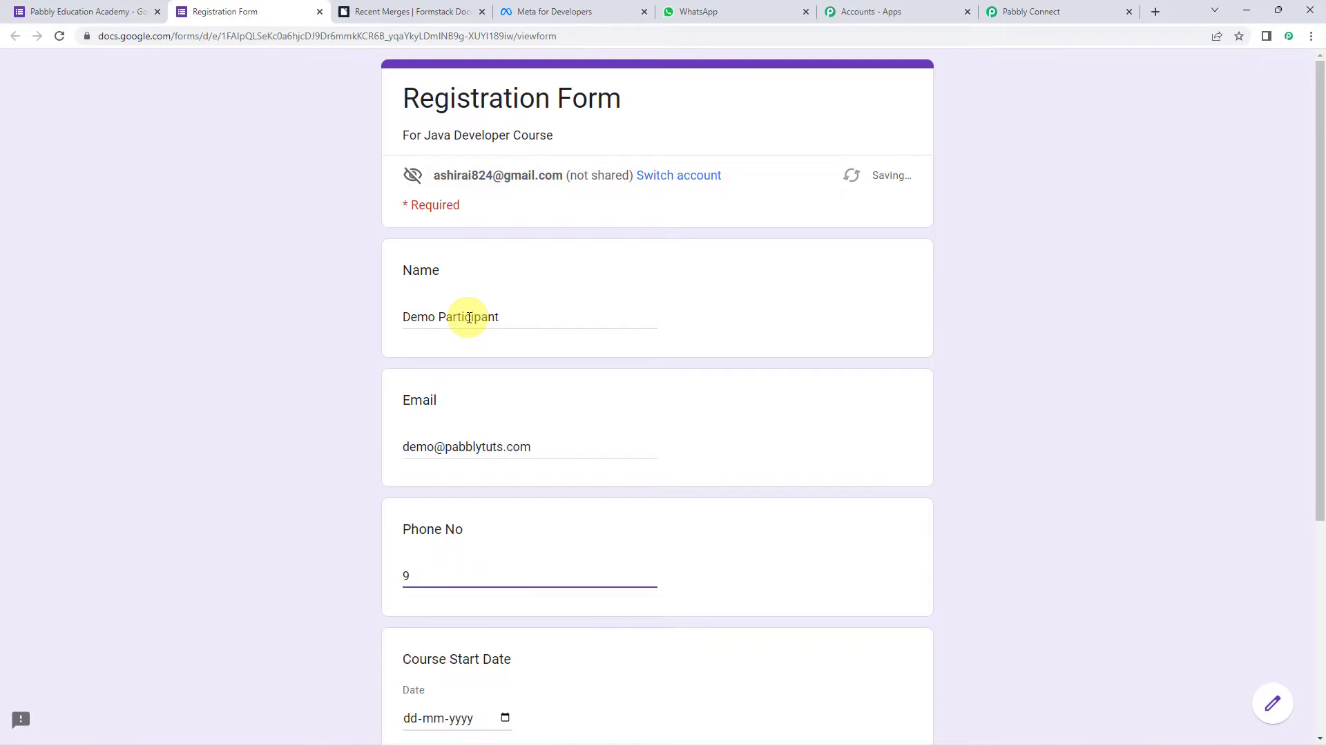
text(xxxxxxxx0)
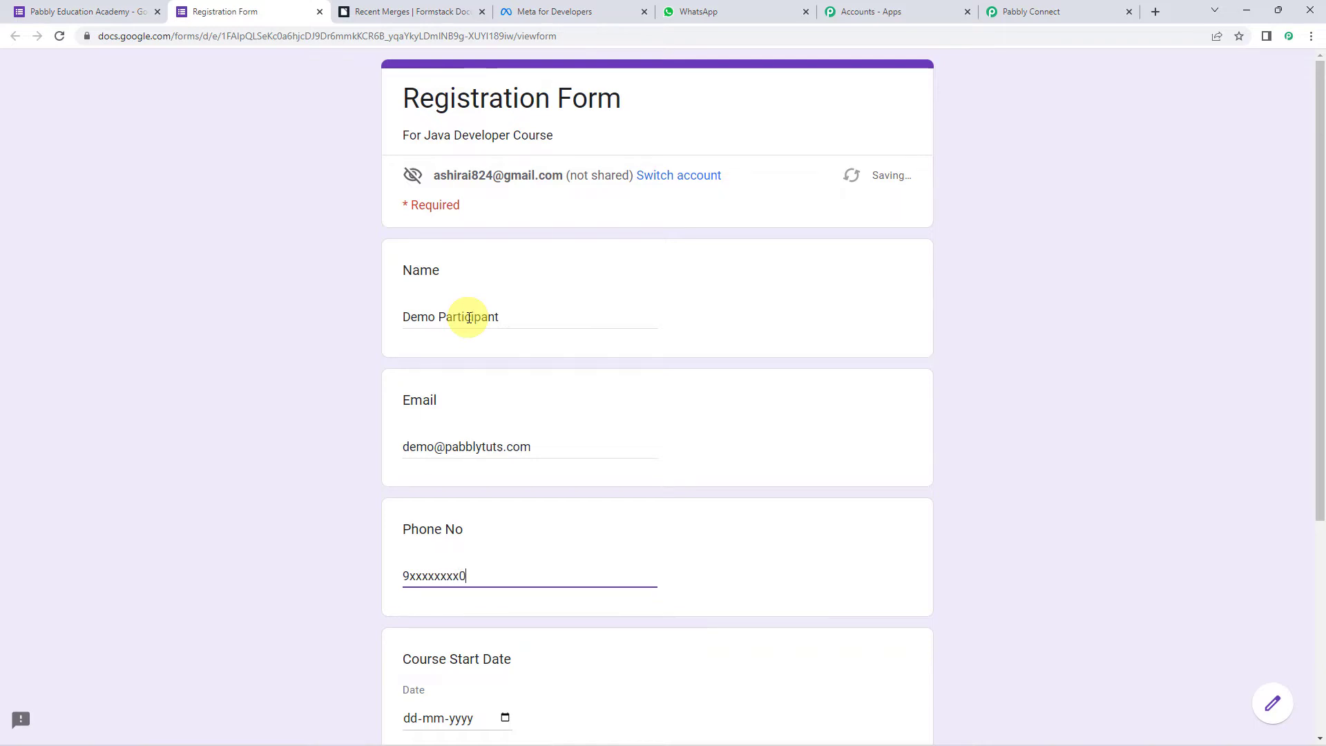
- Pick course dates 01-10-2022 to 31-10-2022 and submit the response
scroll(469, 317, down, 4)
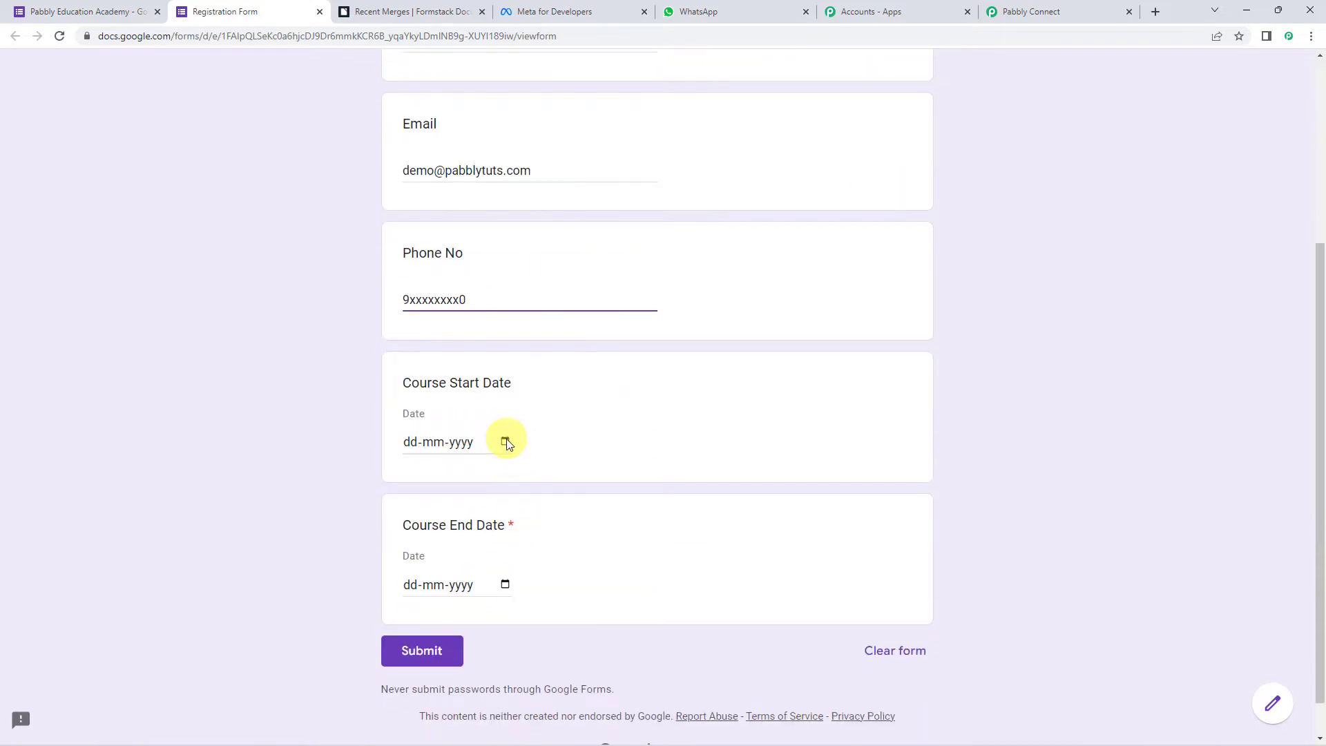
click(506, 442)
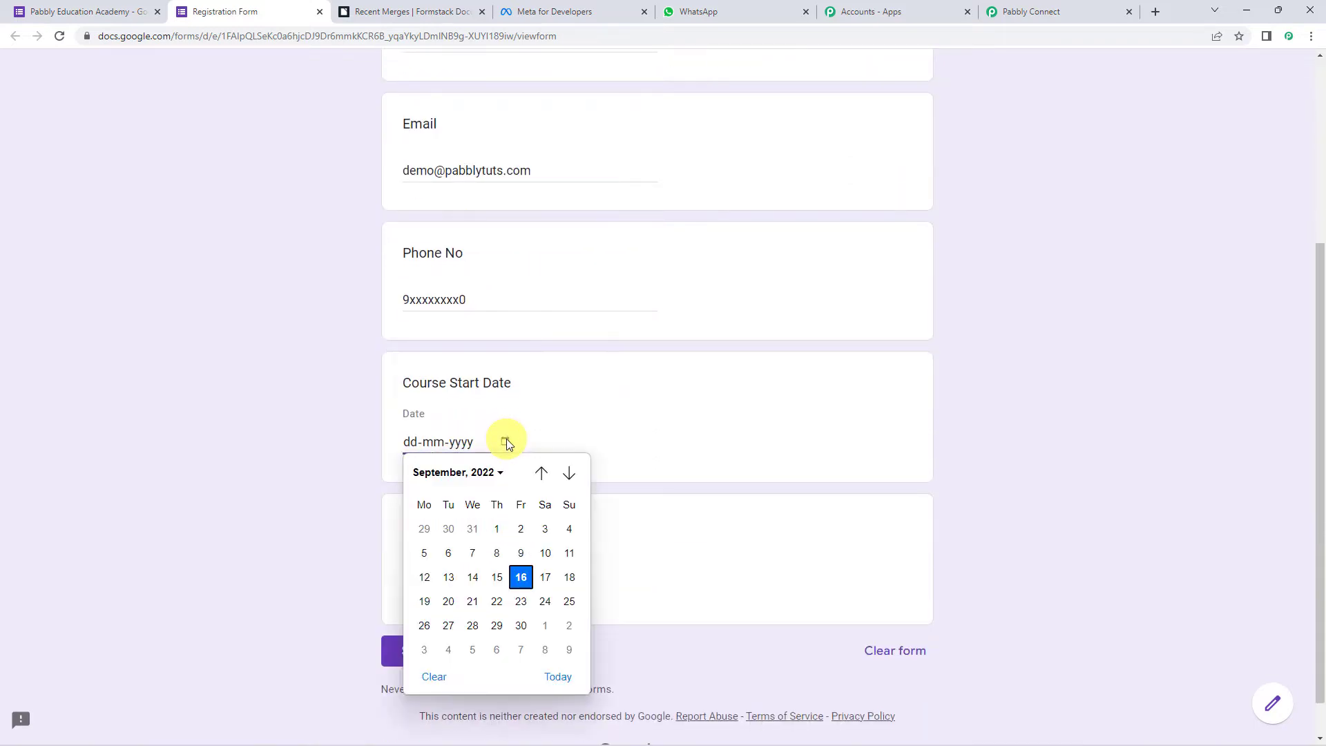
click(546, 627)
scroll(511, 553, down, 1)
click(505, 539)
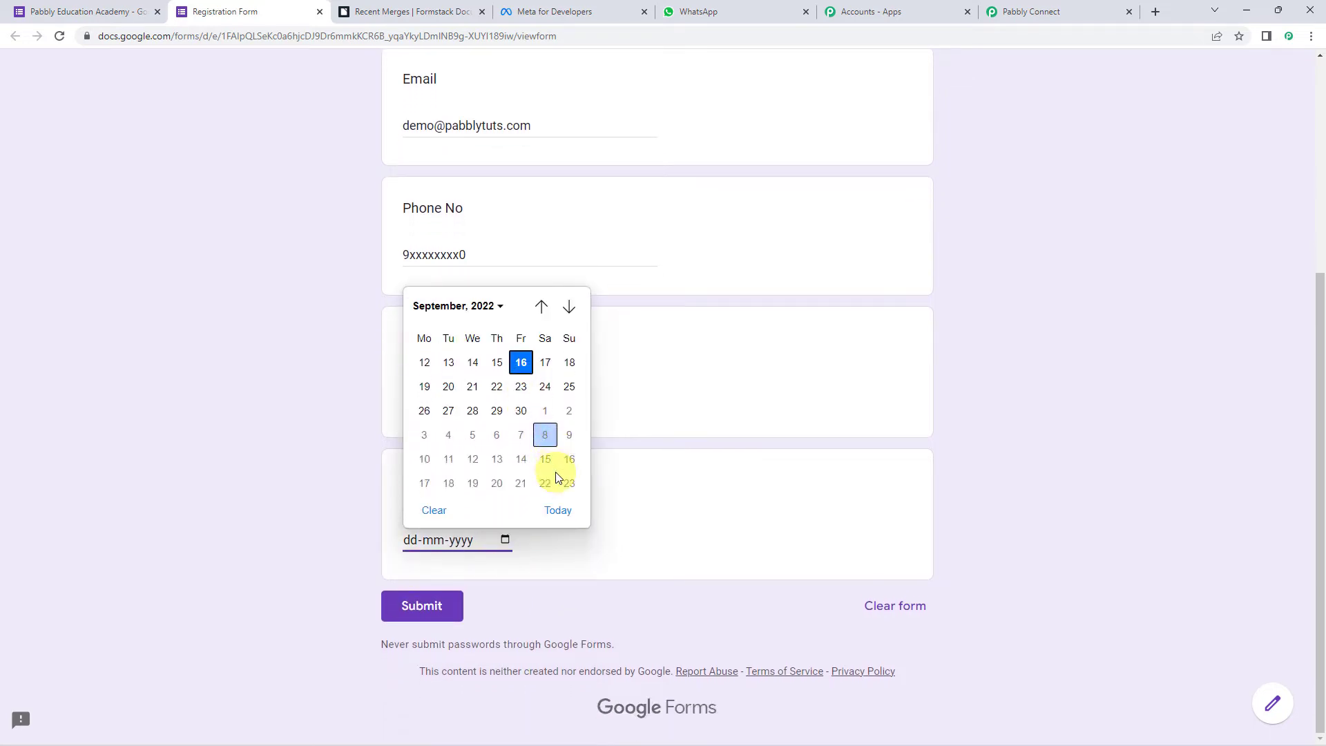
scroll(525, 477, down, 2)
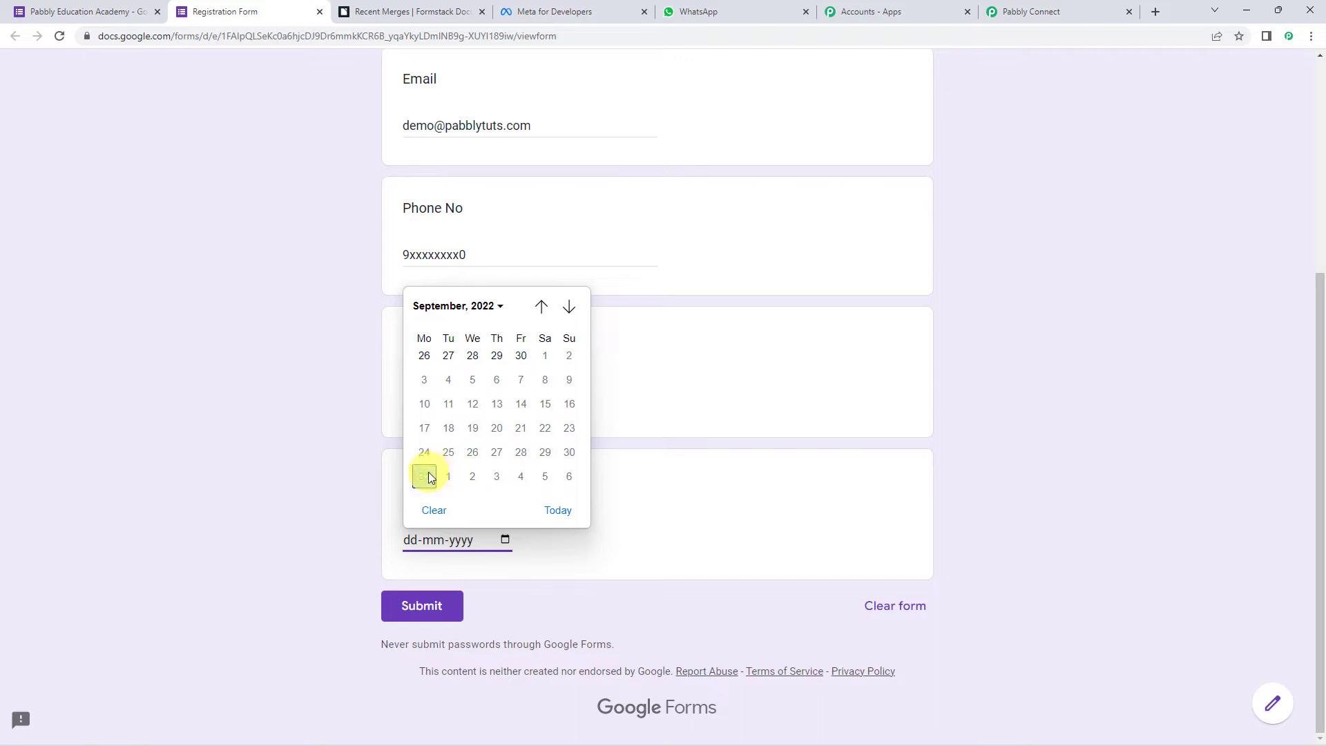
click(425, 477)
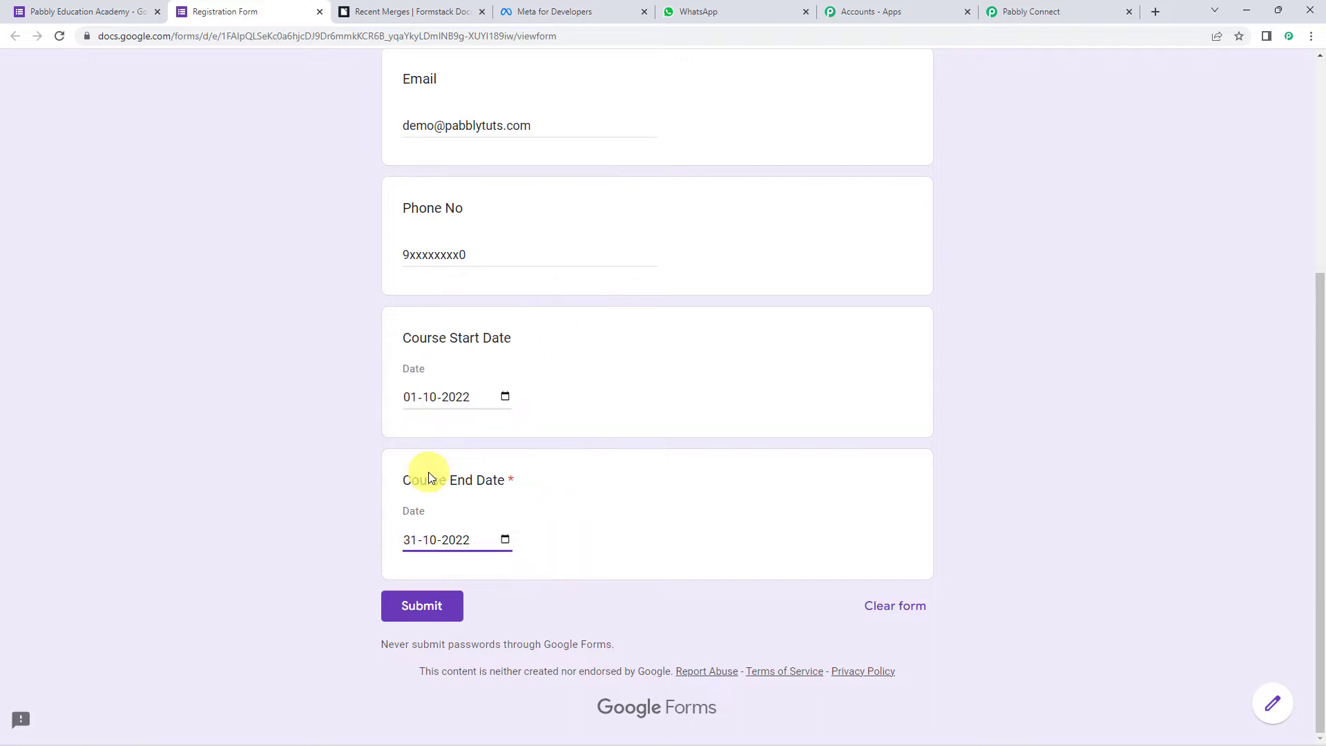
click(425, 617)
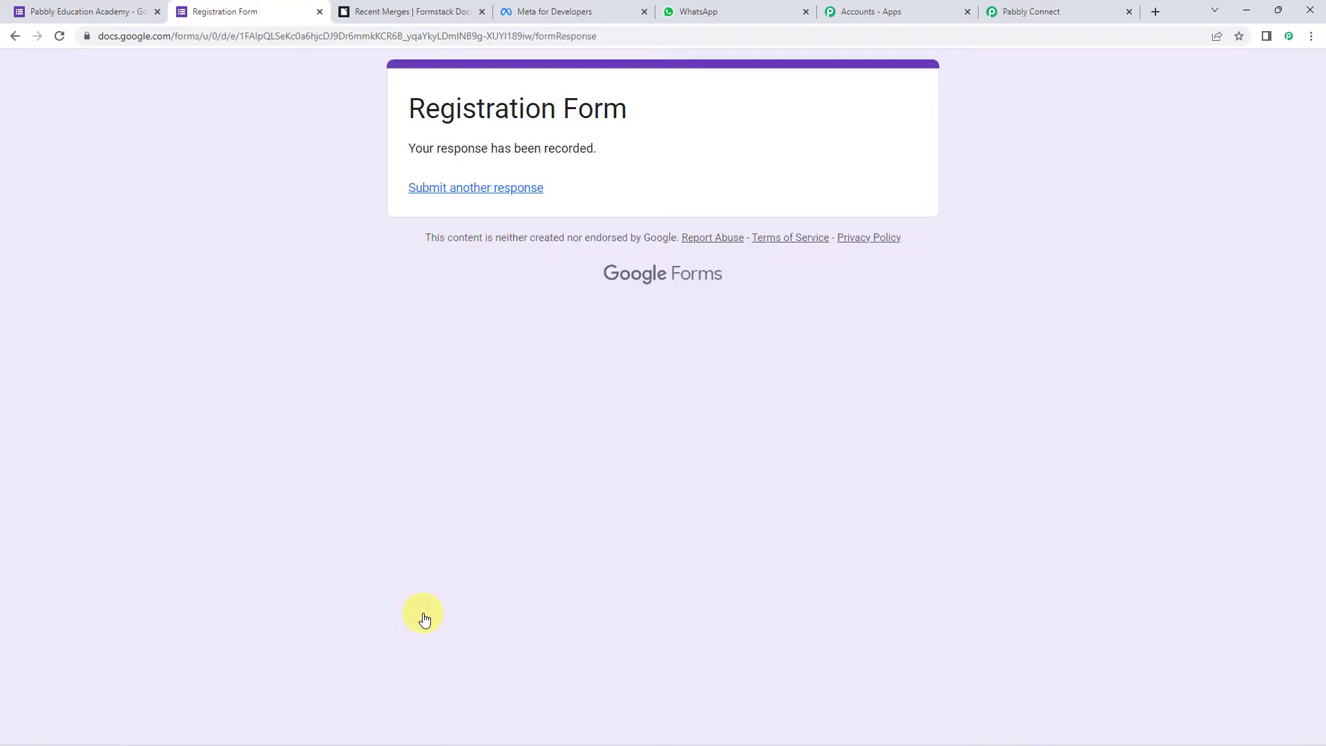
click(88, 6)
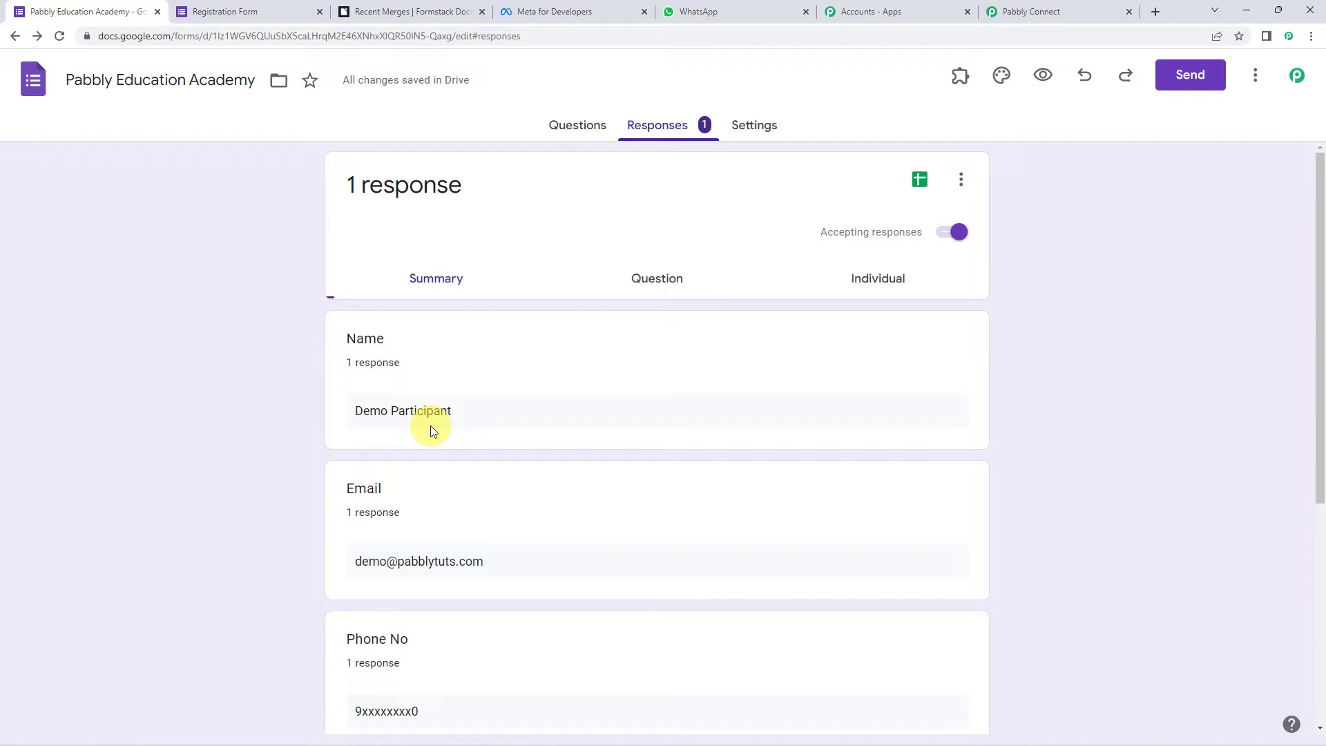
- Send form responses to a new spreadsheet named 'Pabbly Education Academy (Responses)'
click(960, 181)
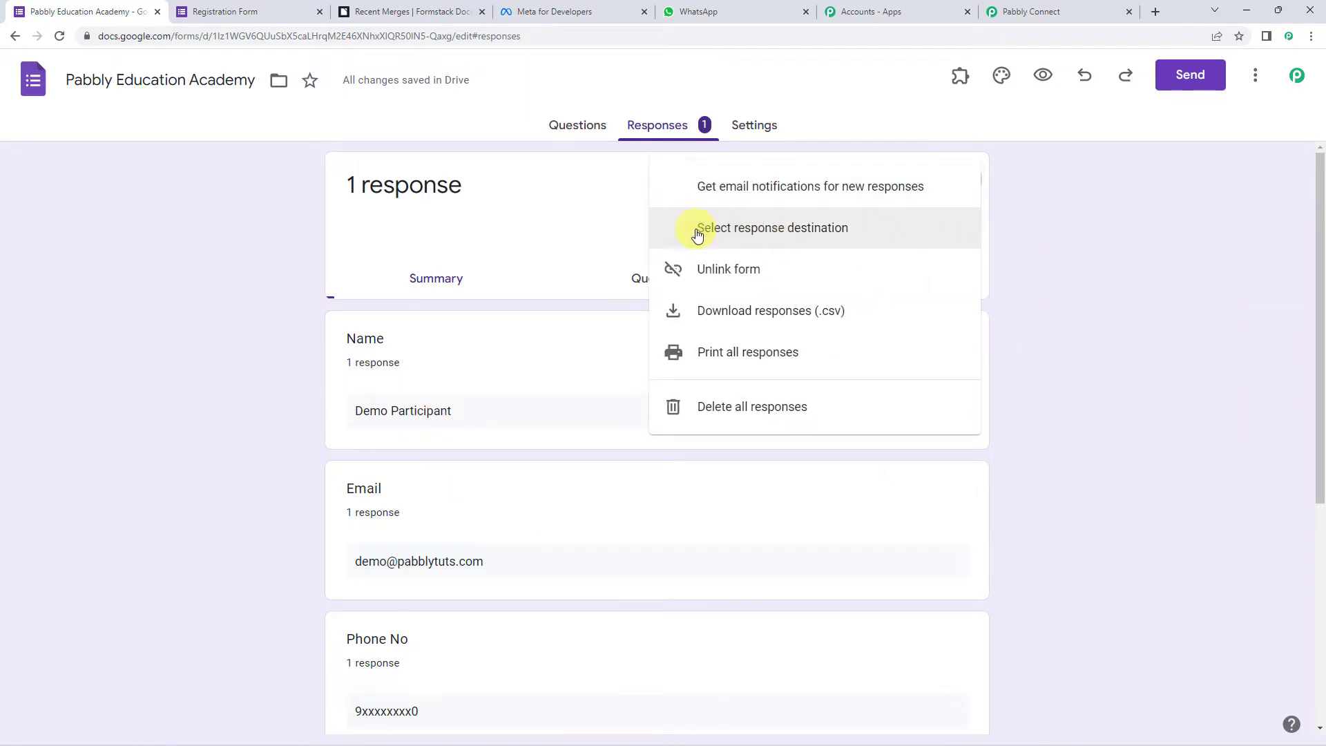
click(833, 232)
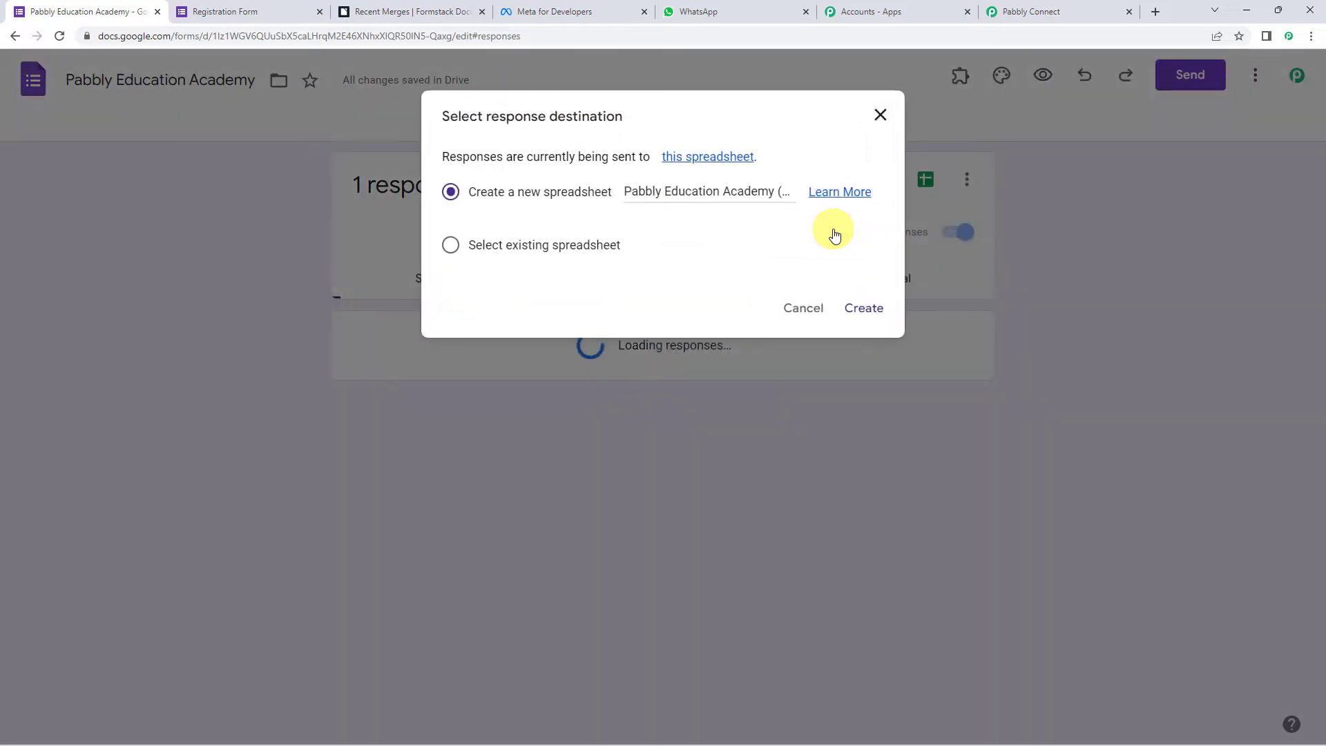
drag(472, 195, 599, 196)
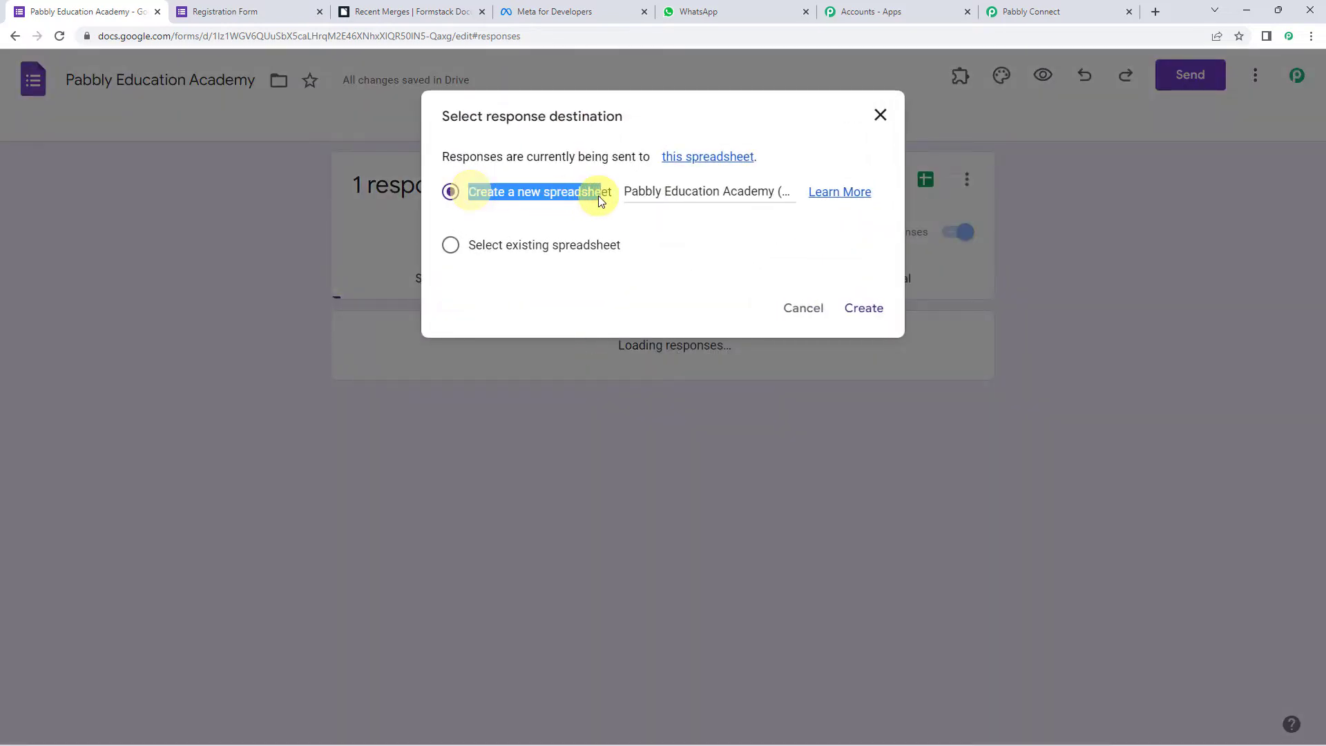
drag(483, 246, 619, 247)
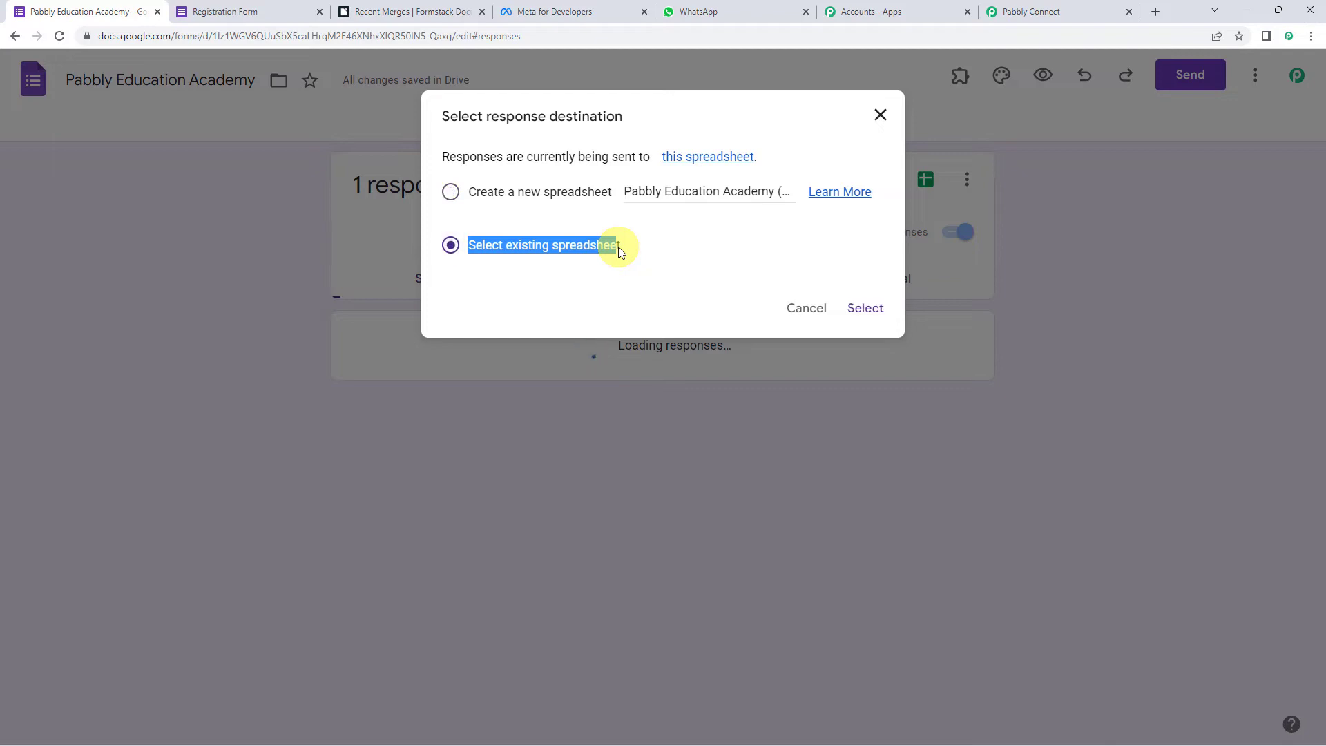
click(483, 197)
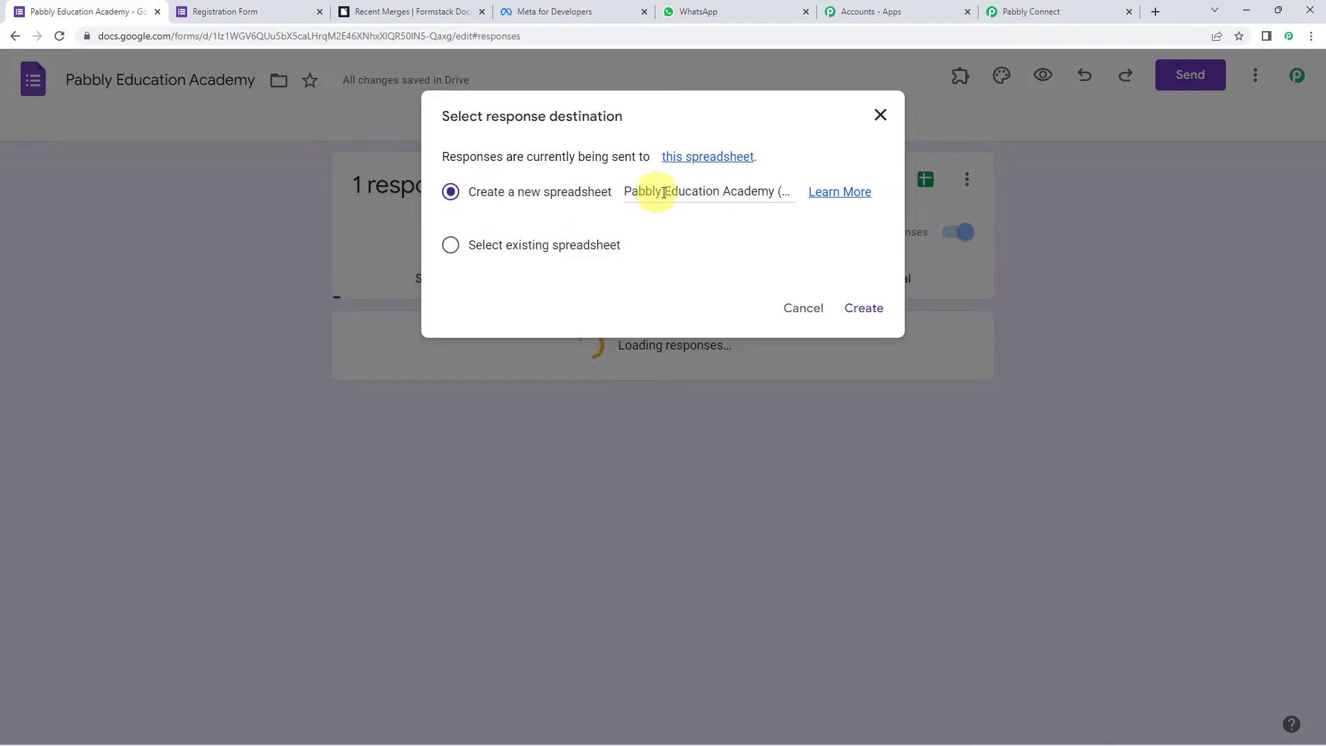
click(774, 193)
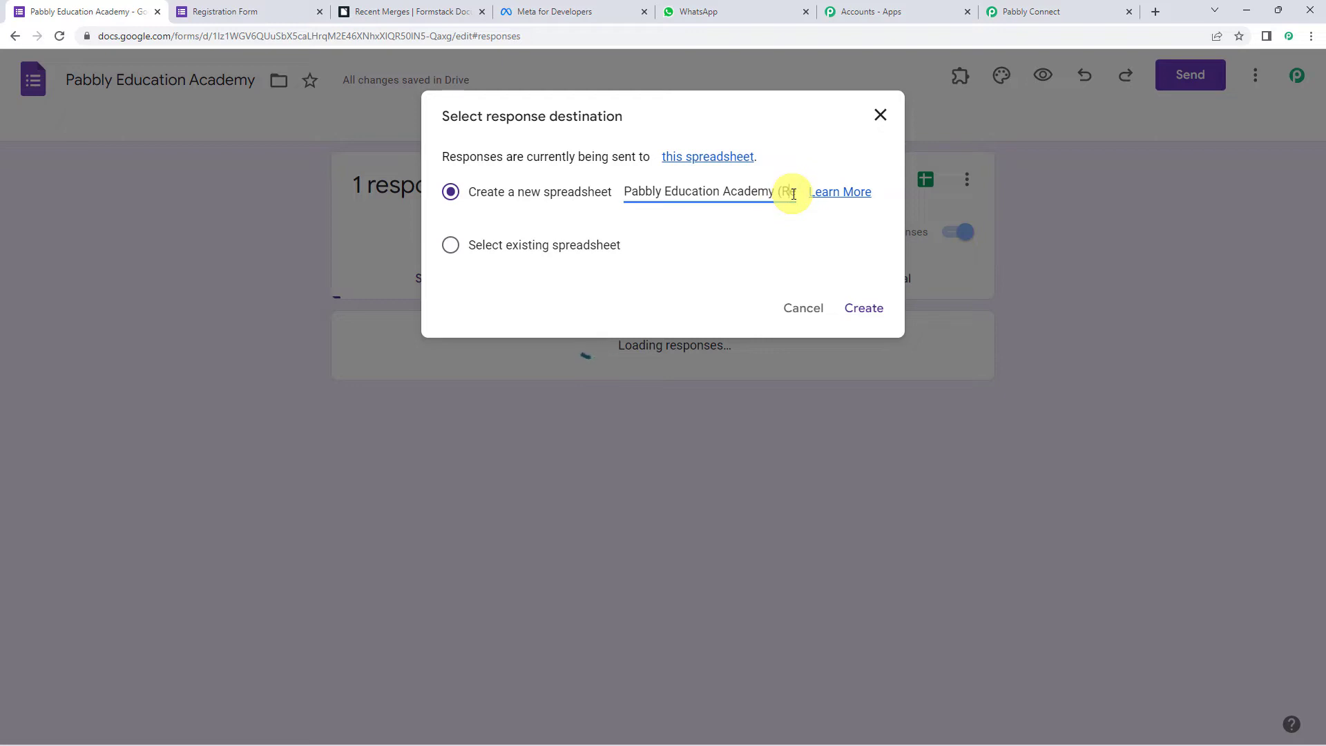
key(Right)
key(Right)
key(Right)
key(Right)
key(Right)
key(Right)
key(Right)
key(Right)
key(Right)
key(Right)
key(Right)
key(Right)
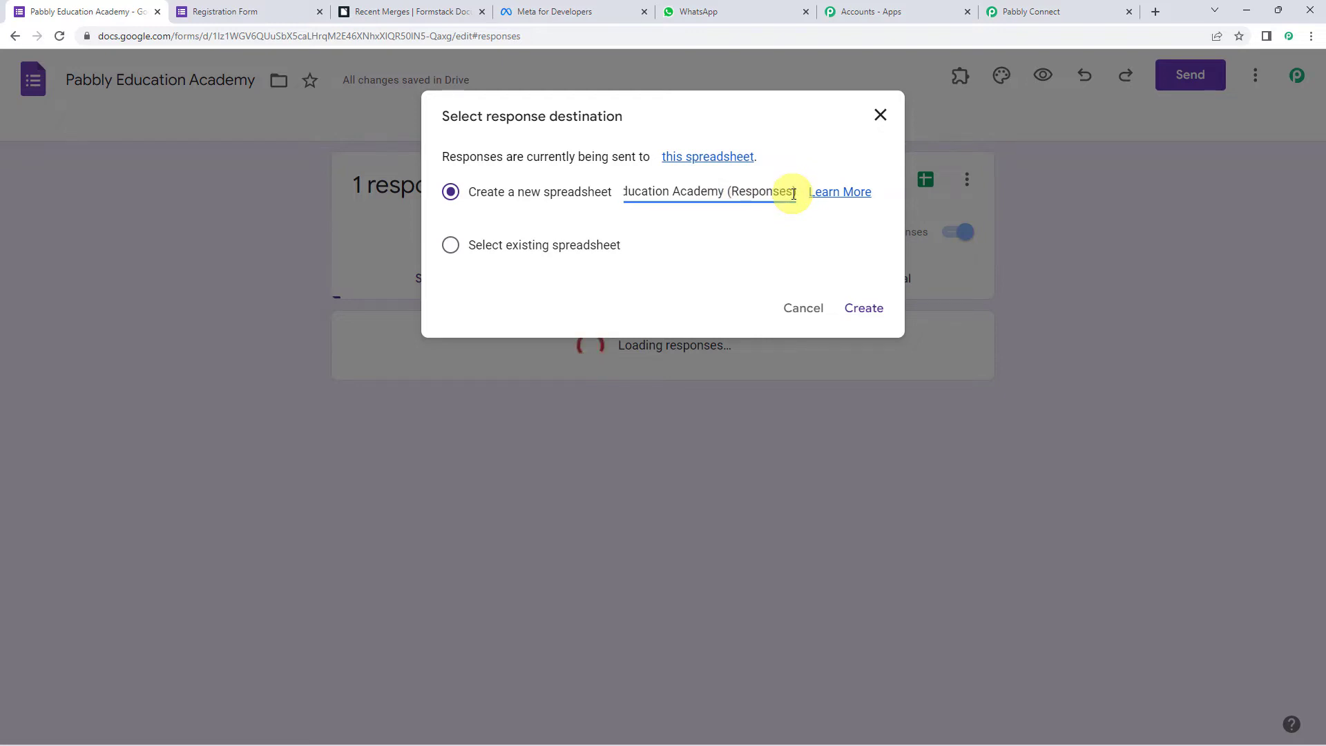
click(866, 310)
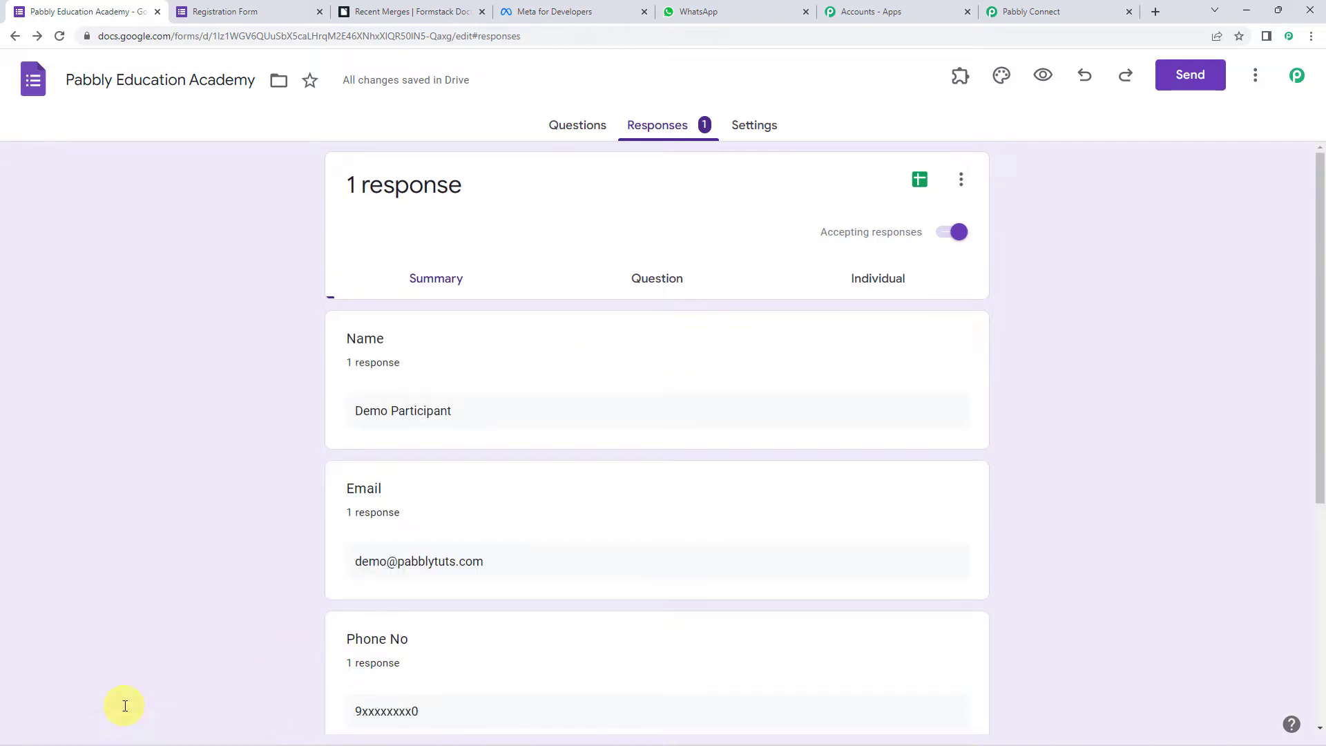
- Open the linked responses spreadsheet showing the submitted test response
click(923, 181)
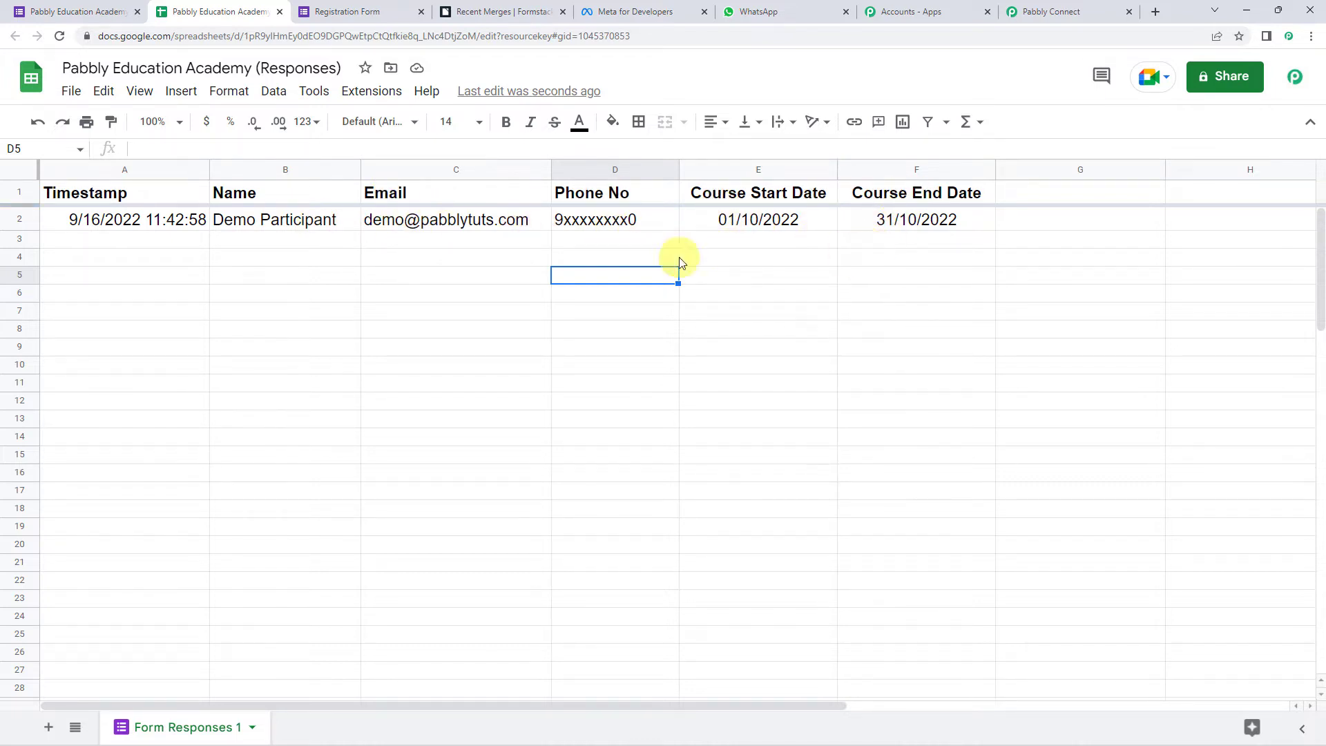
click(1051, 11)
scroll(318, 531, down, 1)
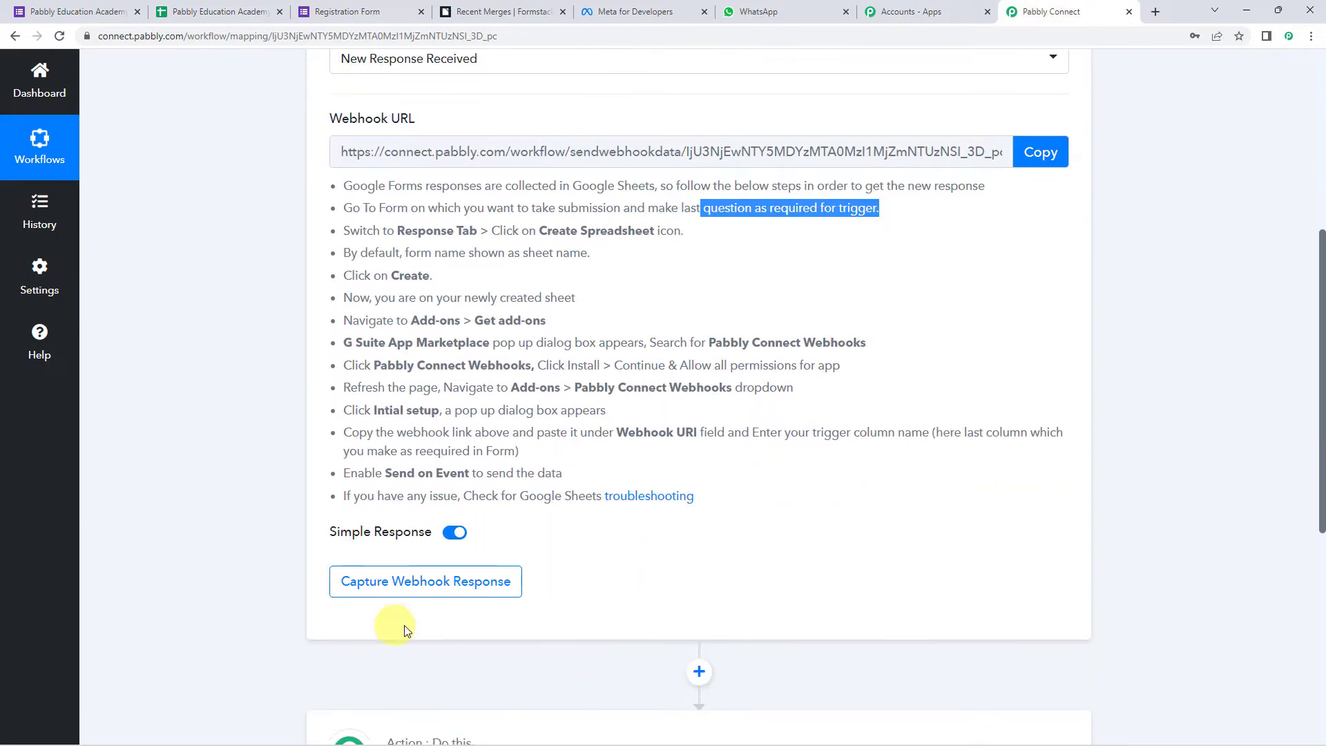
click(243, 11)
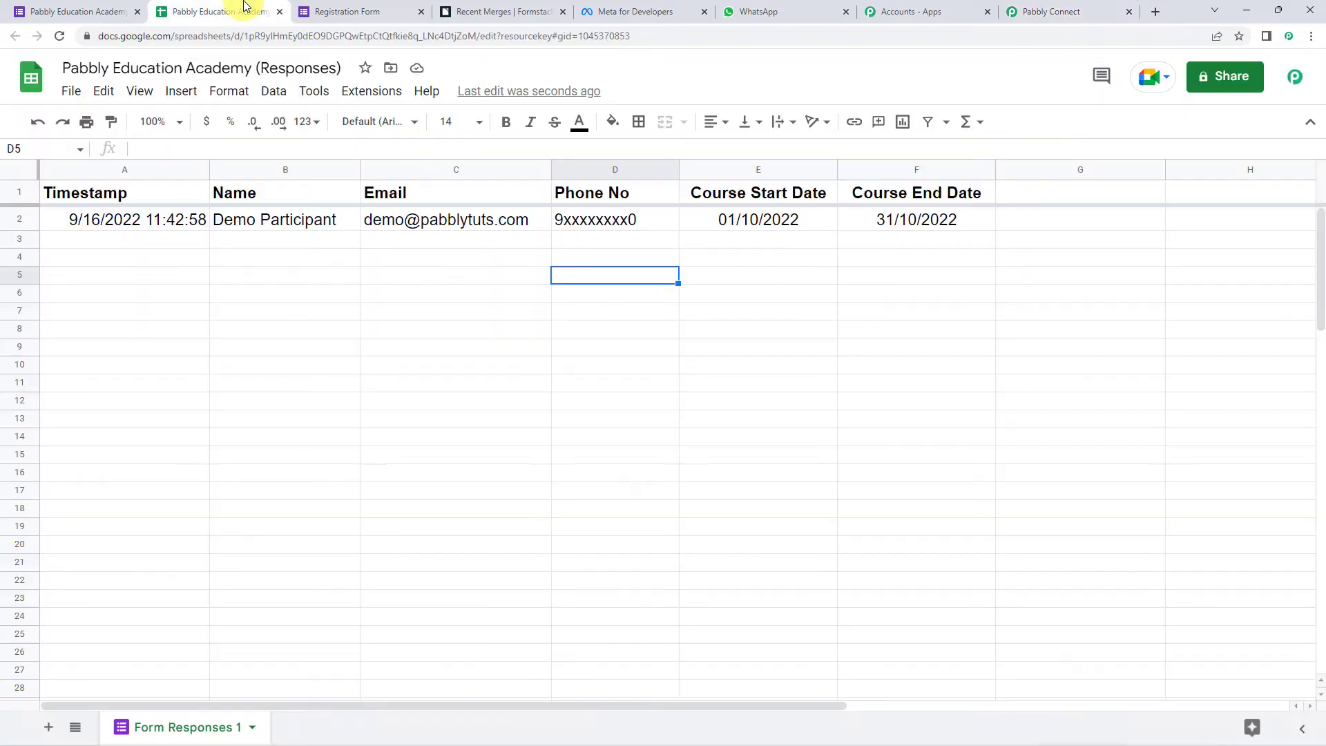
- Confirm in the Sheets add-on marketplace that Pabbly Connect Webhooks is installed
click(373, 97)
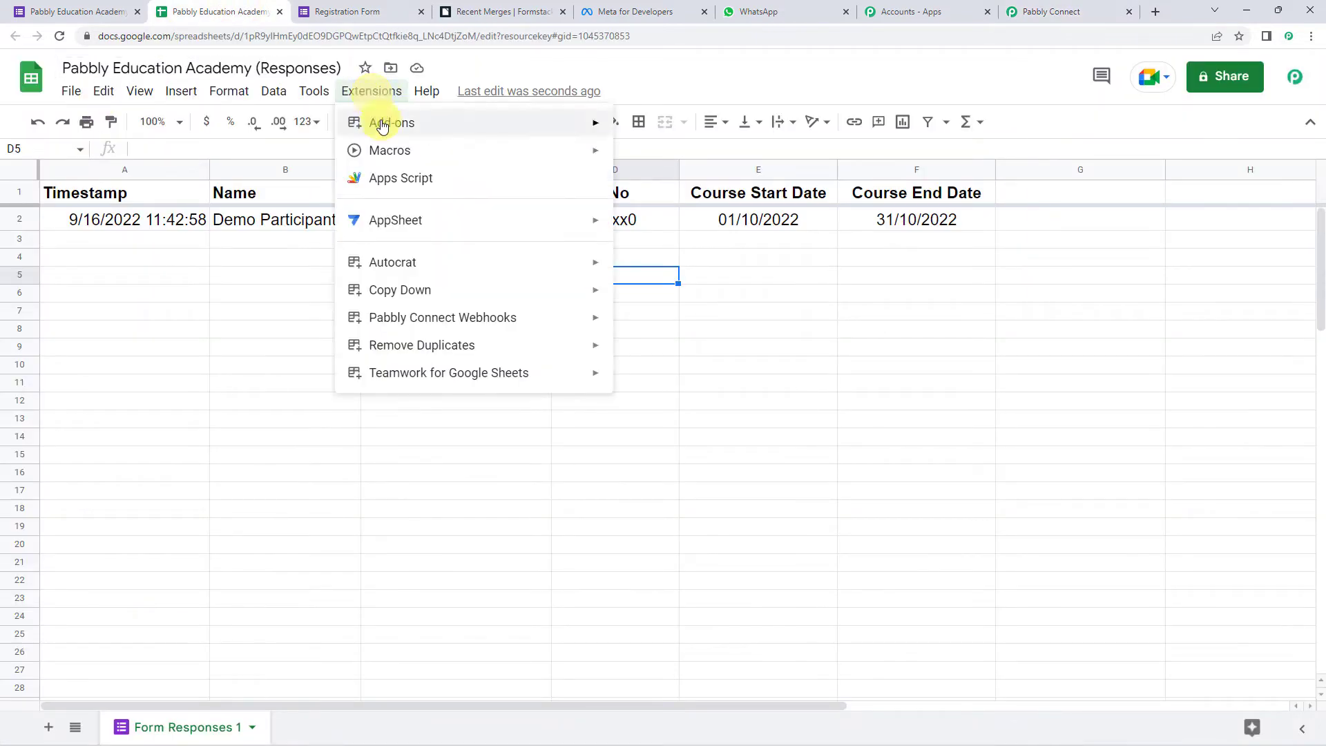
mouse_move(383, 127)
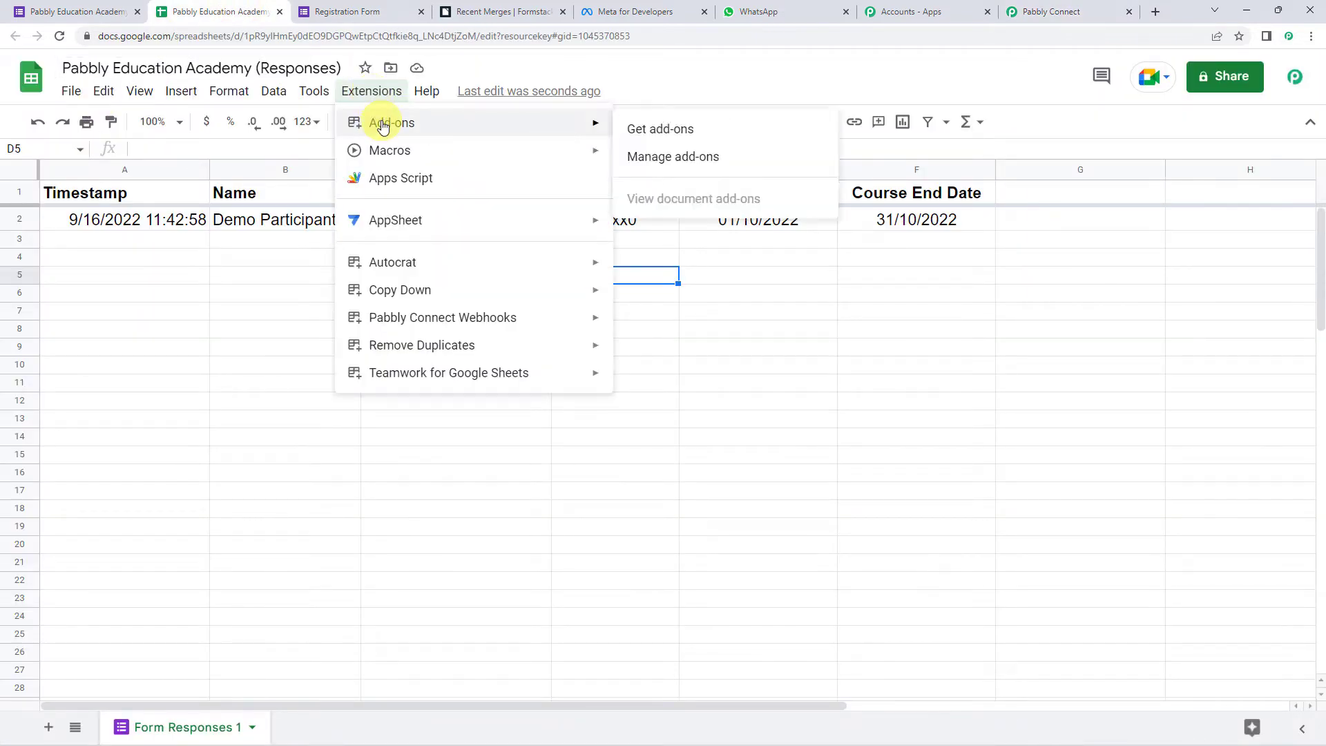
click(726, 134)
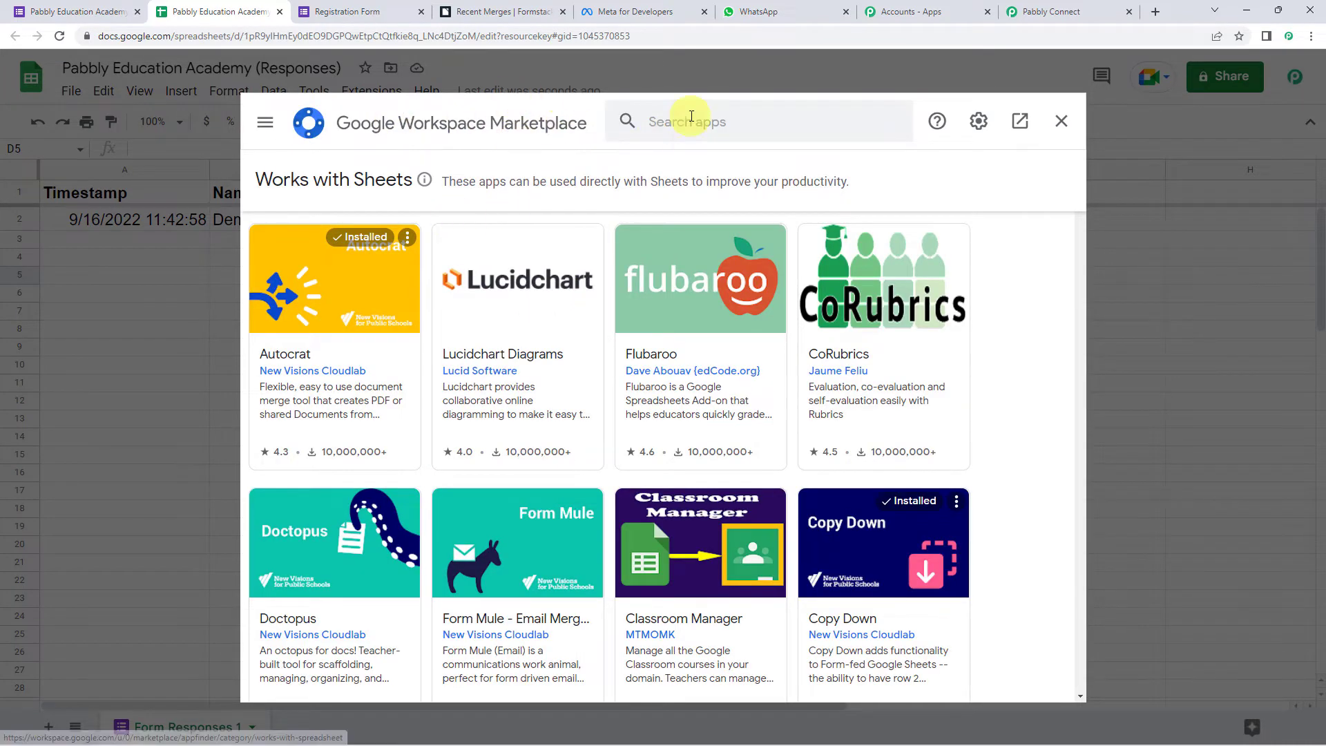
click(692, 118)
text(pabb)
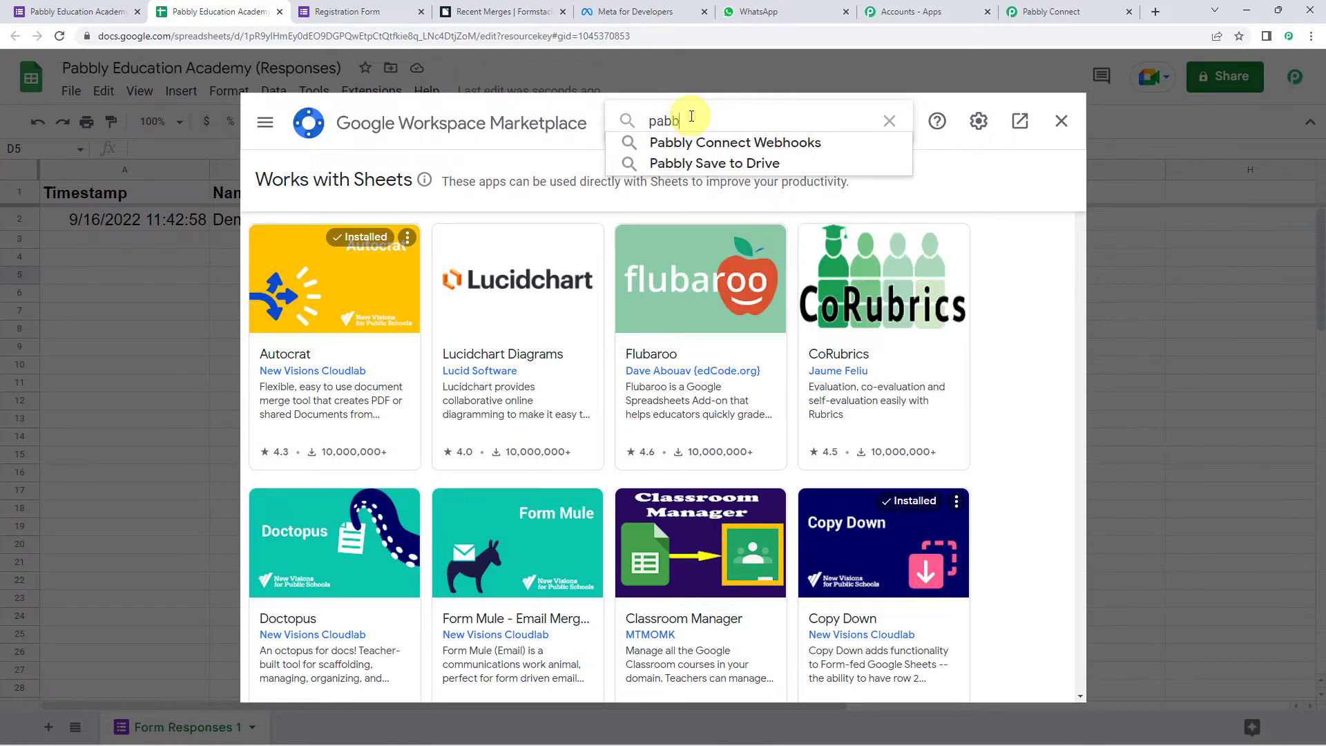
click(689, 141)
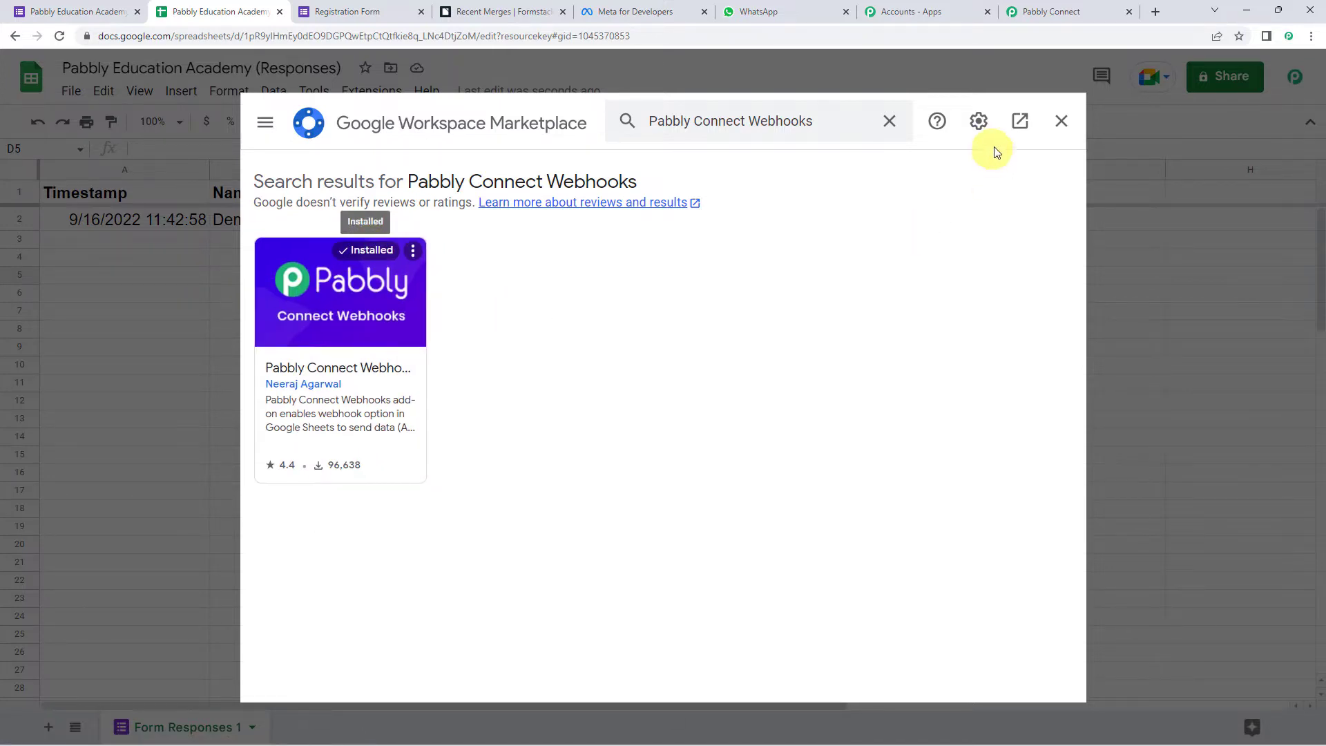
click(1054, 124)
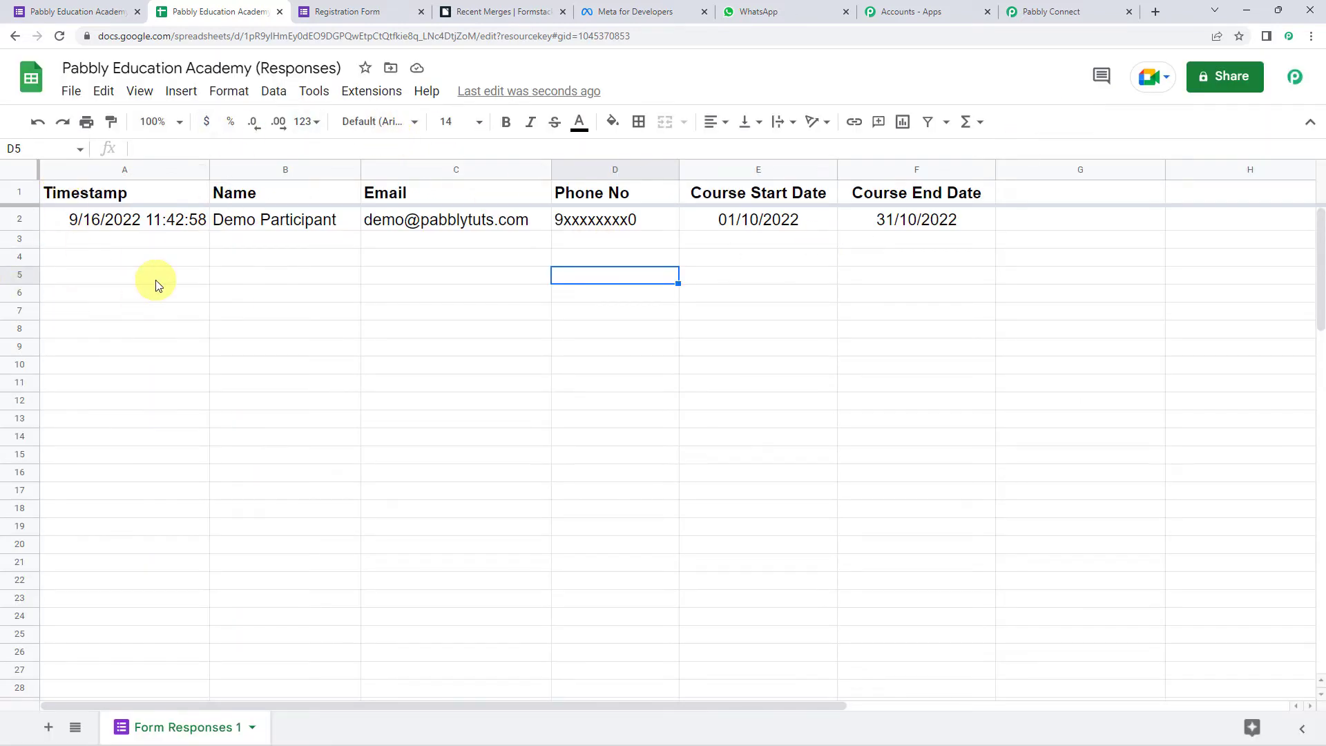
- Reload, open Pabbly Connect Webhooks Initial Setup, and paste the workflow's webhook URL
click(59, 36)
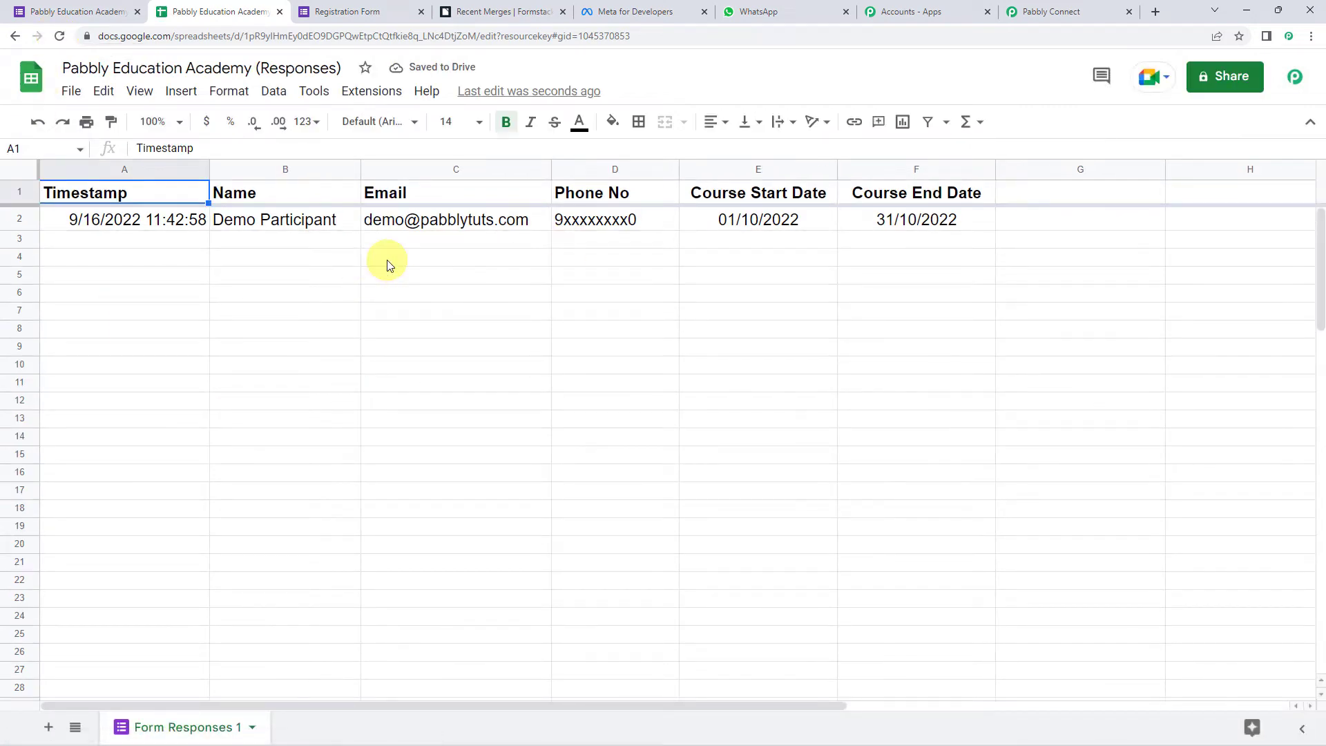
click(378, 92)
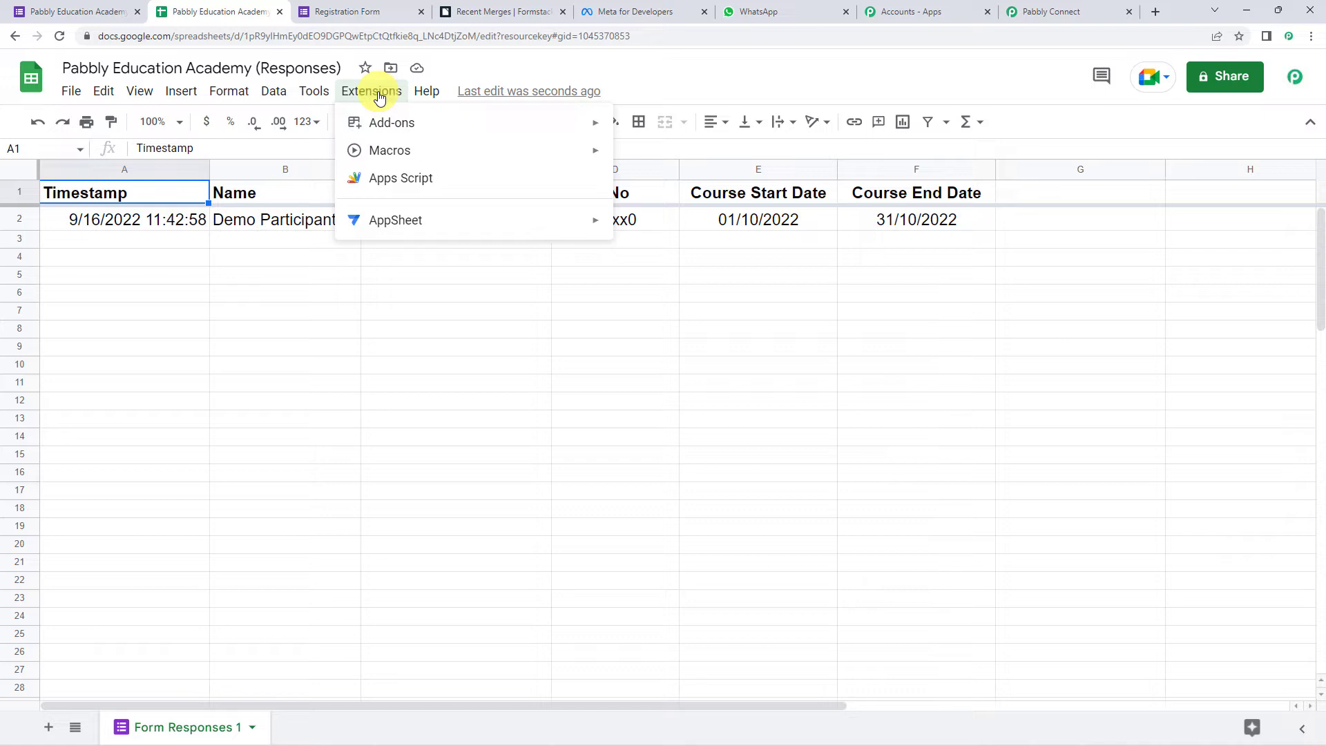
mouse_move(431, 326)
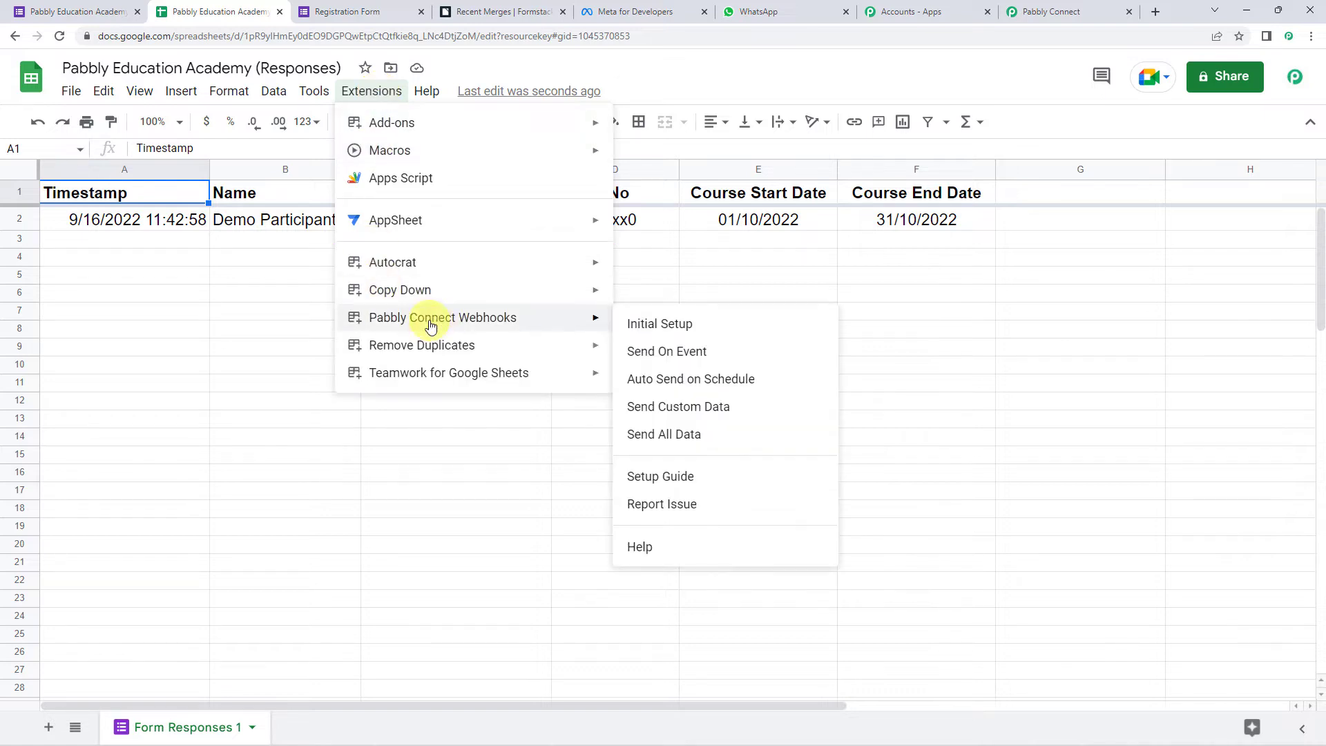
click(688, 324)
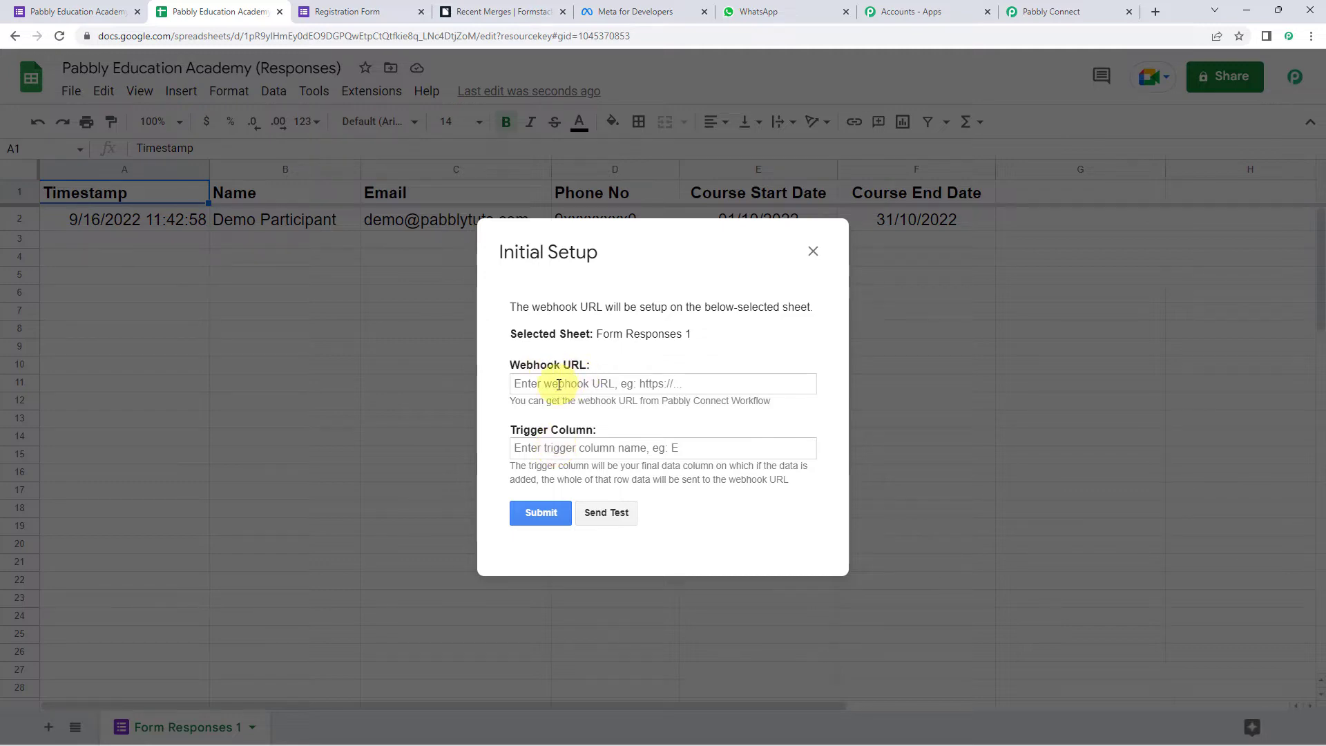
click(1051, 12)
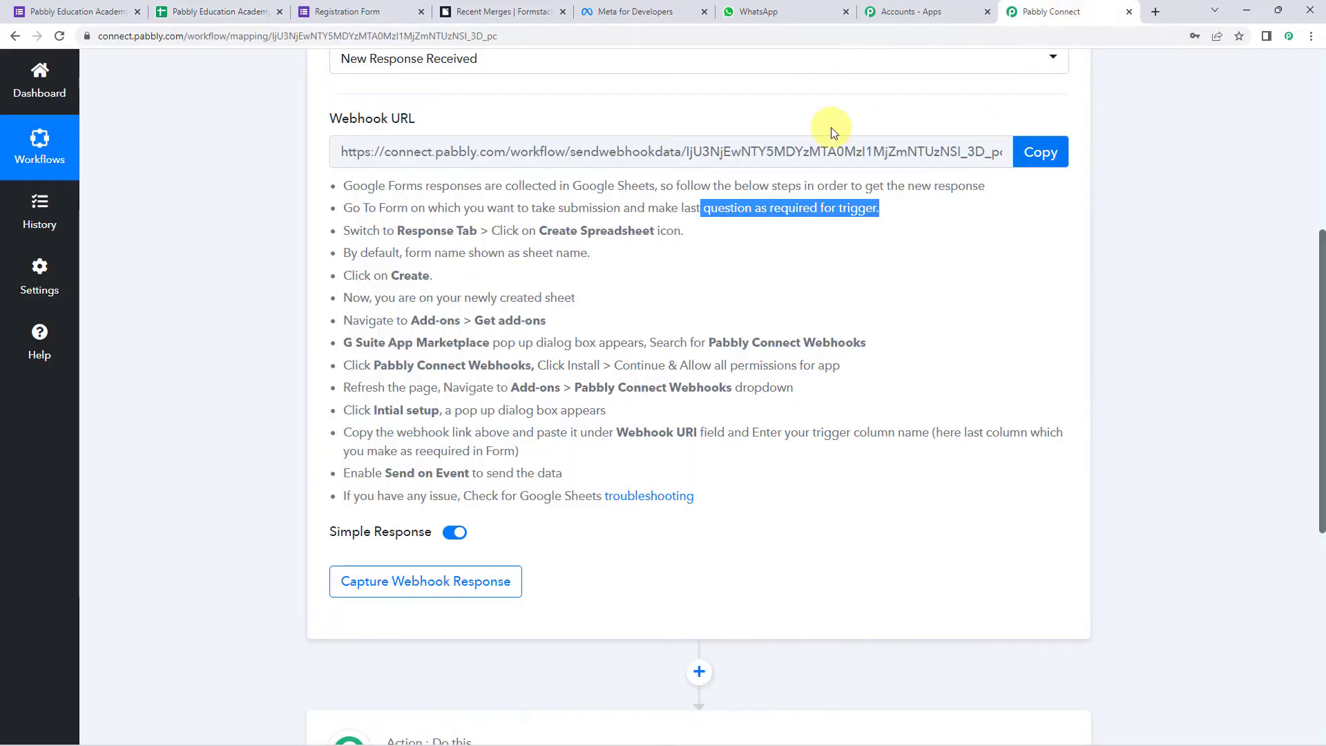
click(1036, 151)
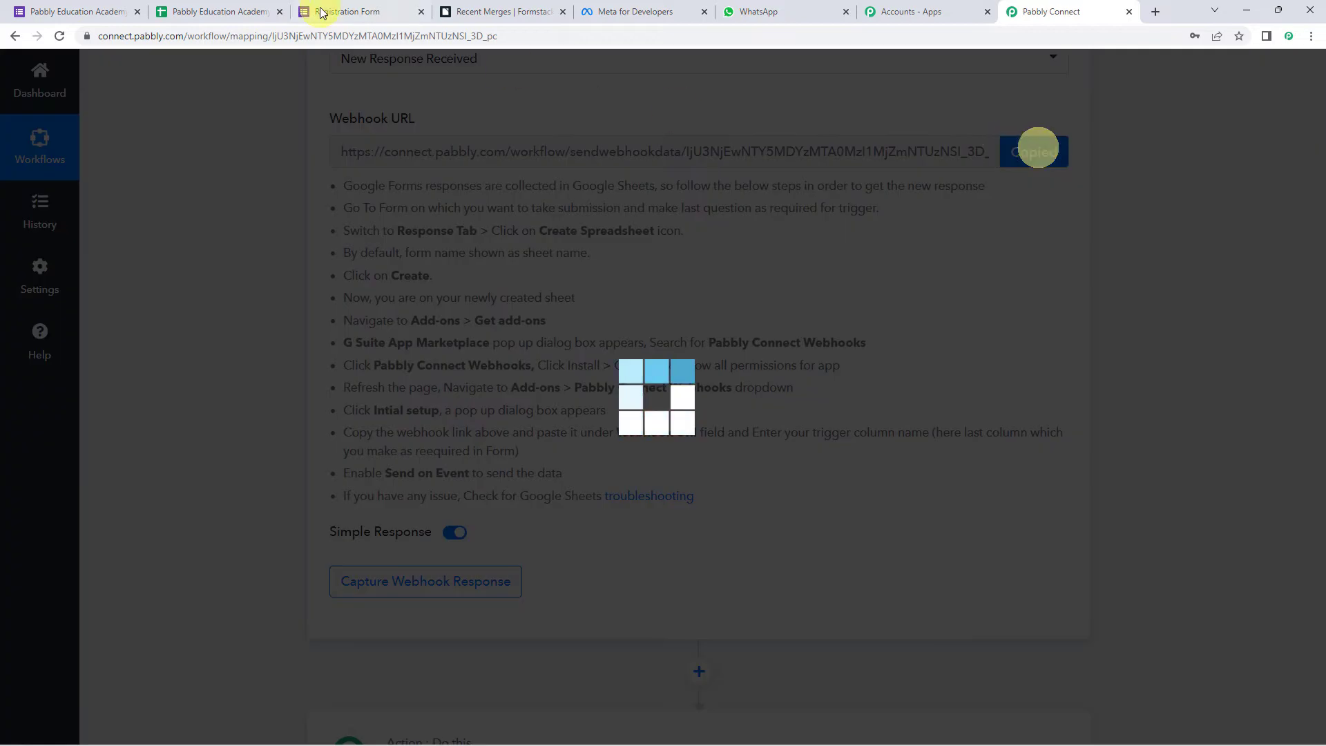
click(235, 10)
right_click(563, 385)
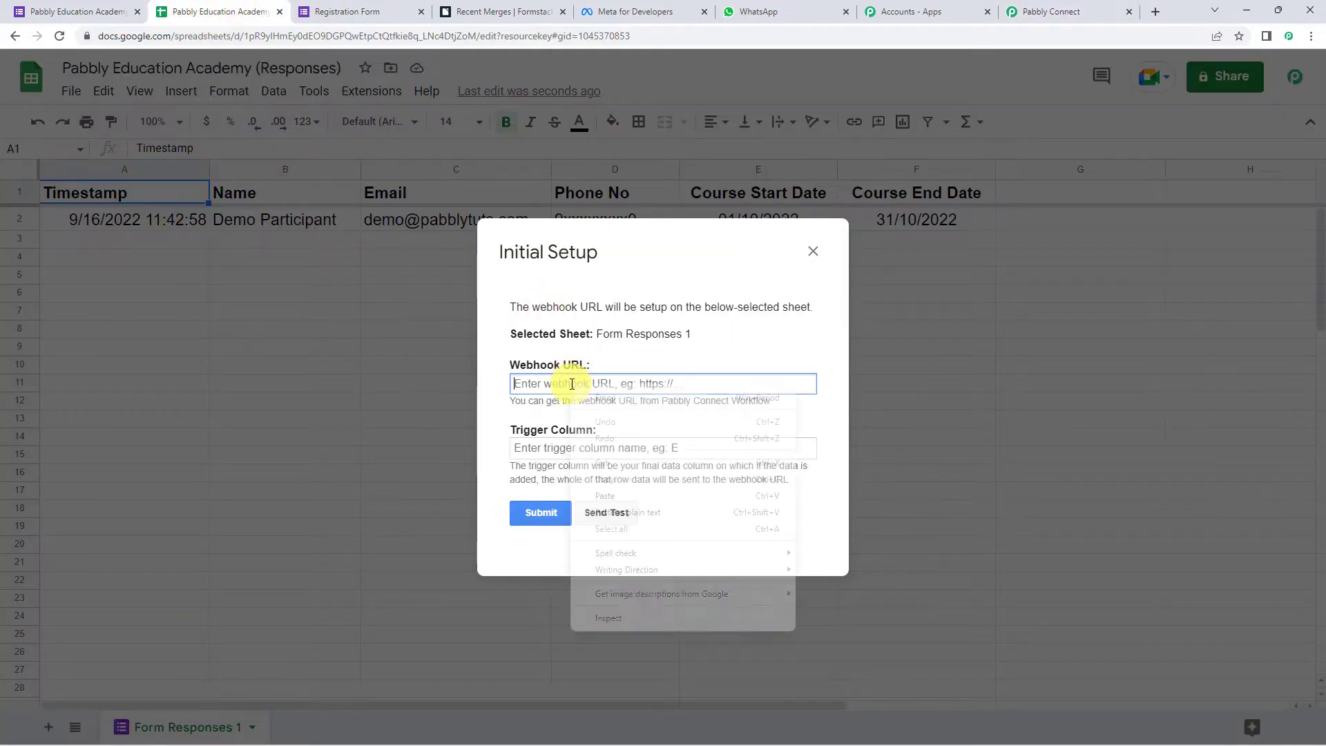
click(608, 513)
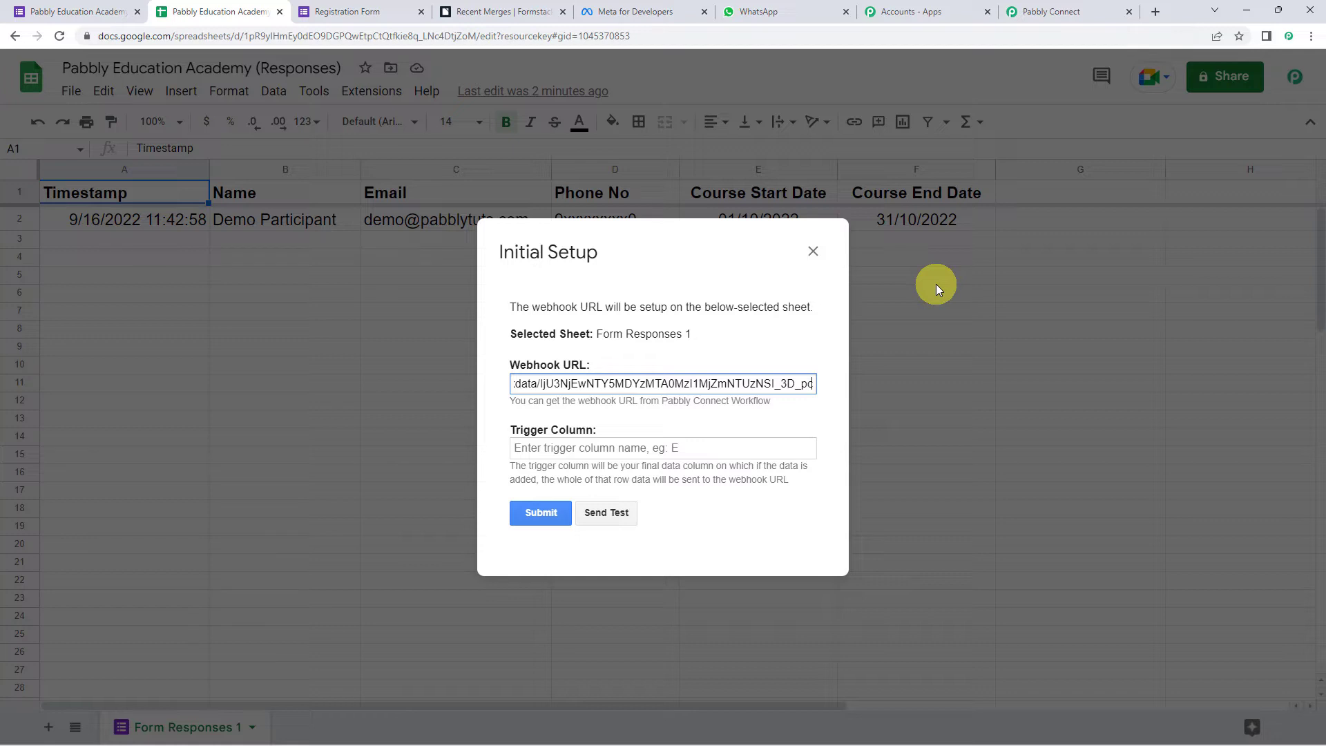
- Set trigger column F, send test data successfully, and submit the setup
click(585, 446)
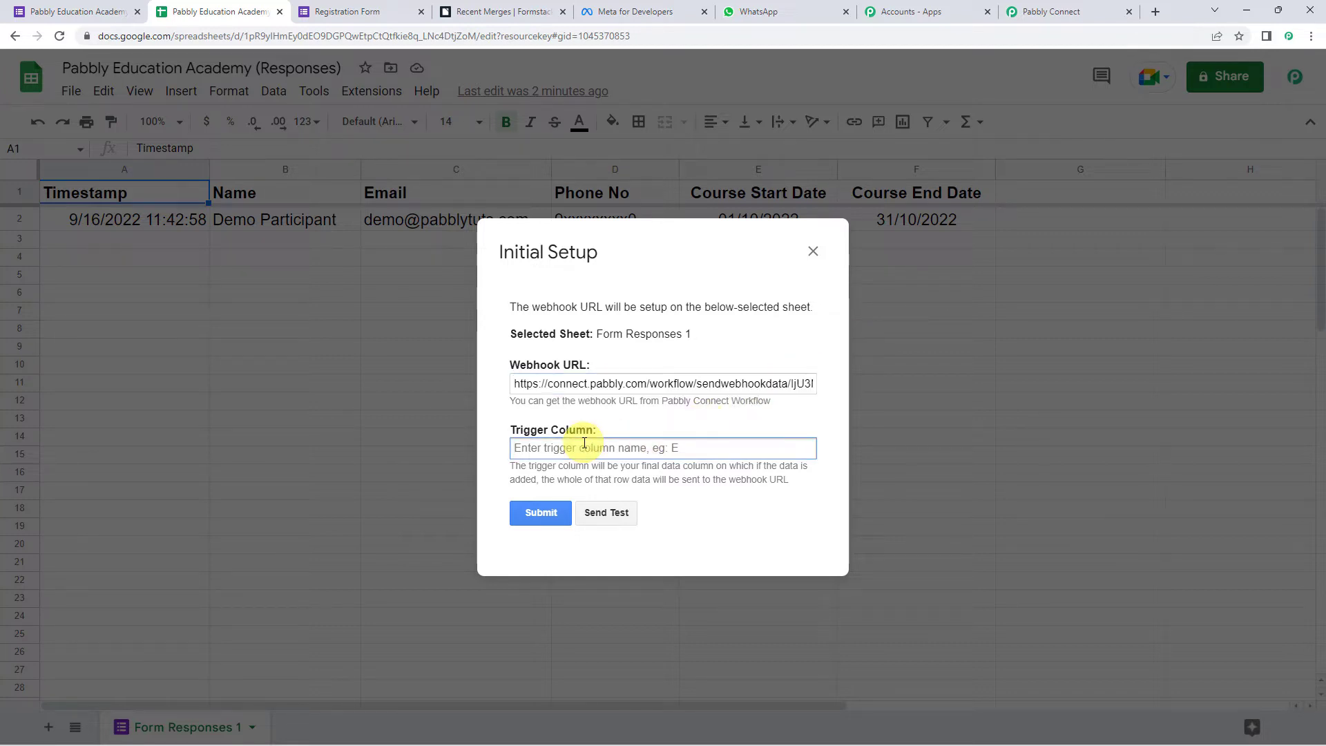
text(F)
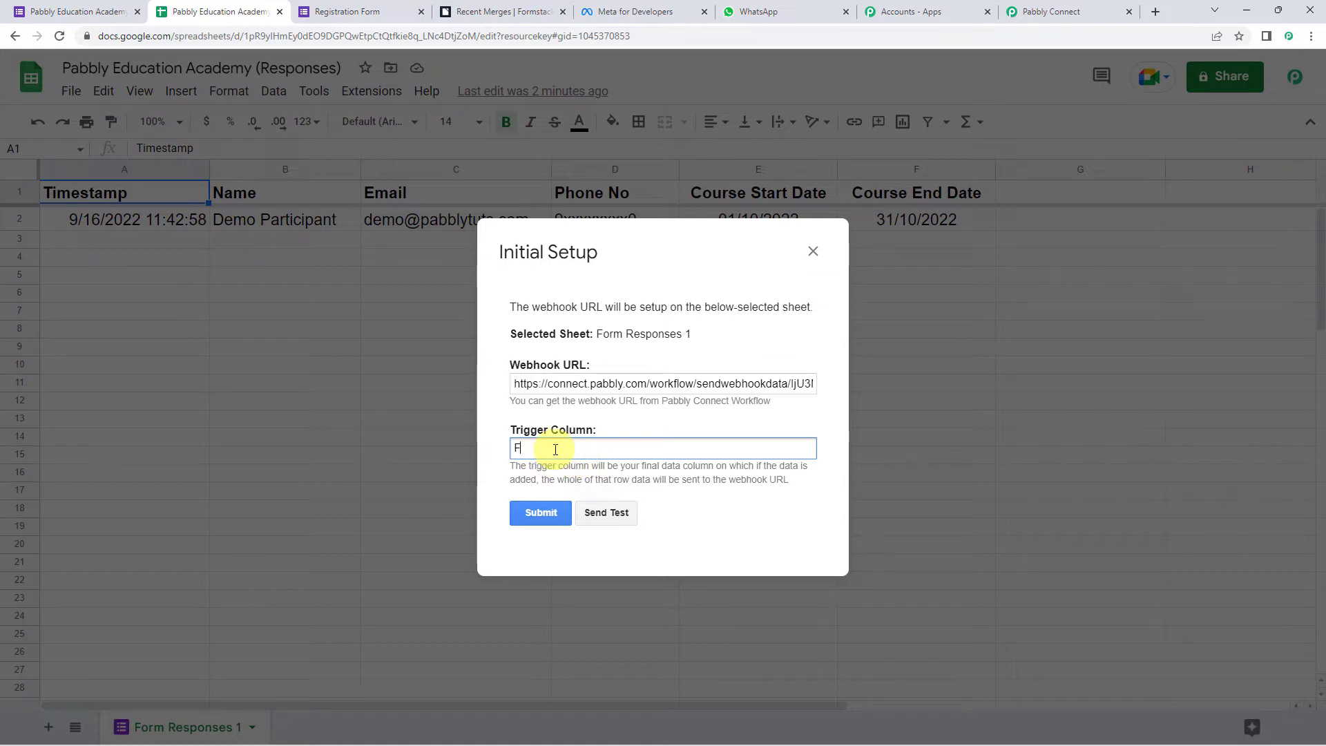
click(599, 518)
scroll(594, 508, down, 2)
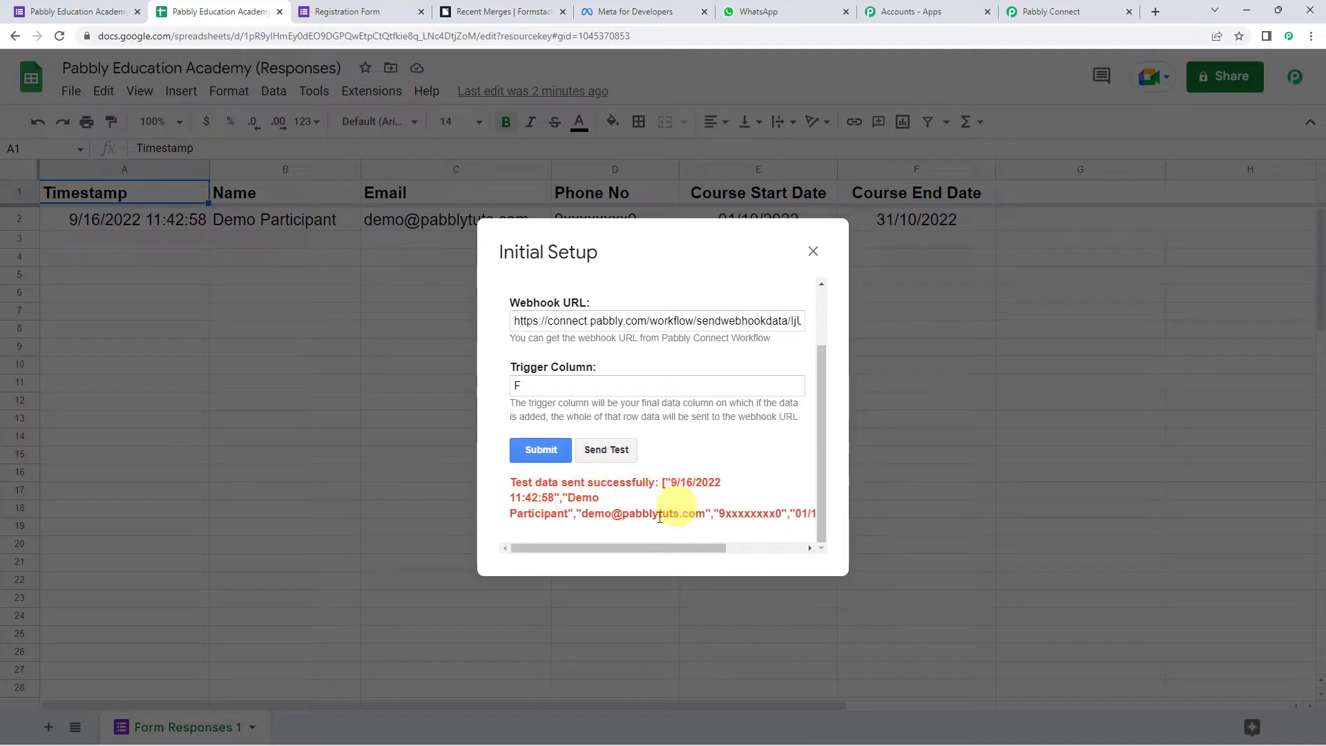
click(551, 456)
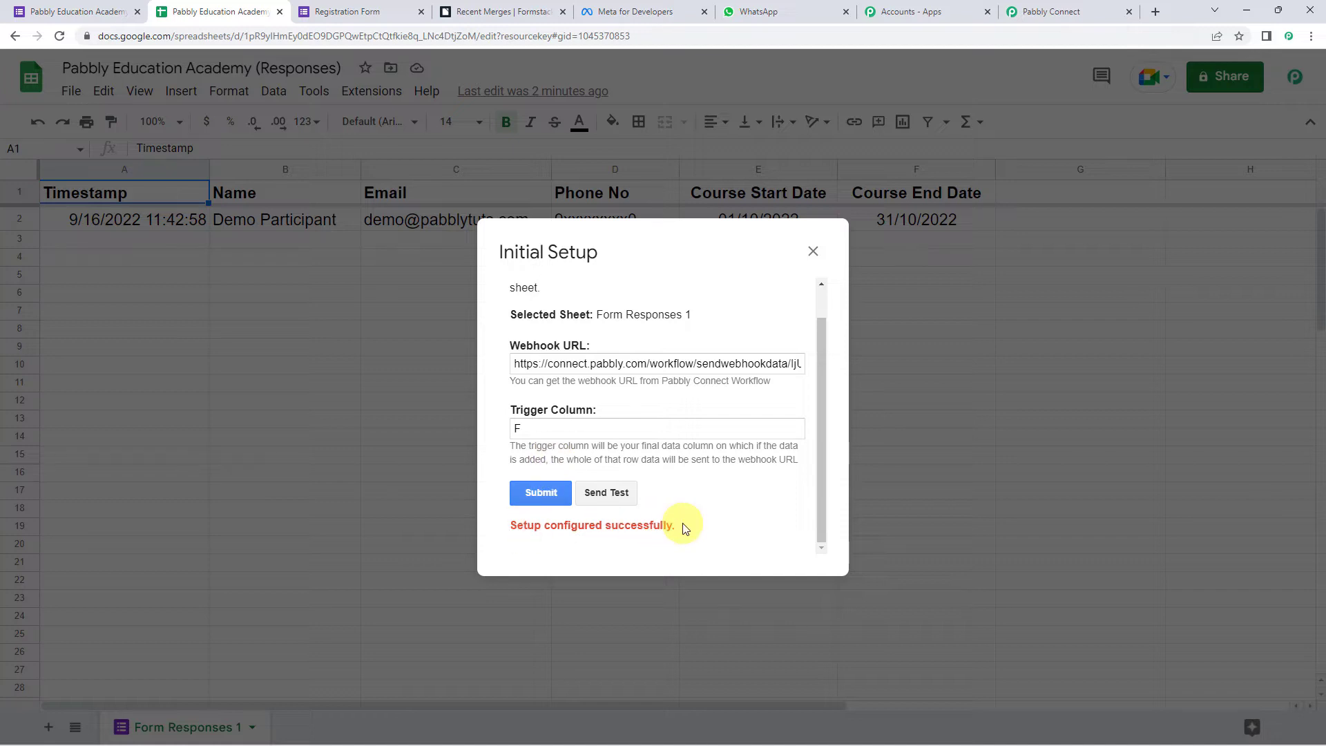
click(813, 251)
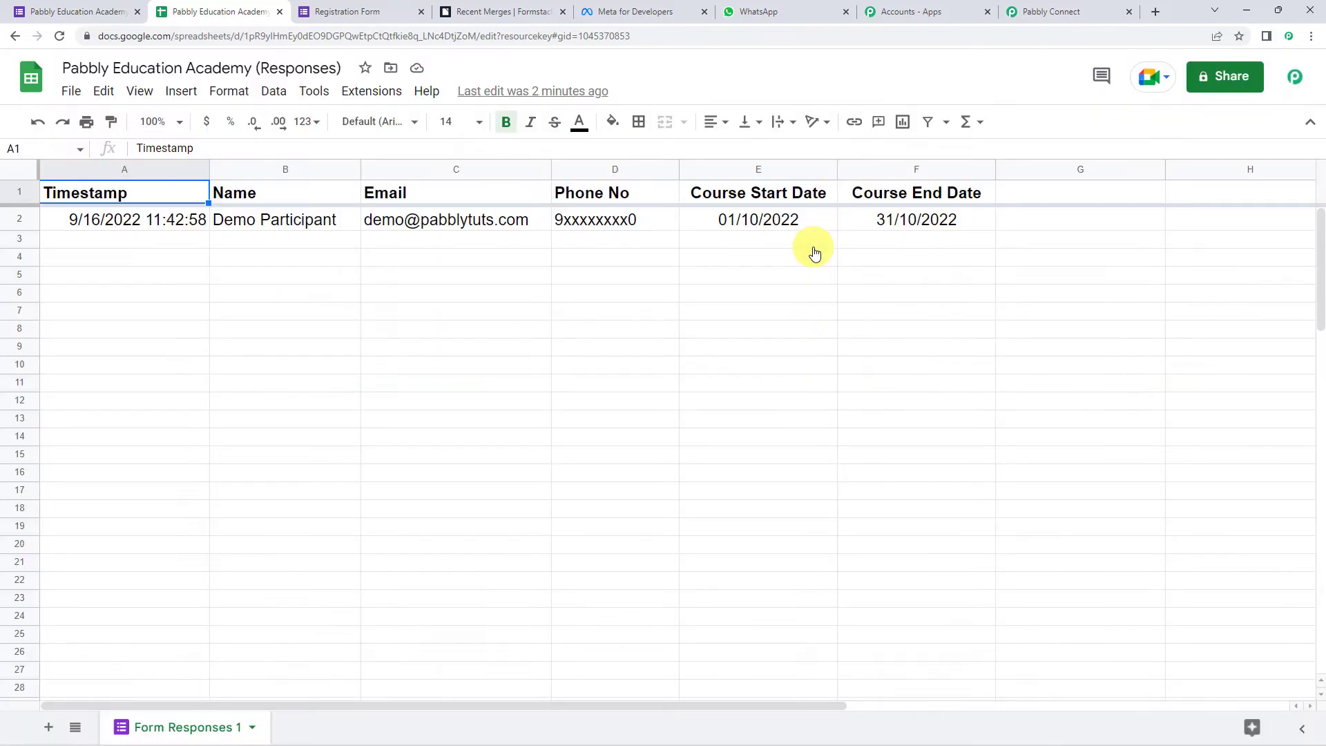
- Enable Send On Event in the Pabbly Connect Webhooks add-on and verify it's checked
click(456, 400)
click(369, 92)
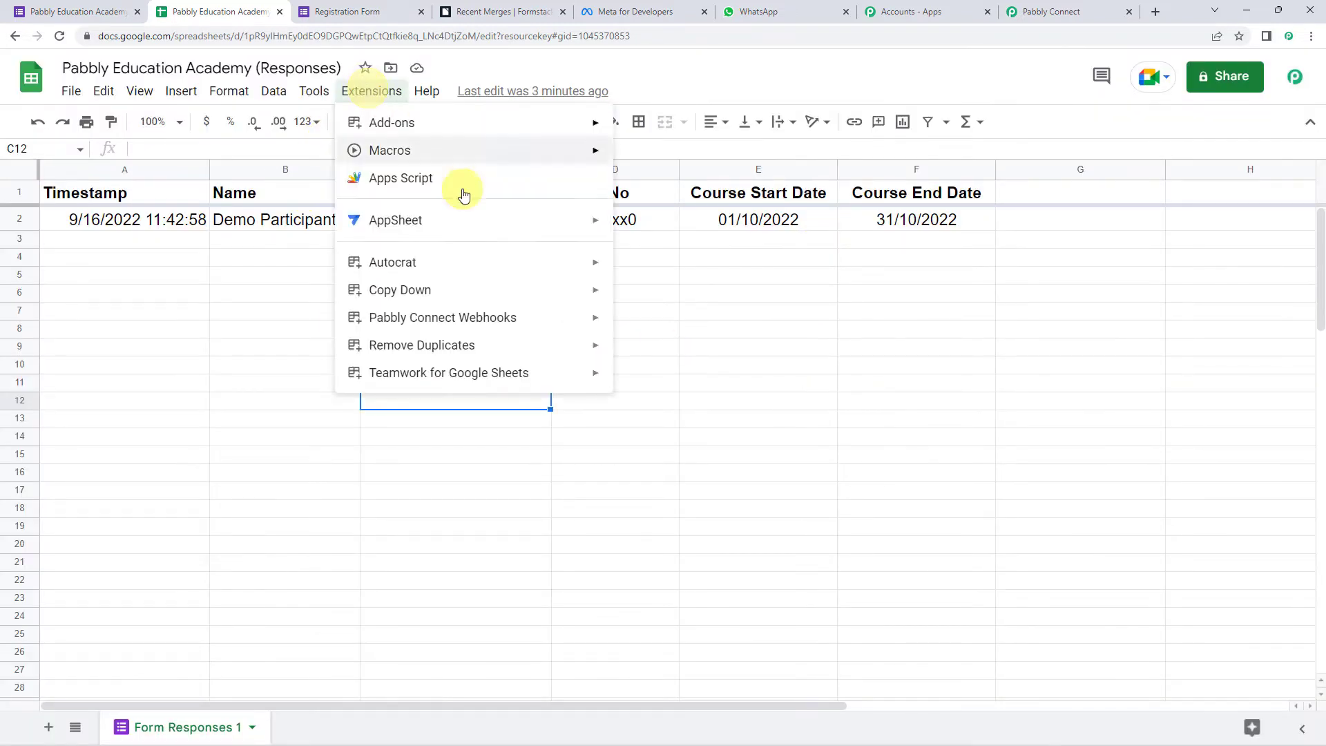
mouse_move(453, 320)
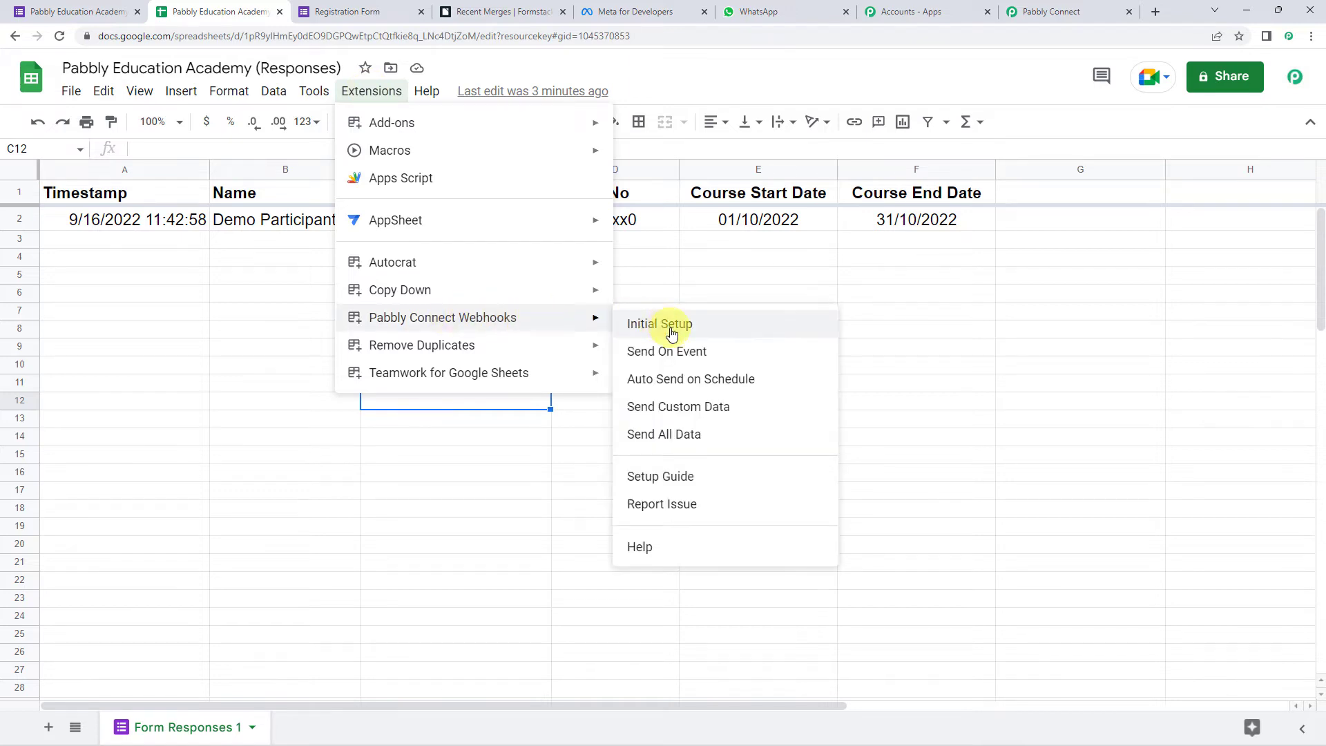
click(702, 355)
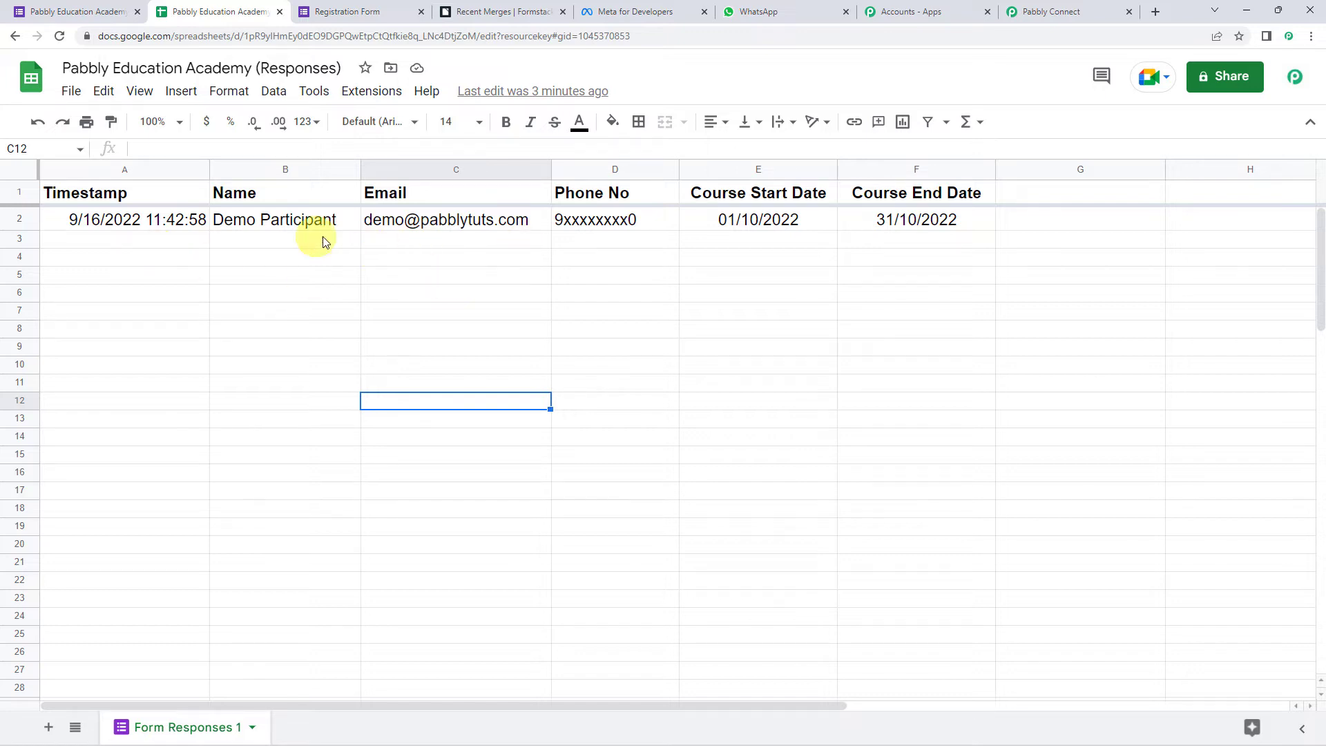
click(391, 92)
mouse_move(587, 330)
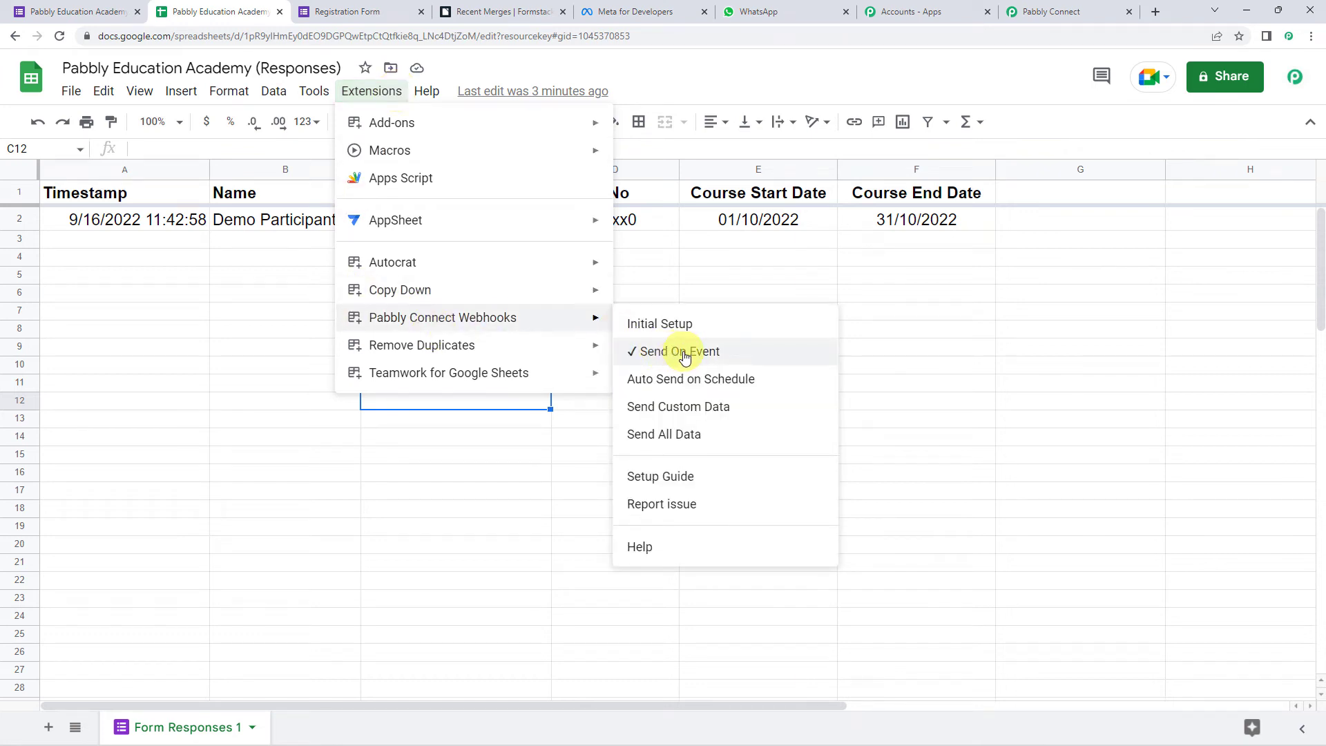
click(942, 366)
- Review the captured name, e-mail, phone, and course dates, down to the next action step
click(1057, 11)
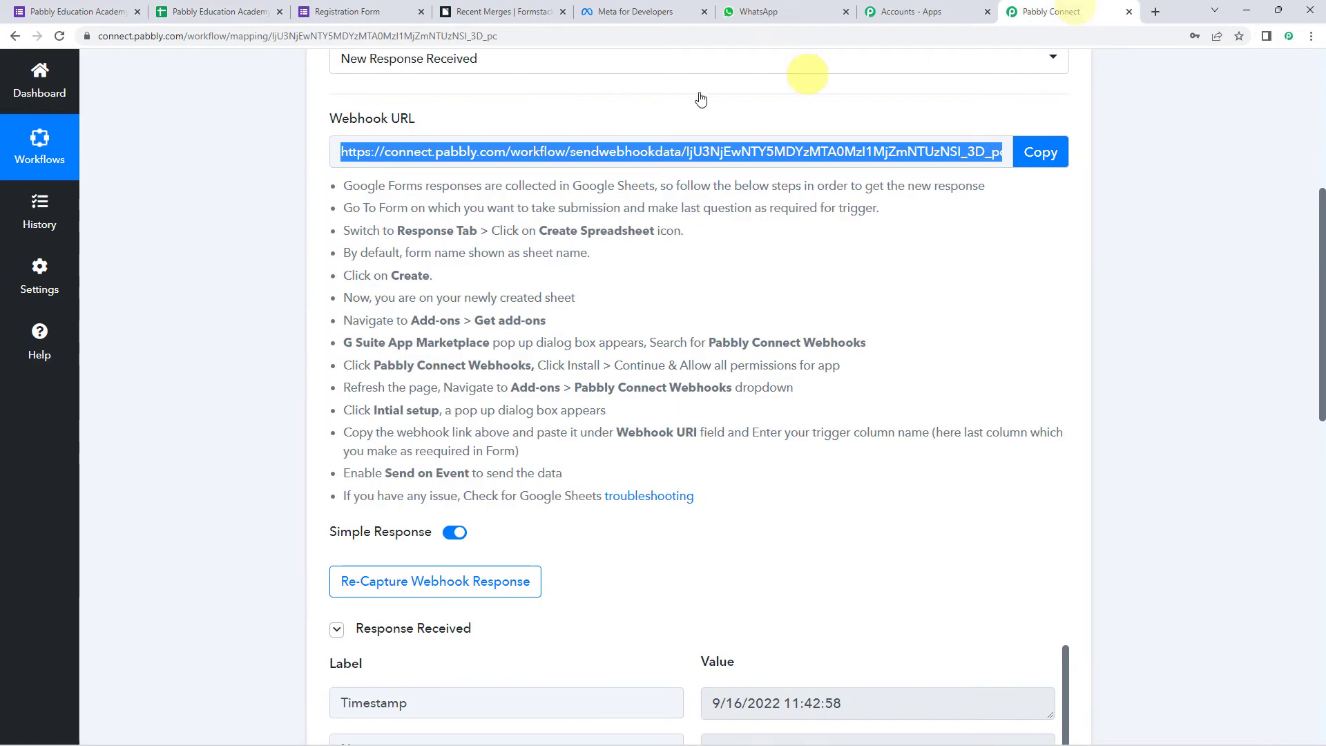
scroll(238, 355, down, 5)
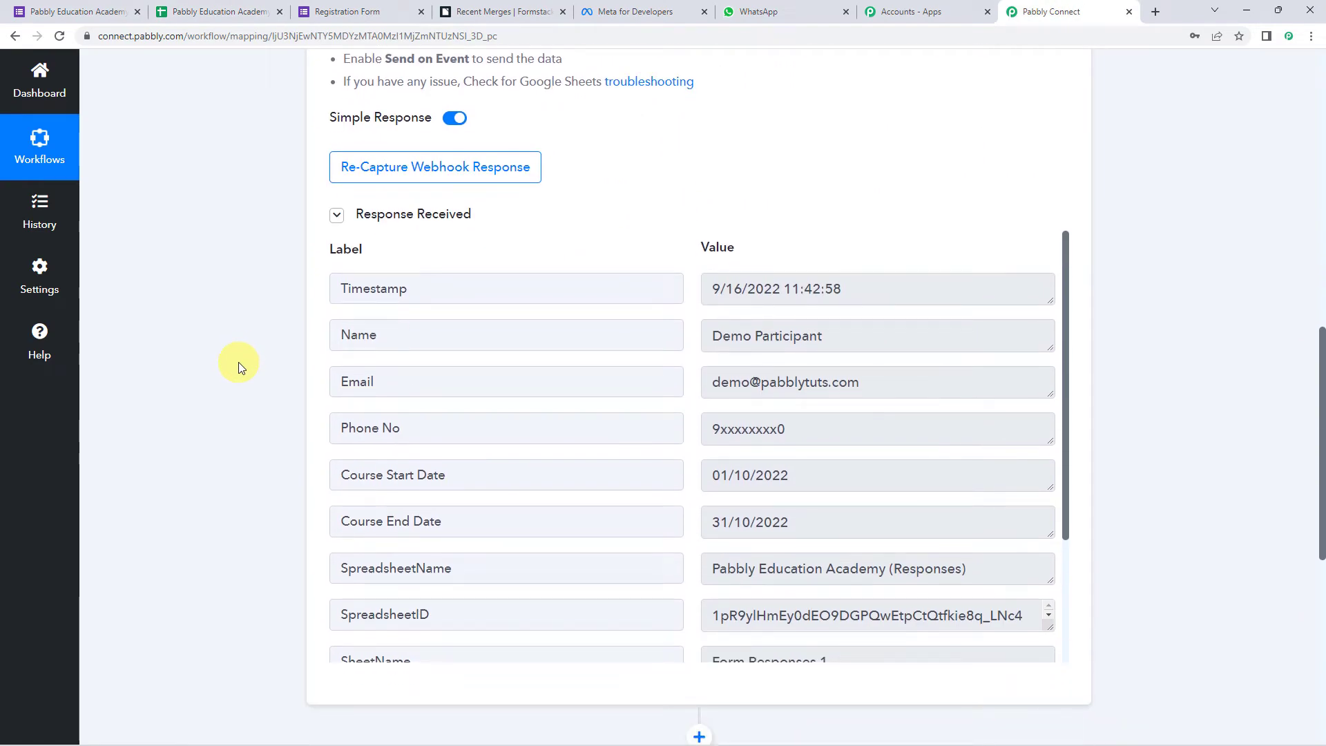
scroll(239, 362, down, 1)
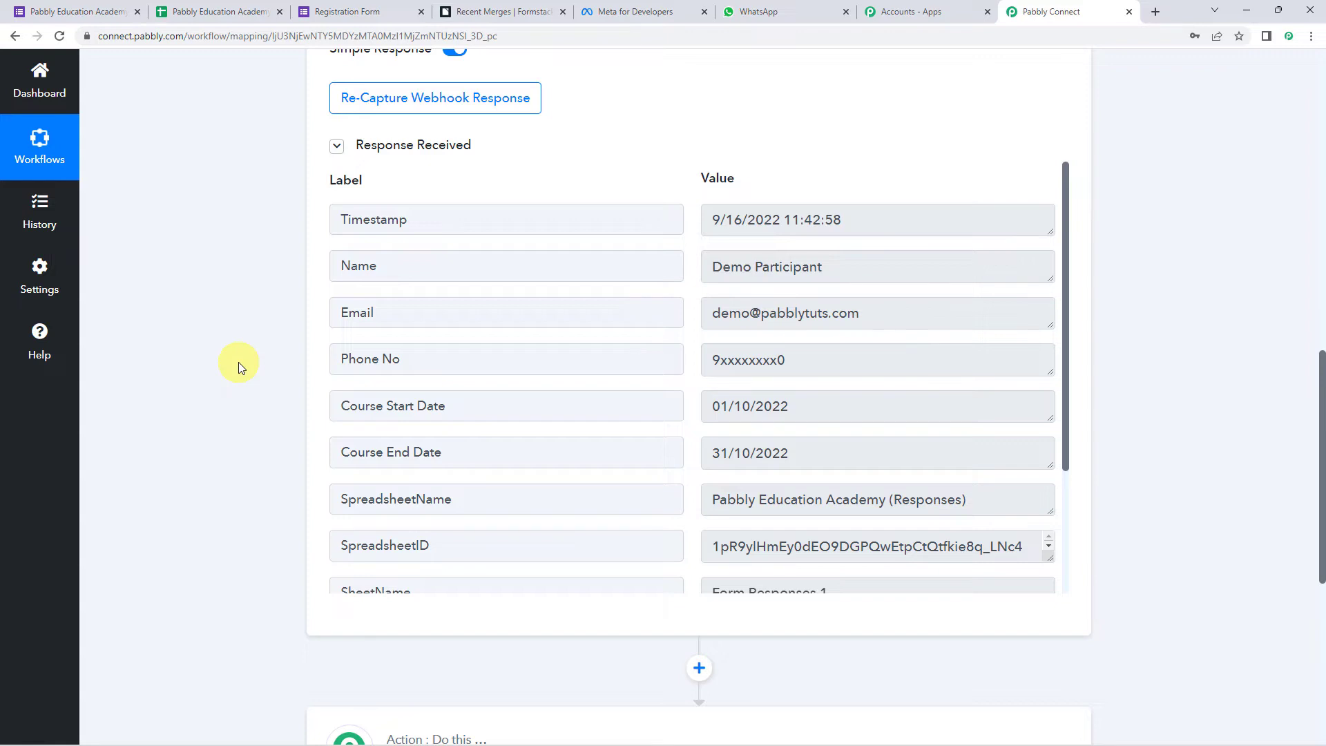
click(401, 261)
drag(834, 262, 693, 279)
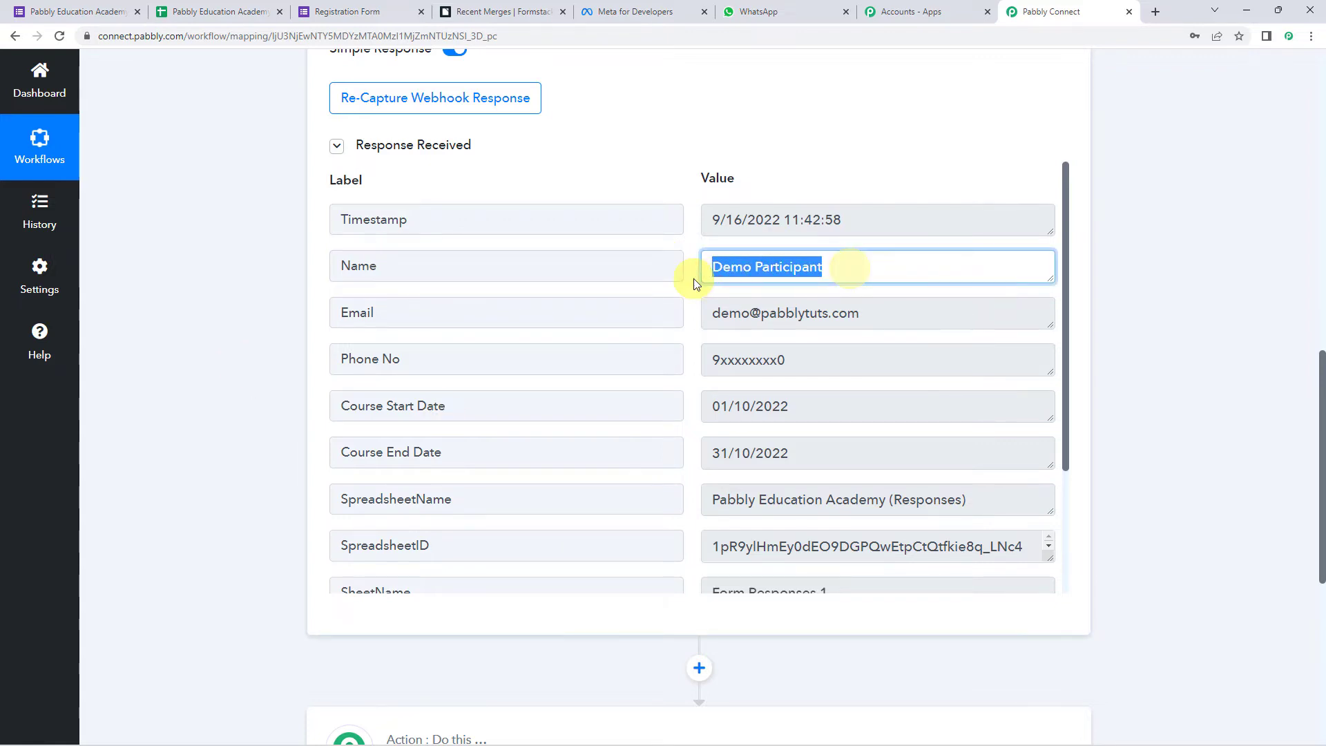
click(880, 309)
drag(880, 309, 592, 406)
click(809, 359)
click(839, 407)
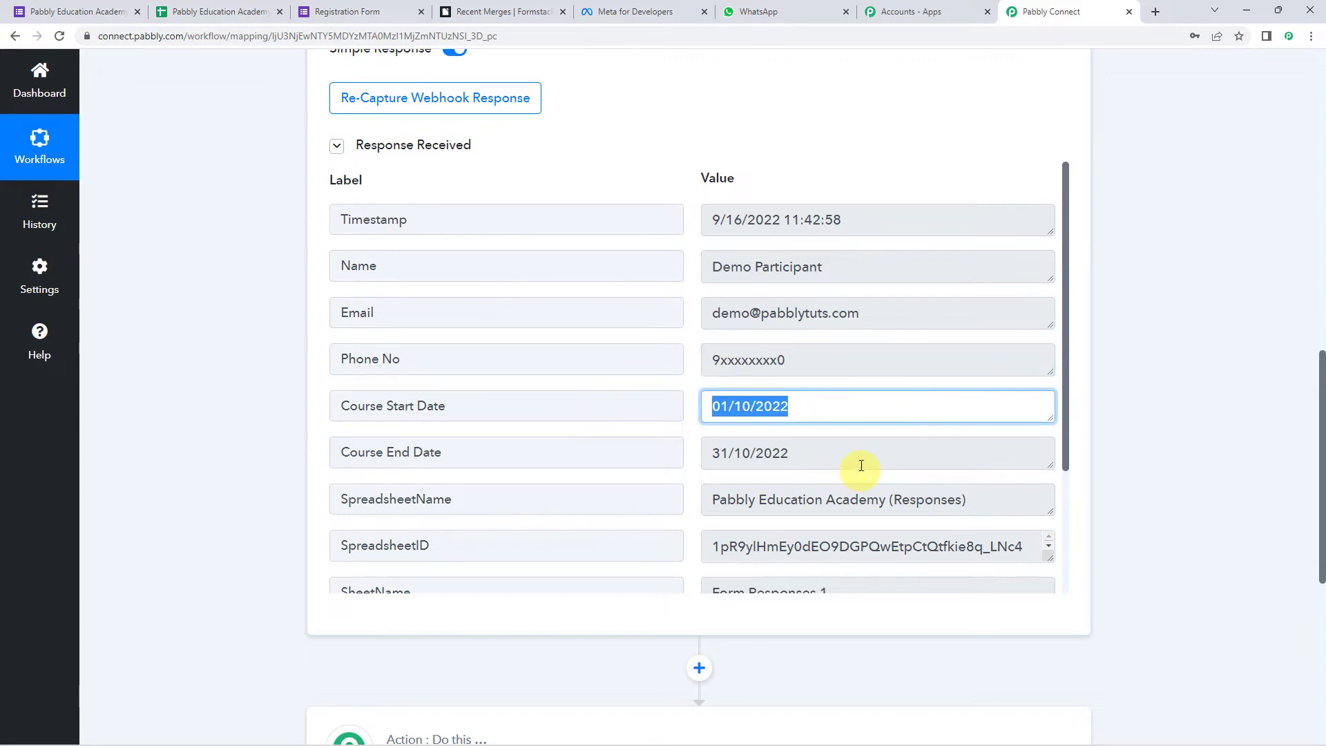
drag(858, 463, 606, 457)
scroll(601, 457, down, 2)
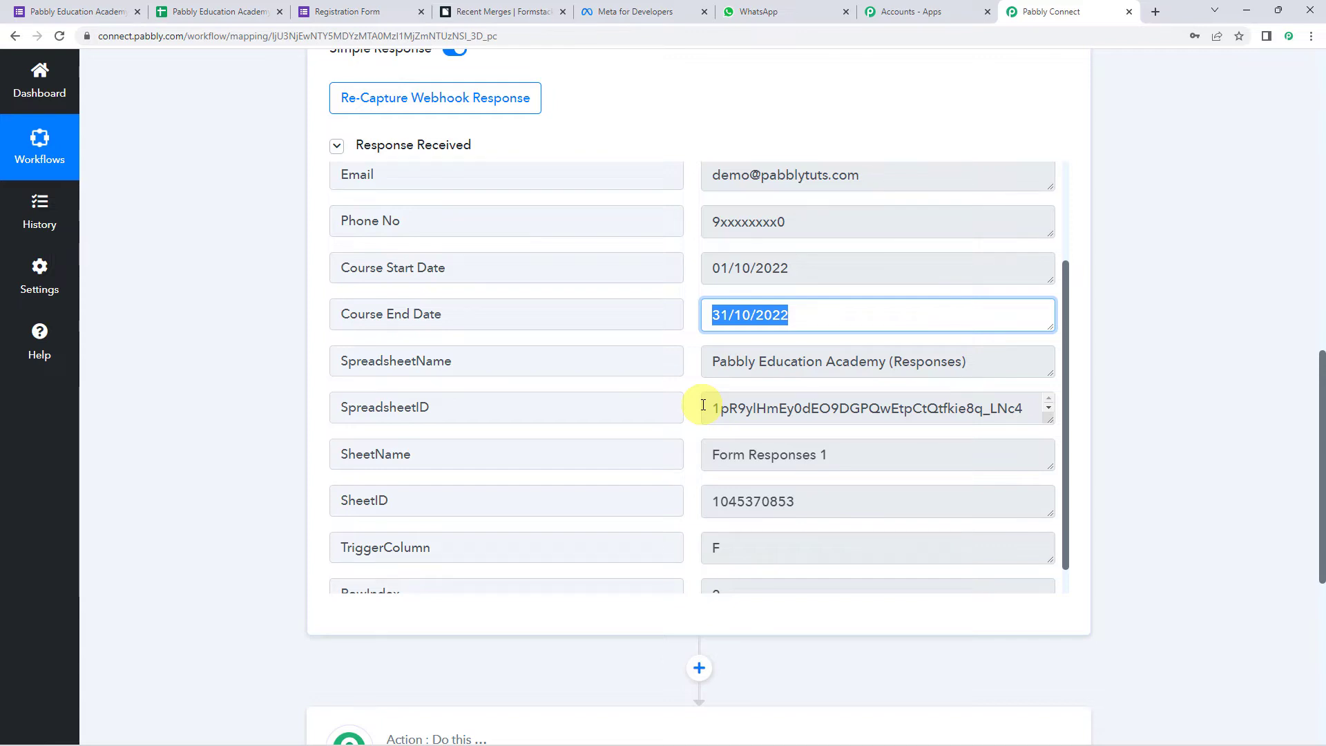
scroll(249, 384, down, 6)
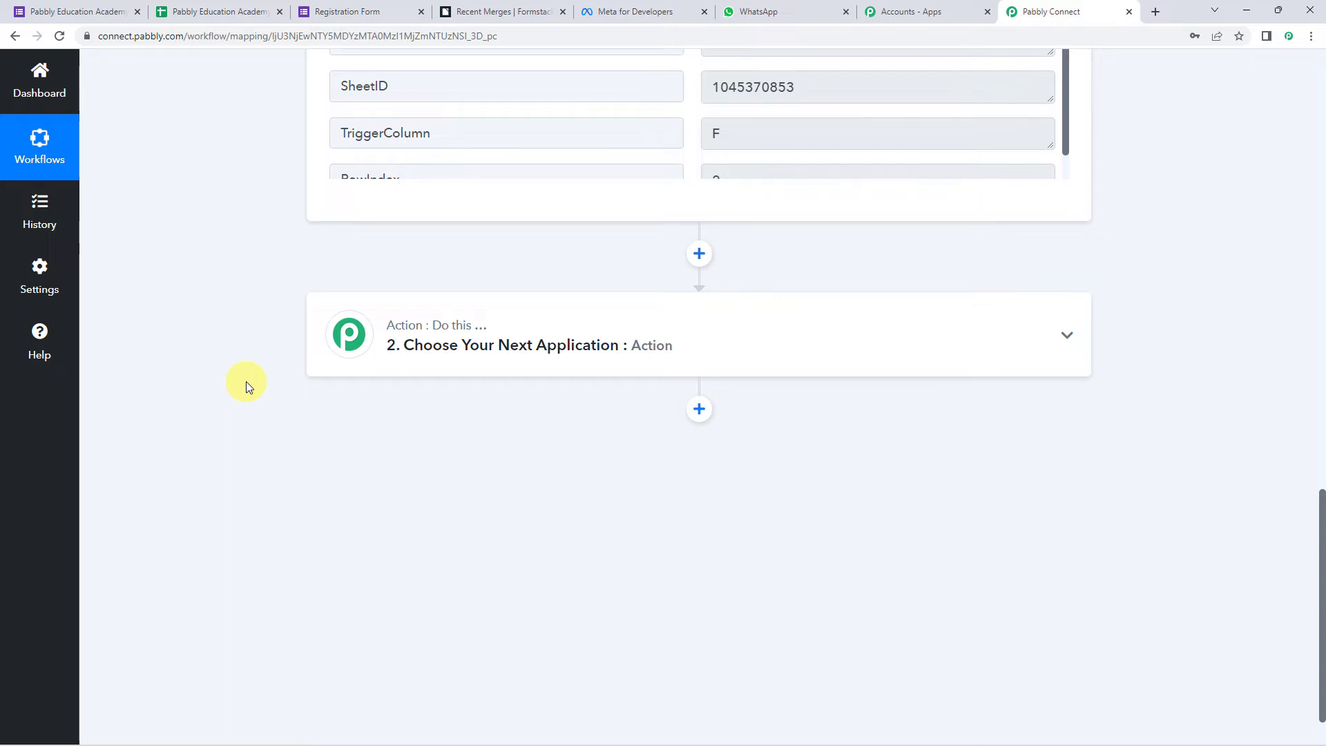
- Add Formstack Documents as the next action app, searching 'formst'
click(655, 352)
click(489, 434)
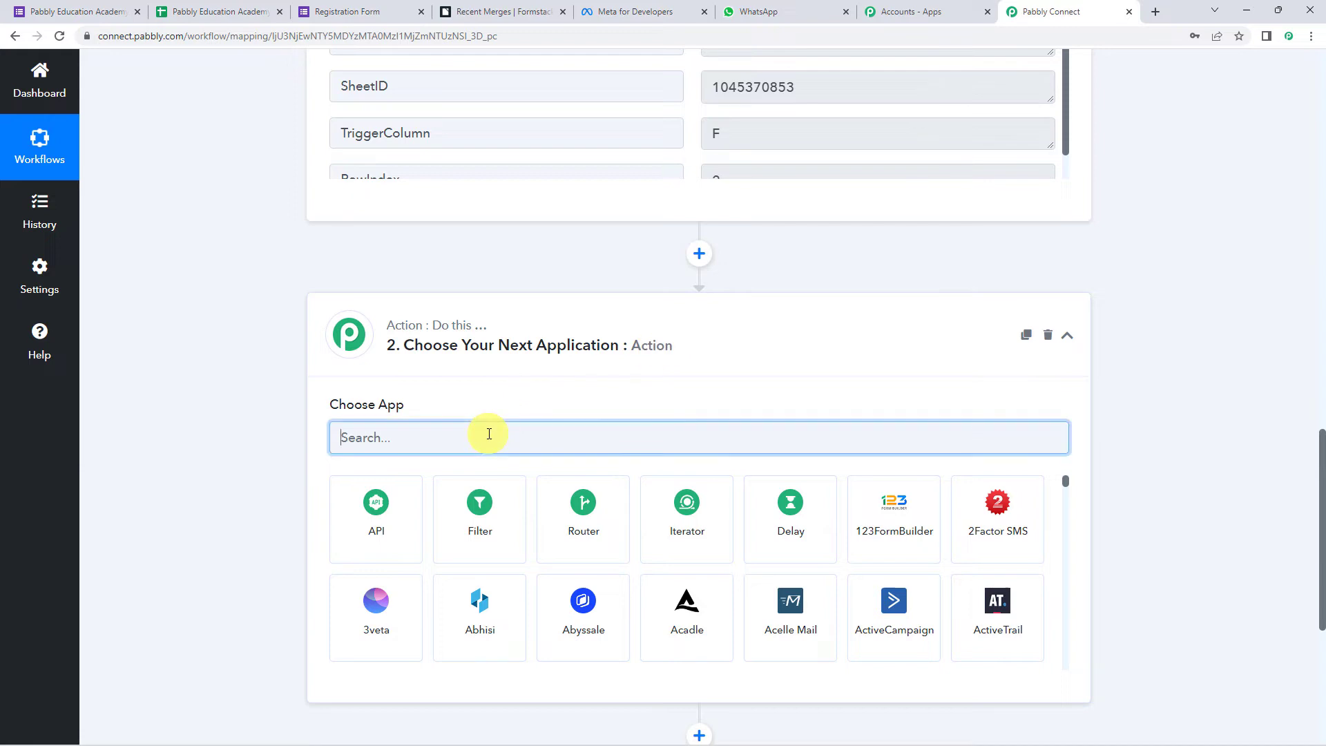
text(fo)
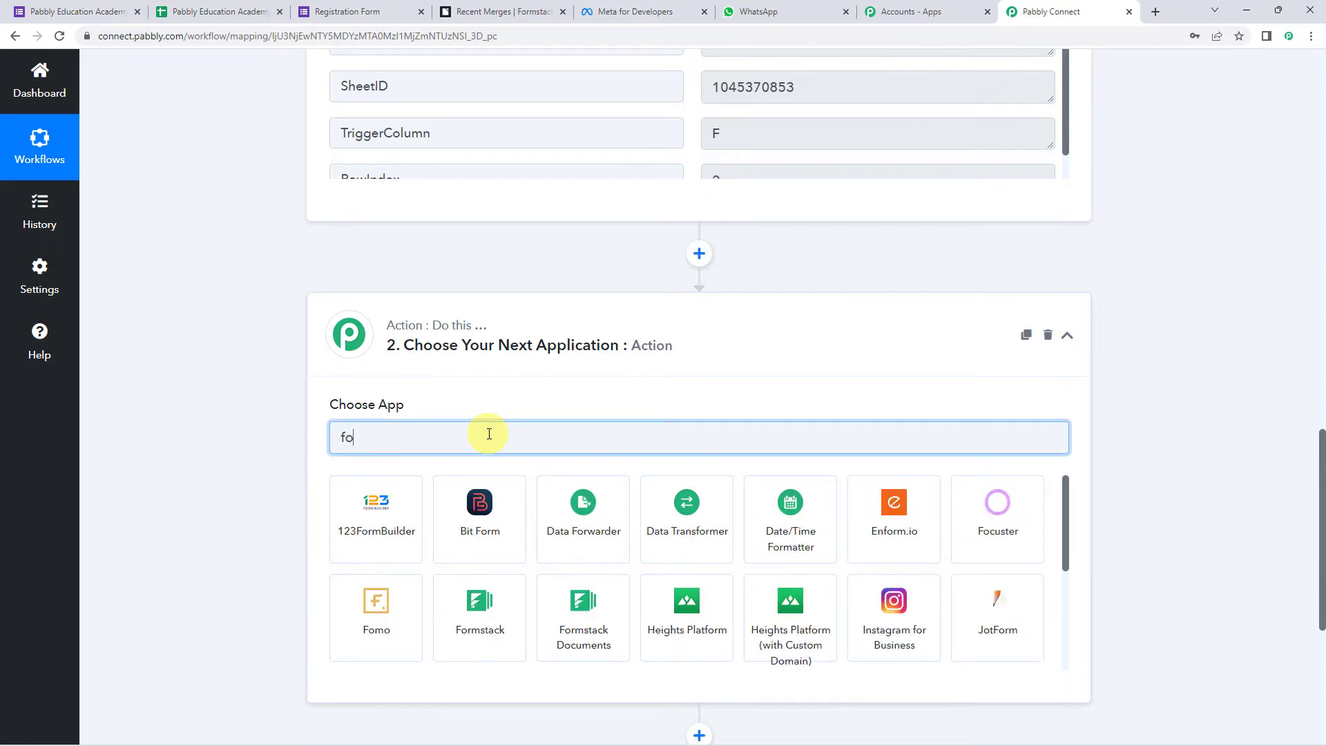
text(rmst)
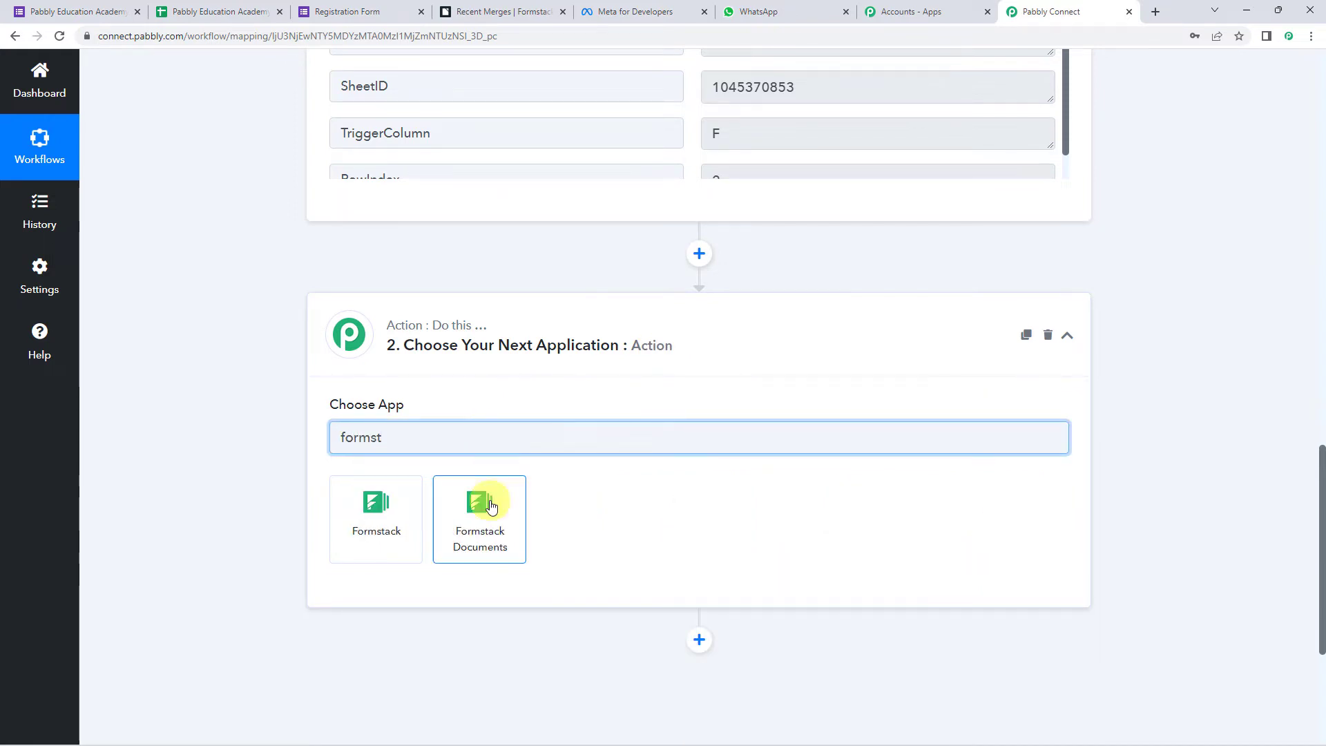
click(476, 560)
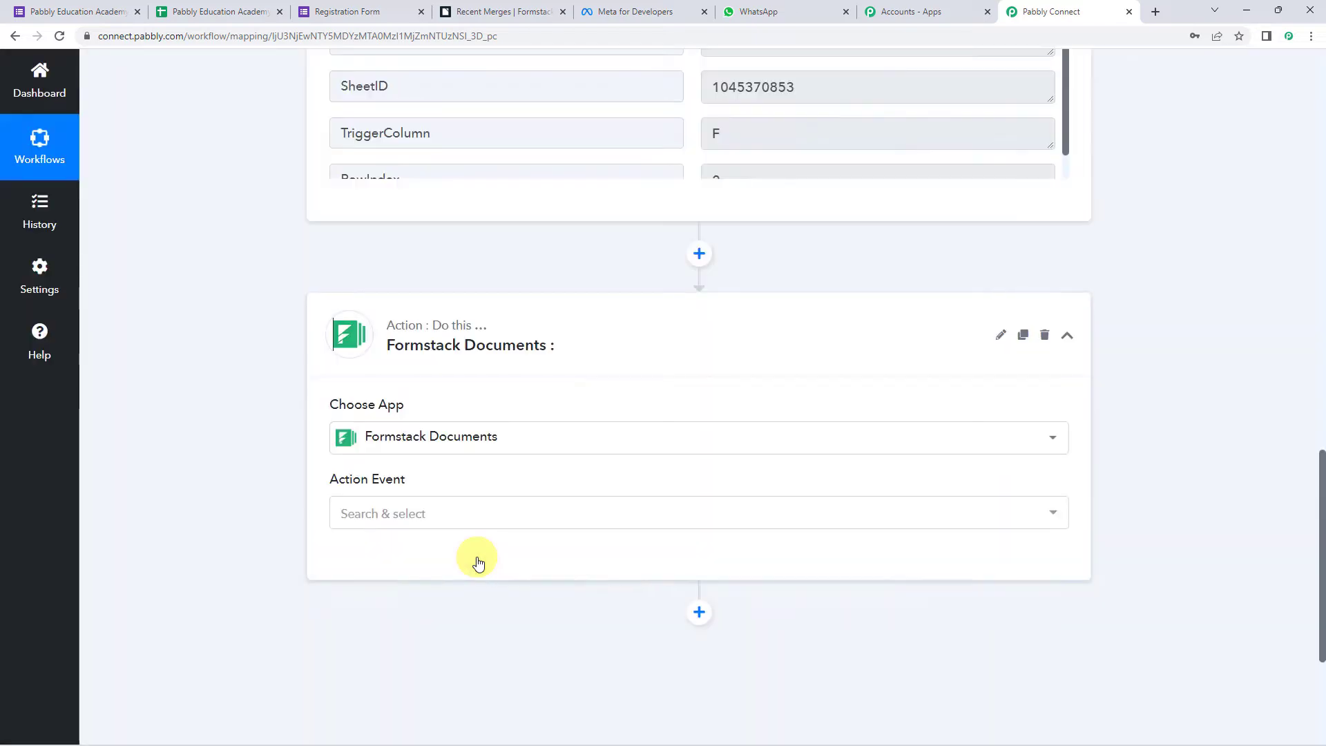
- Choose the Merge Document action event and start adding a new Formstack account connection
click(404, 516)
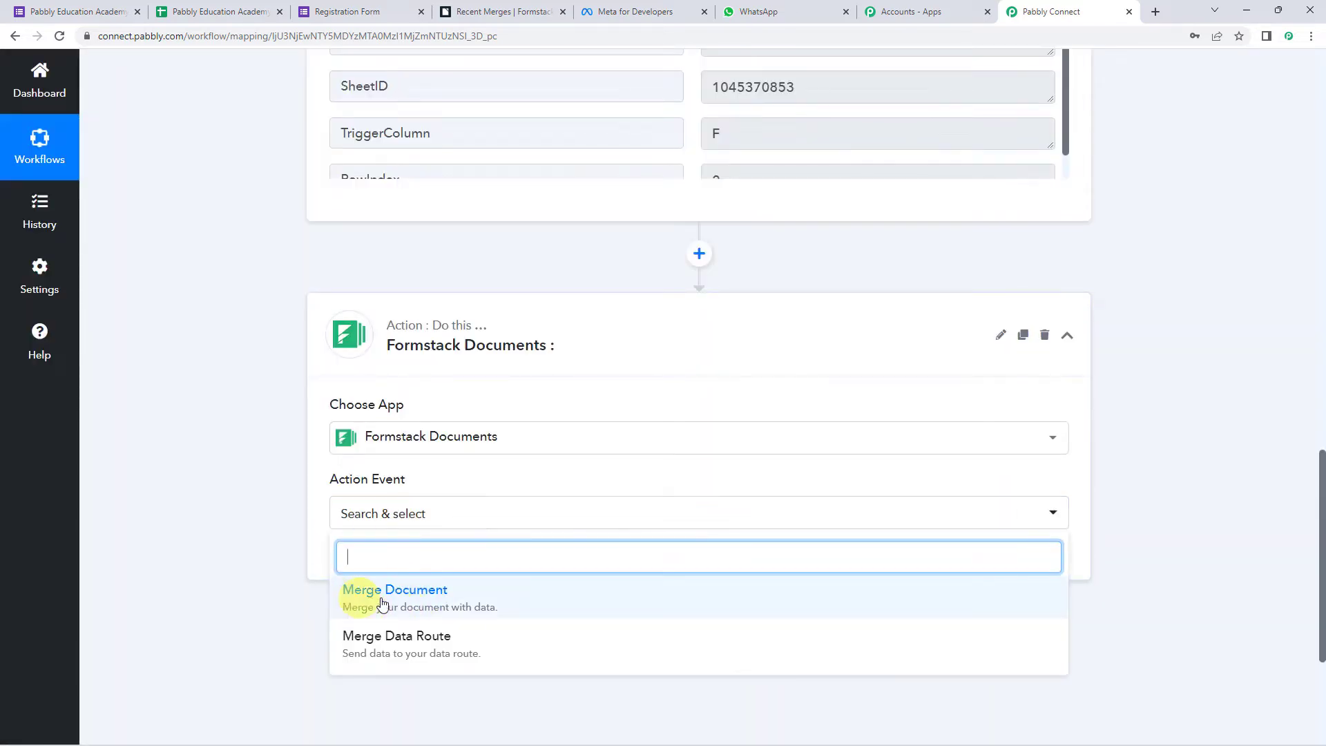
click(420, 599)
click(367, 561)
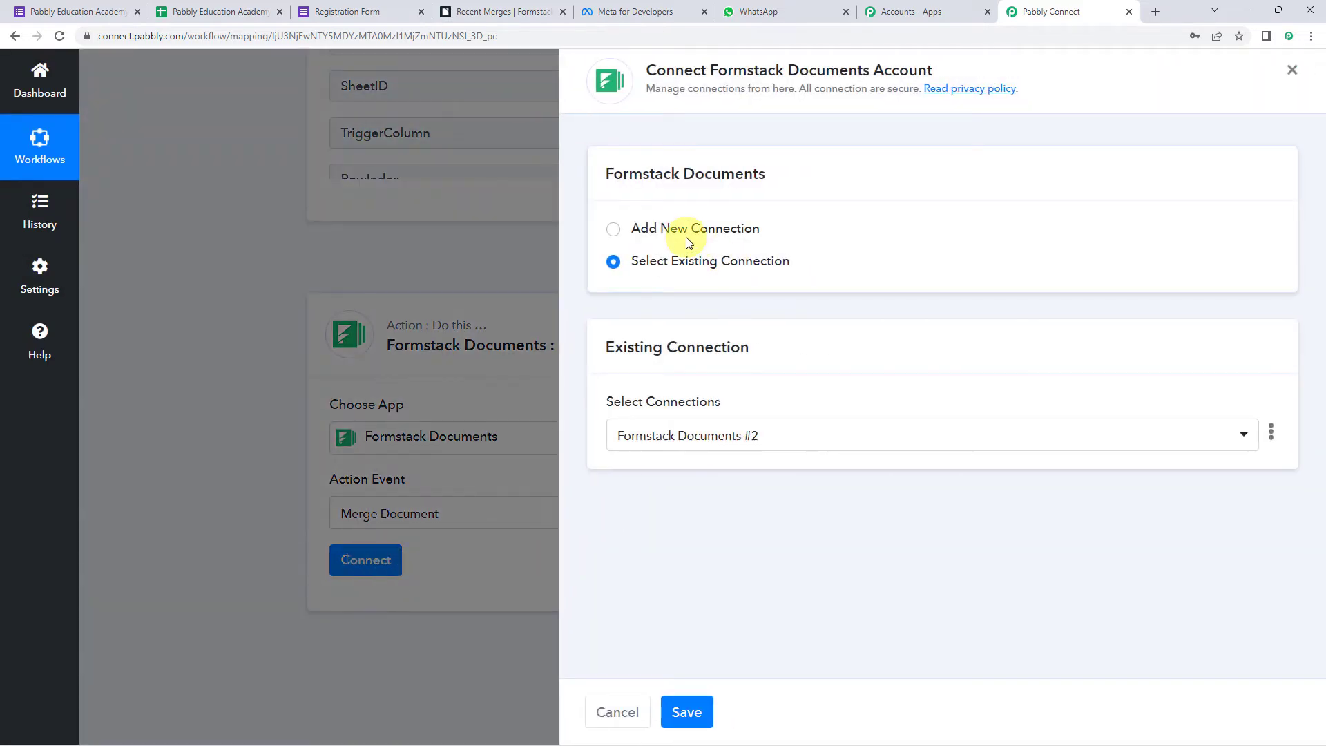
click(689, 243)
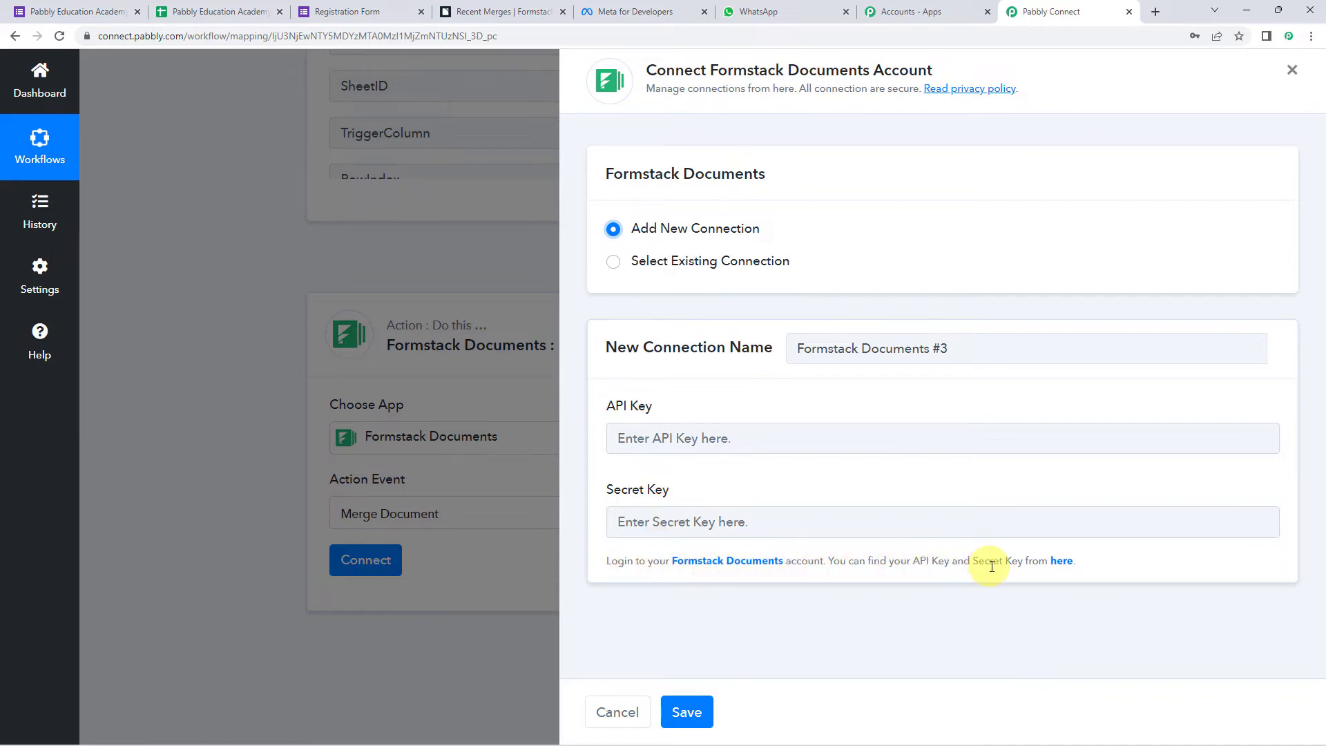
- Copy the API key from Formstack's API Access page into Pabbly's API Key field
right_click(1061, 565)
click(1081, 417)
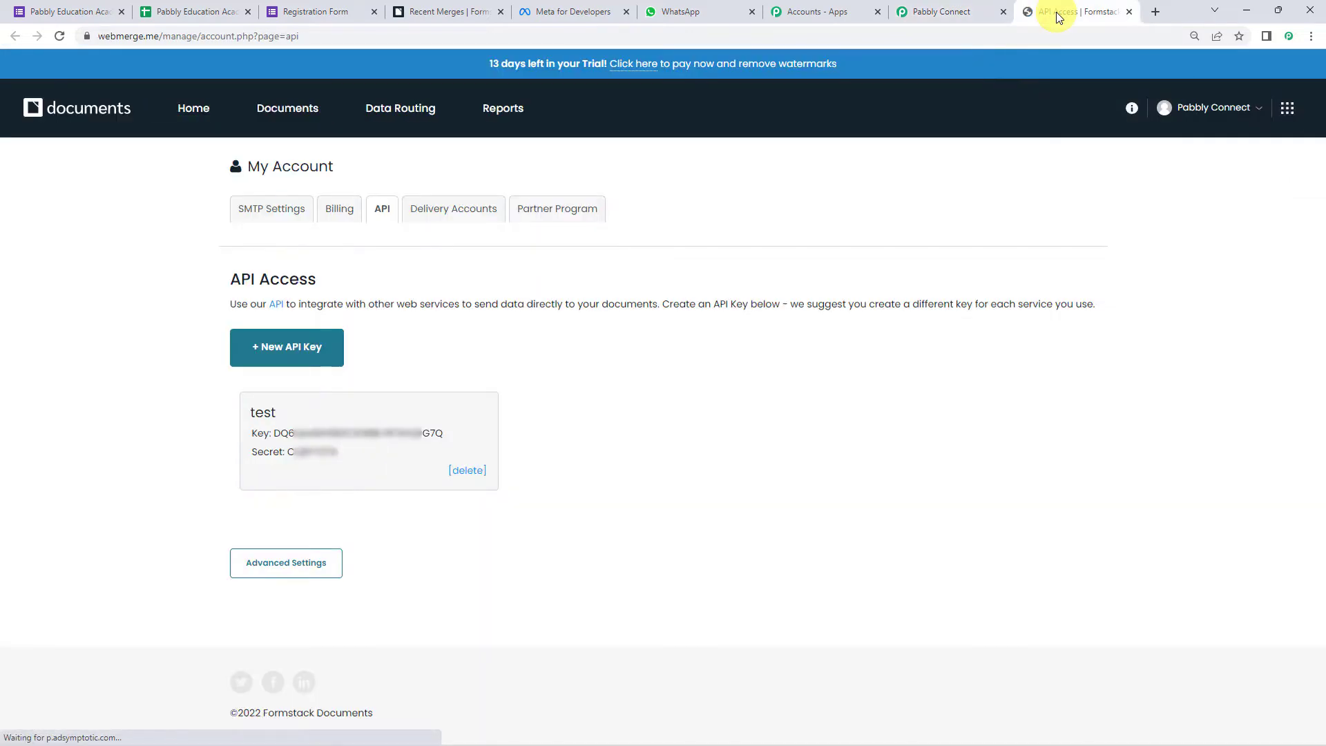
click(1059, 12)
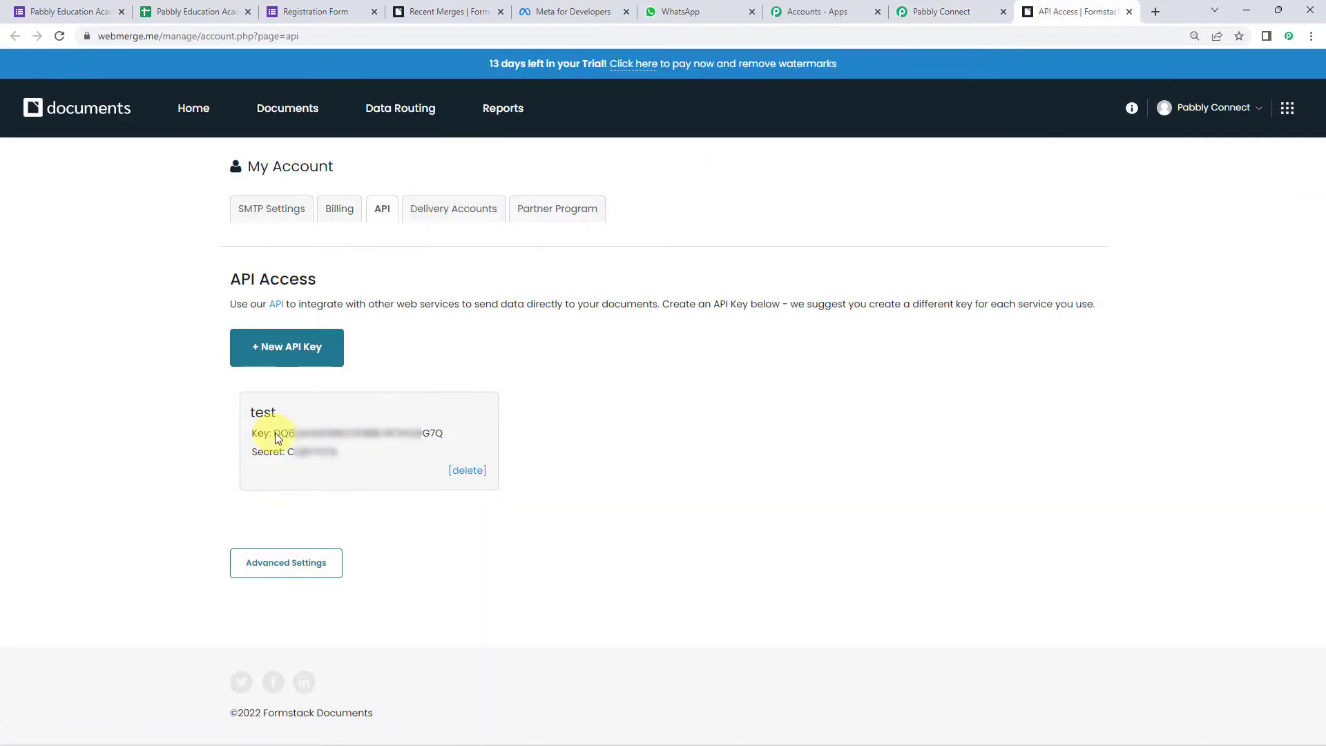
drag(293, 432, 452, 437)
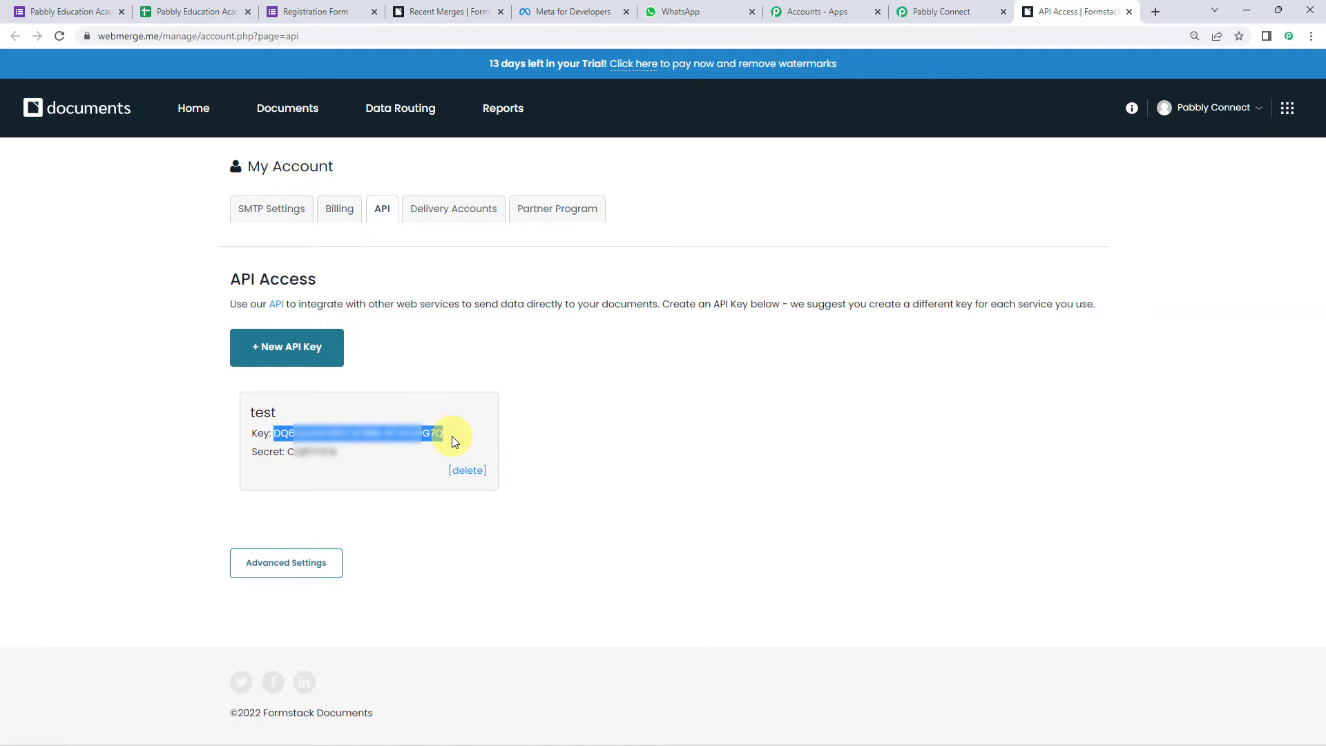
right_click(447, 438)
click(449, 443)
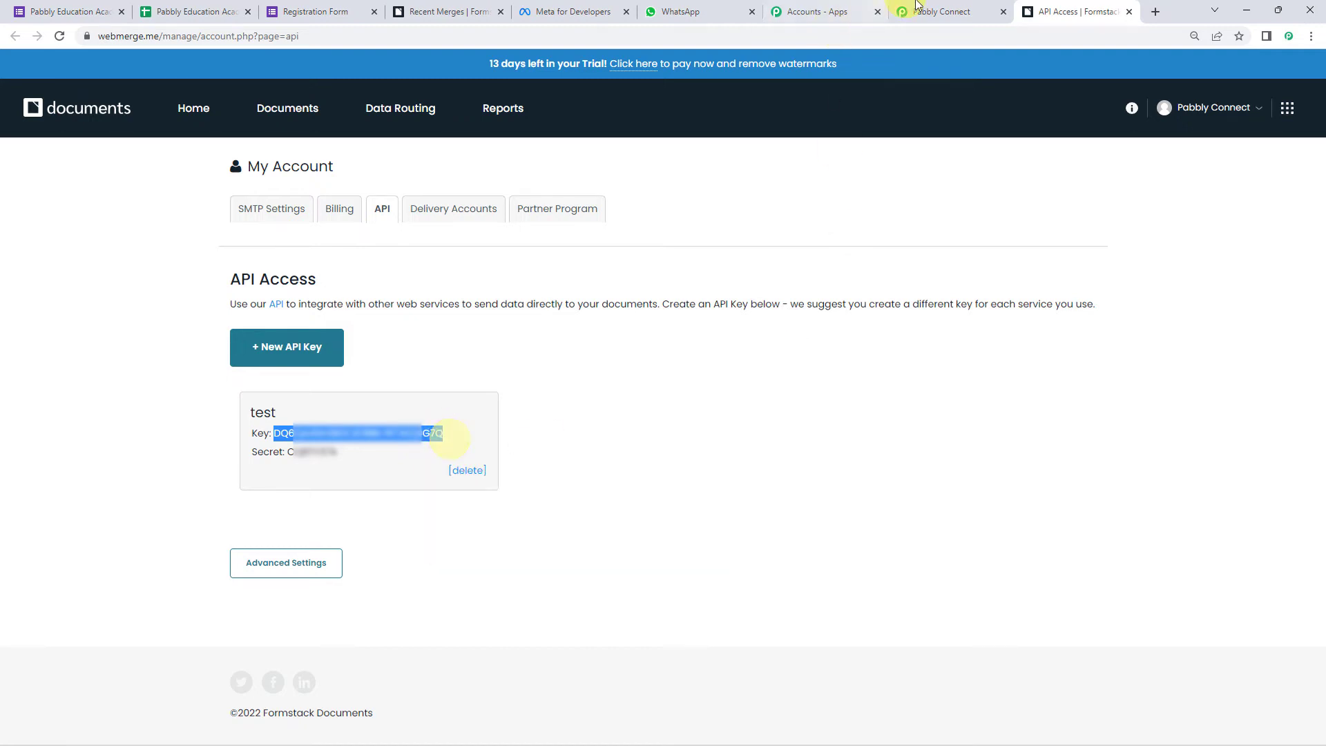
click(939, 12)
right_click(677, 452)
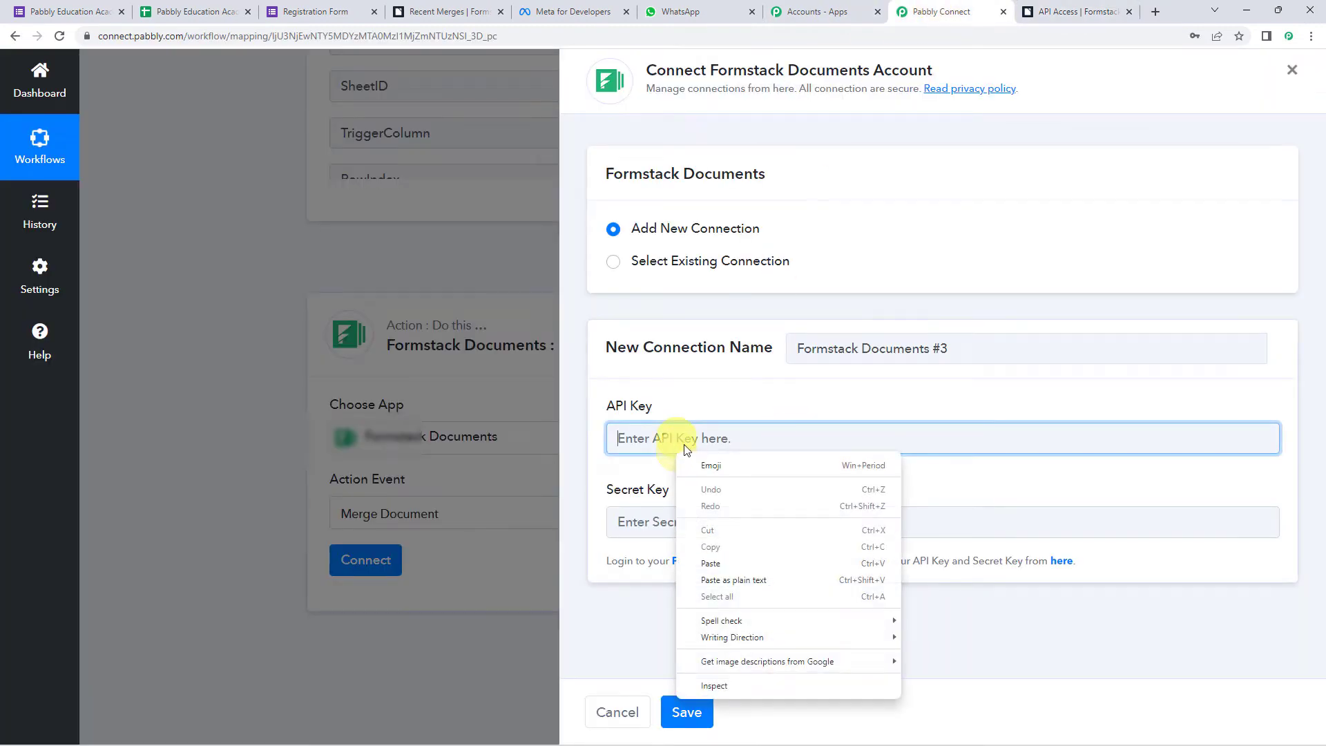
click(720, 567)
- Copy the account secret into the Secret Key field and save the Formstack Documents connection
click(682, 522)
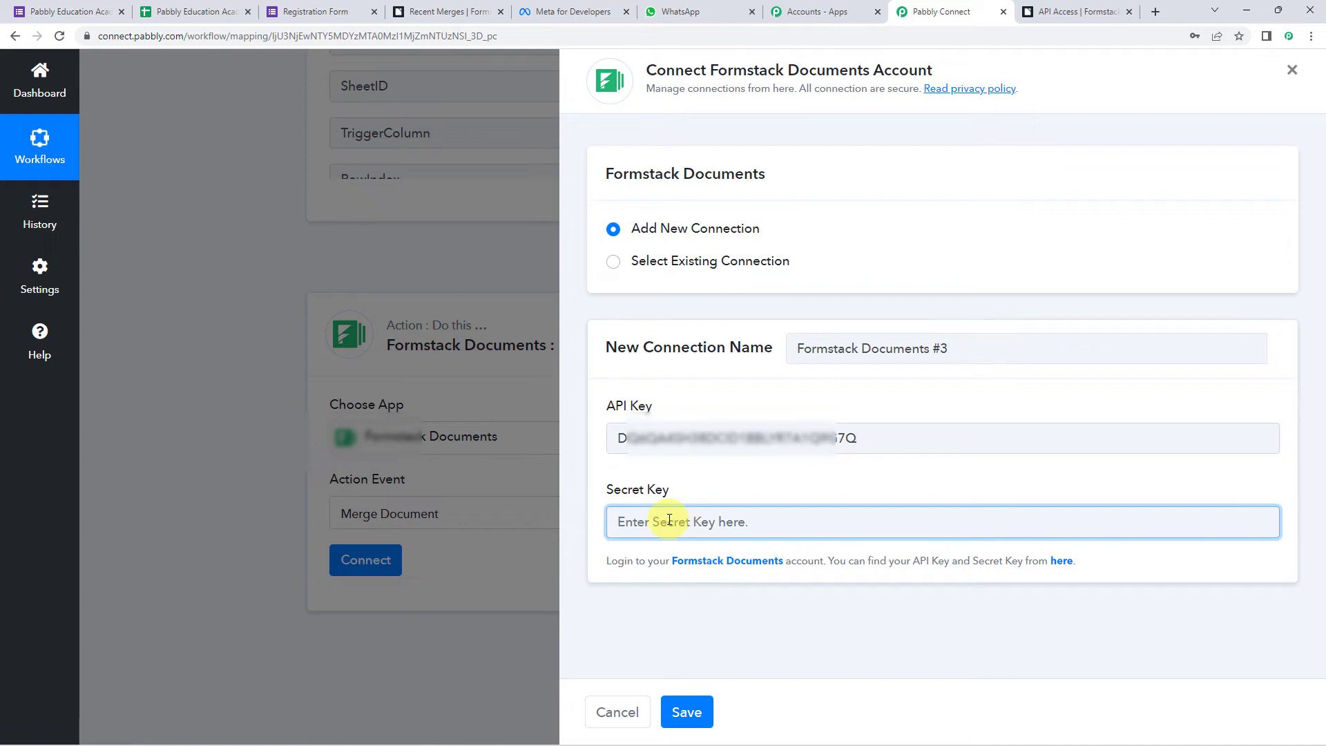
click(1049, 14)
double_click(298, 452)
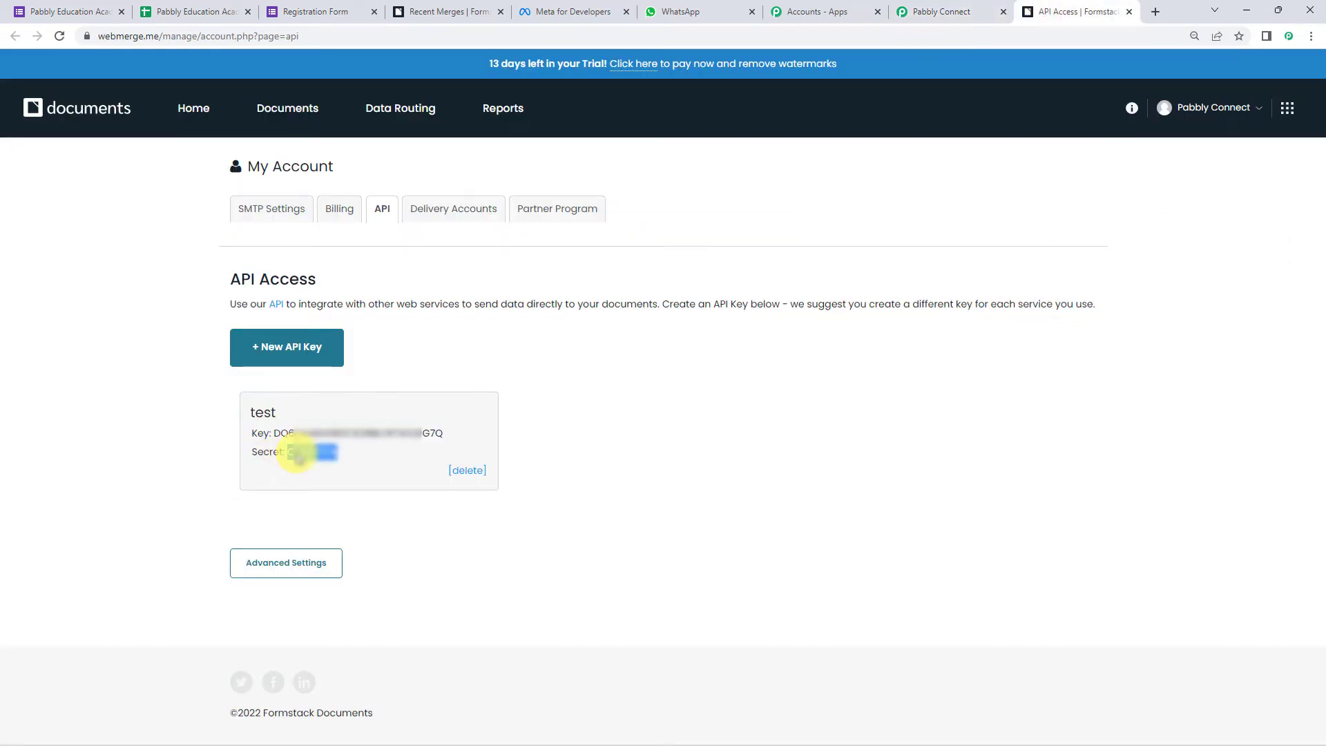
click(926, 11)
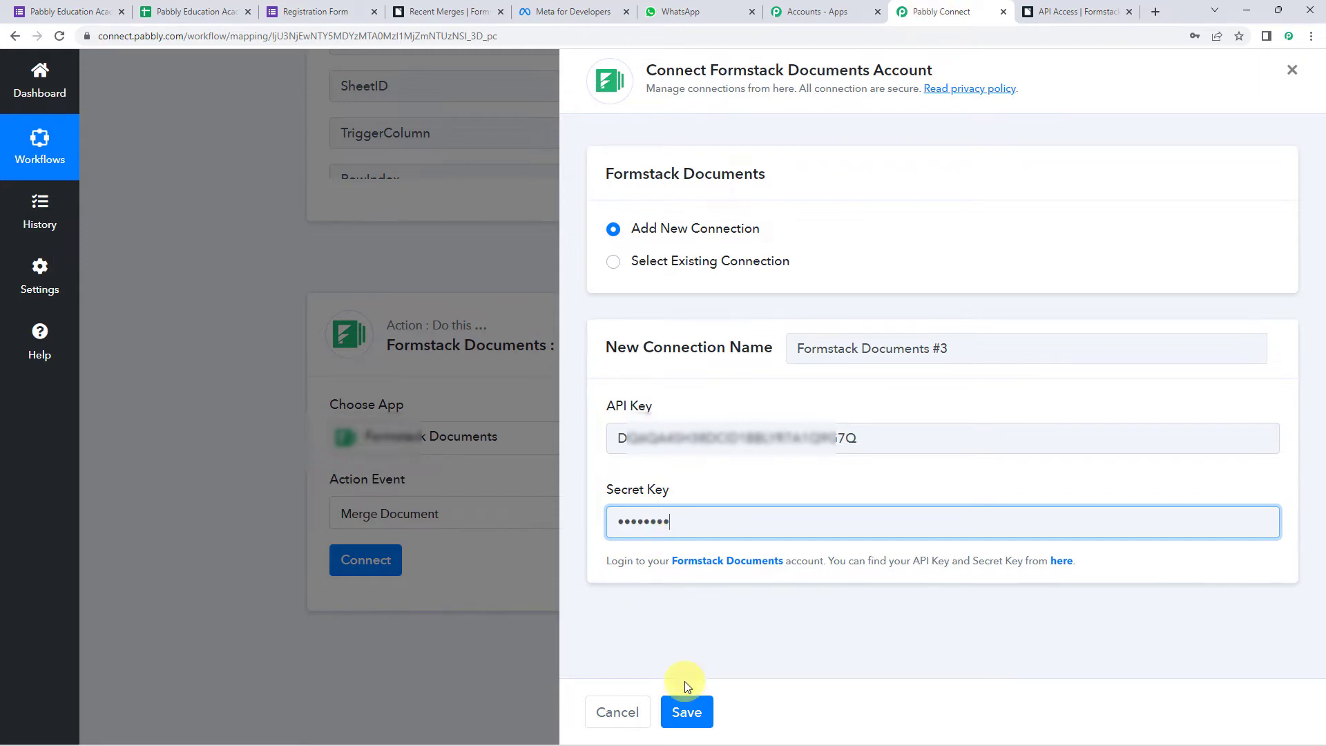
click(687, 714)
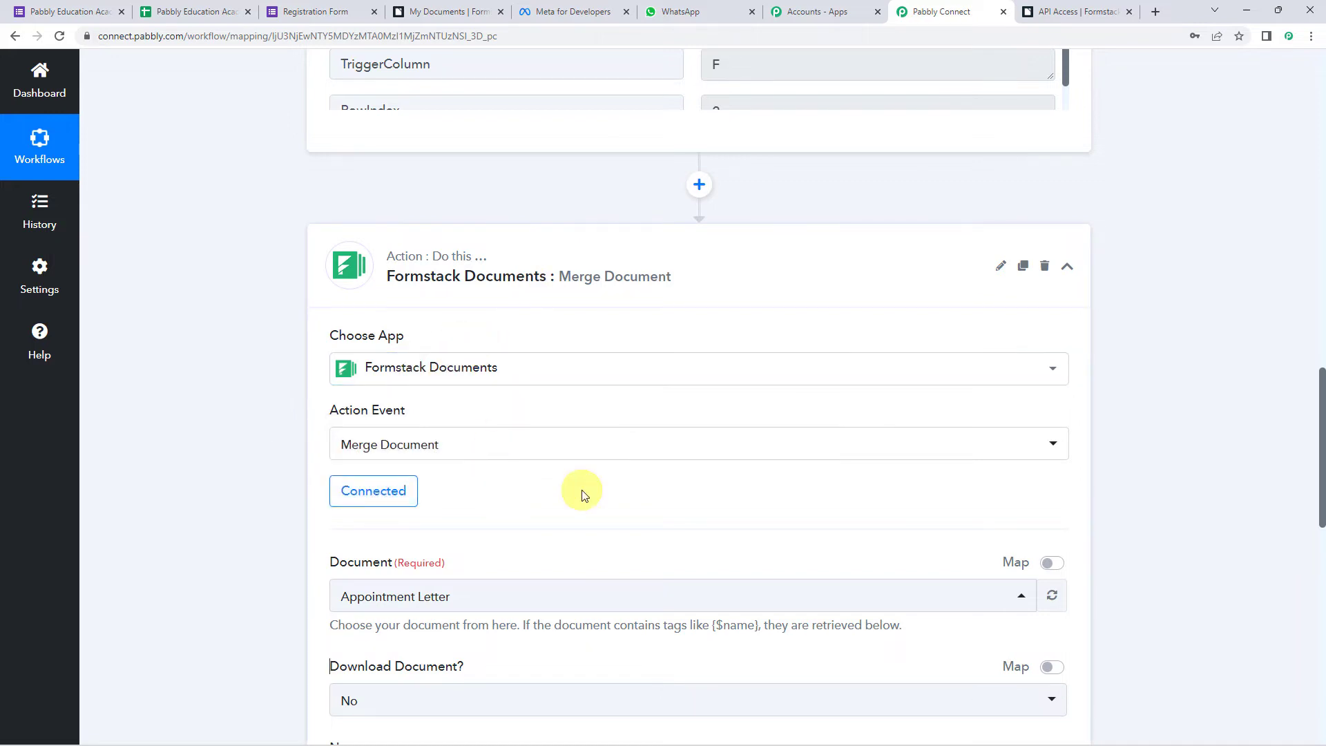
- Review the available merge documents, then go to Formstack's My Documents page
scroll(460, 489, down, 3)
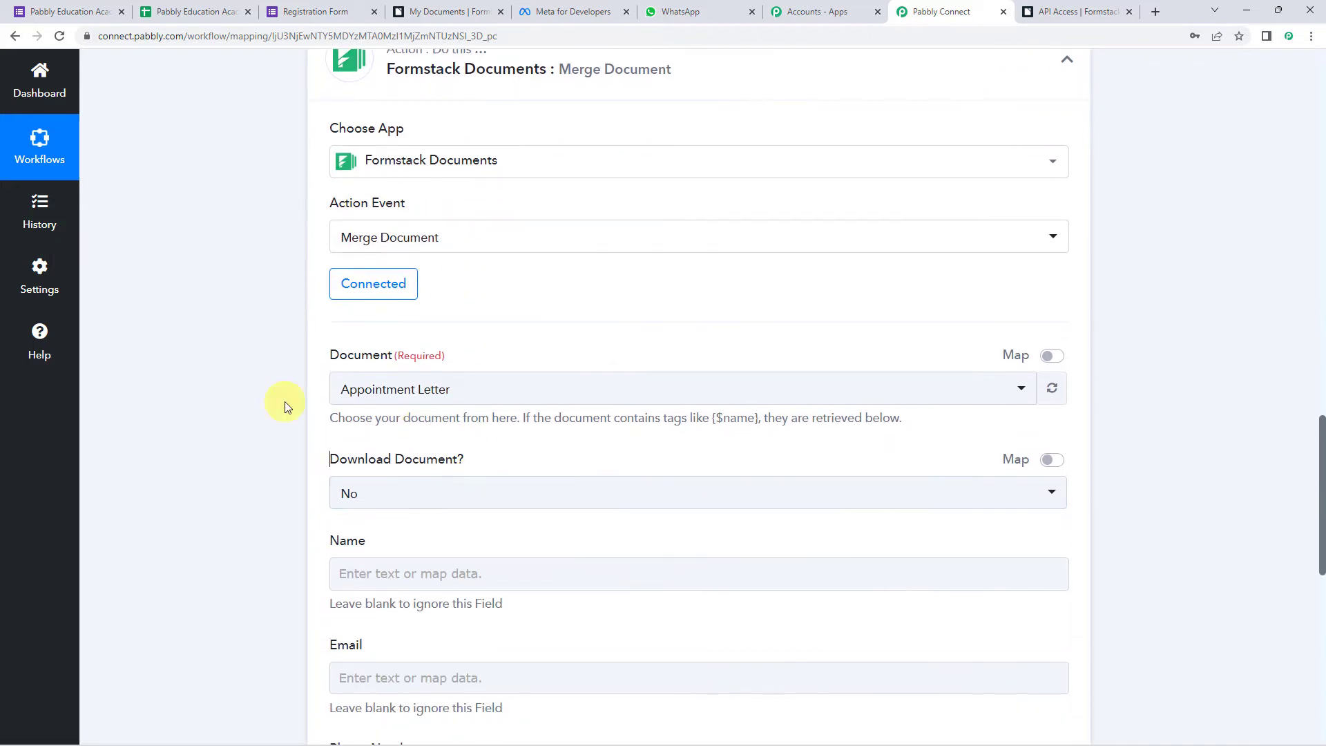
click(402, 393)
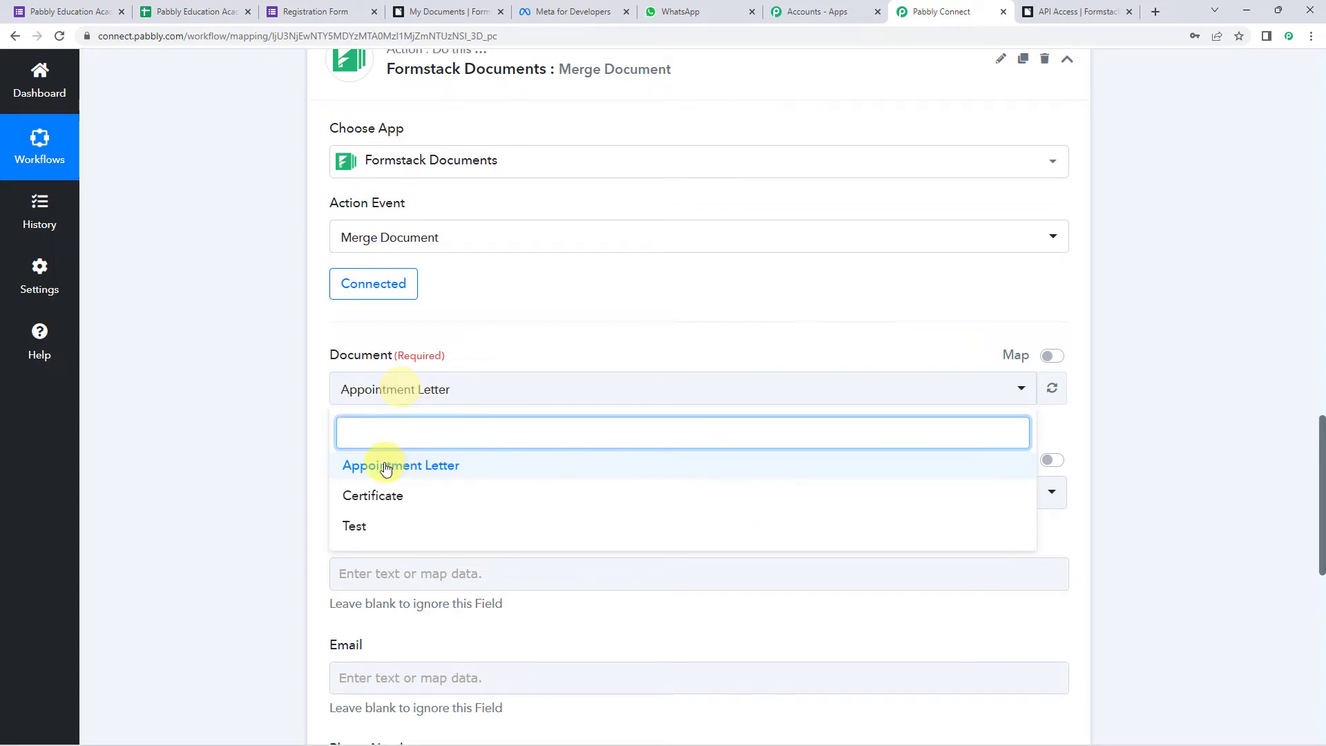
click(278, 500)
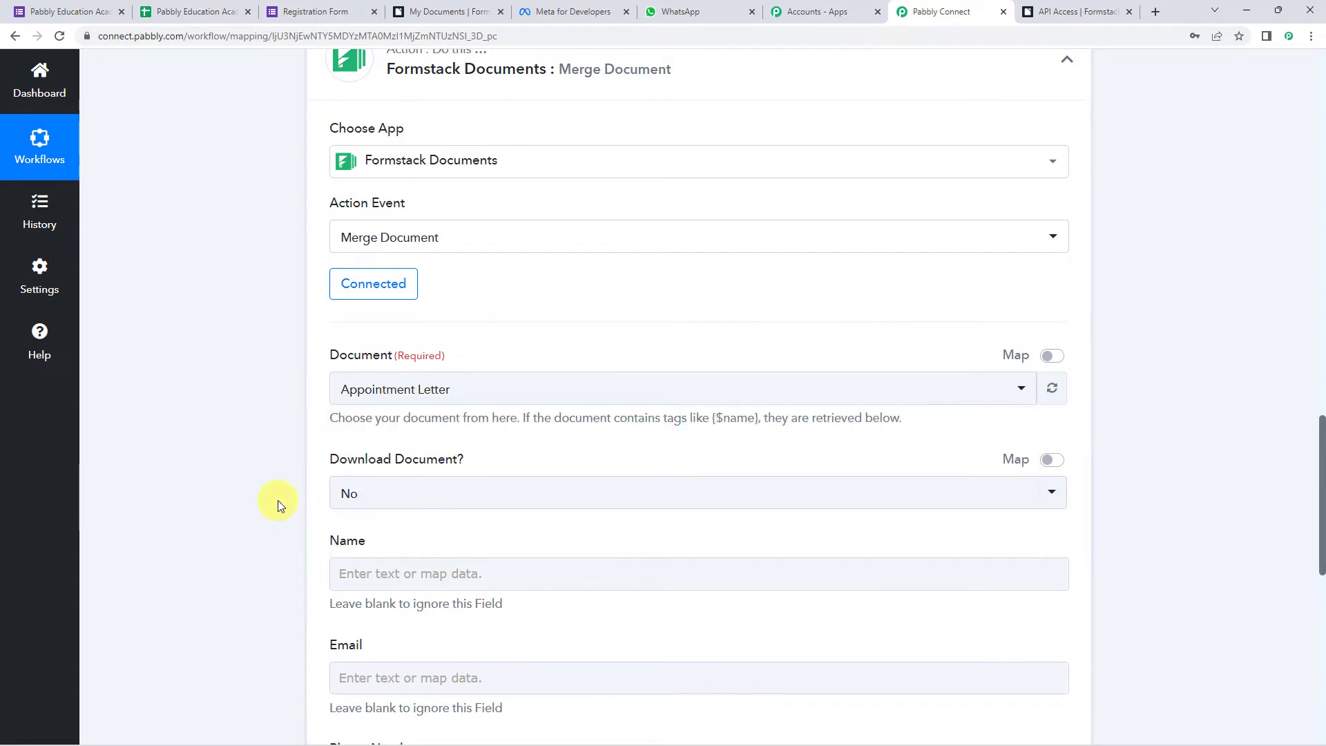
click(414, 11)
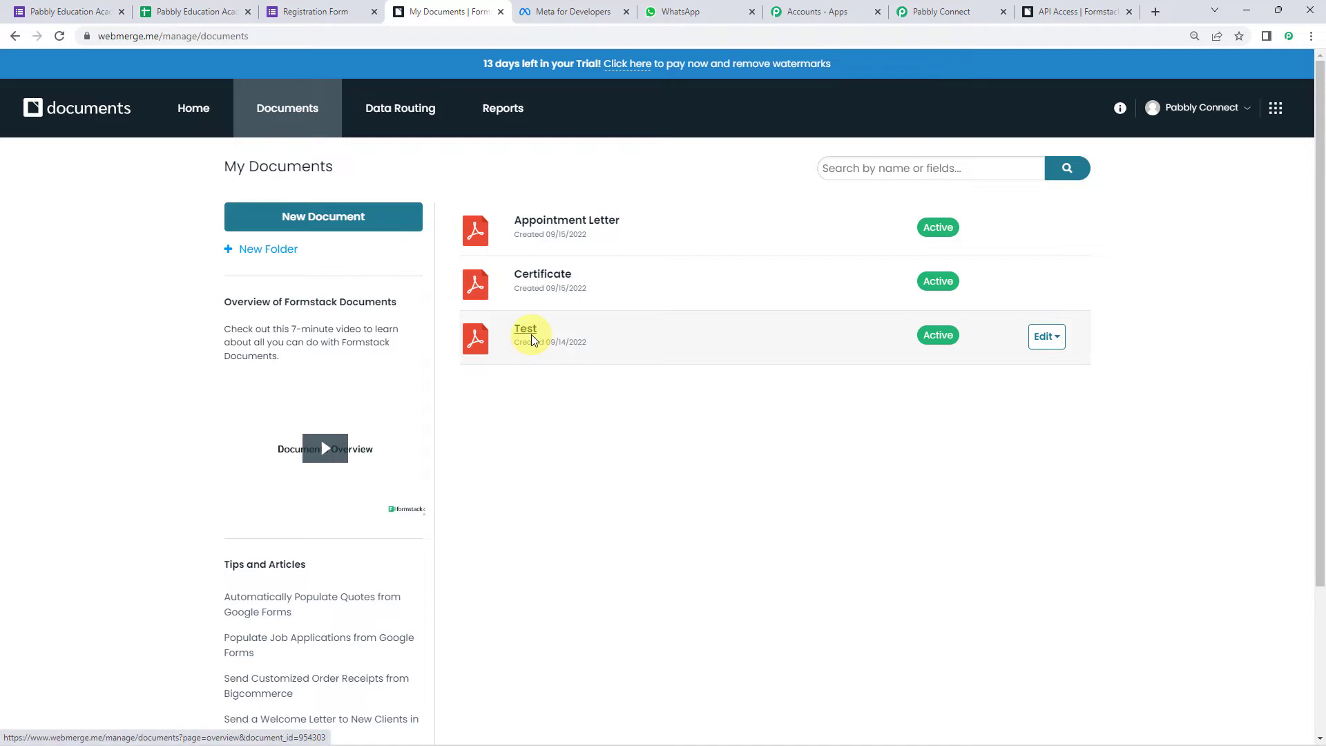
- Open the Certificate template in Document Builder and inspect its {$Name} and {$To_Date} merge fields
click(559, 275)
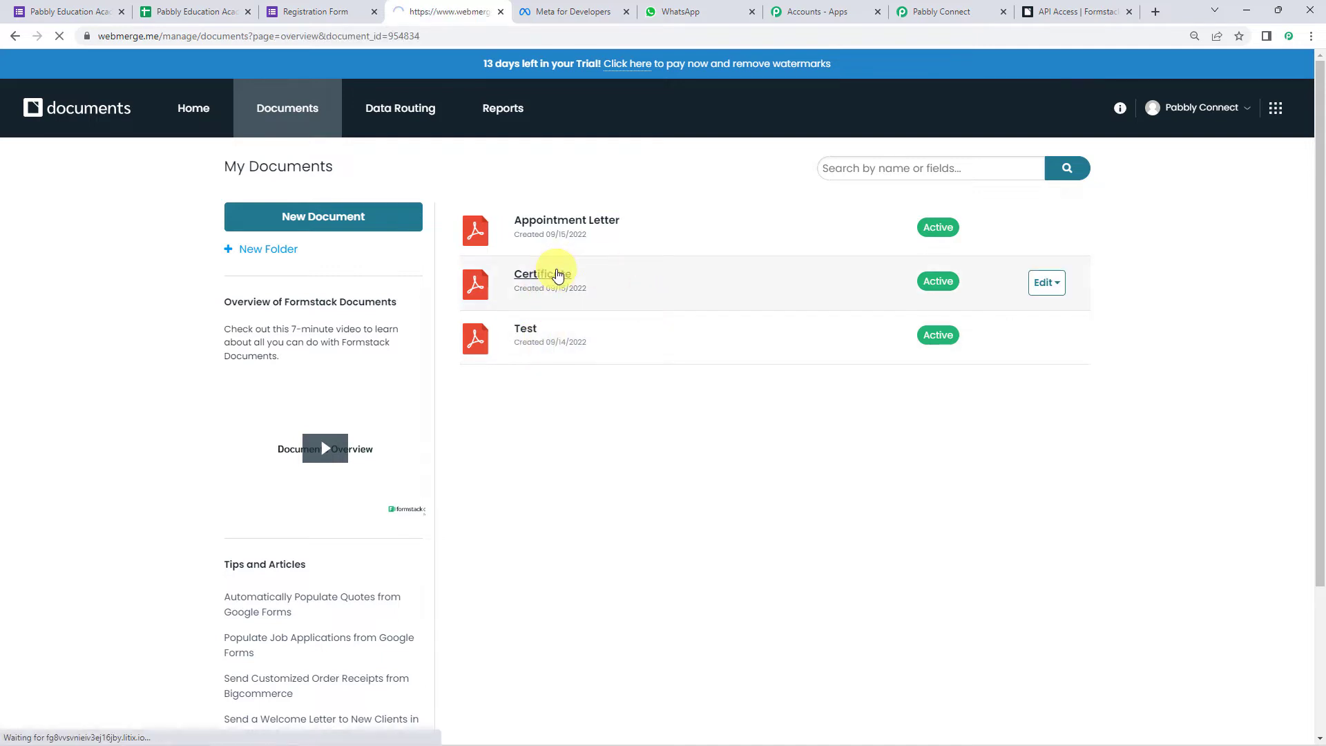
click(351, 217)
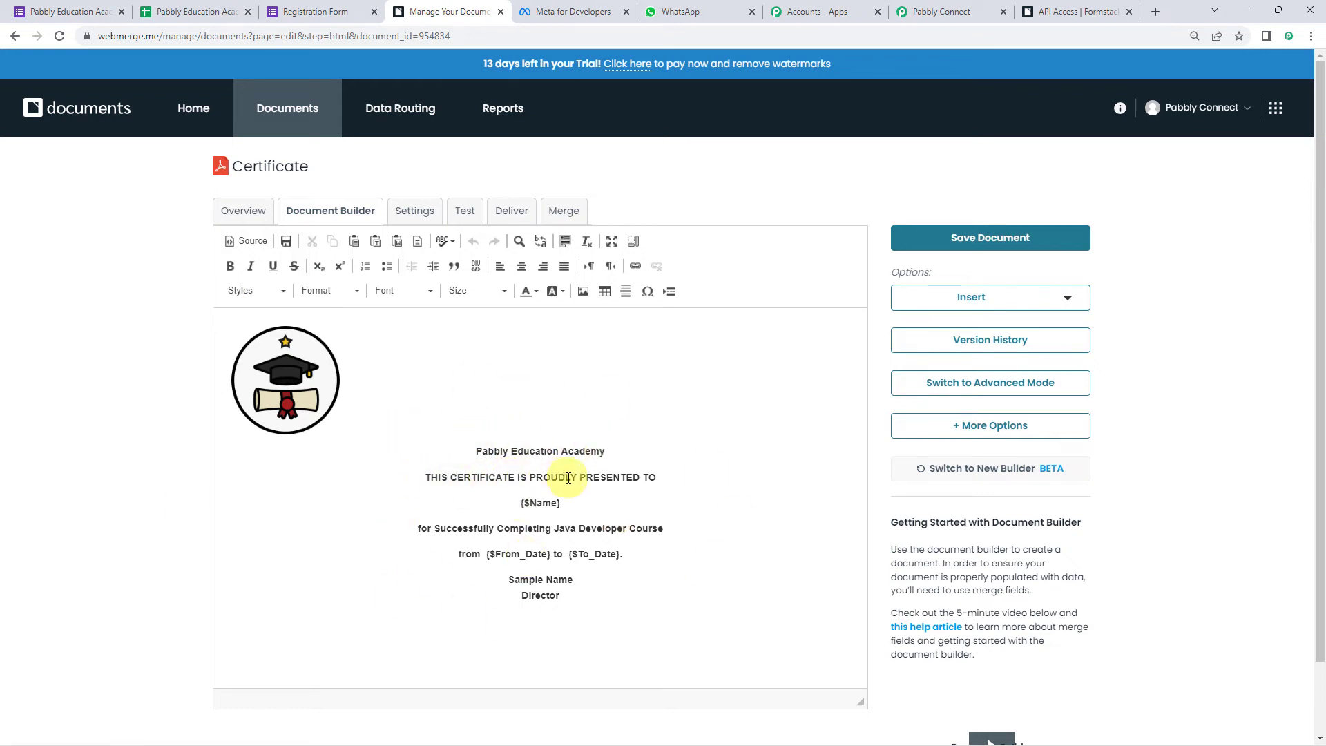
double_click(546, 503)
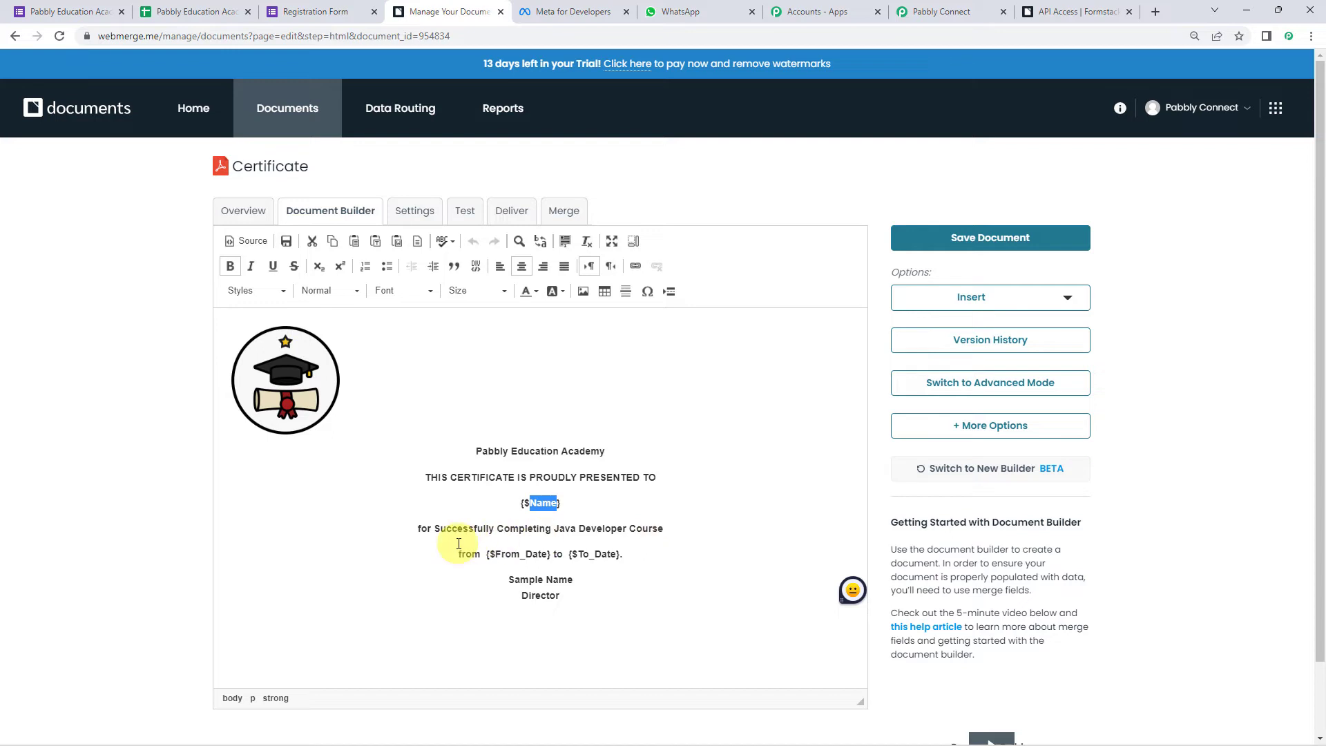
click(531, 558)
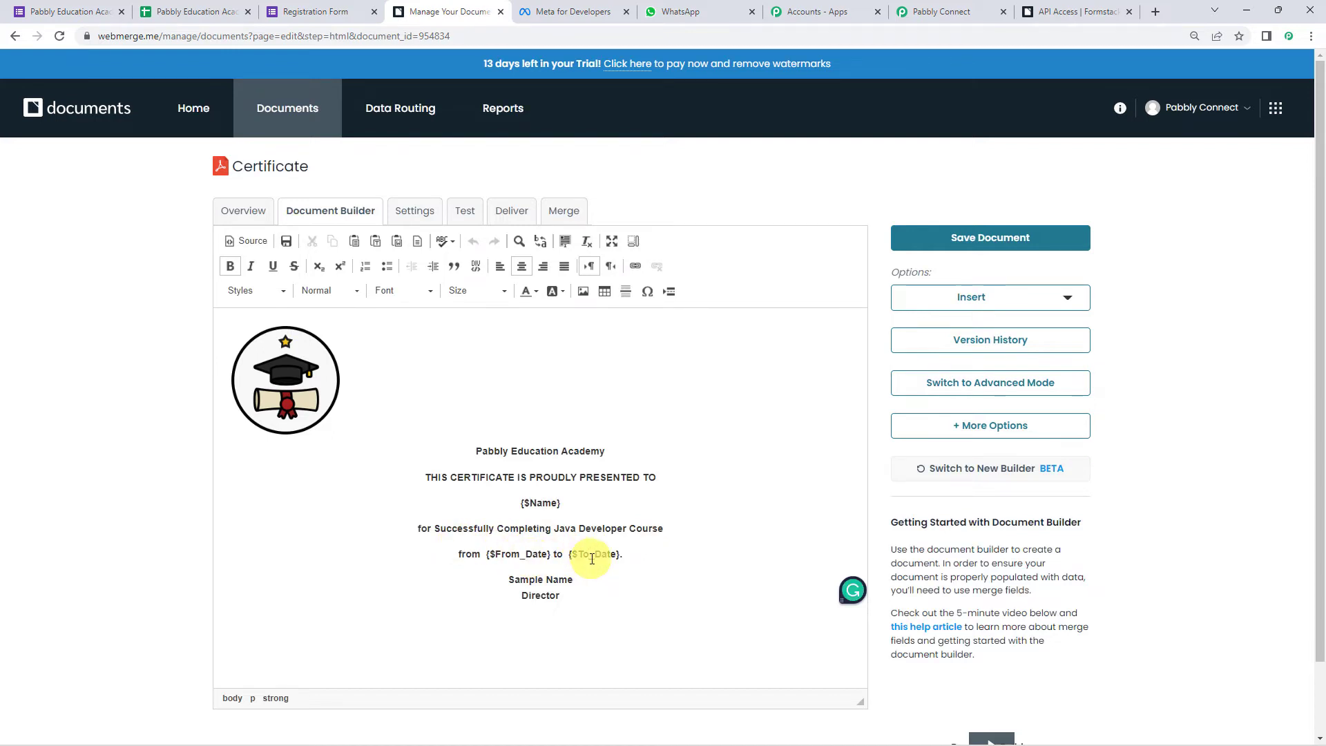
click(591, 558)
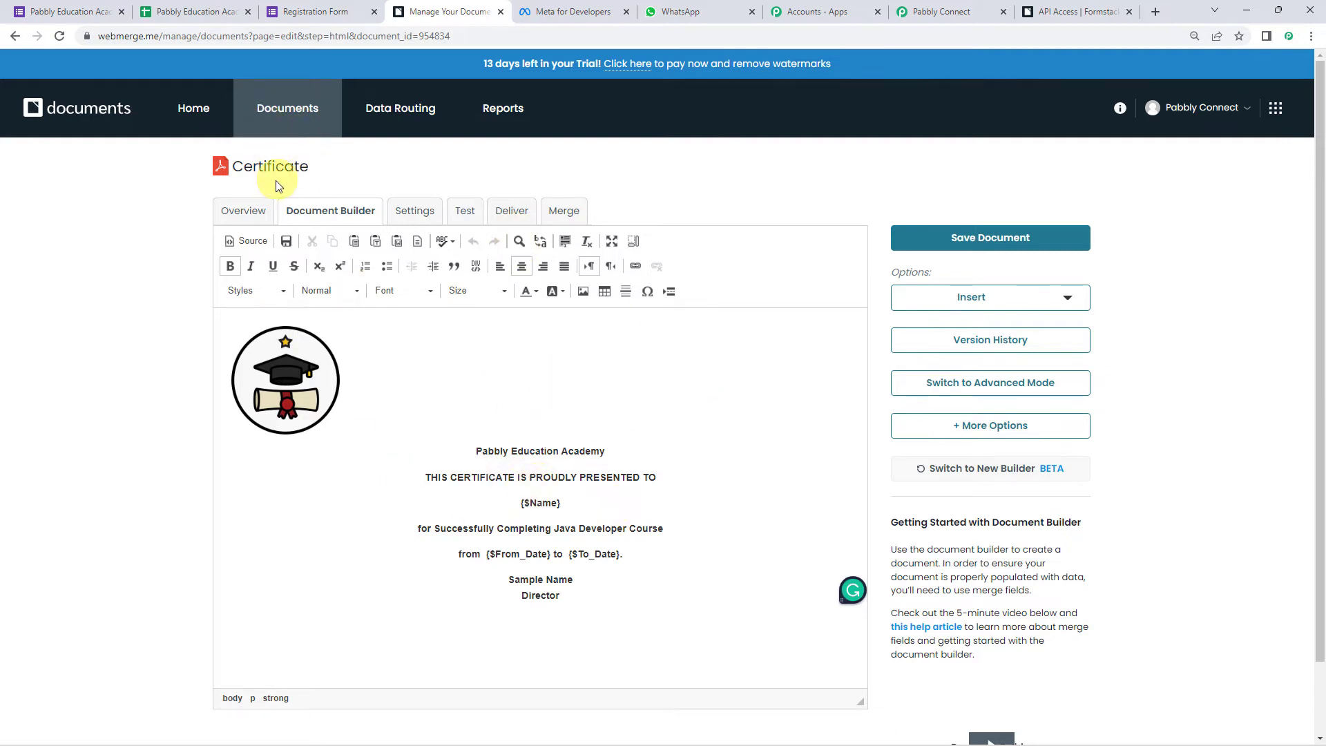
click(941, 12)
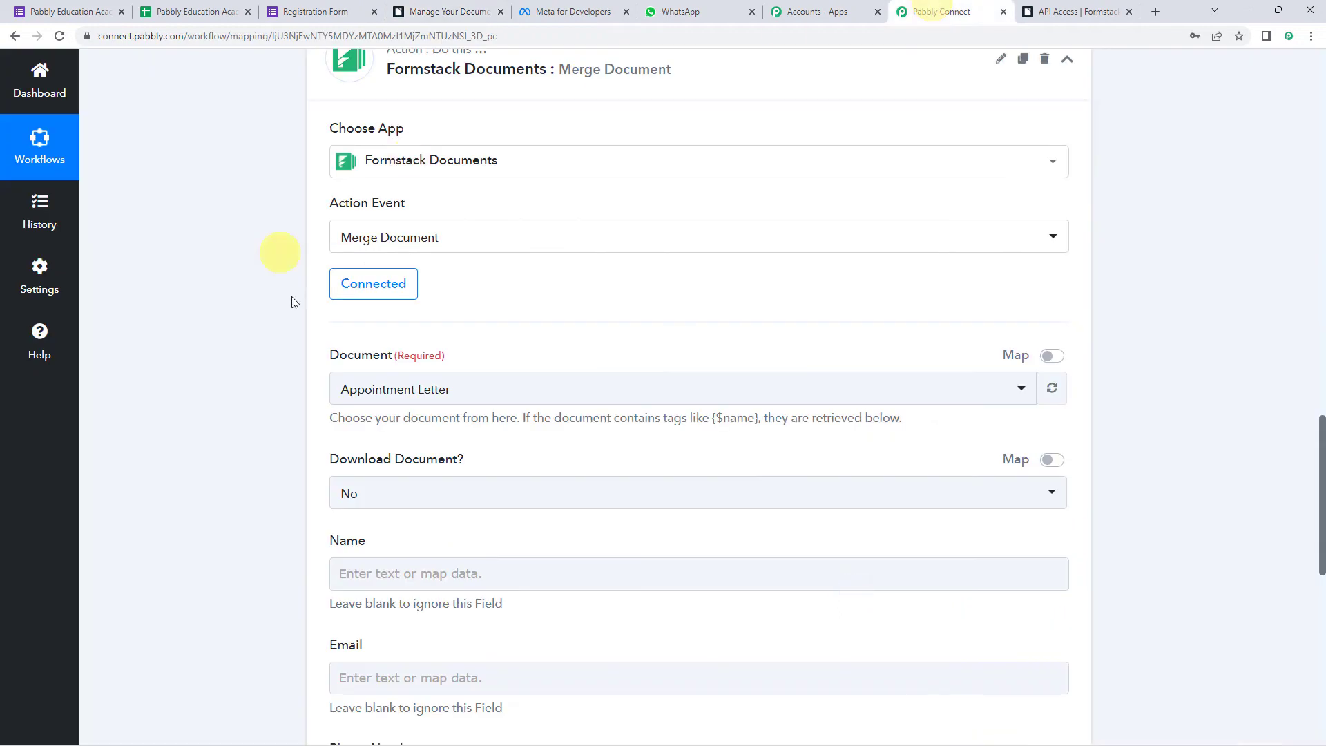
click(422, 390)
click(389, 492)
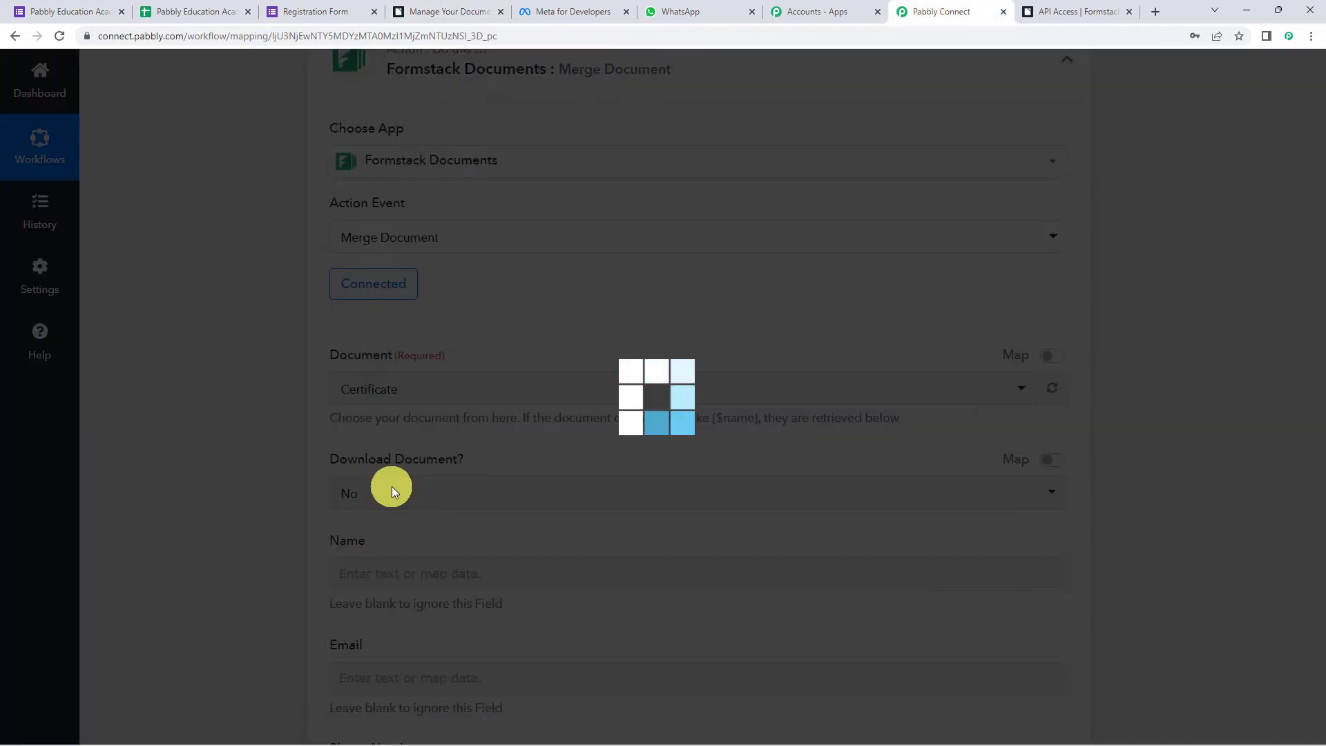
scroll(293, 409, down, 1)
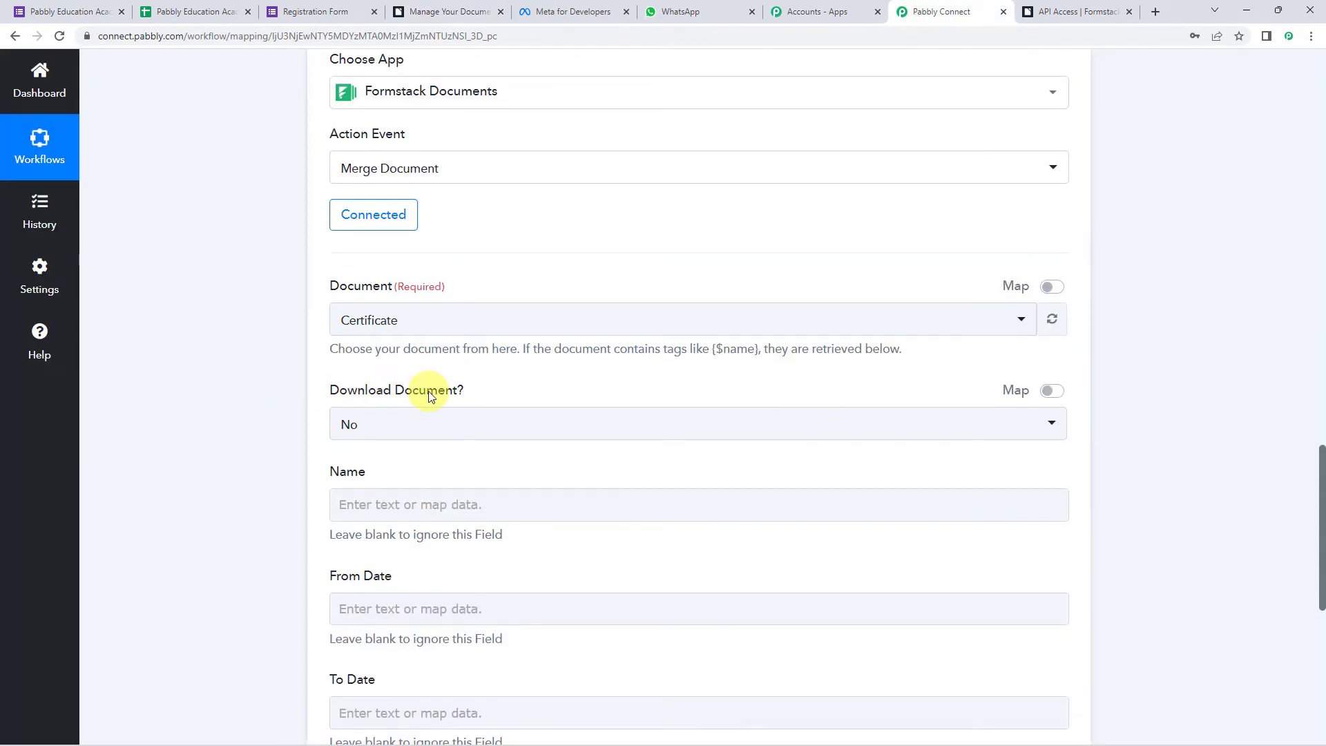
click(357, 435)
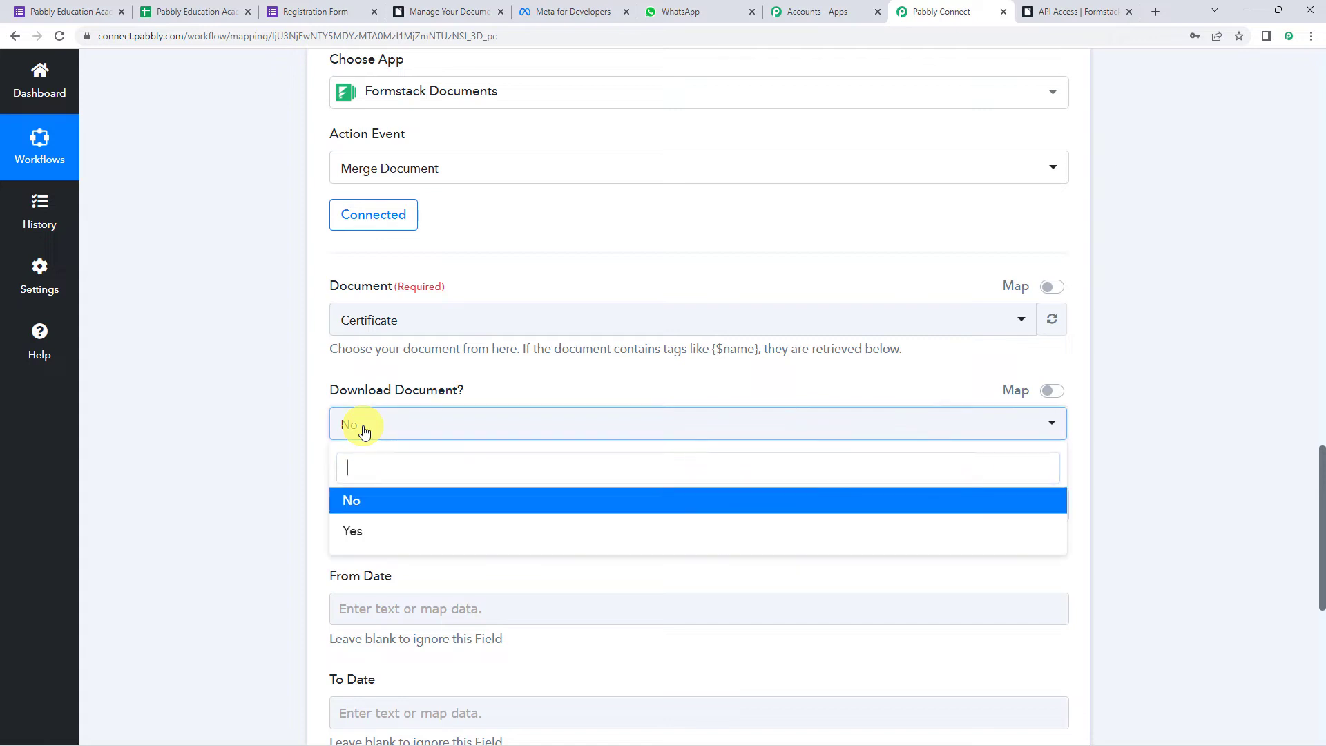
click(351, 536)
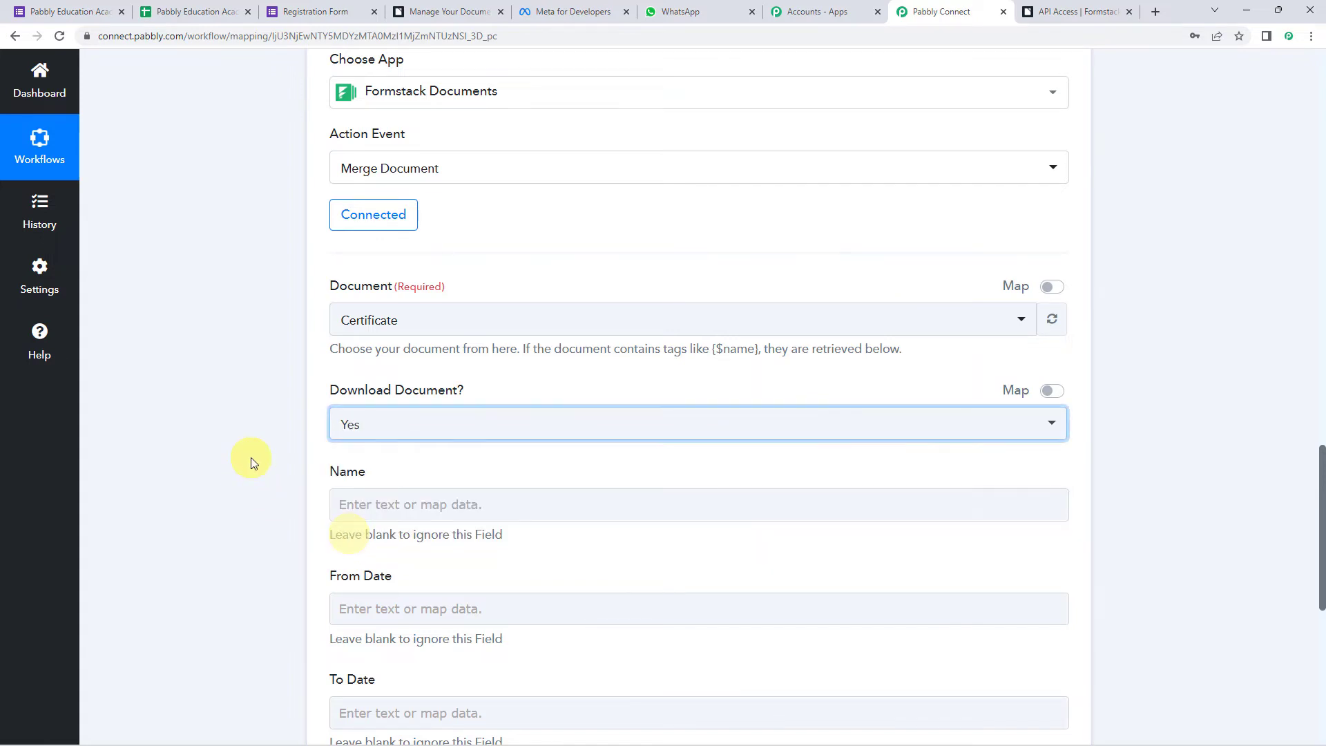
scroll(251, 457, down, 3)
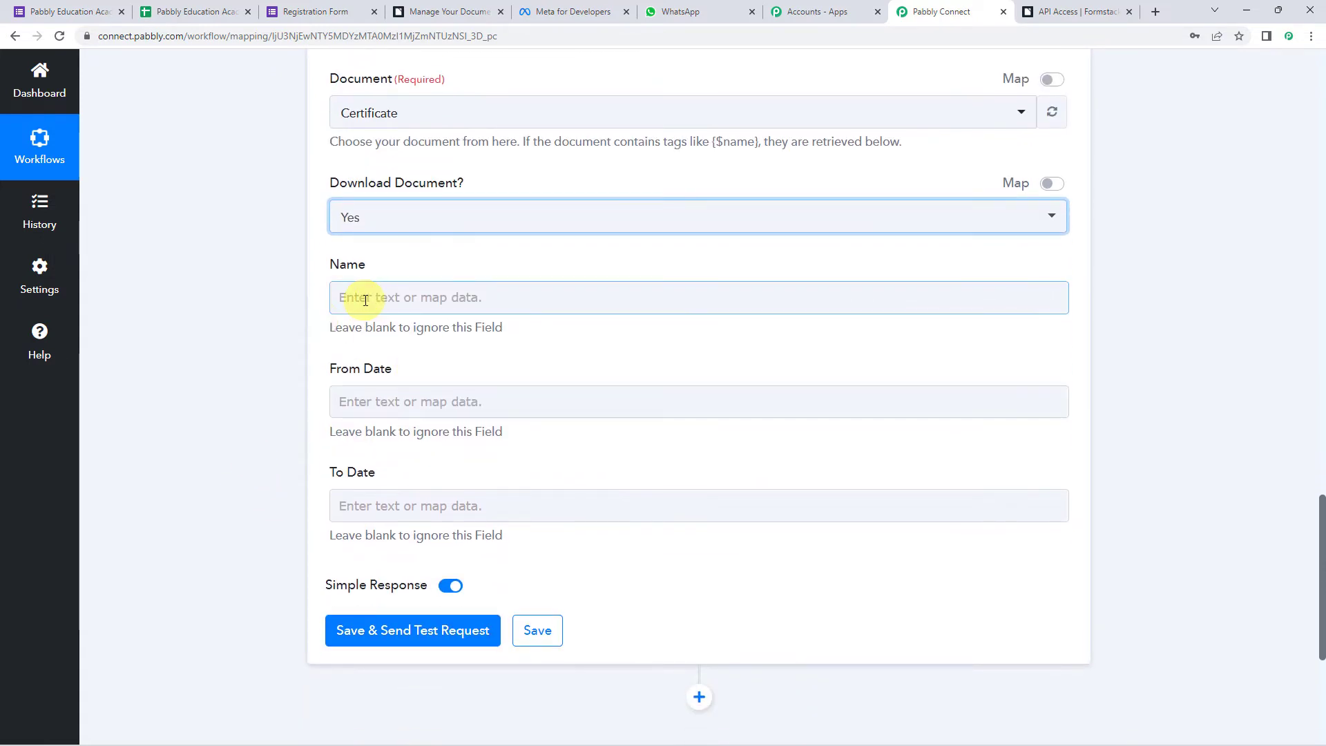
click(364, 414)
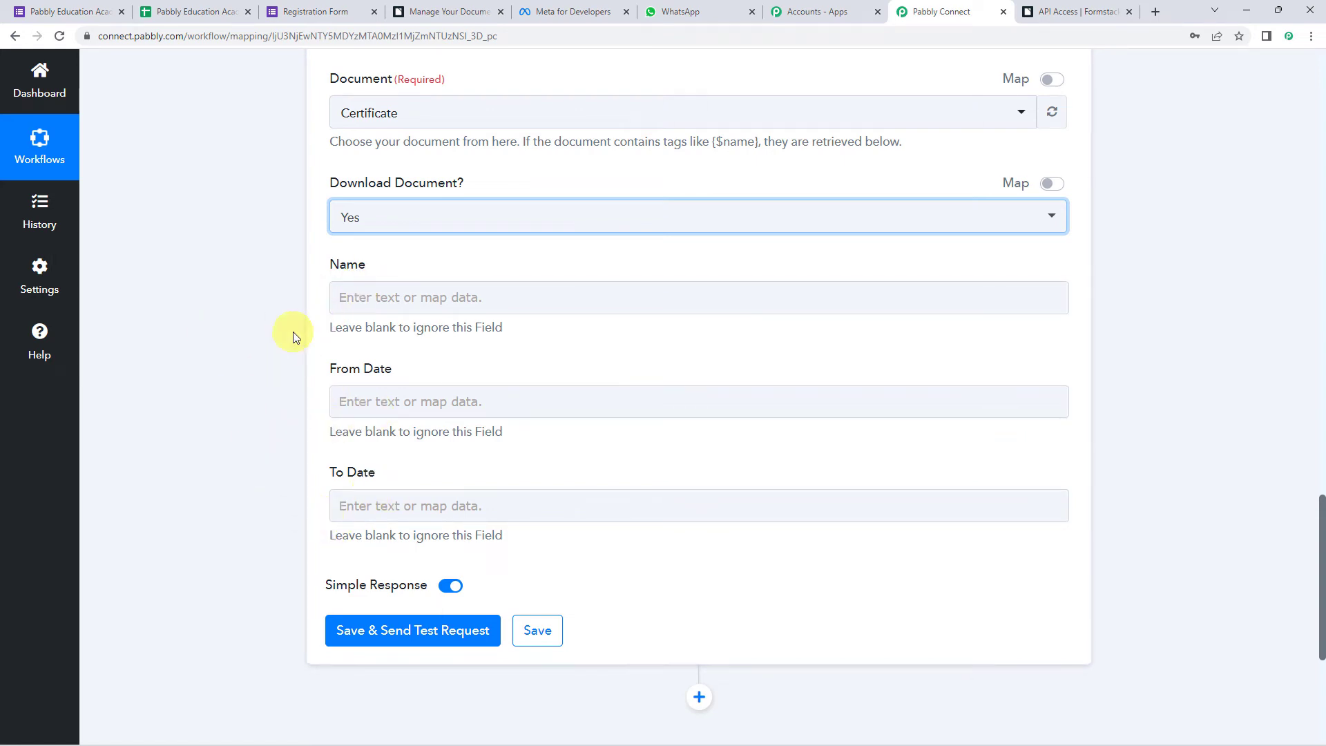
scroll(233, 366, up, 14)
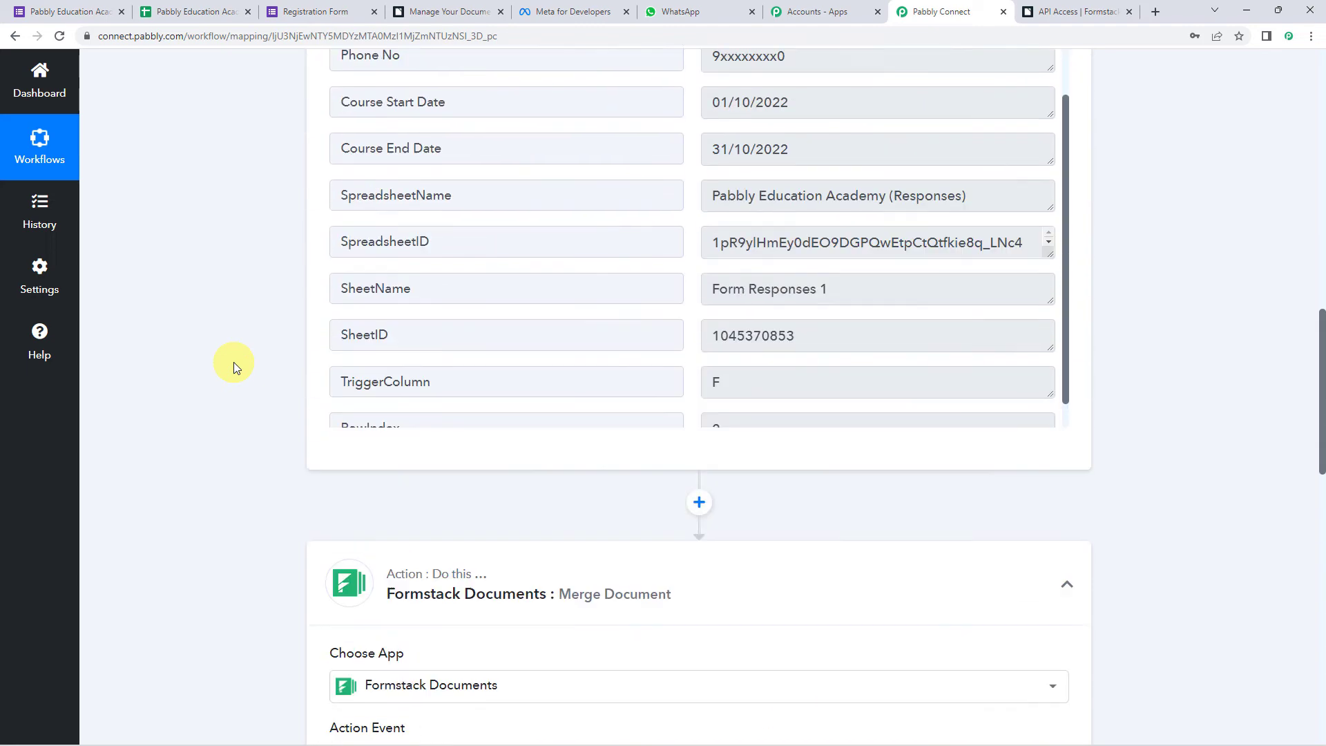
scroll(725, 277, up, 2)
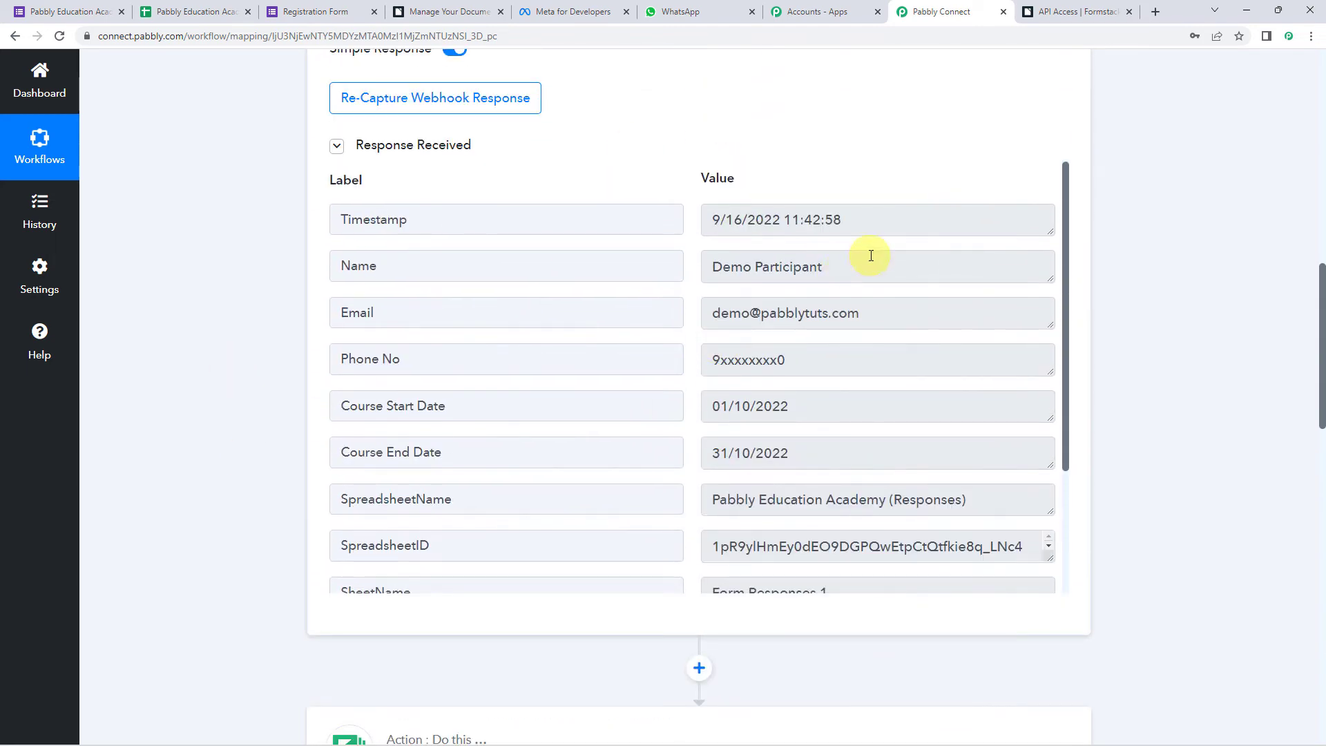
click(876, 266)
click(829, 406)
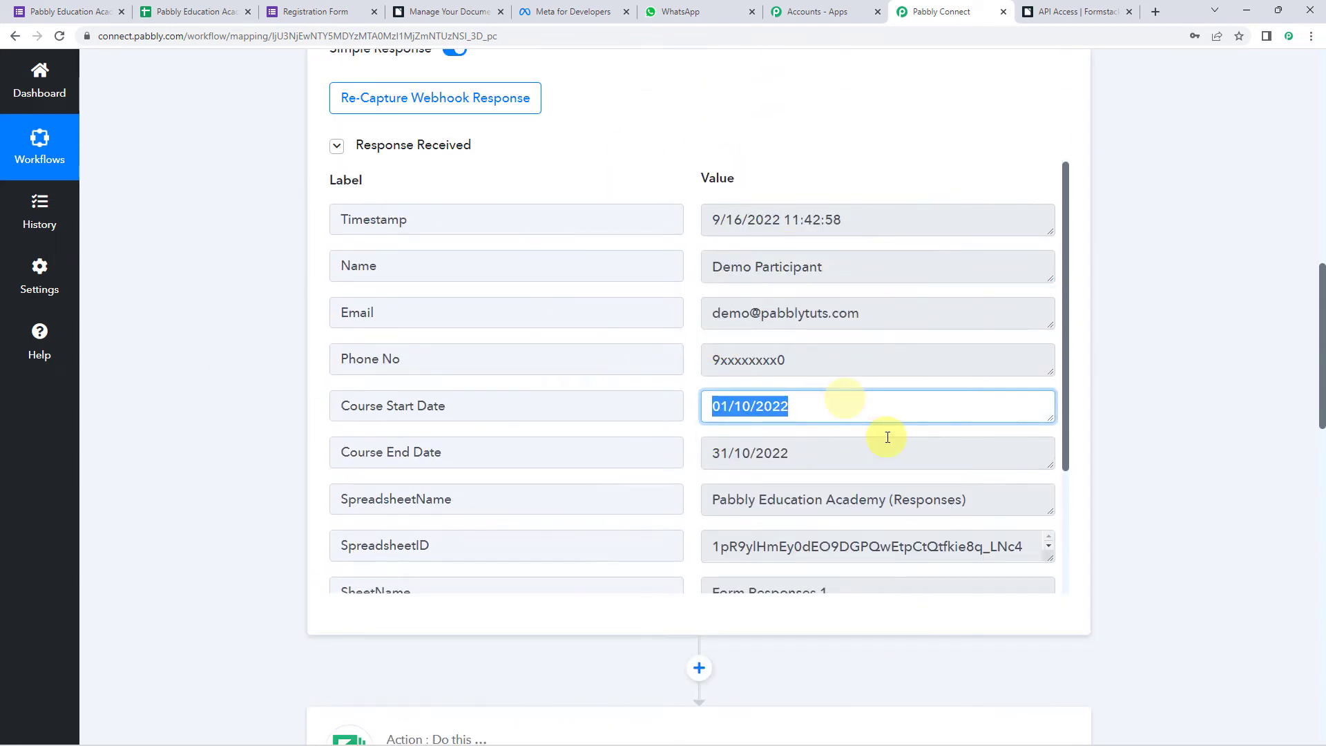
click(894, 453)
scroll(222, 444, down, 13)
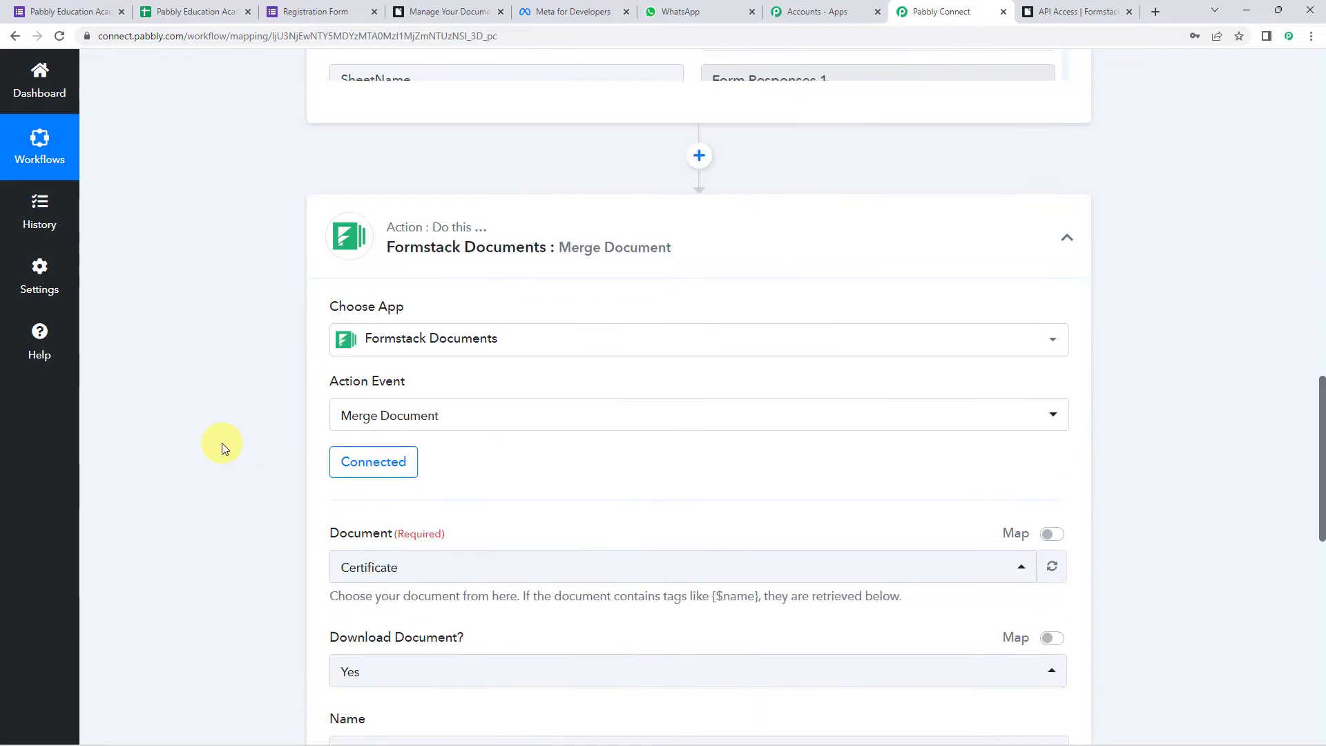
- Map the form response's Name into the certificate's Name field
click(337, 360)
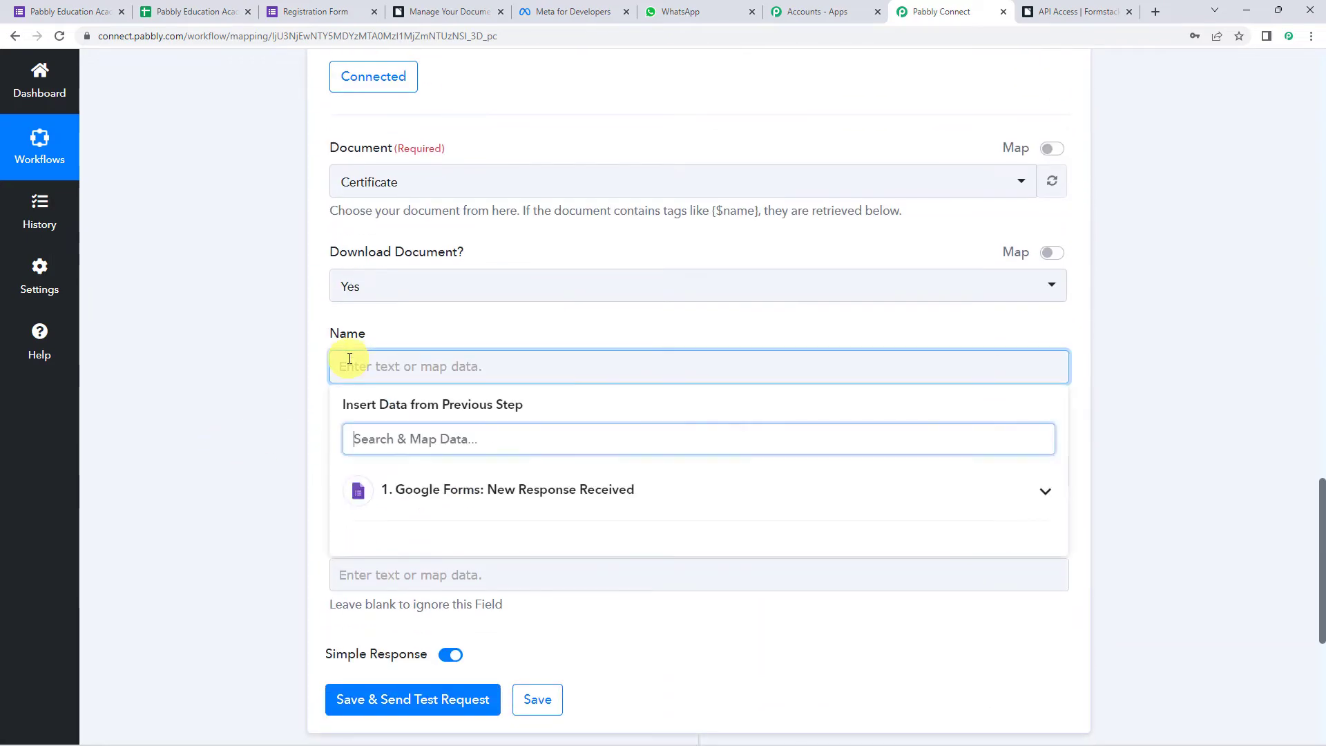
click(411, 489)
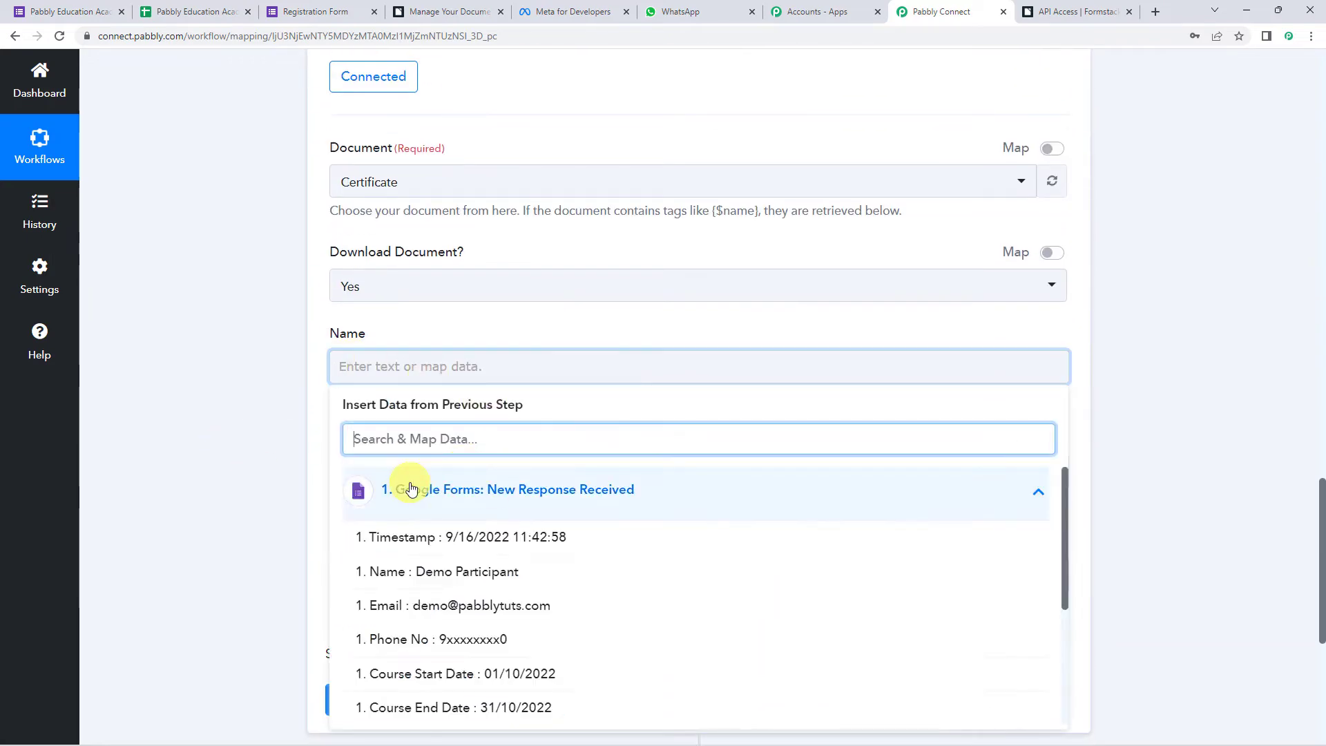
click(495, 573)
click(159, 371)
- Map Course Start Date into From Date and Course End Date into To Date
scroll(159, 370, down, 2)
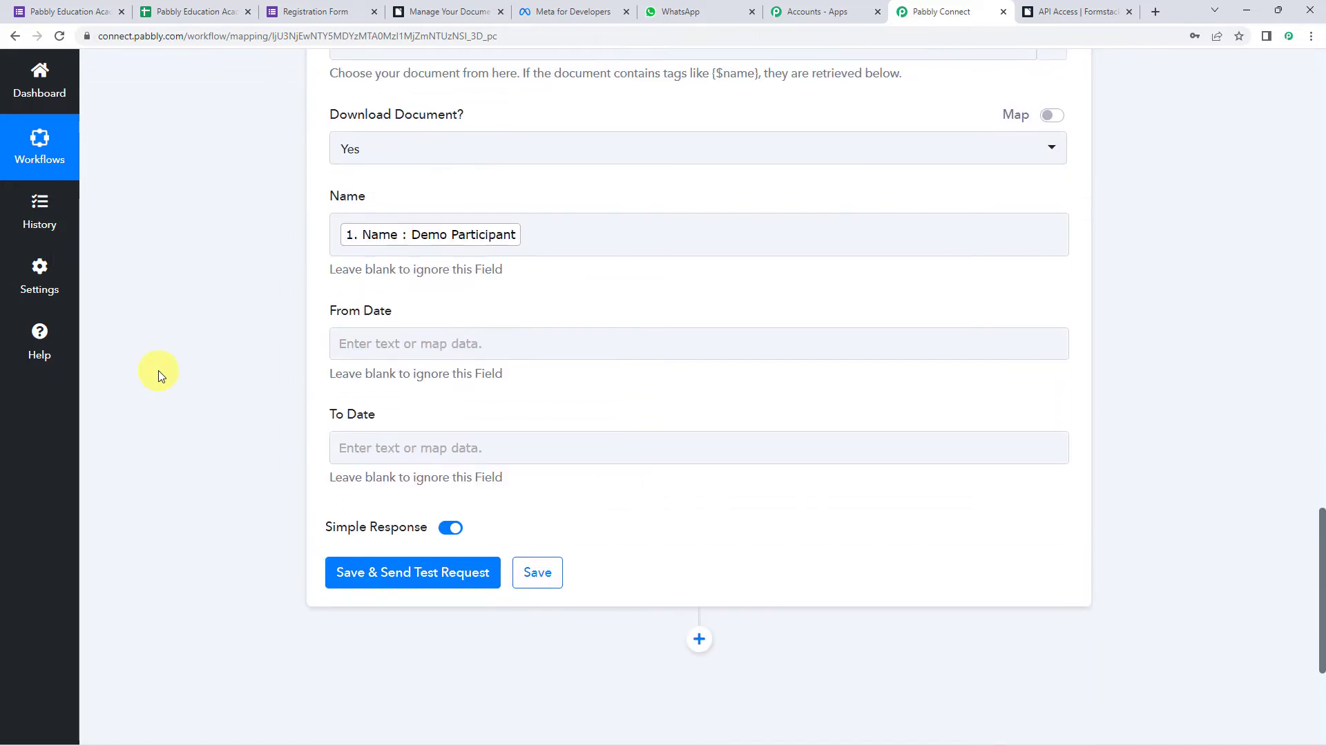
click(343, 344)
click(423, 471)
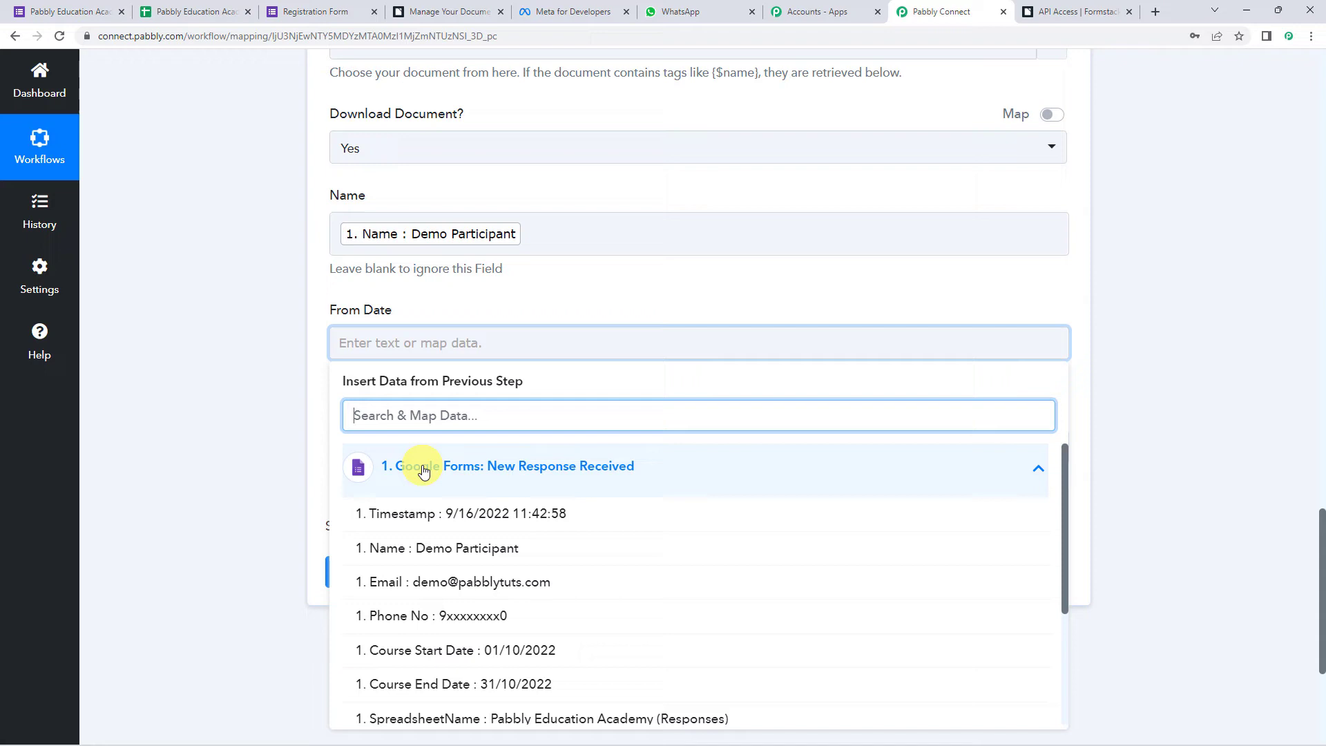
click(442, 643)
click(268, 501)
scroll(284, 492, down, 2)
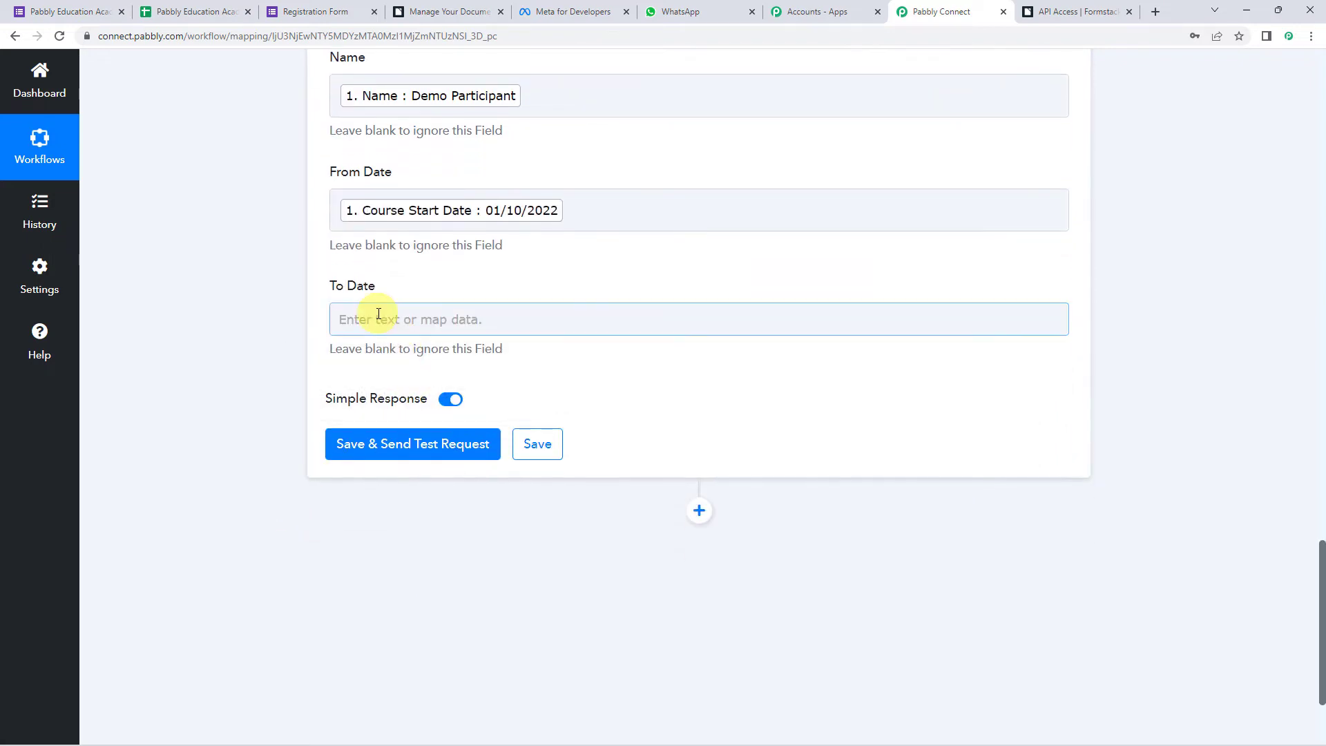
click(377, 317)
click(437, 443)
click(442, 660)
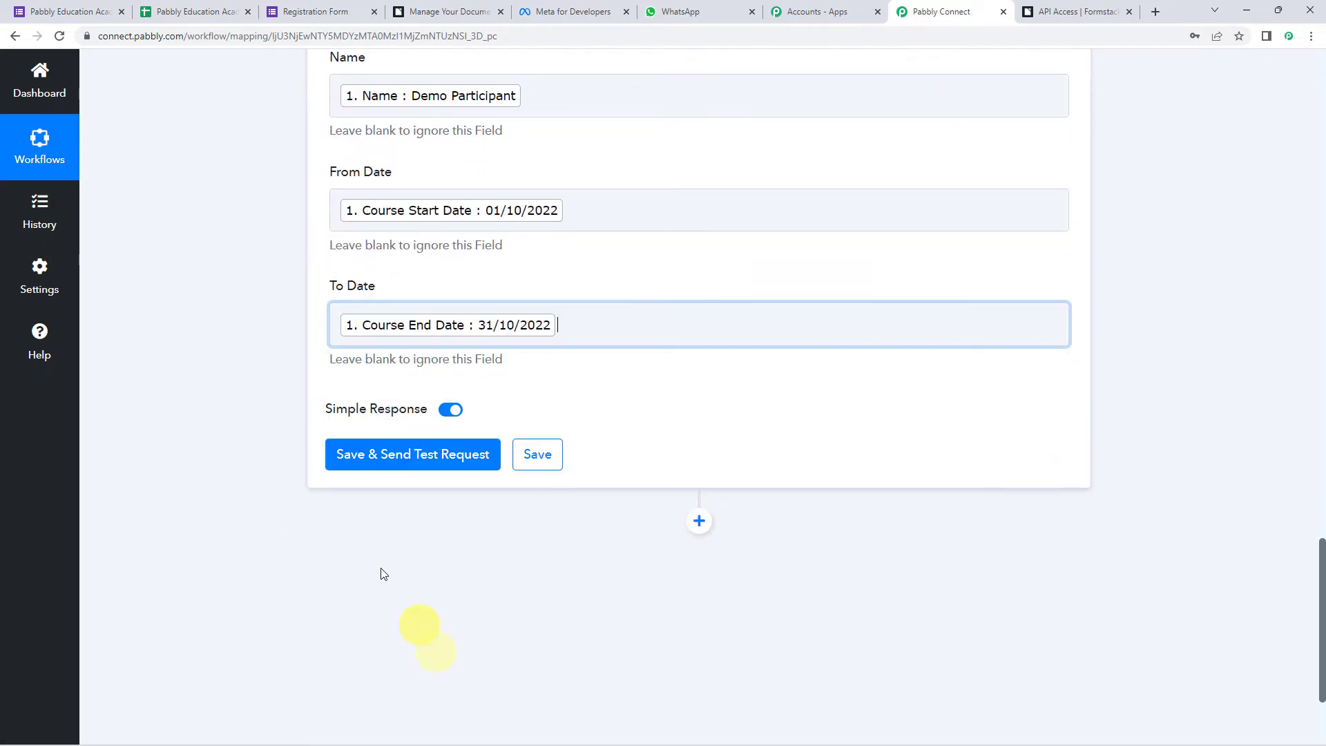
click(239, 413)
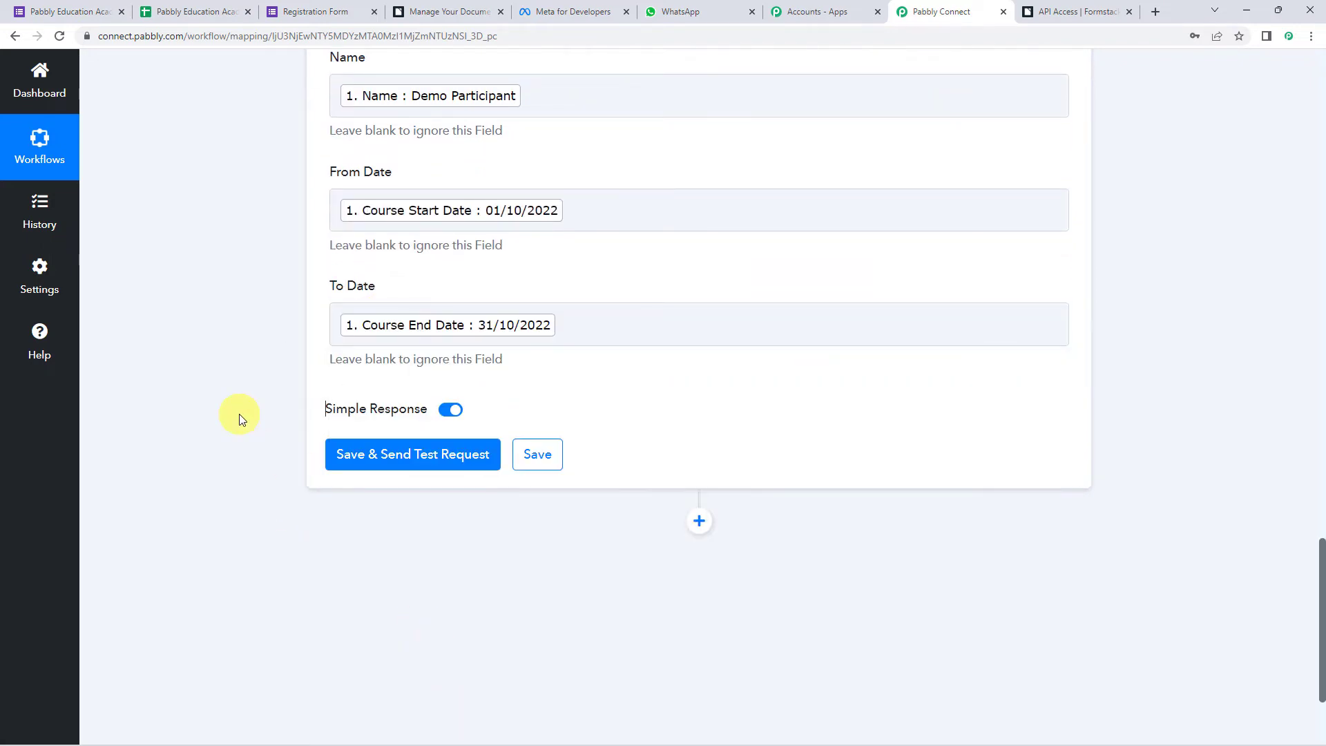
- Save and send a test request, confirming Success 1 and the certificate PDF download URL
click(369, 460)
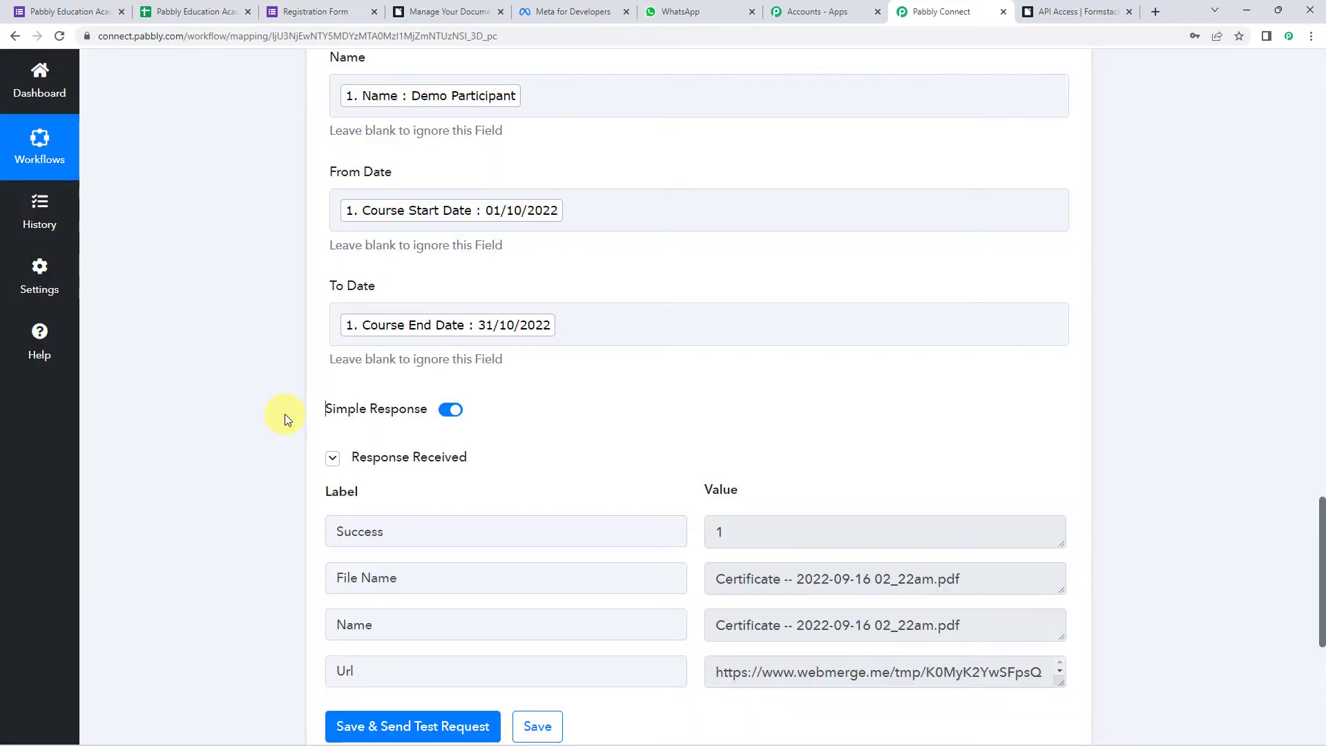
scroll(285, 413, down, 1)
scroll(285, 415, down, 1)
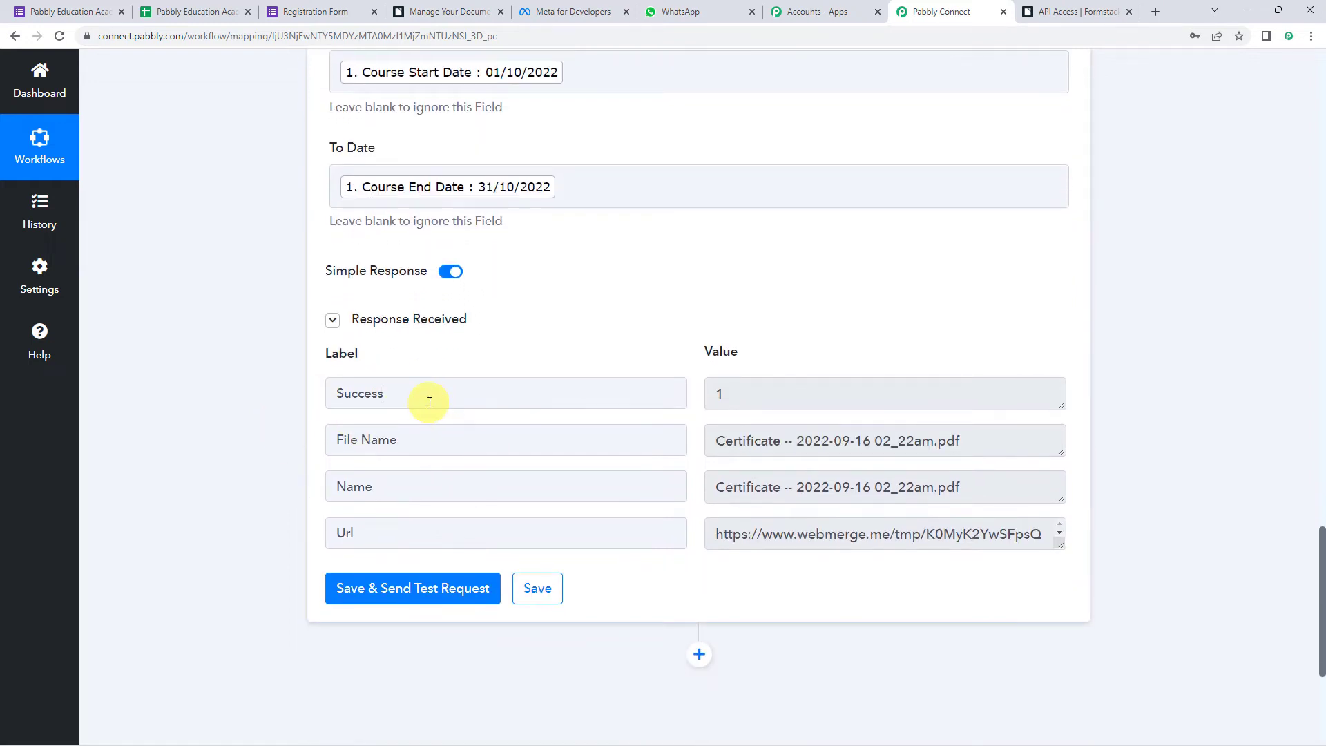
click(779, 393)
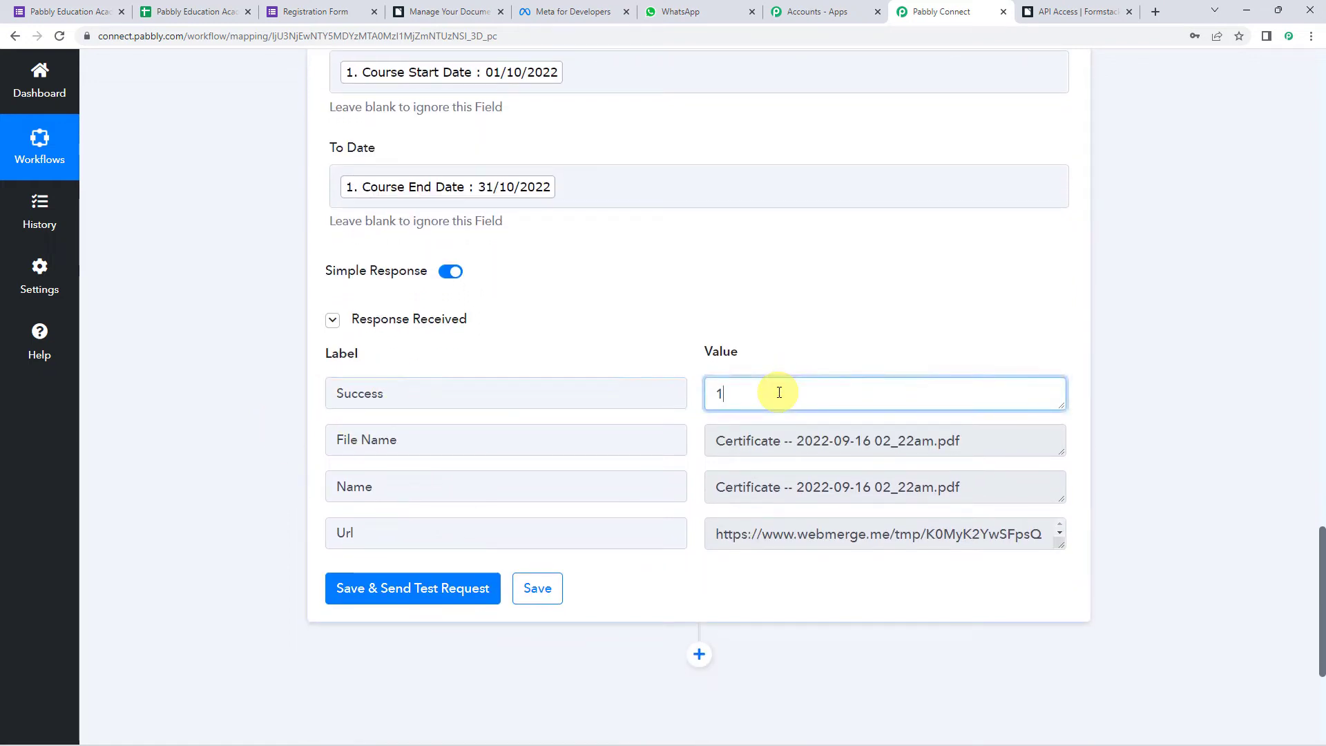
click(351, 534)
drag(1059, 544, 1068, 686)
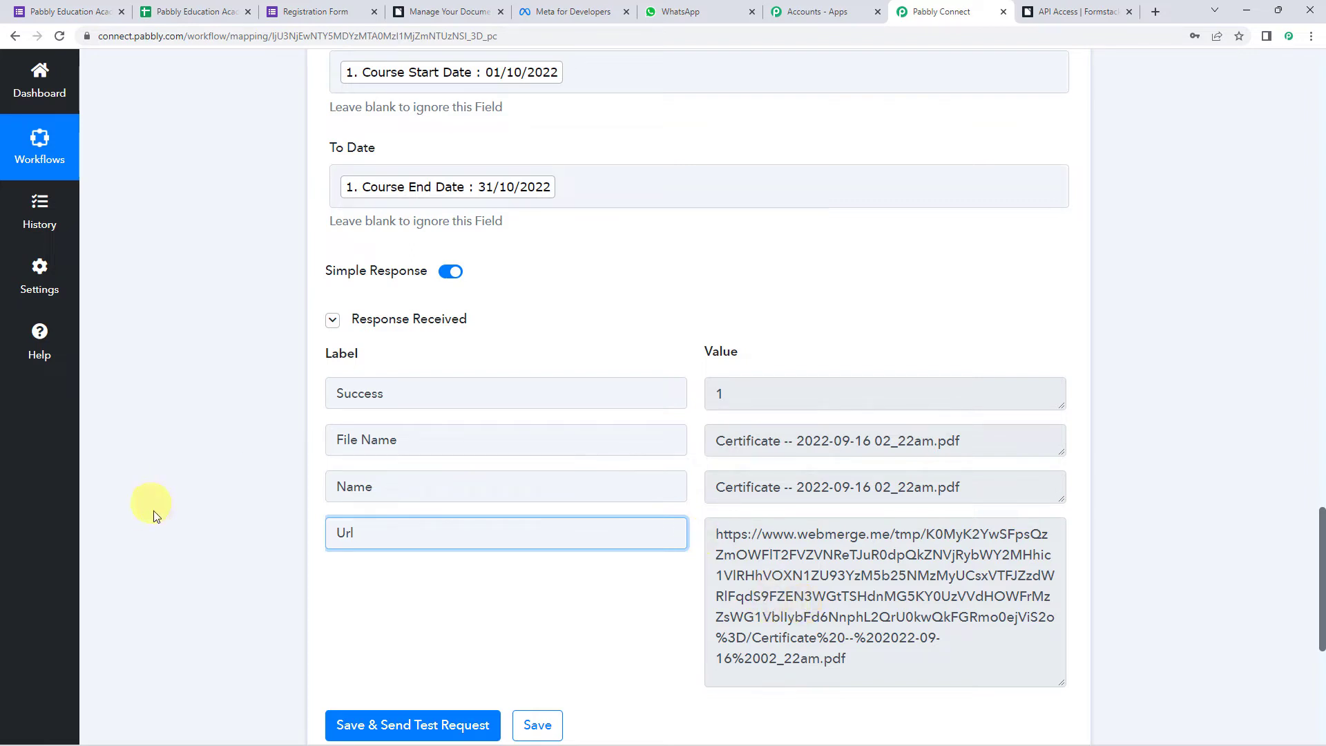
scroll(267, 622, down, 6)
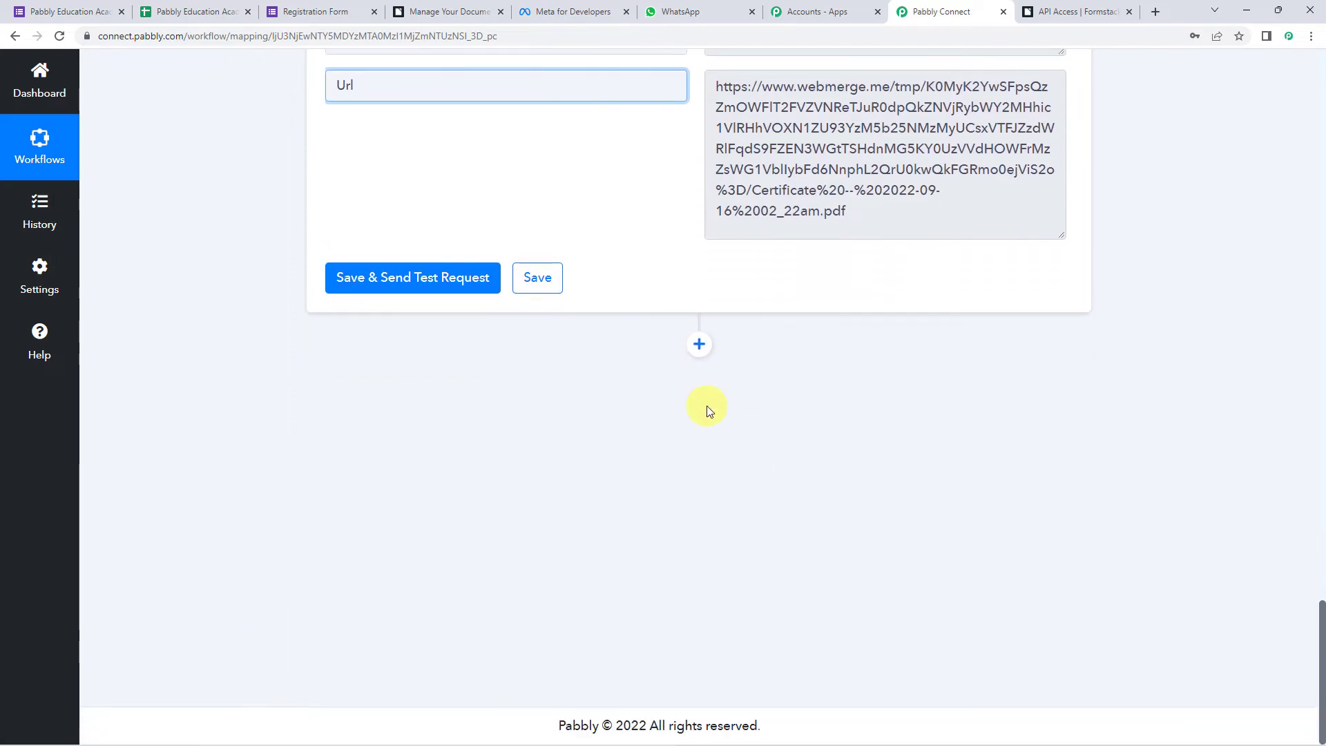
- Add a new action step using WhatsApp Cloud API, found by searching 'wha'
click(699, 346)
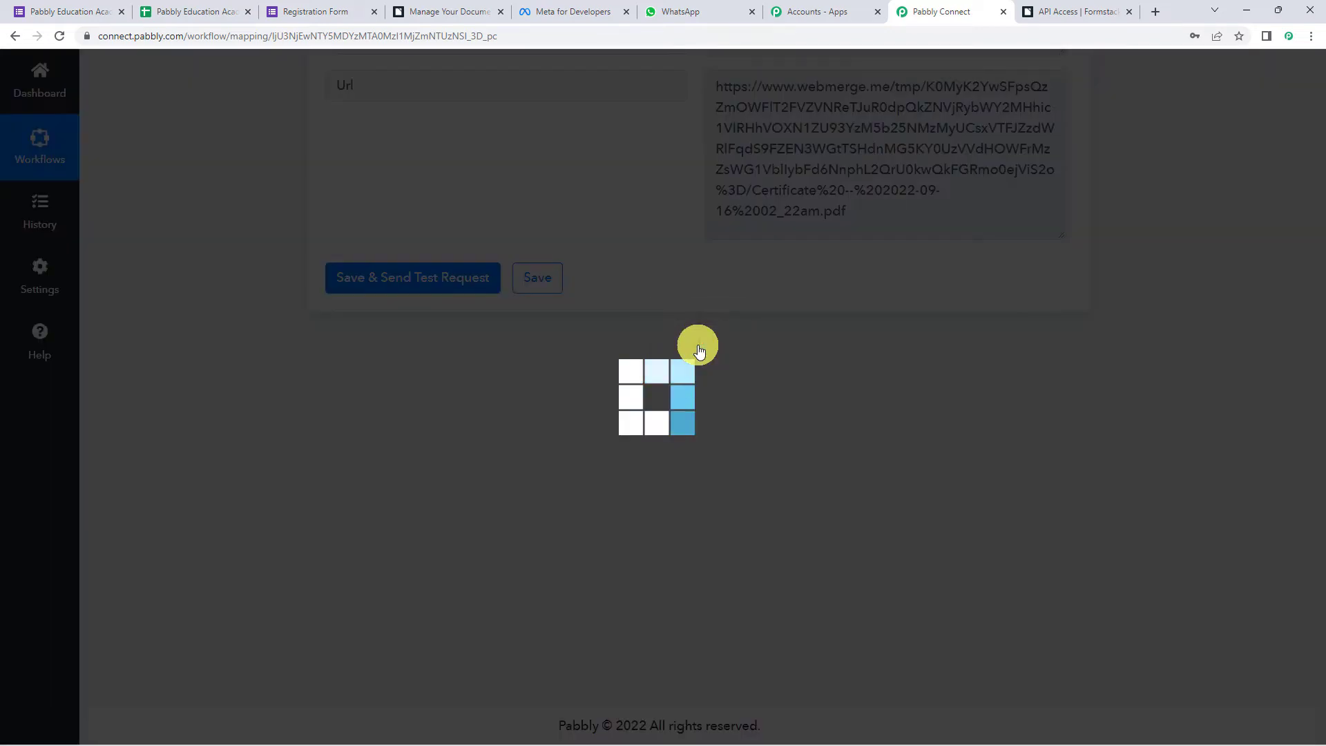
scroll(620, 386, down, 3)
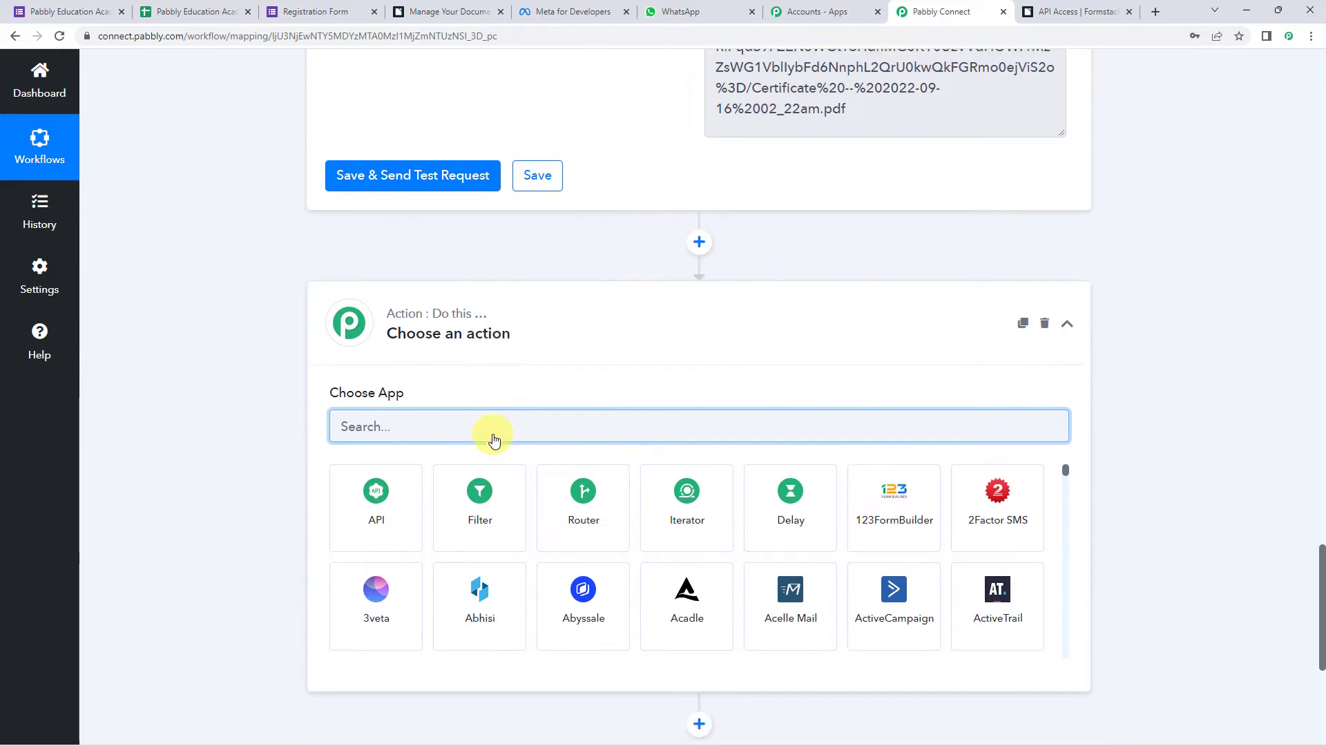
text(what)
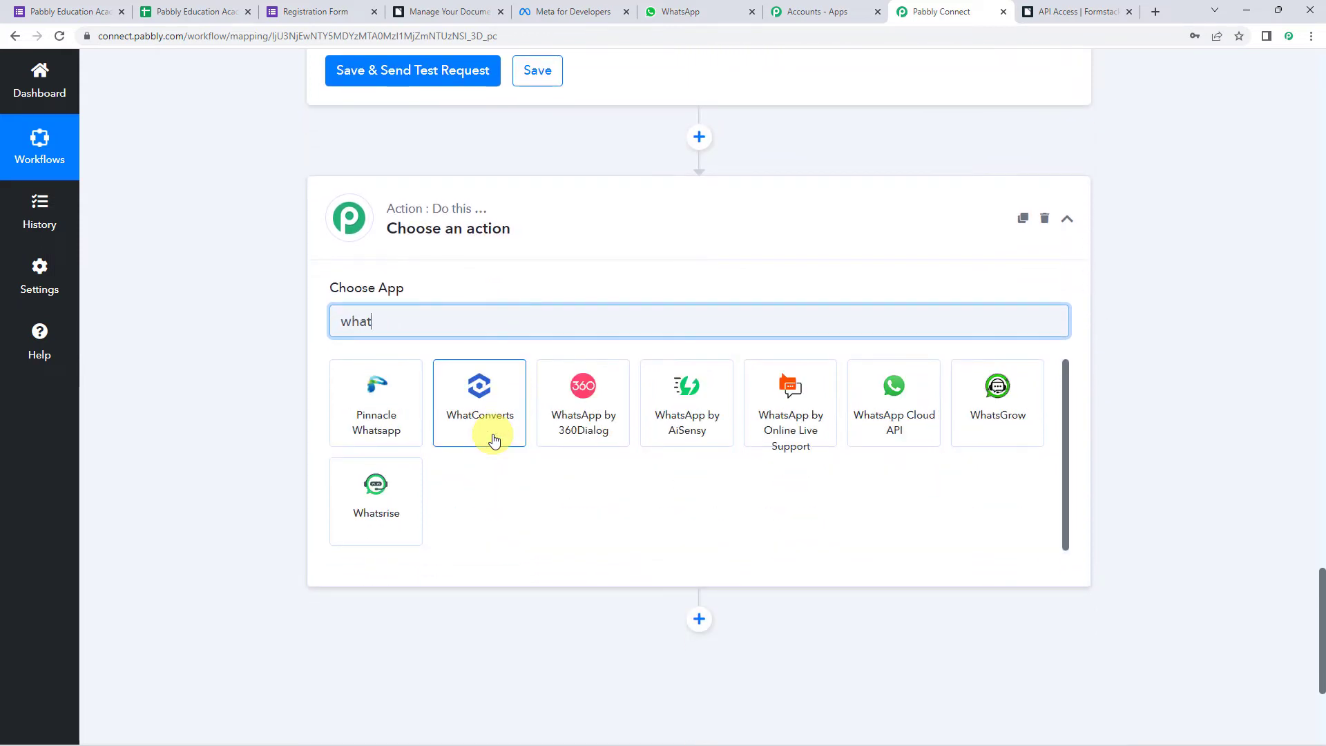
click(856, 413)
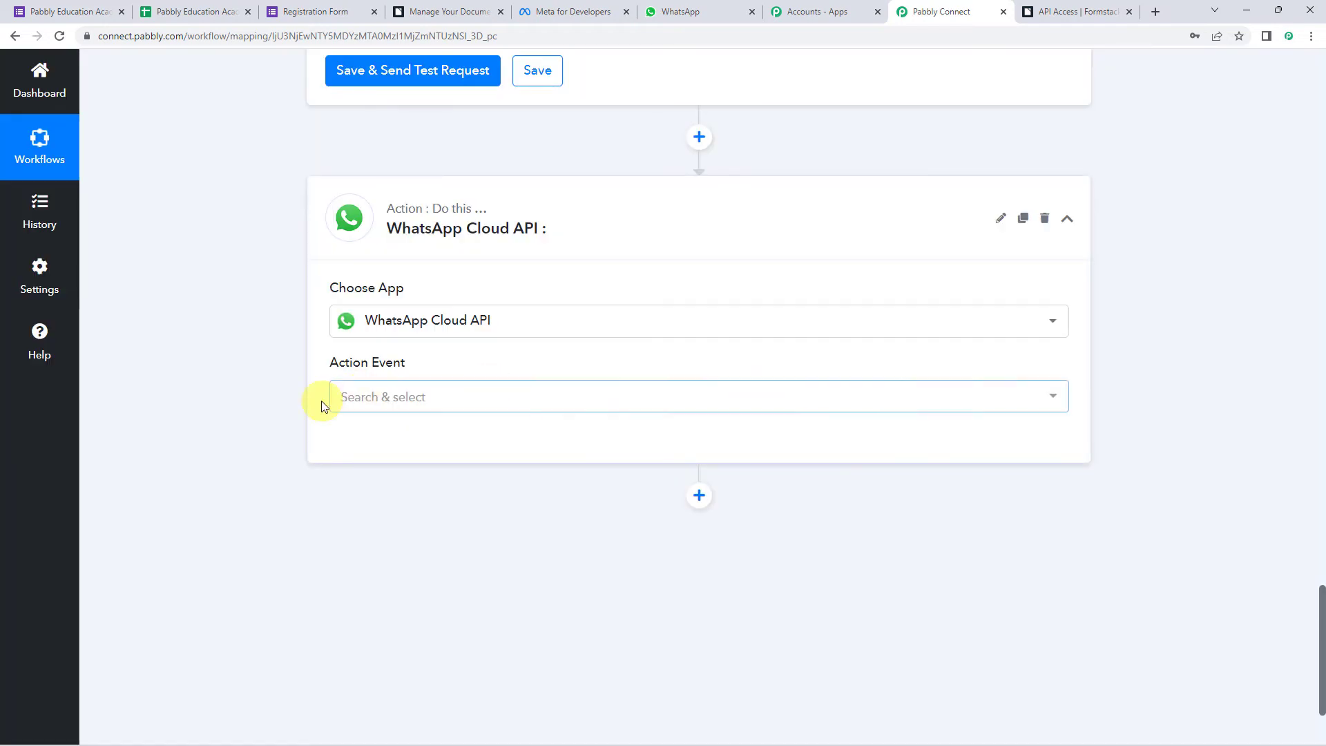
- Choose the Send Template Message event and start a new WhatsApp Cloud API connection
click(348, 400)
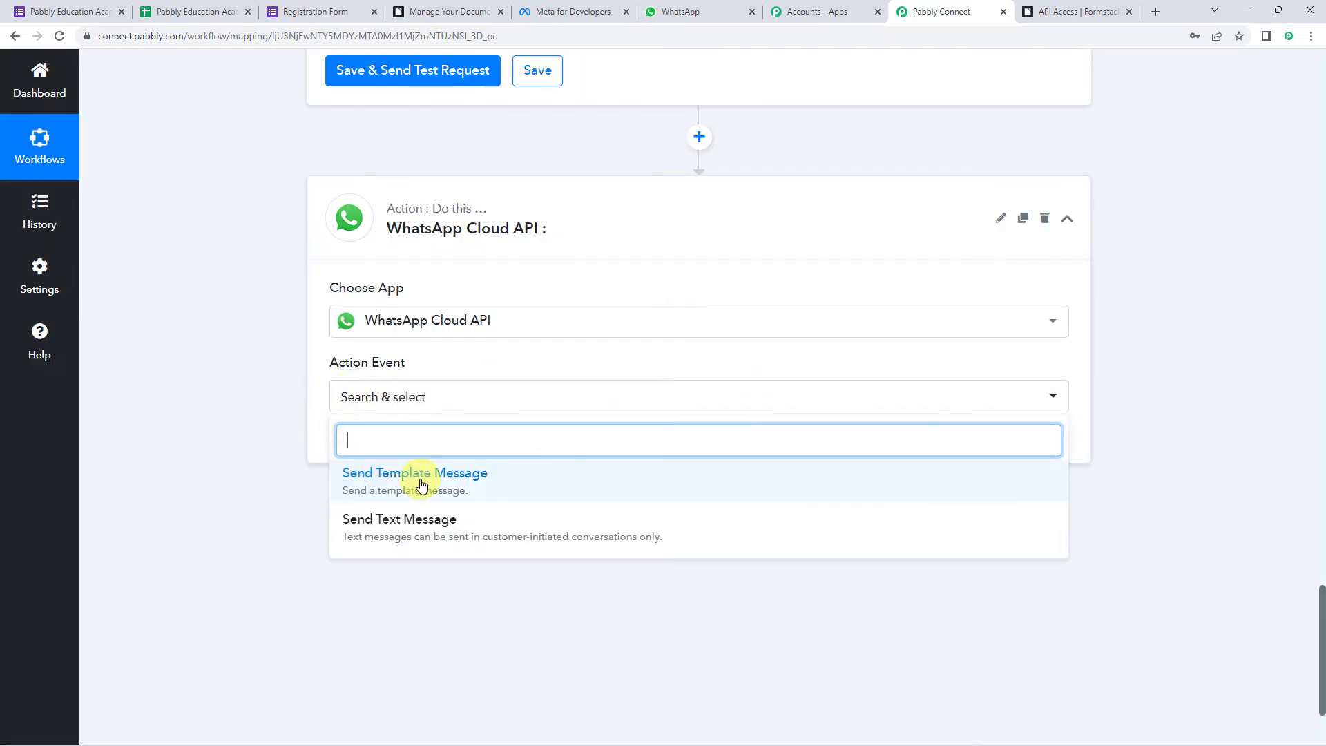
click(423, 472)
click(366, 443)
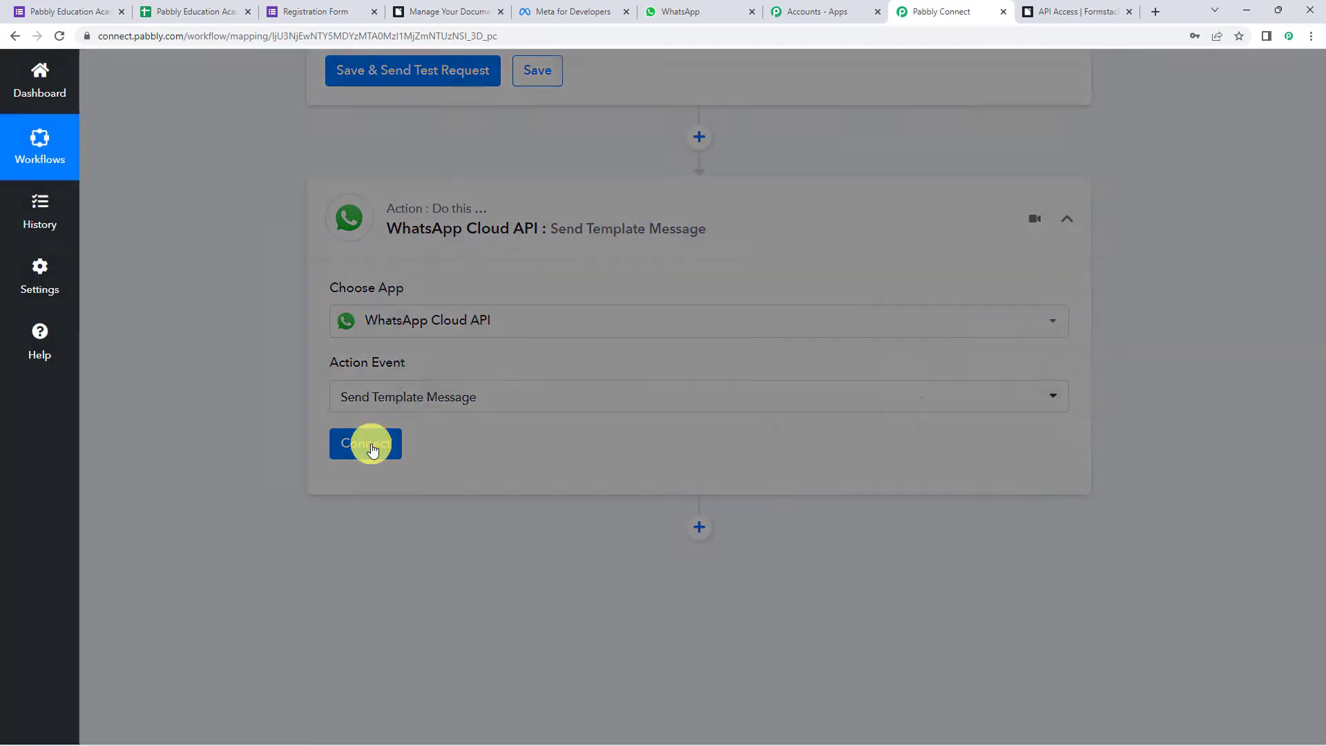
click(690, 230)
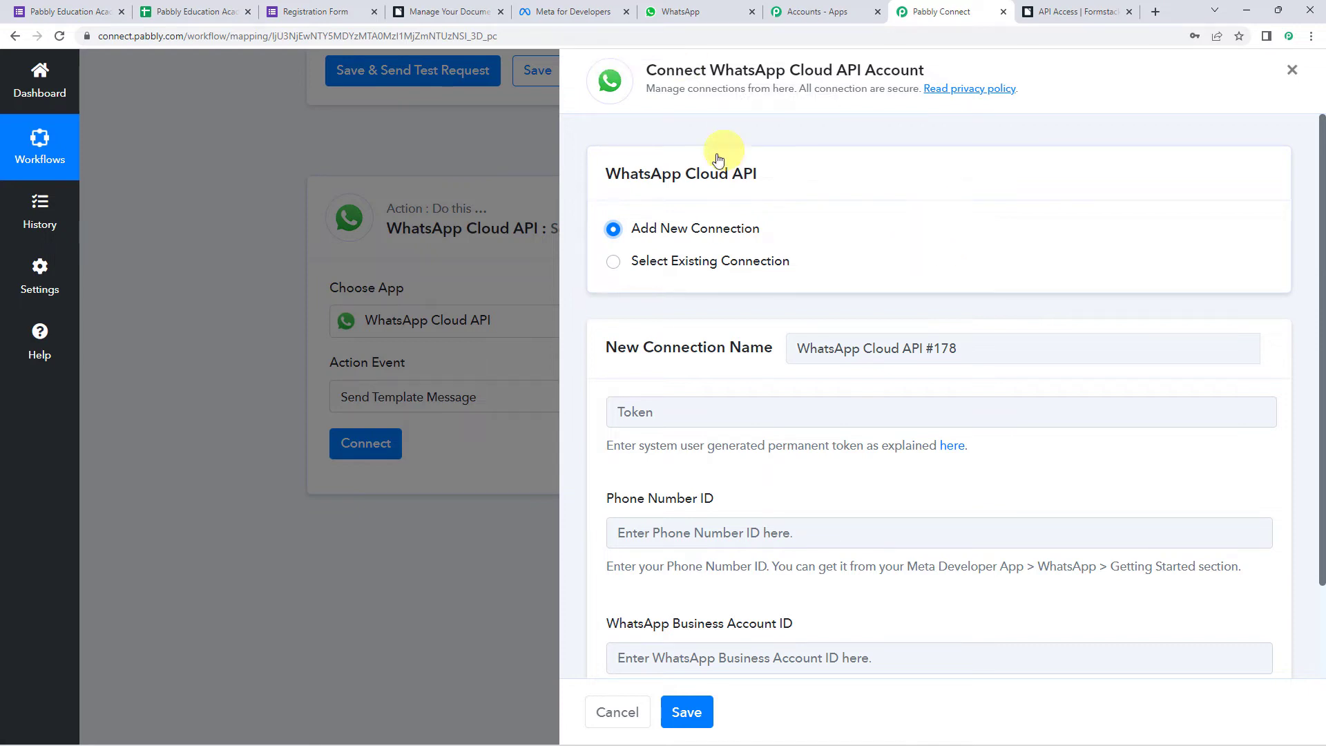
click(539, 5)
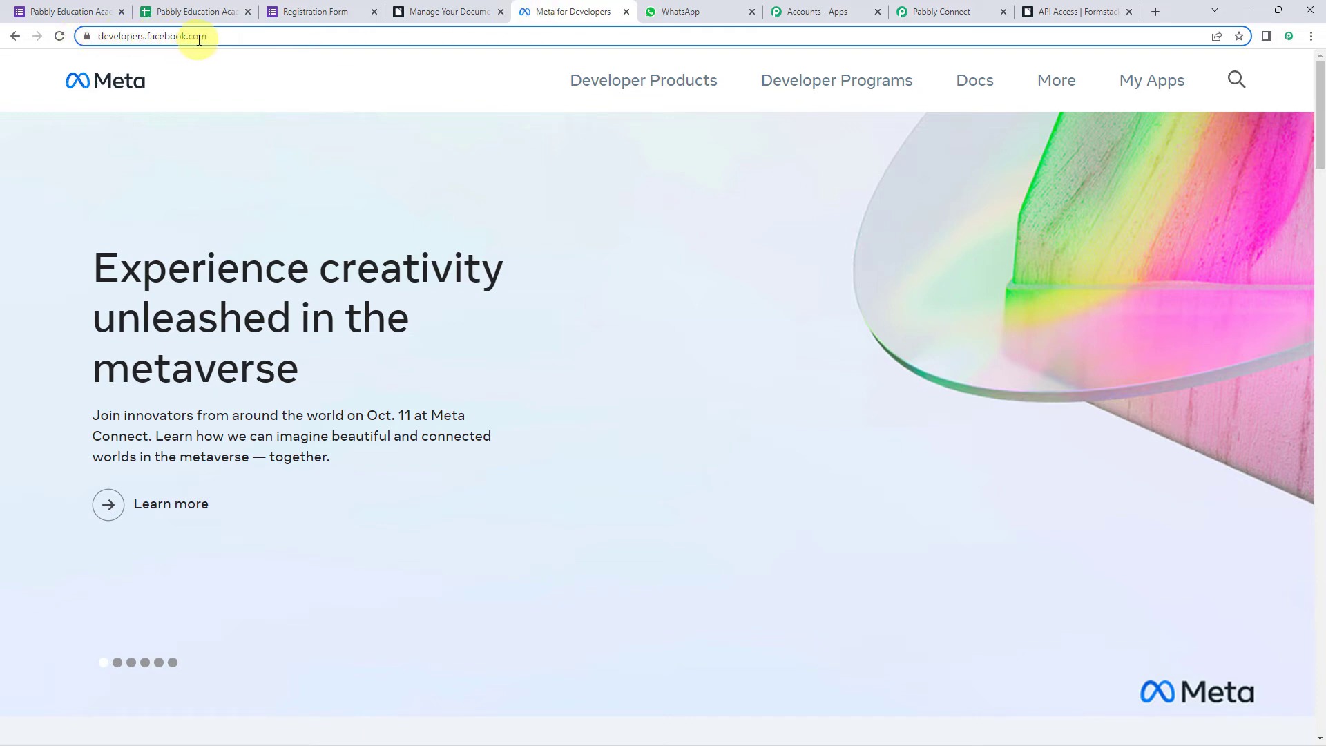
- Open MyConnectMsg App's WhatsApp Getting Started page and note the token expires in 23 hours
click(1148, 88)
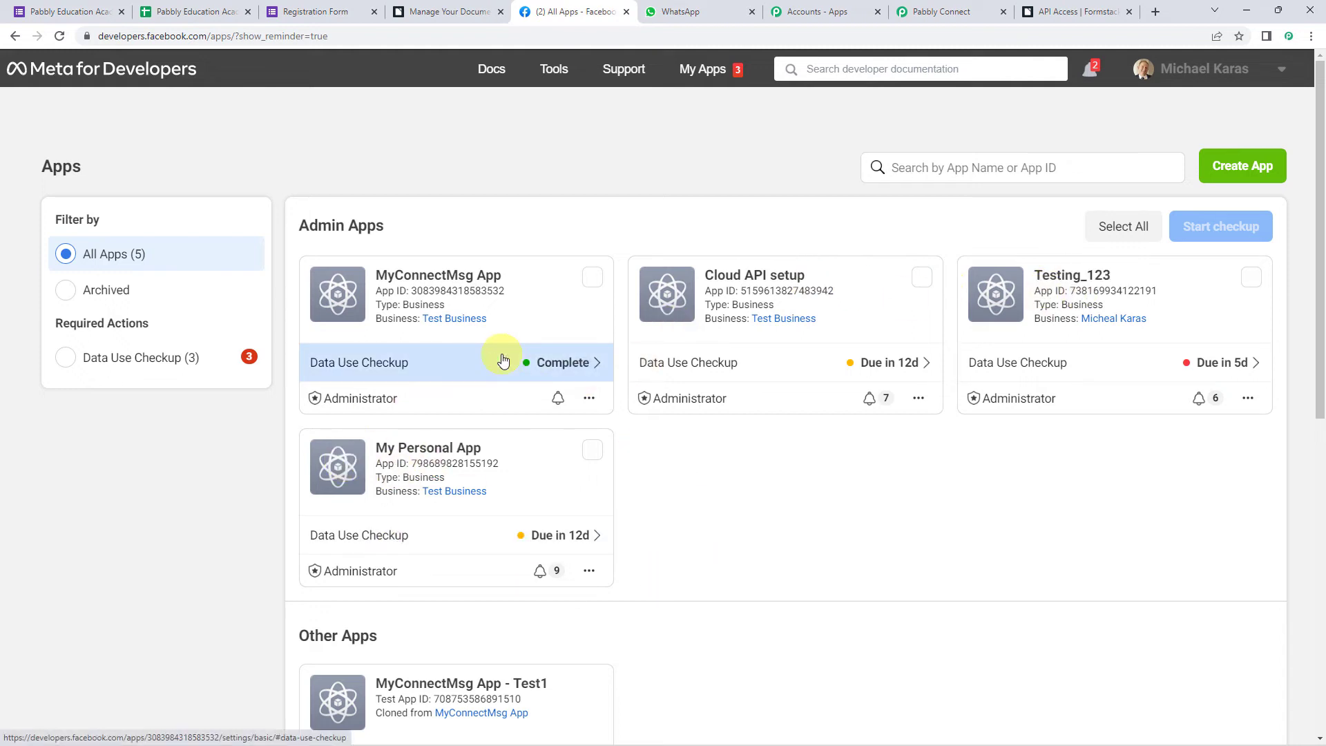
click(439, 282)
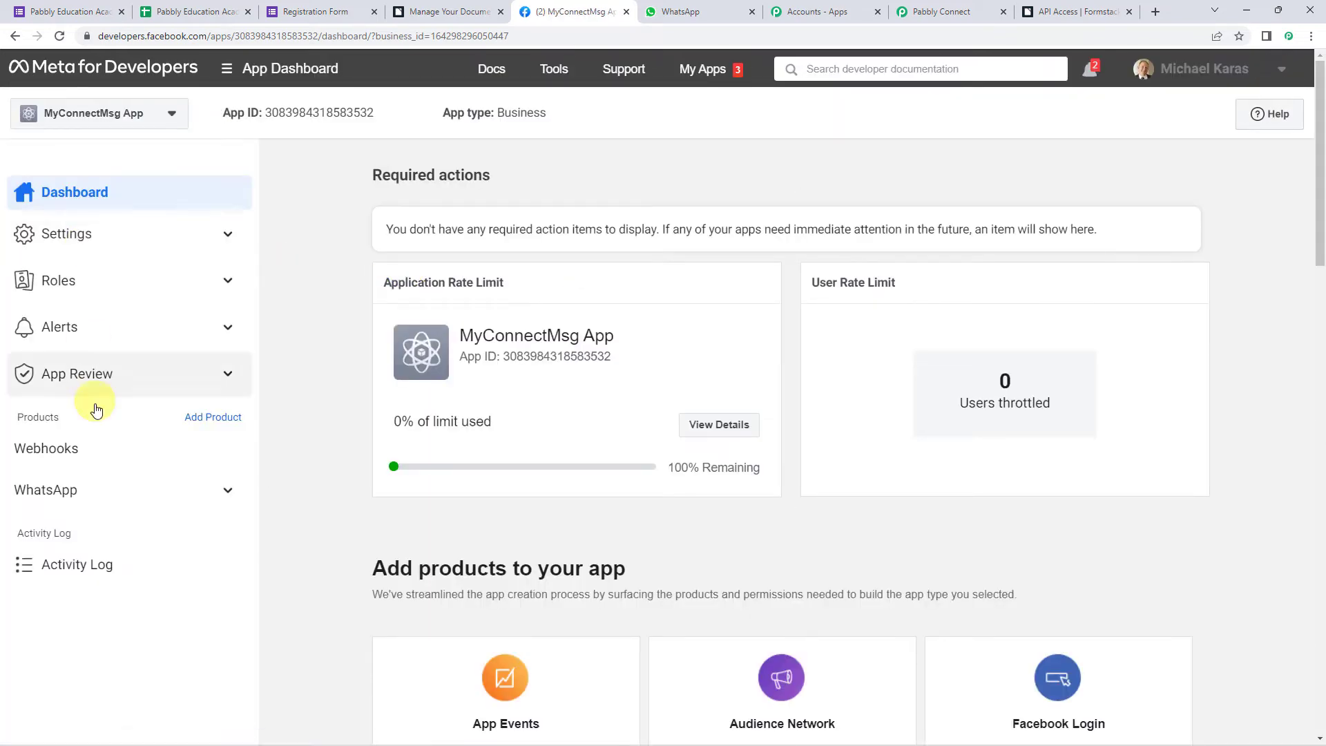
click(45, 501)
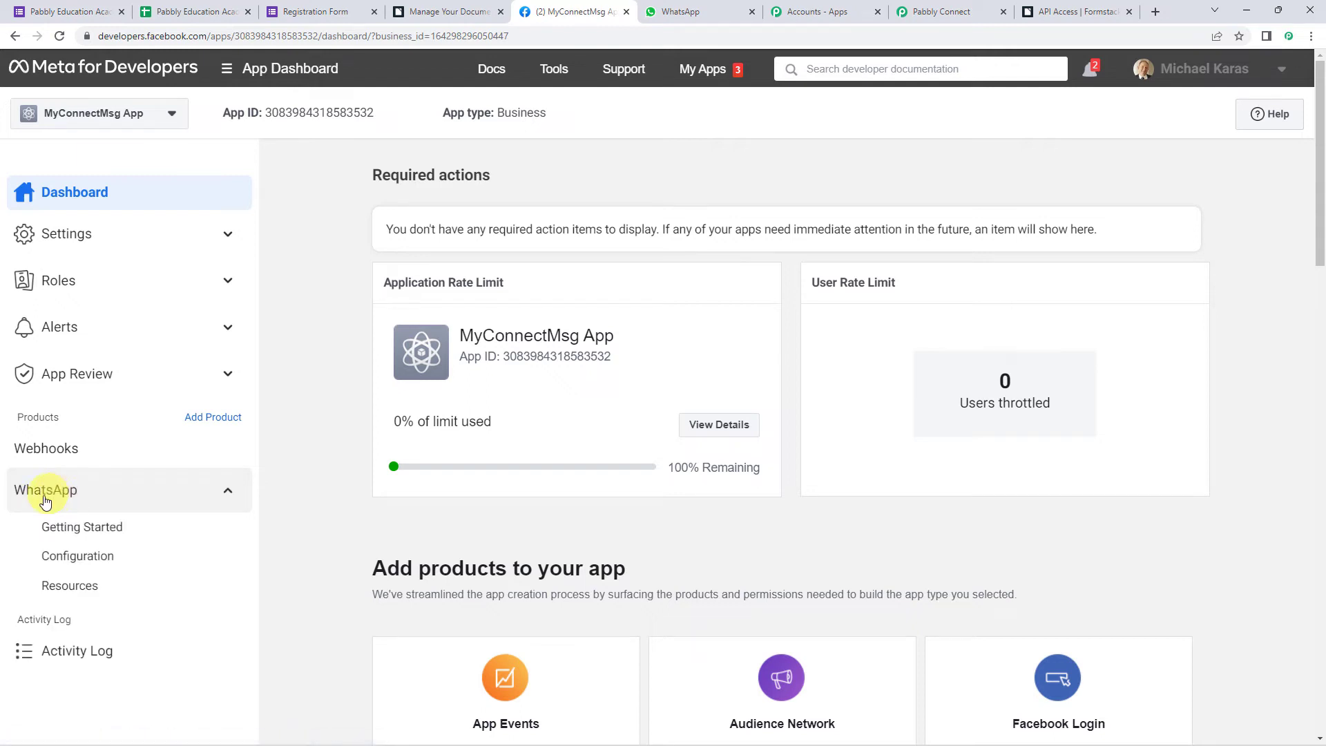
click(67, 533)
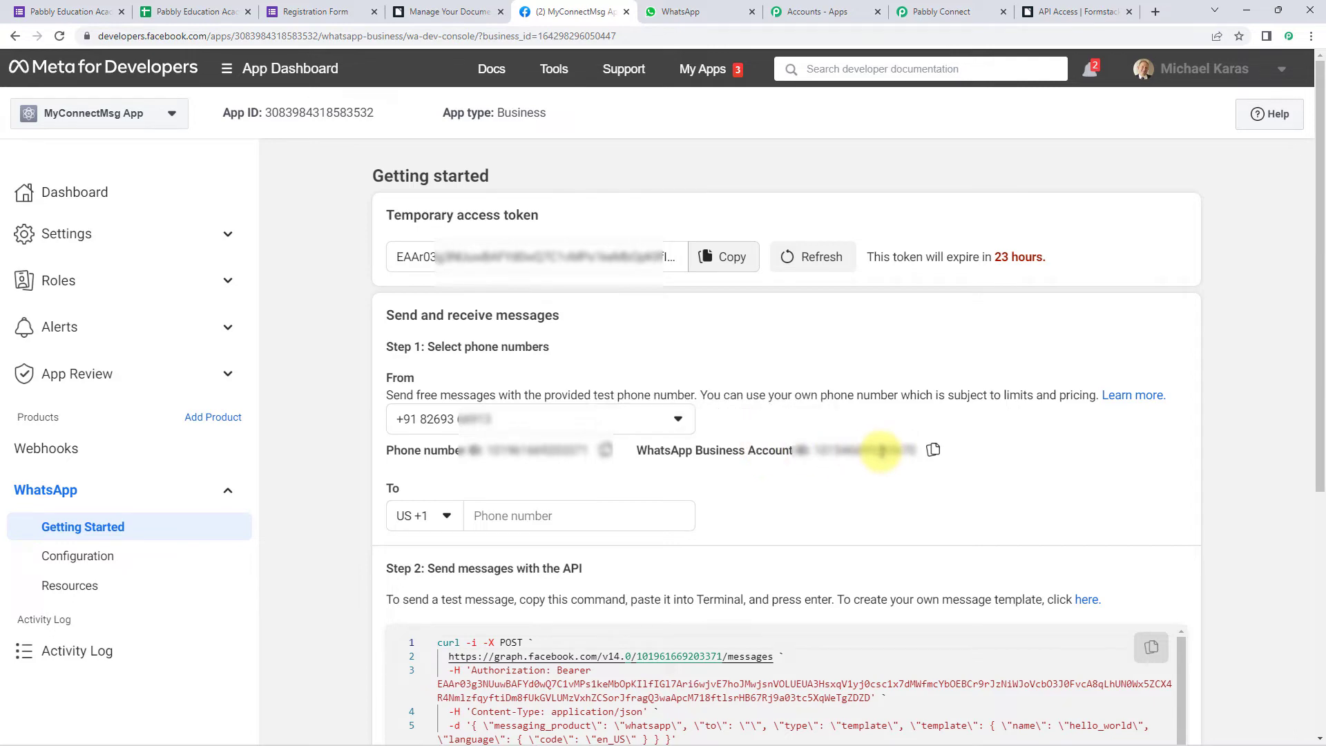
click(966, 12)
scroll(755, 535, down, 1)
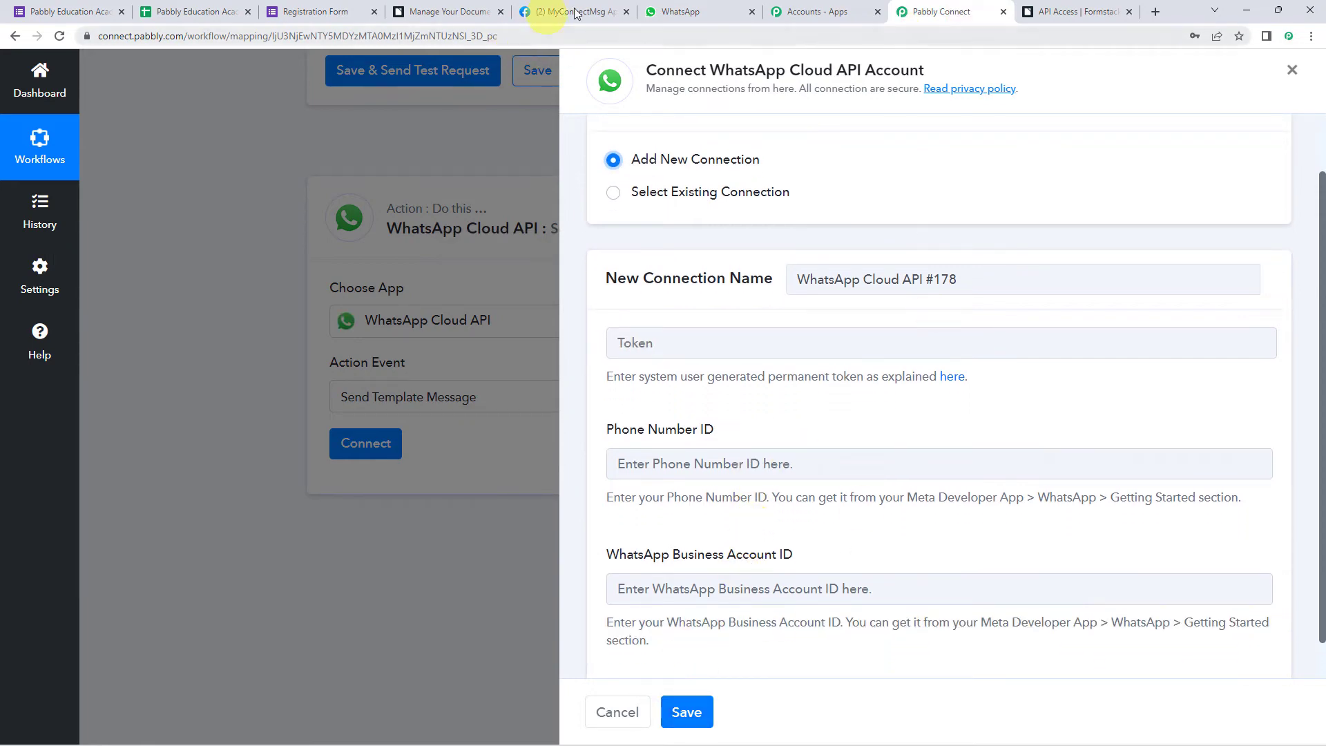
click(598, 11)
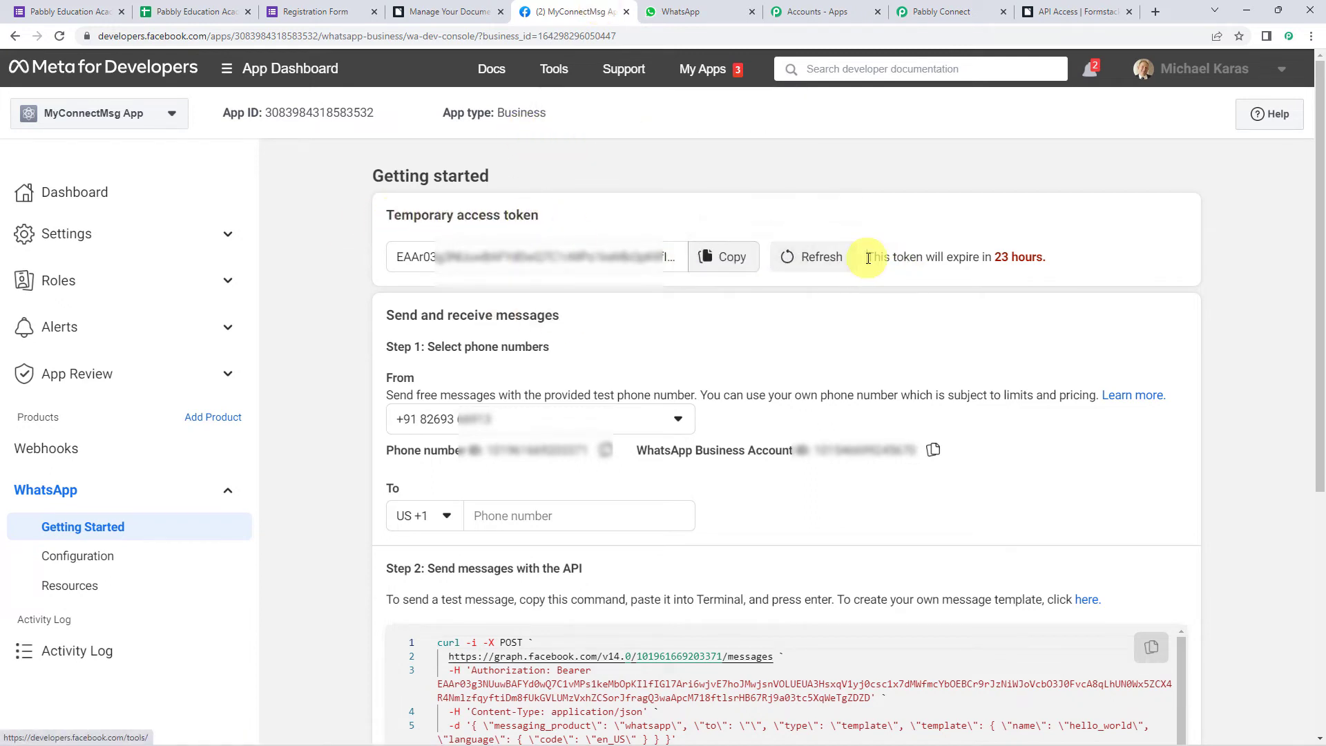
drag(867, 257, 1055, 263)
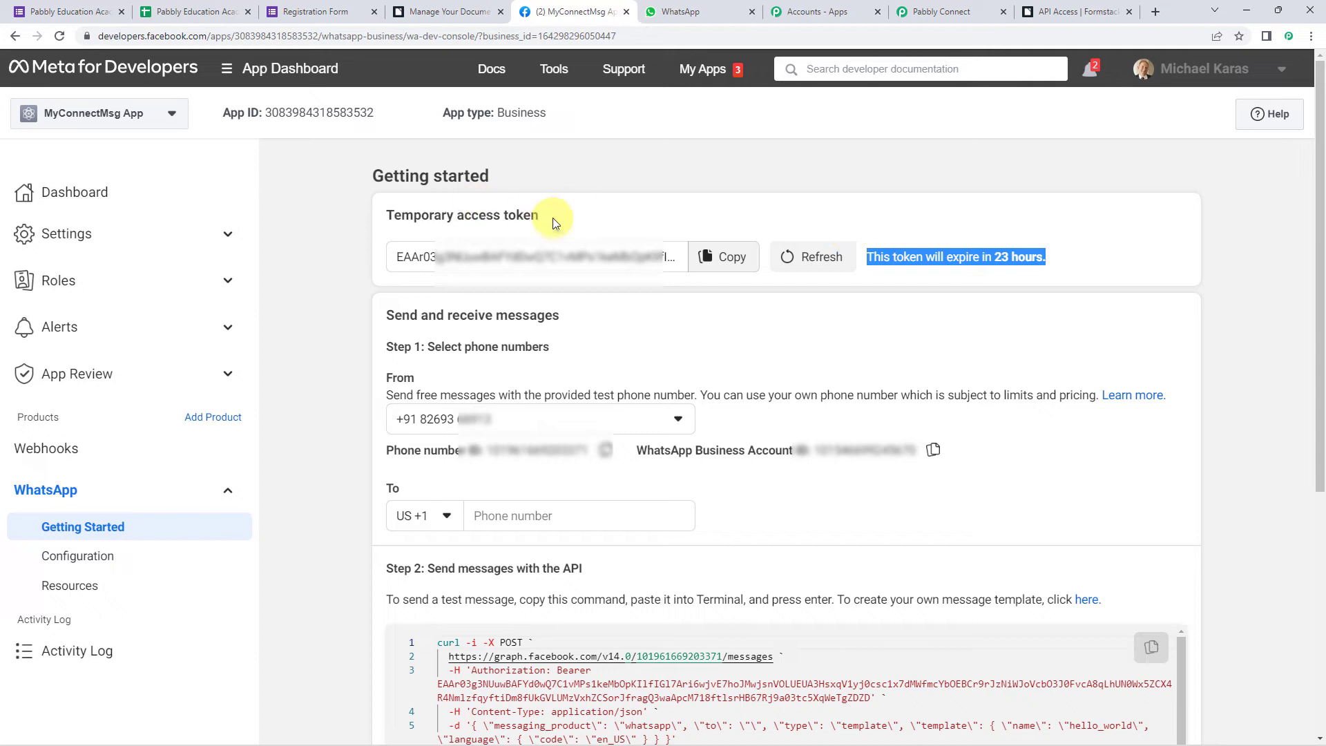
click(928, 7)
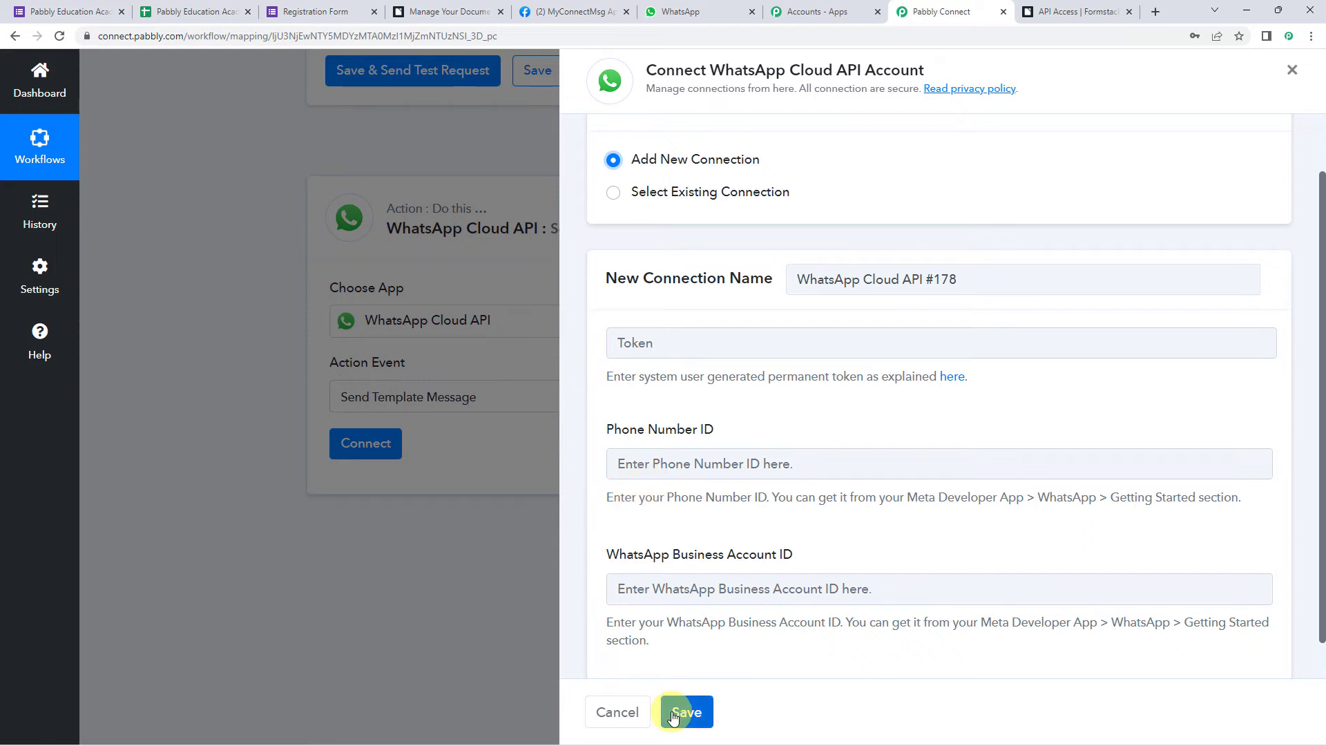
- Connect the WhatsApp step through existing connection WhatsApp Cloud API #177 and save it
click(655, 191)
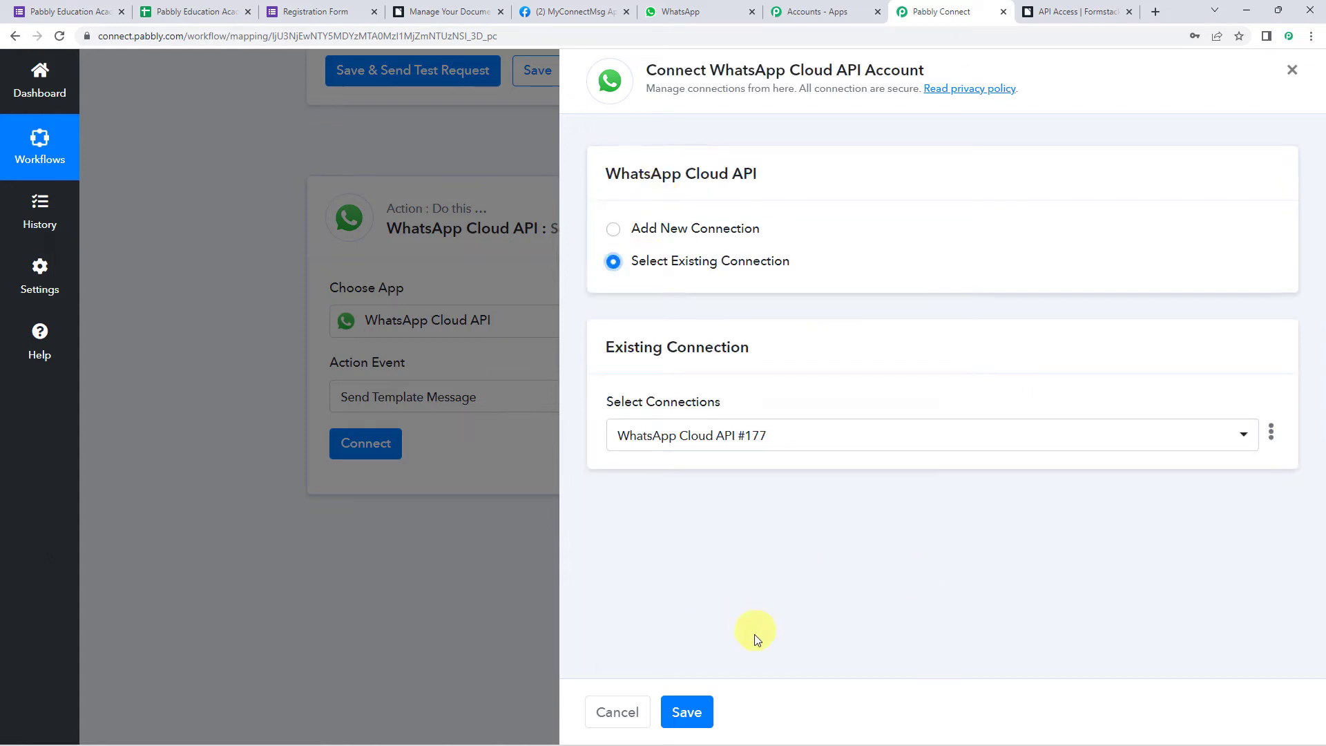
click(688, 713)
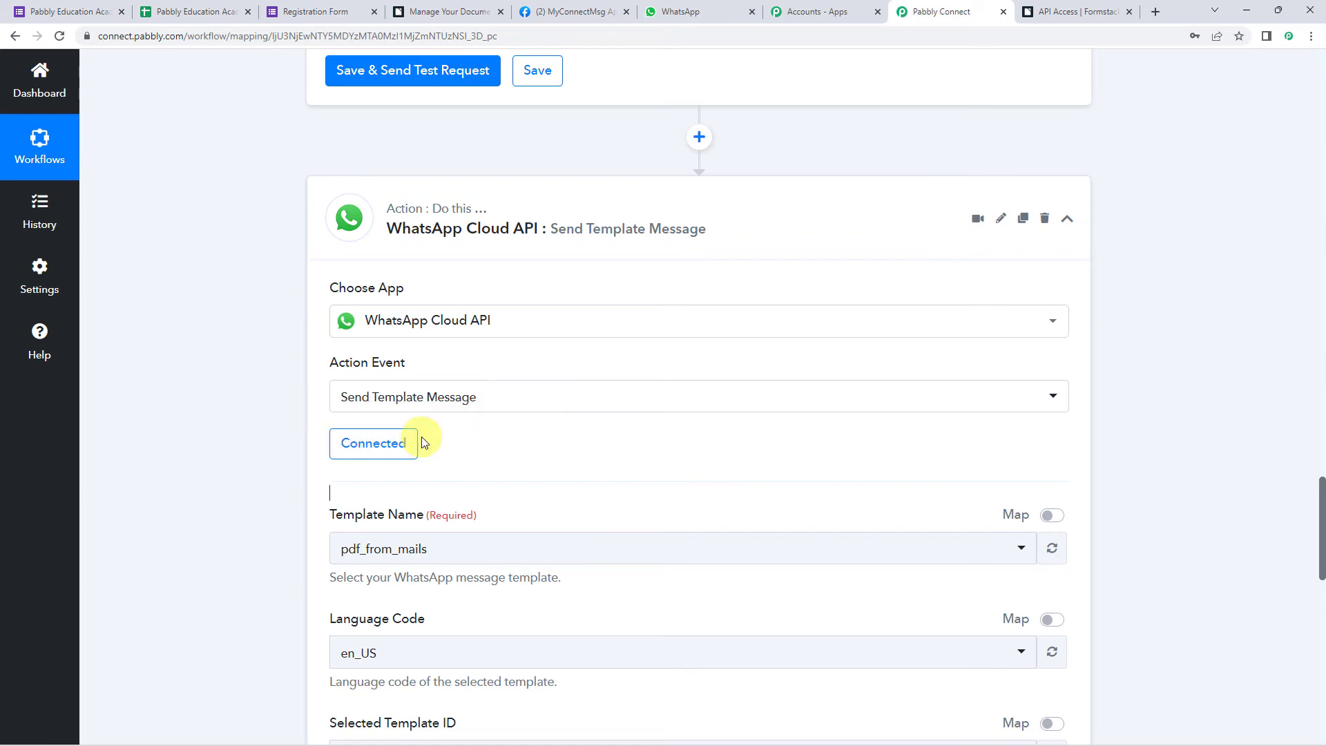
scroll(424, 442, down, 2)
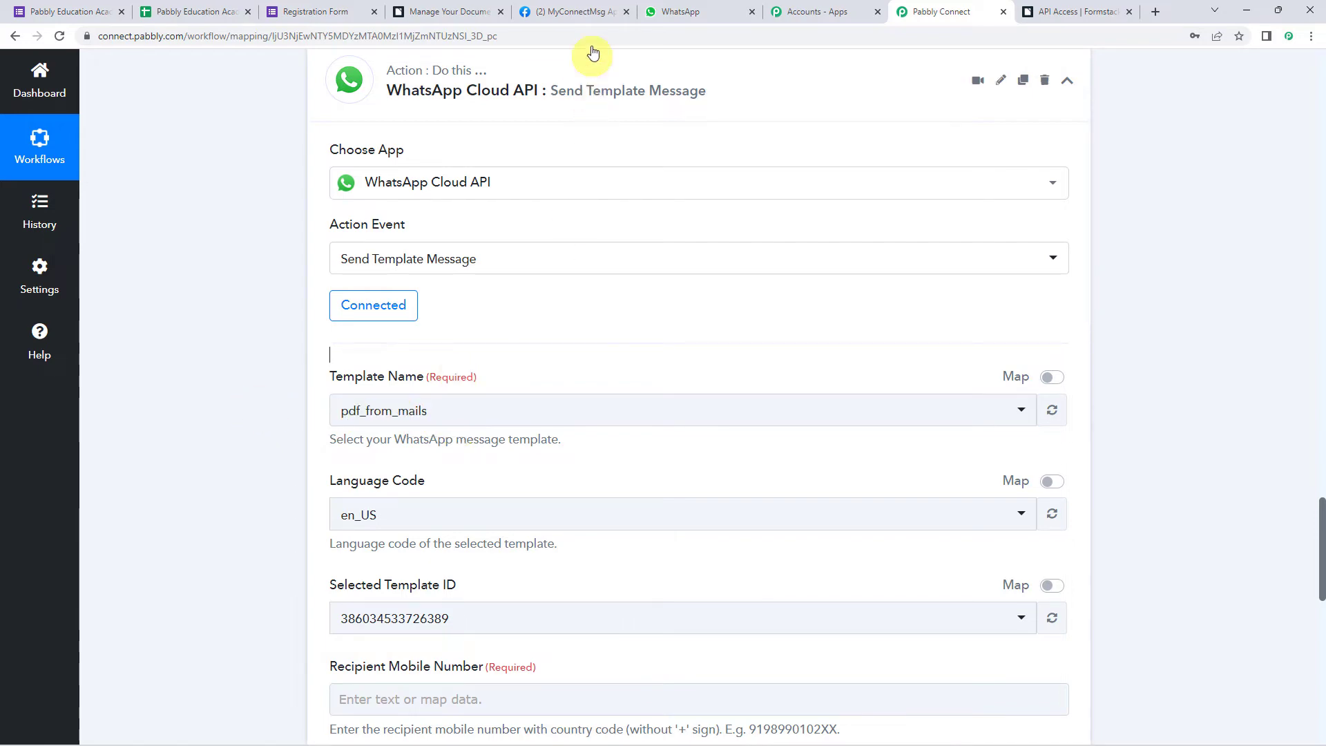
- From Step 2 of MyConnectMsg's getting-started guide, open the message templates management page
click(565, 7)
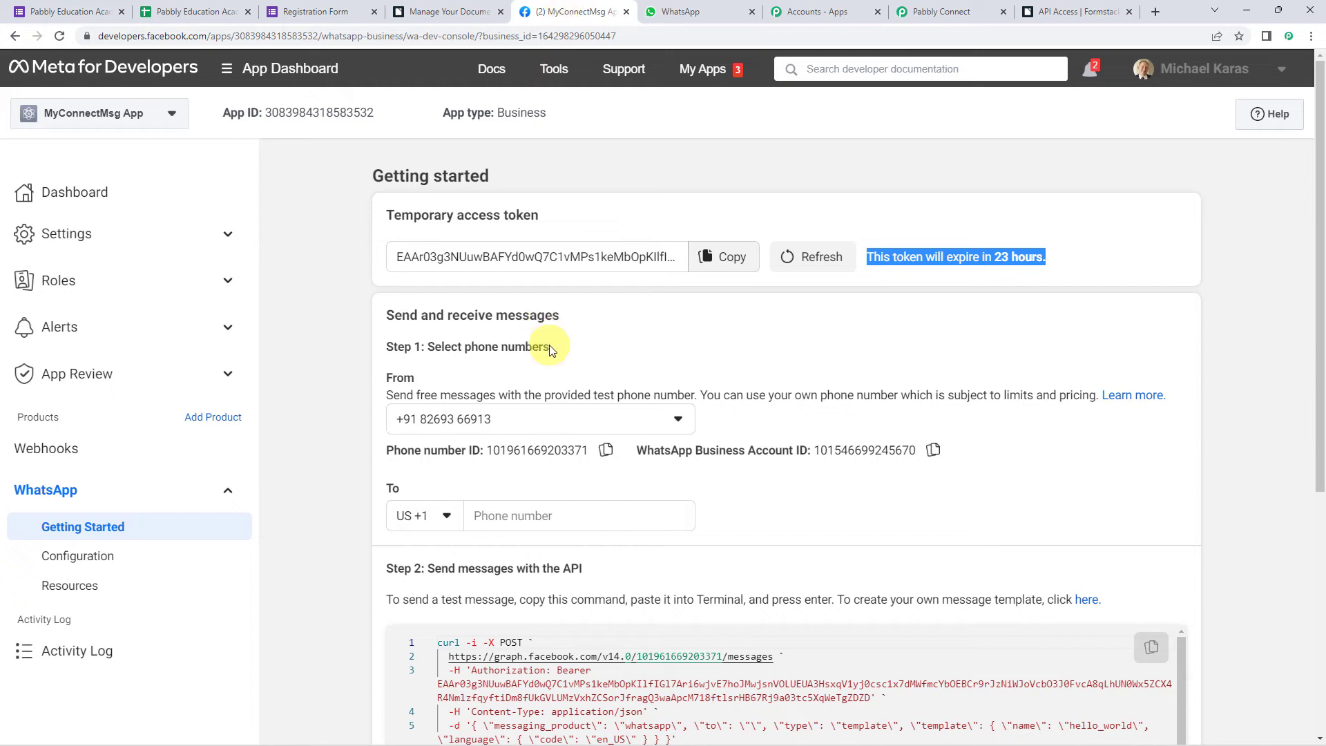
scroll(549, 345, down, 4)
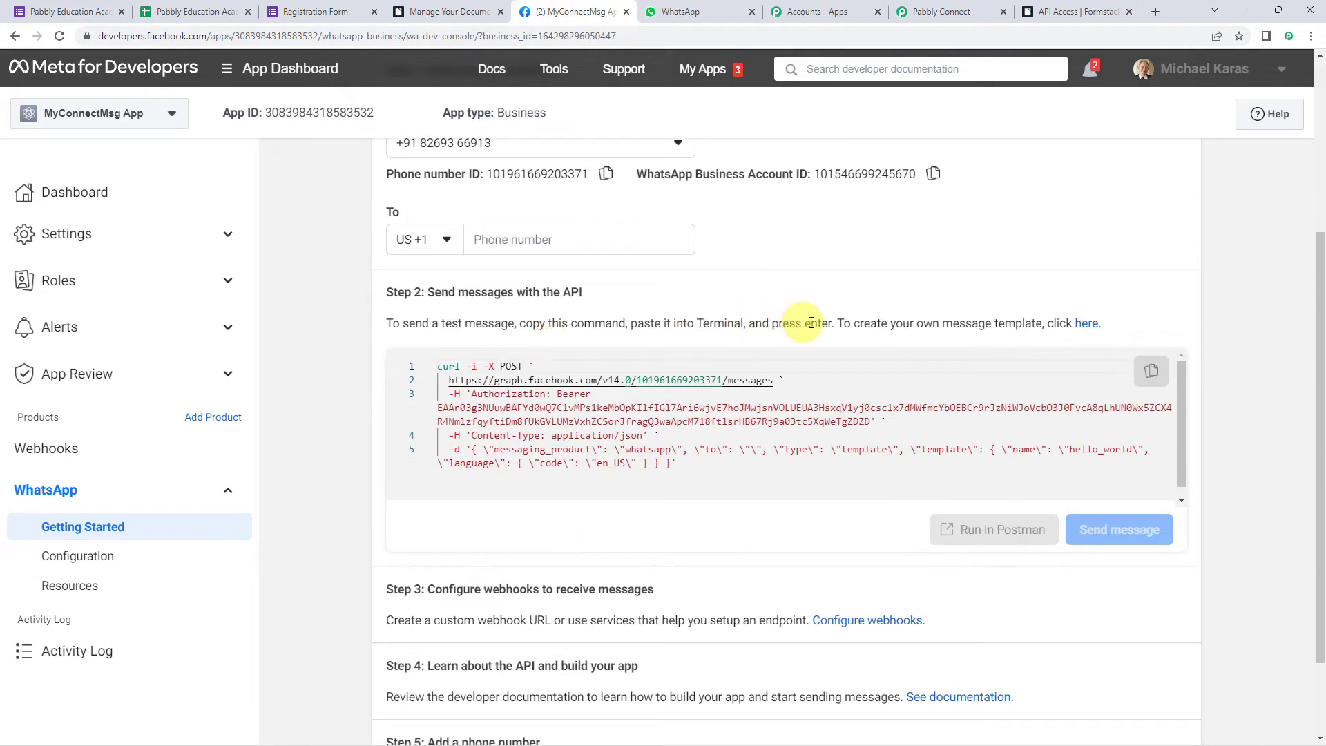
drag(829, 323, 1031, 329)
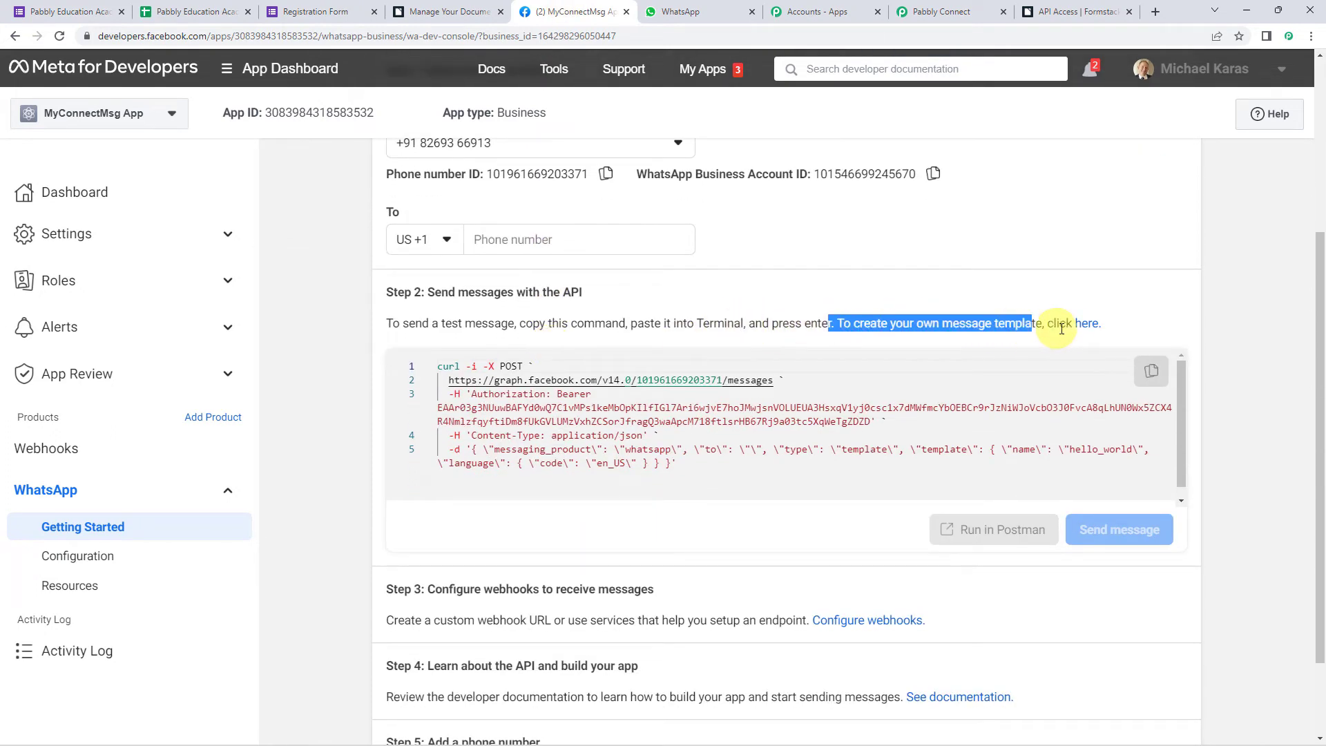
click(1088, 324)
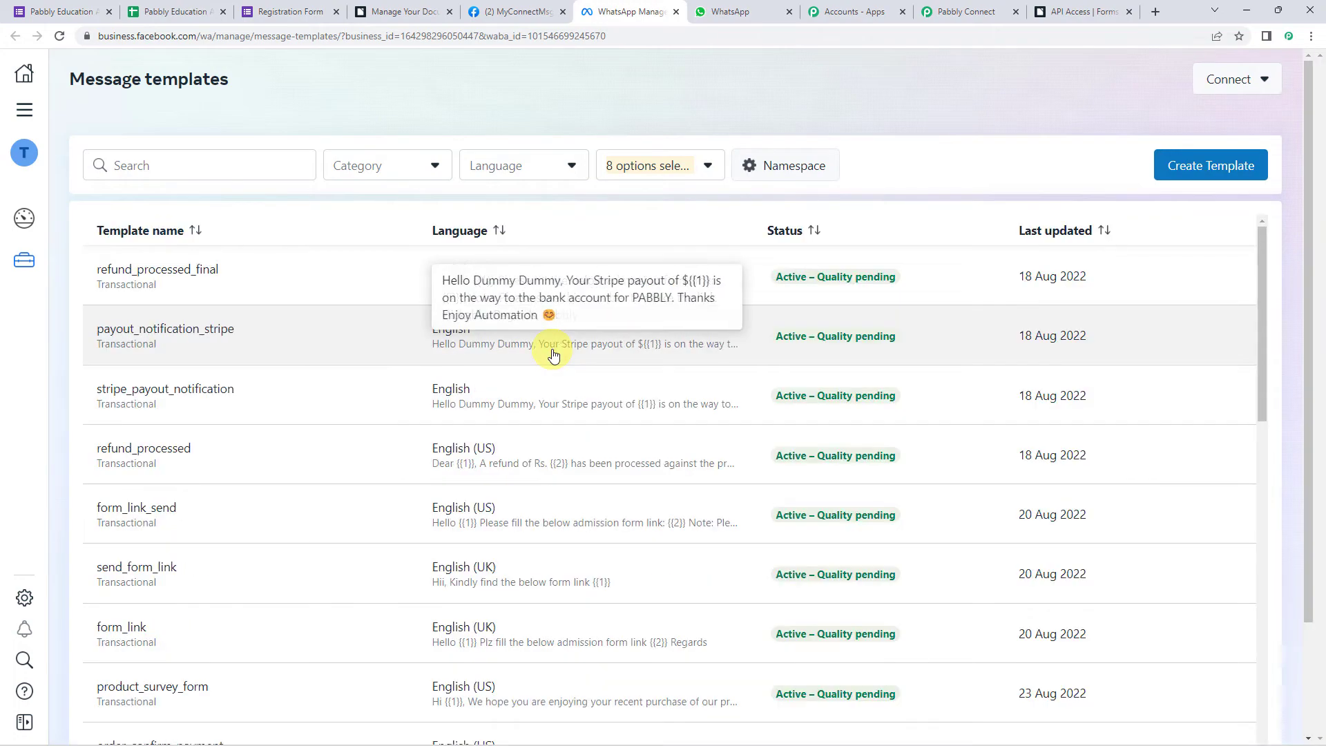
- Filter WhatsApp Manager's message templates by searching 'certifi'
scroll(553, 354, down, 12)
scroll(553, 355, up, 6)
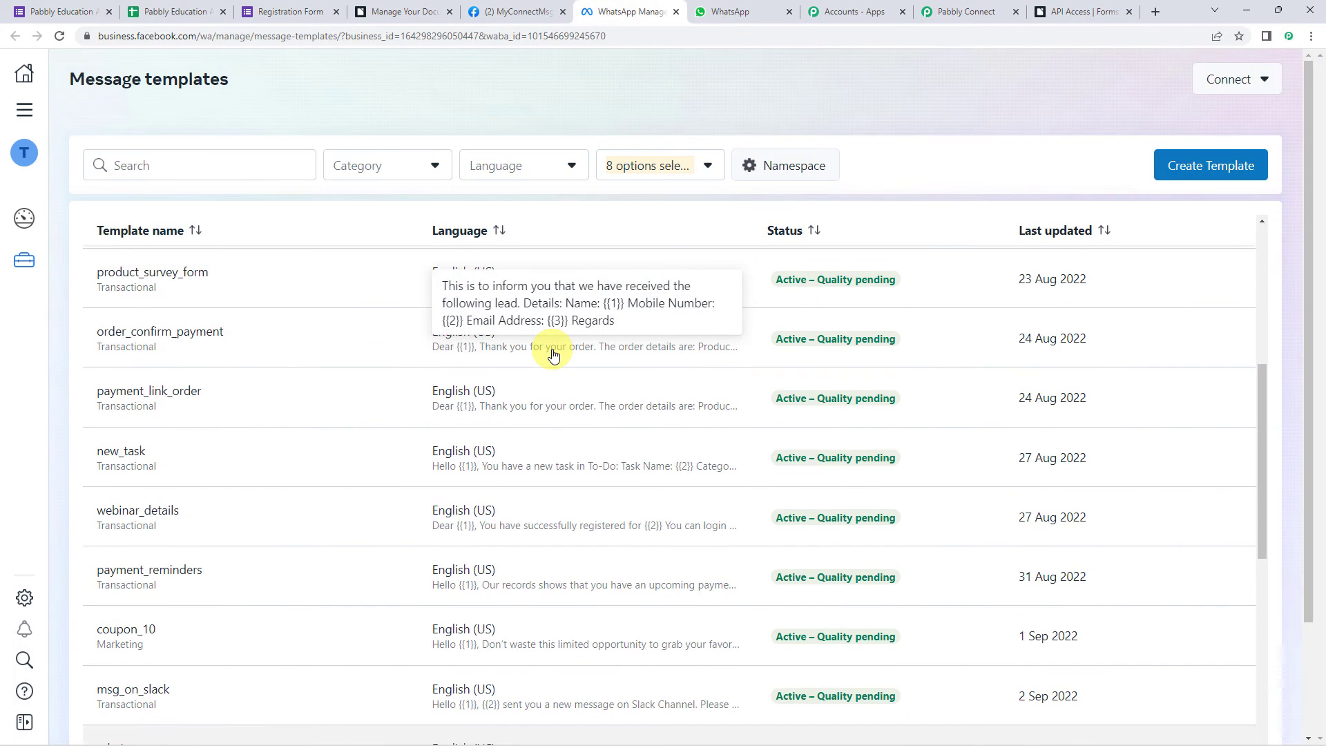
scroll(553, 355, up, 6)
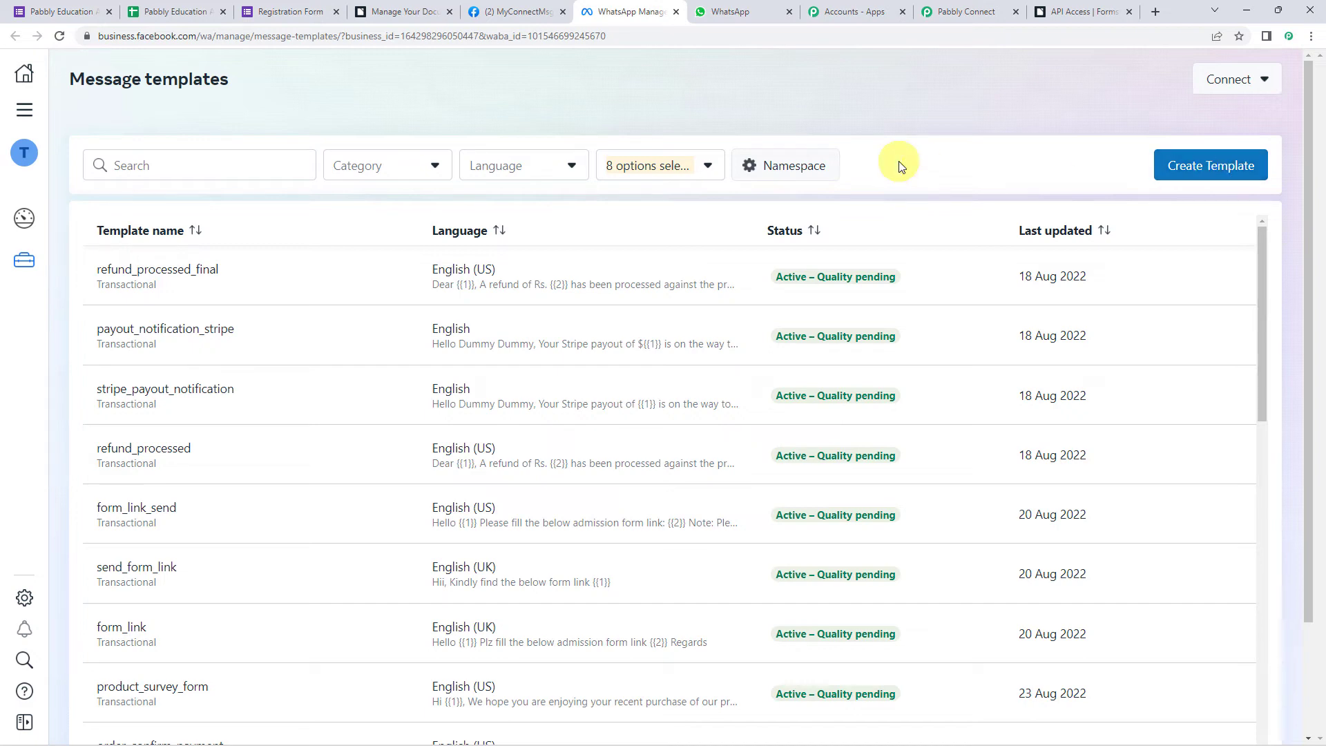
click(264, 160)
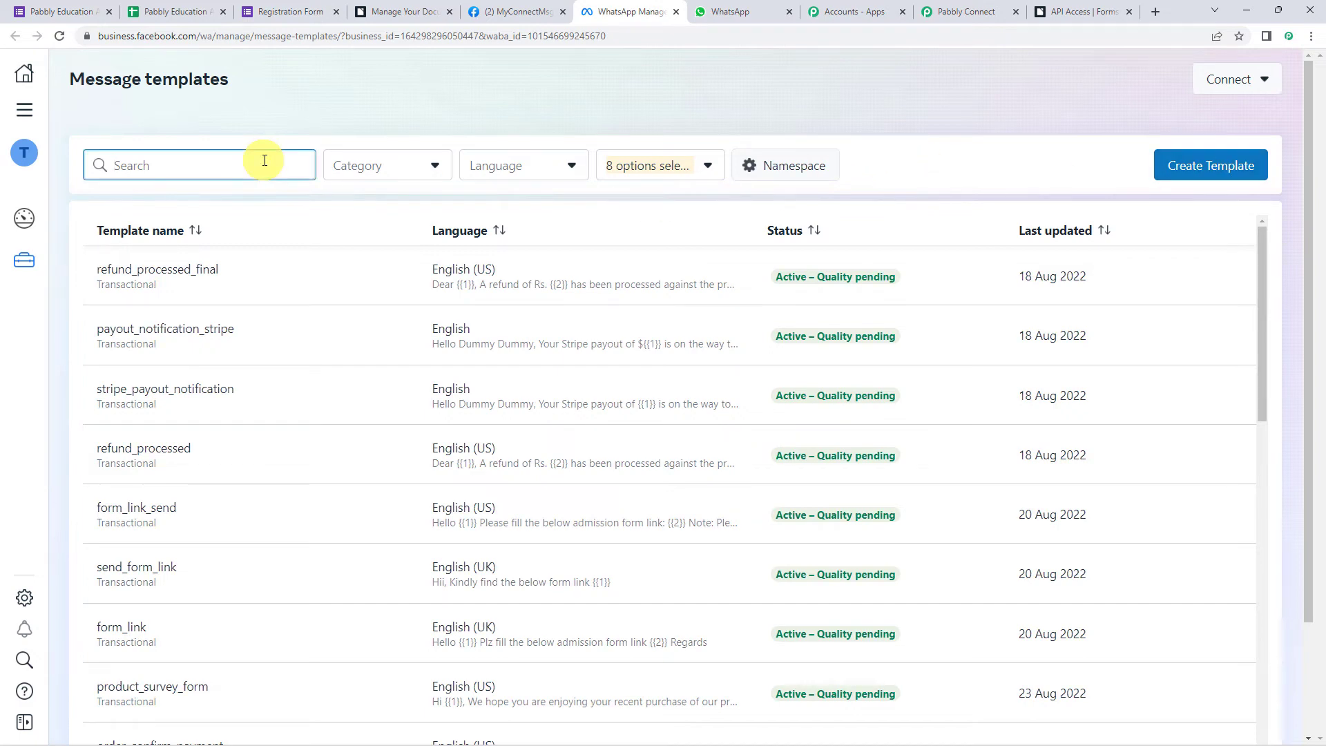
text(certi)
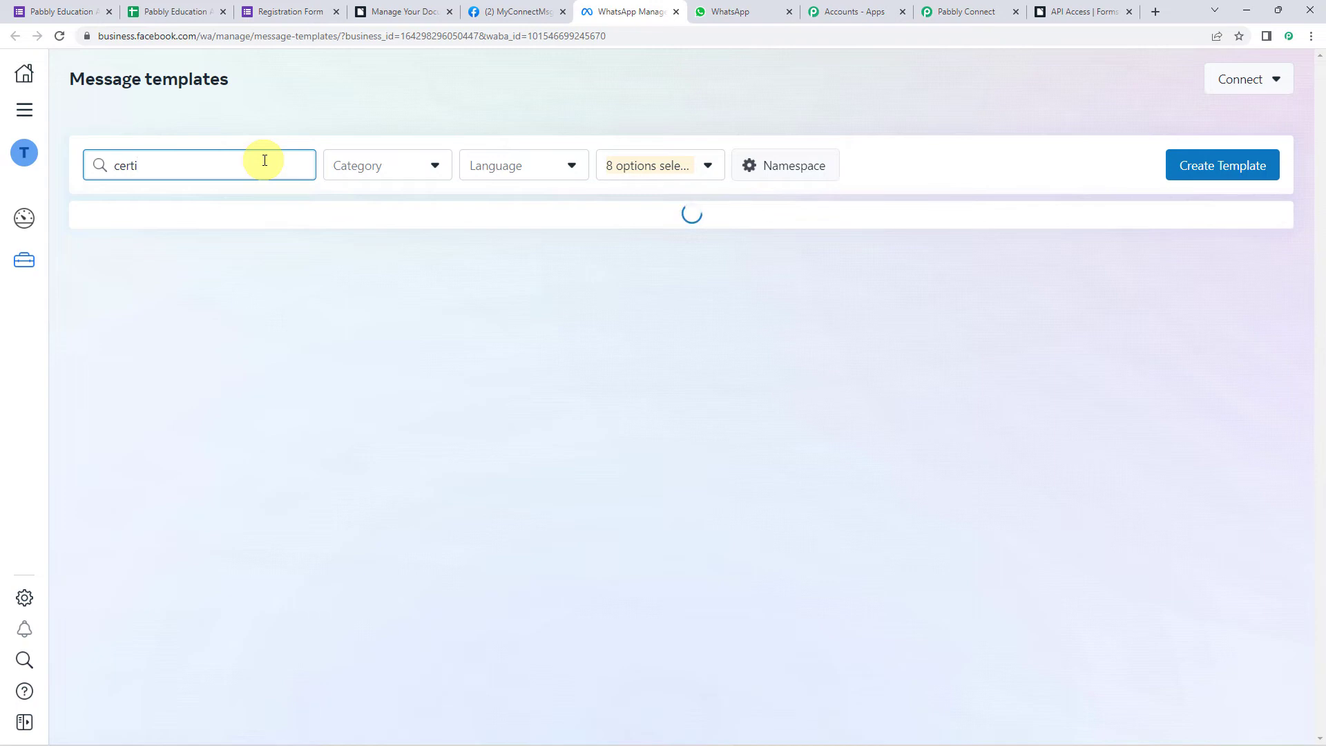
text(fi)
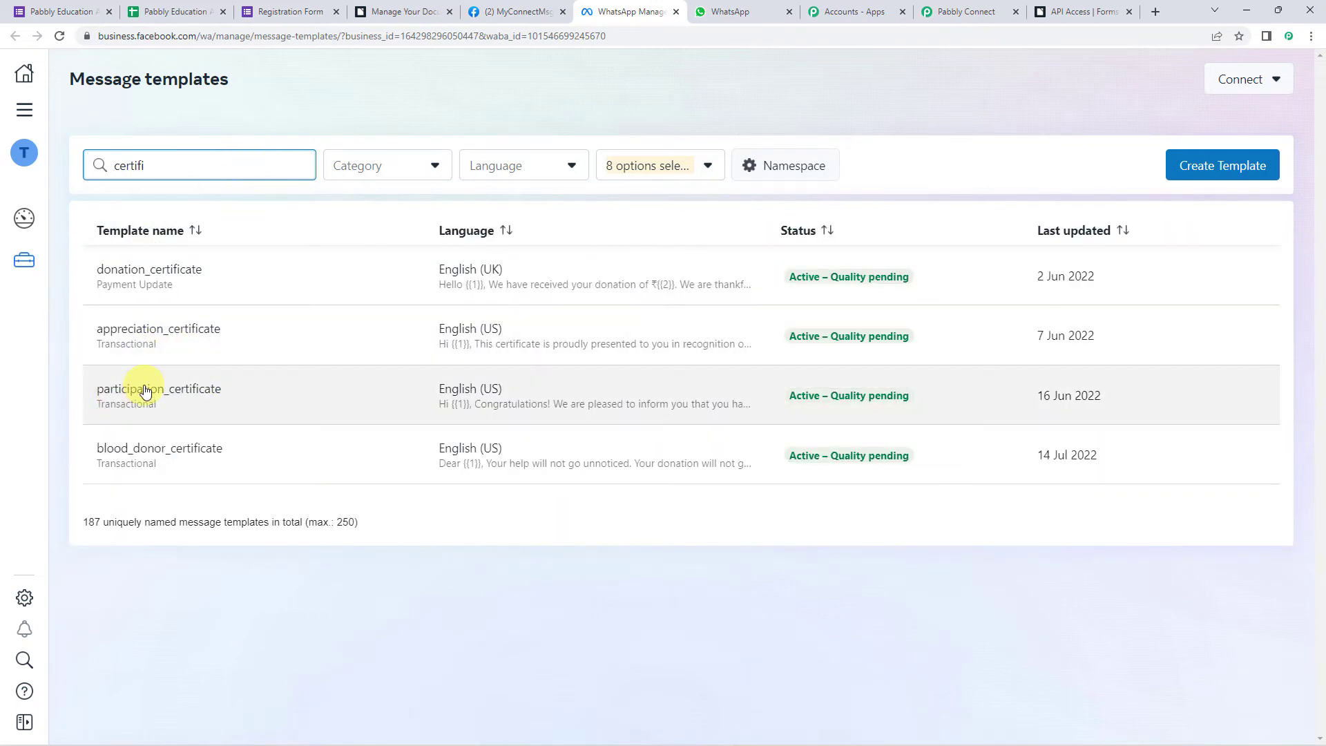
- Open participation_certificate and review its Document header and body variables {{1}}, {{2}}, {{3}}
click(145, 391)
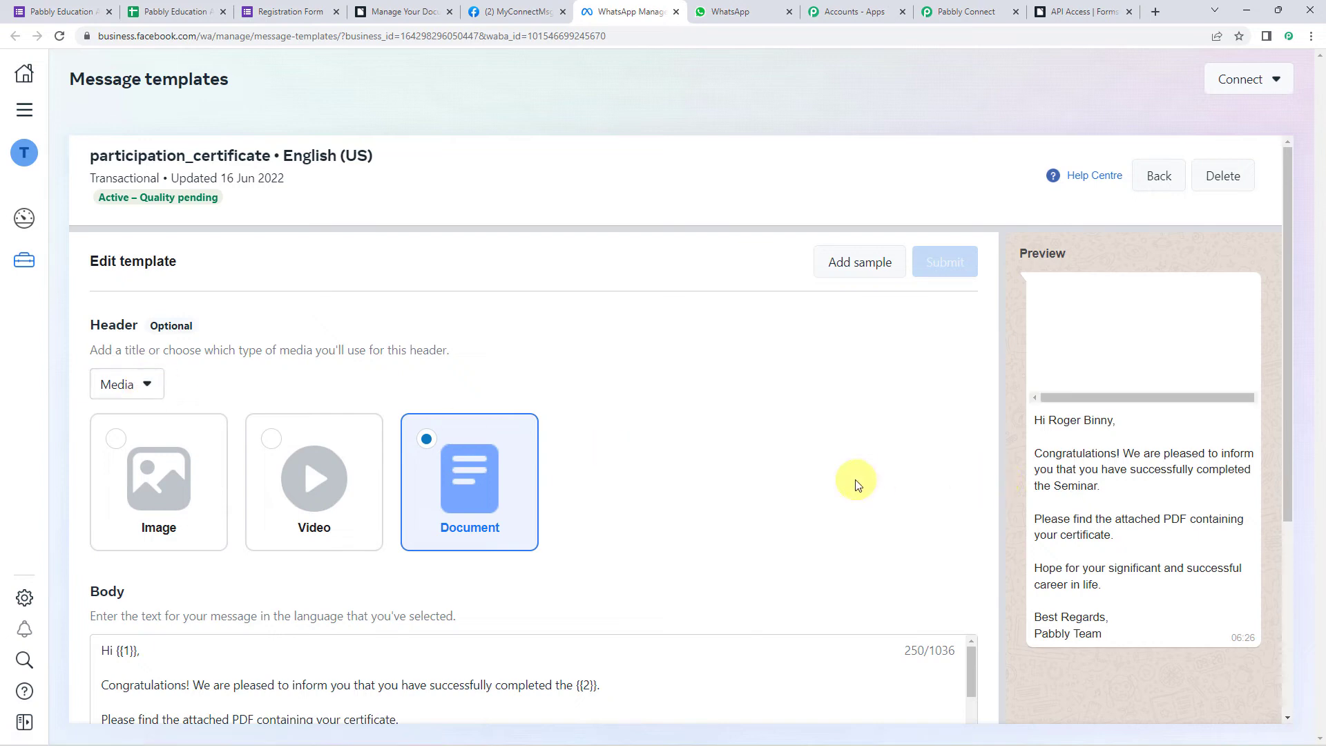
scroll(772, 470, down, 4)
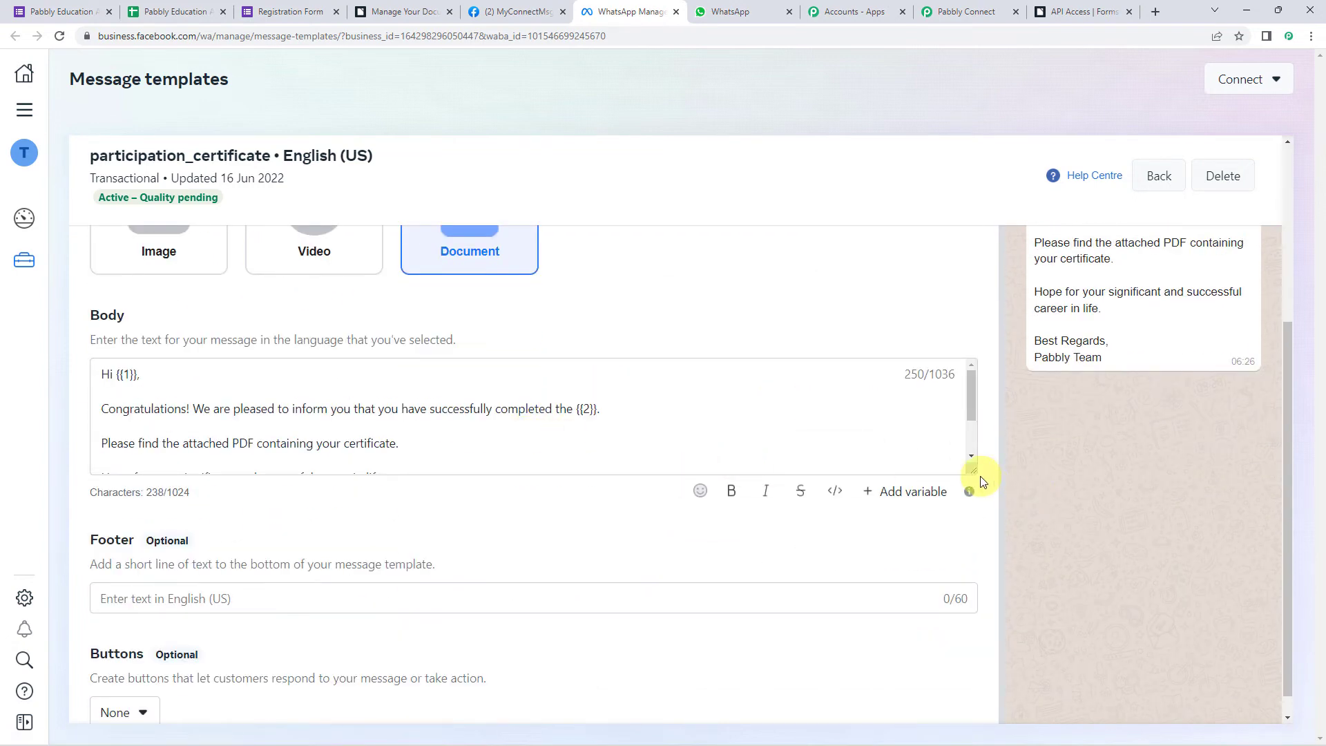
drag(974, 472, 950, 621)
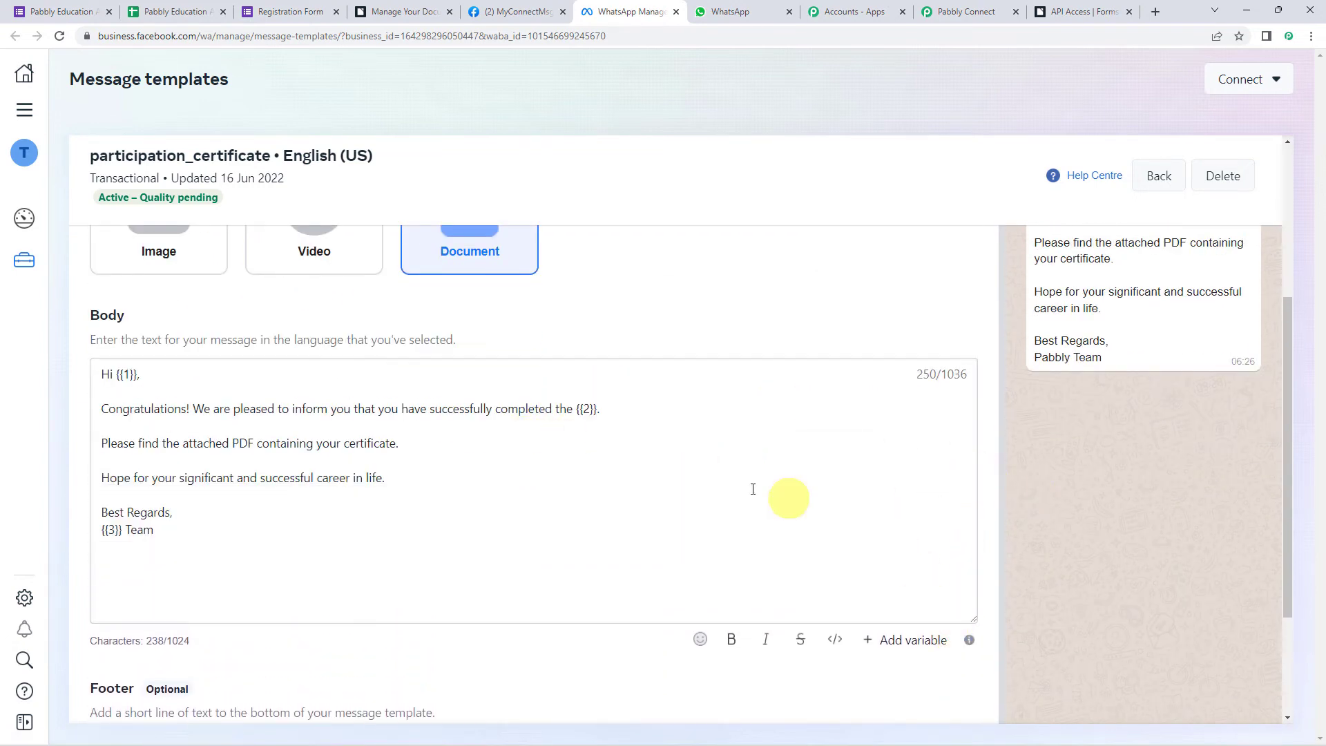
double_click(127, 375)
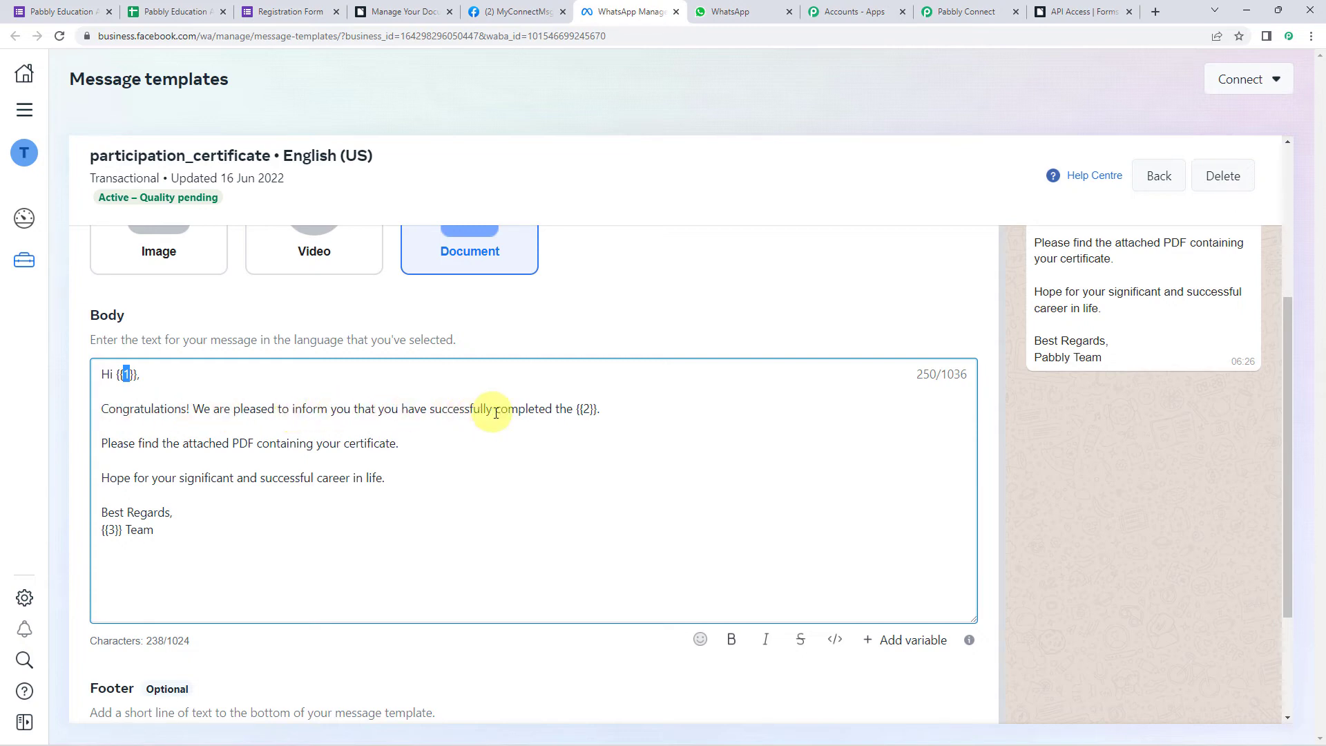
double_click(584, 408)
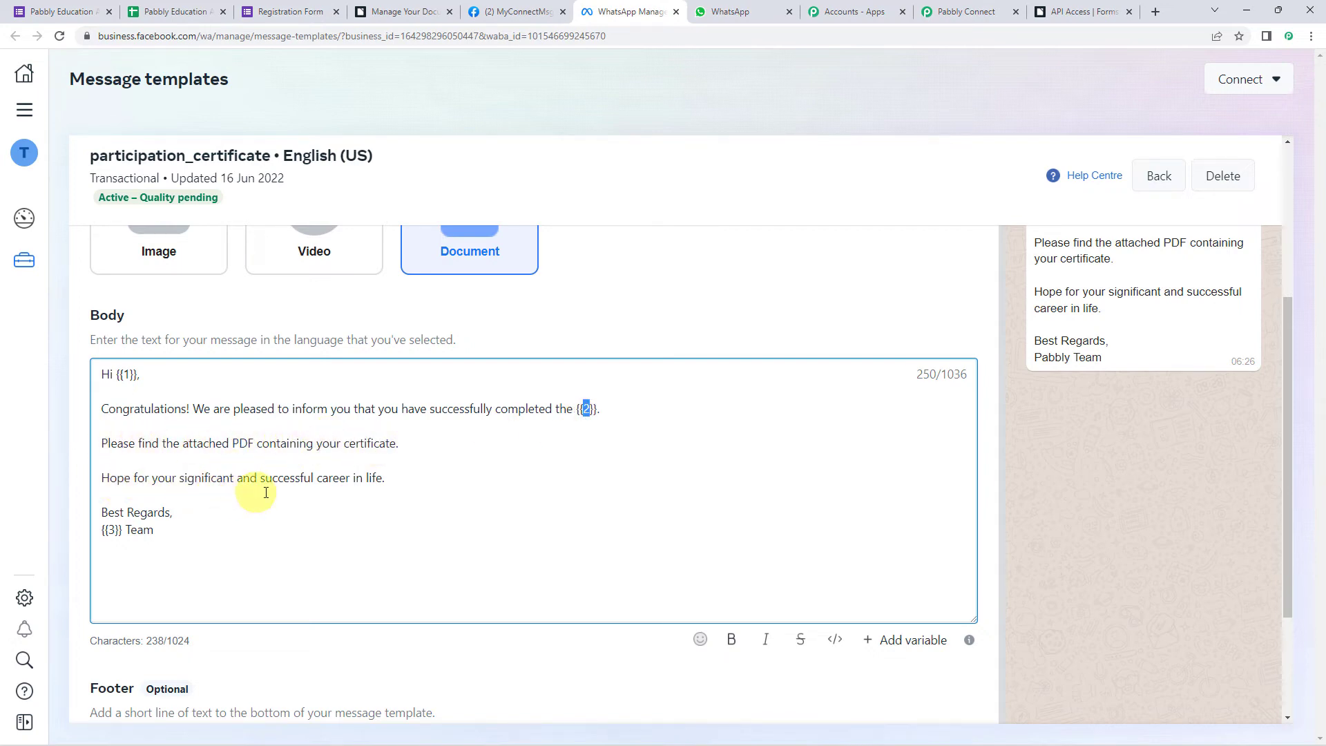
double_click(111, 530)
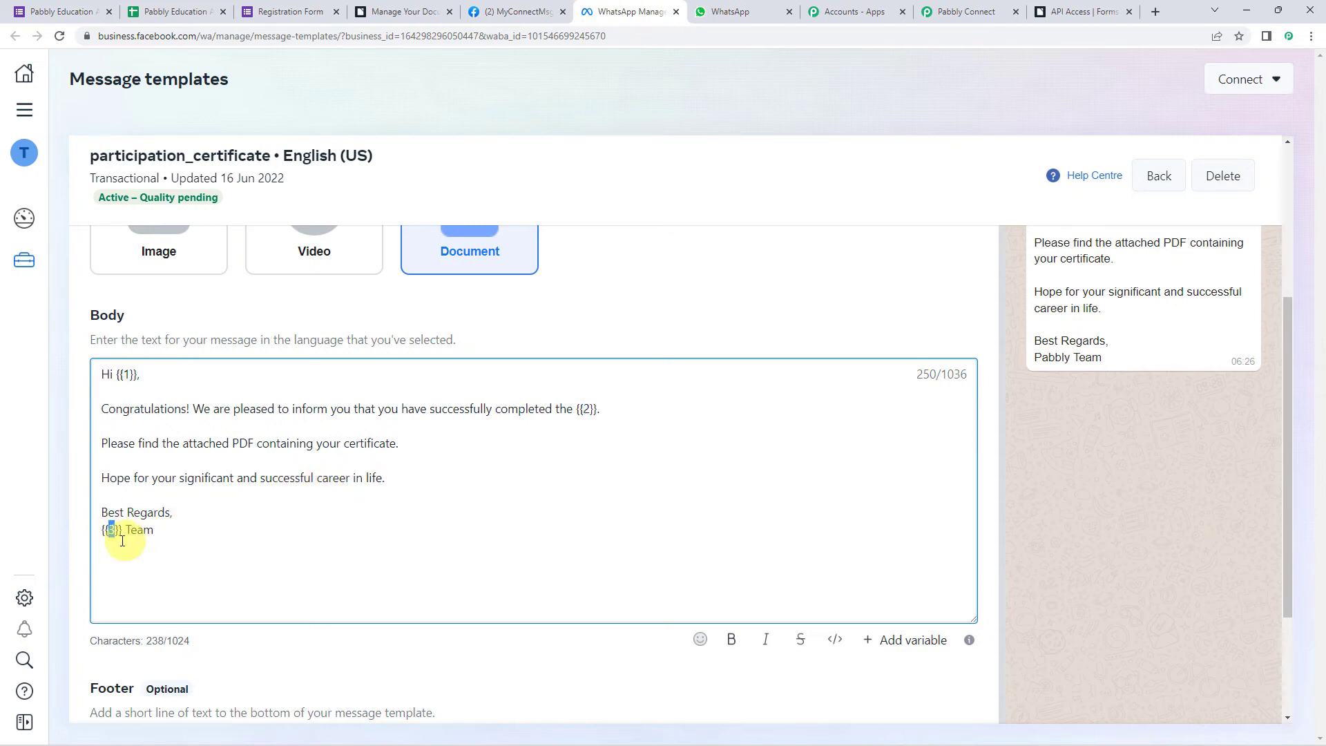
scroll(935, 453, up, 4)
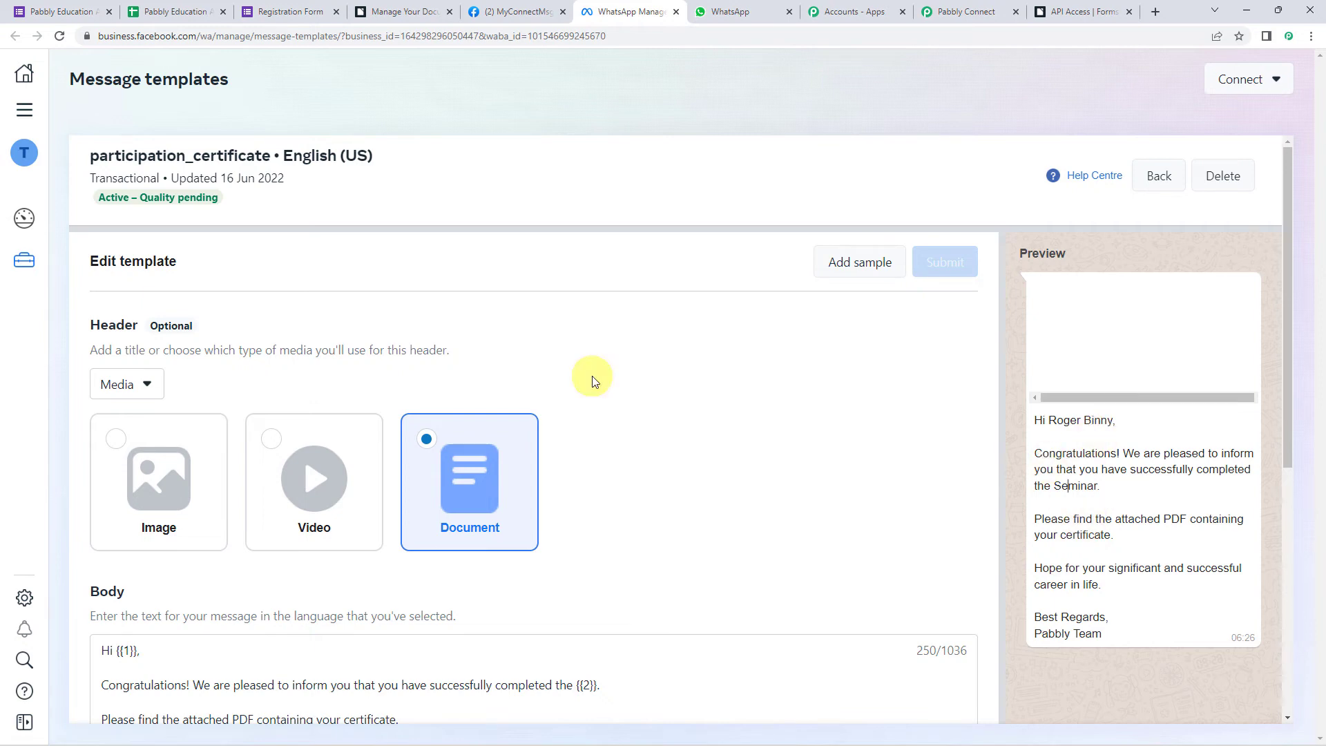
double_click(169, 156)
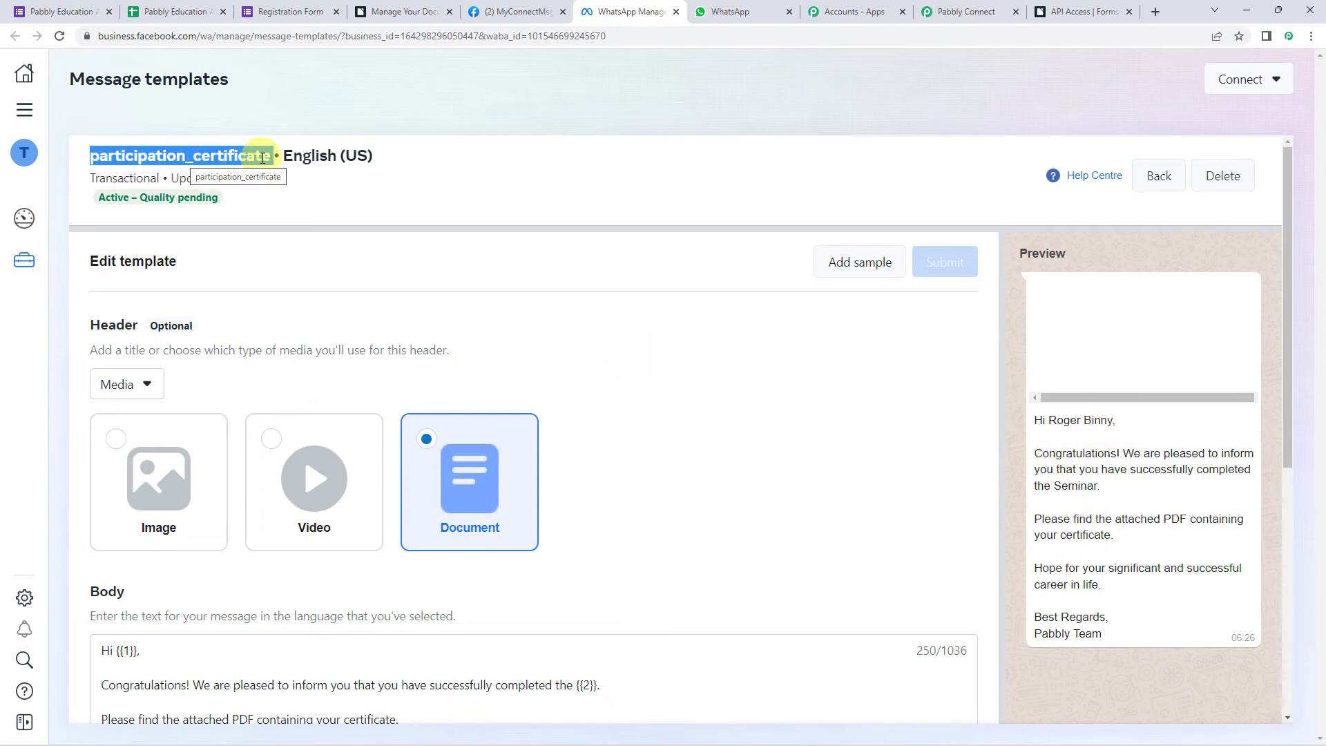
- Back in Pabbly Connect, search 'part' and choose the participation_certificate template, then focus Recipient Mobile Number
click(942, 16)
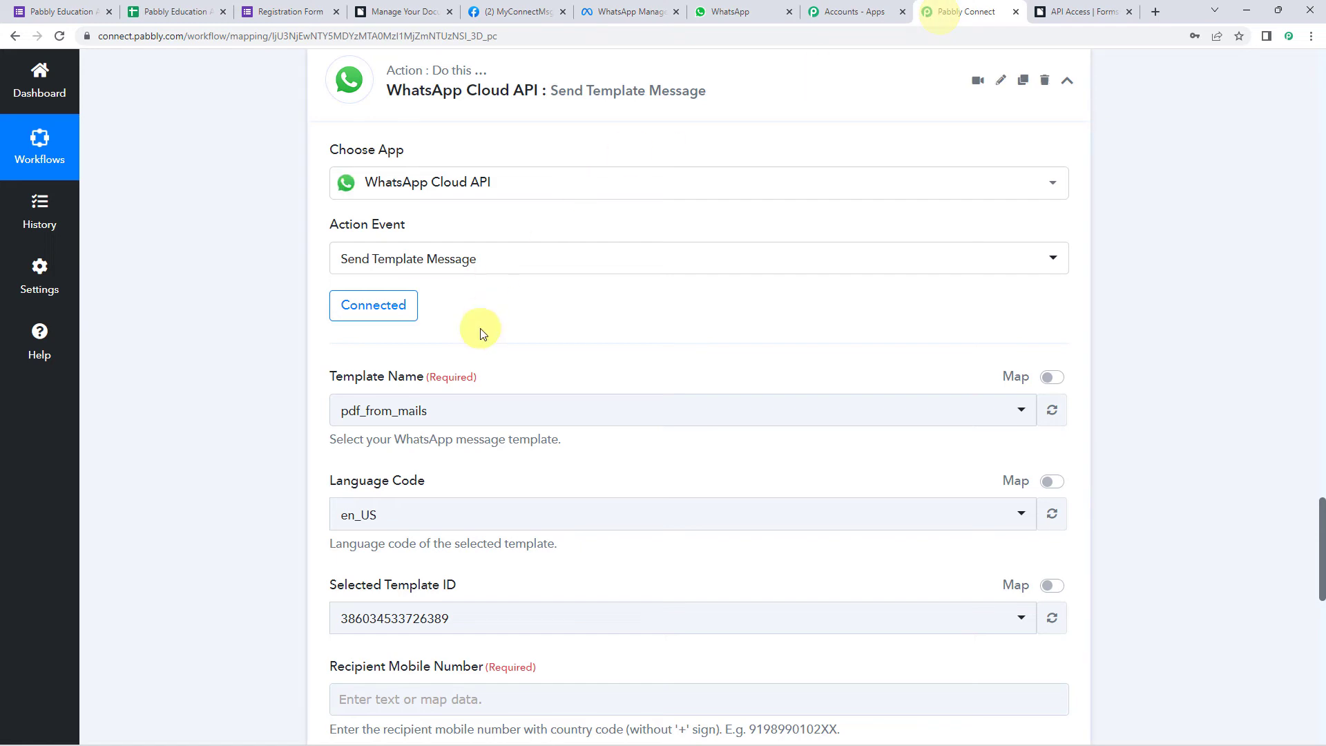
click(402, 415)
text(part)
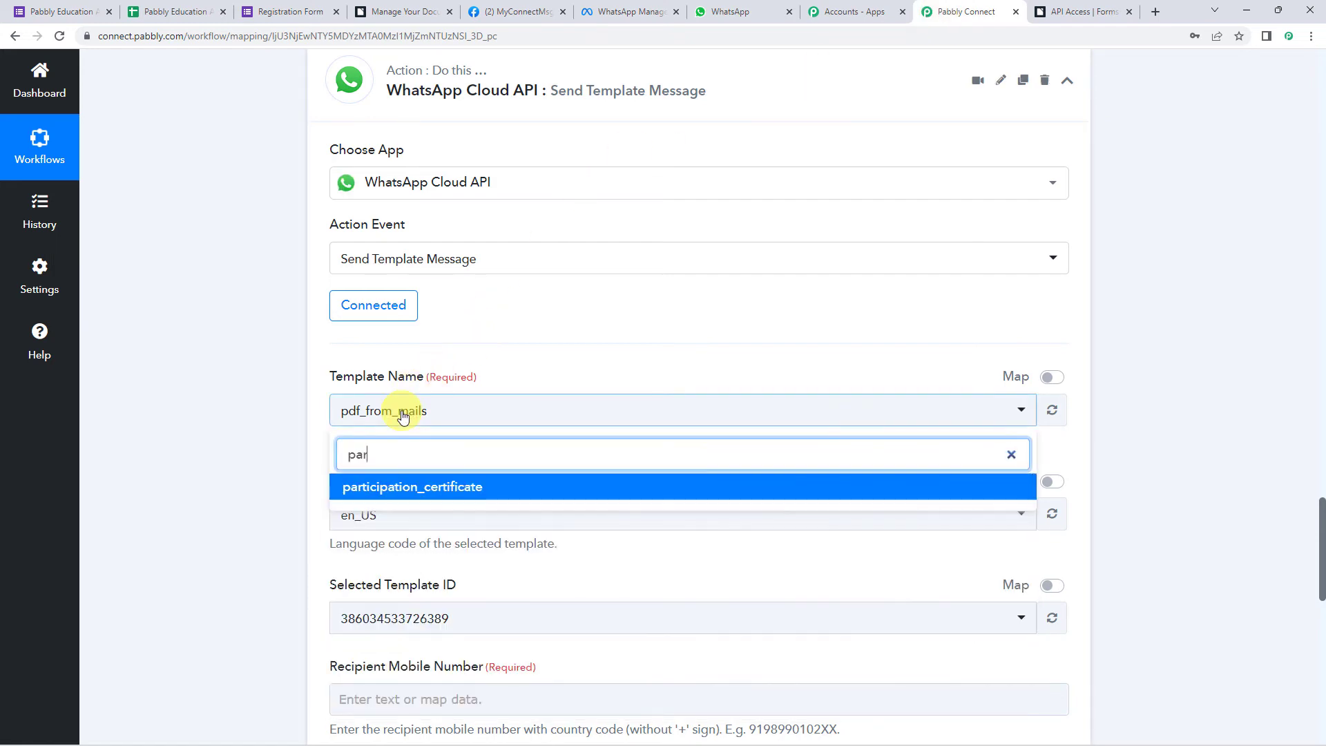
click(395, 488)
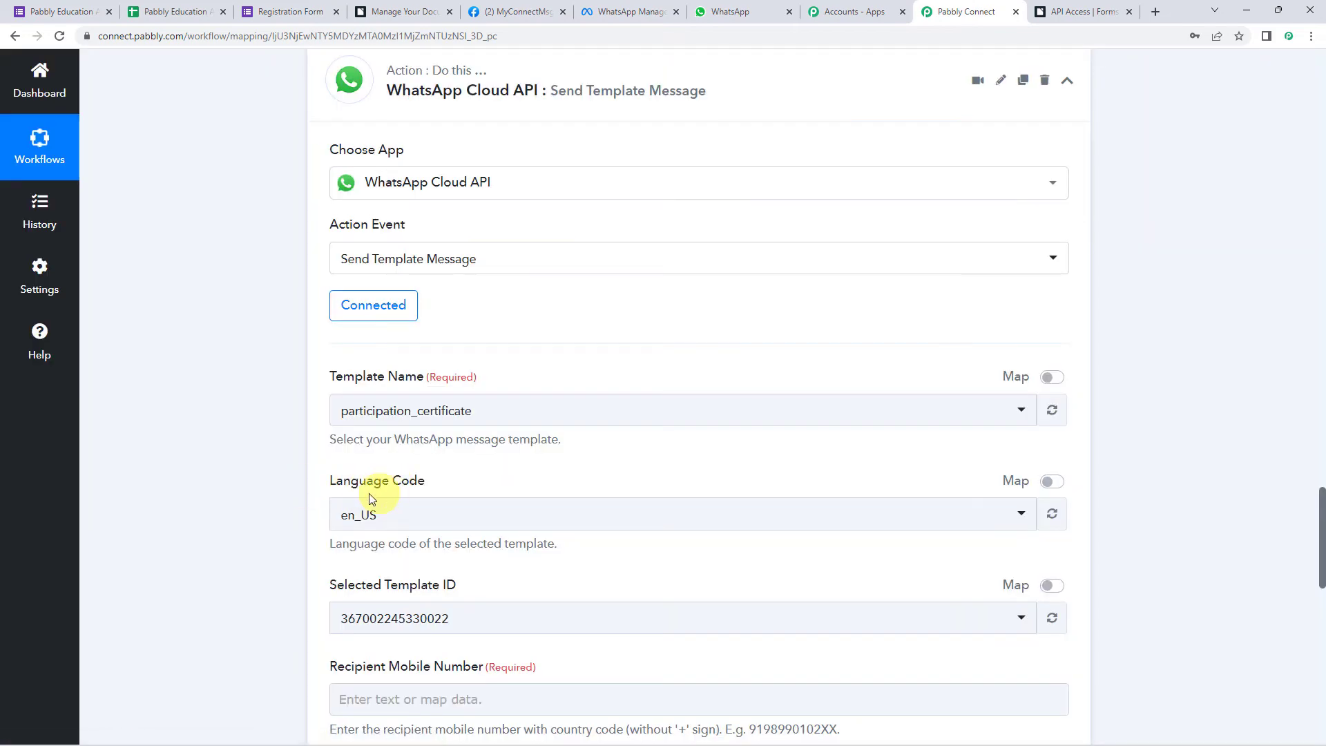
scroll(255, 475, down, 4)
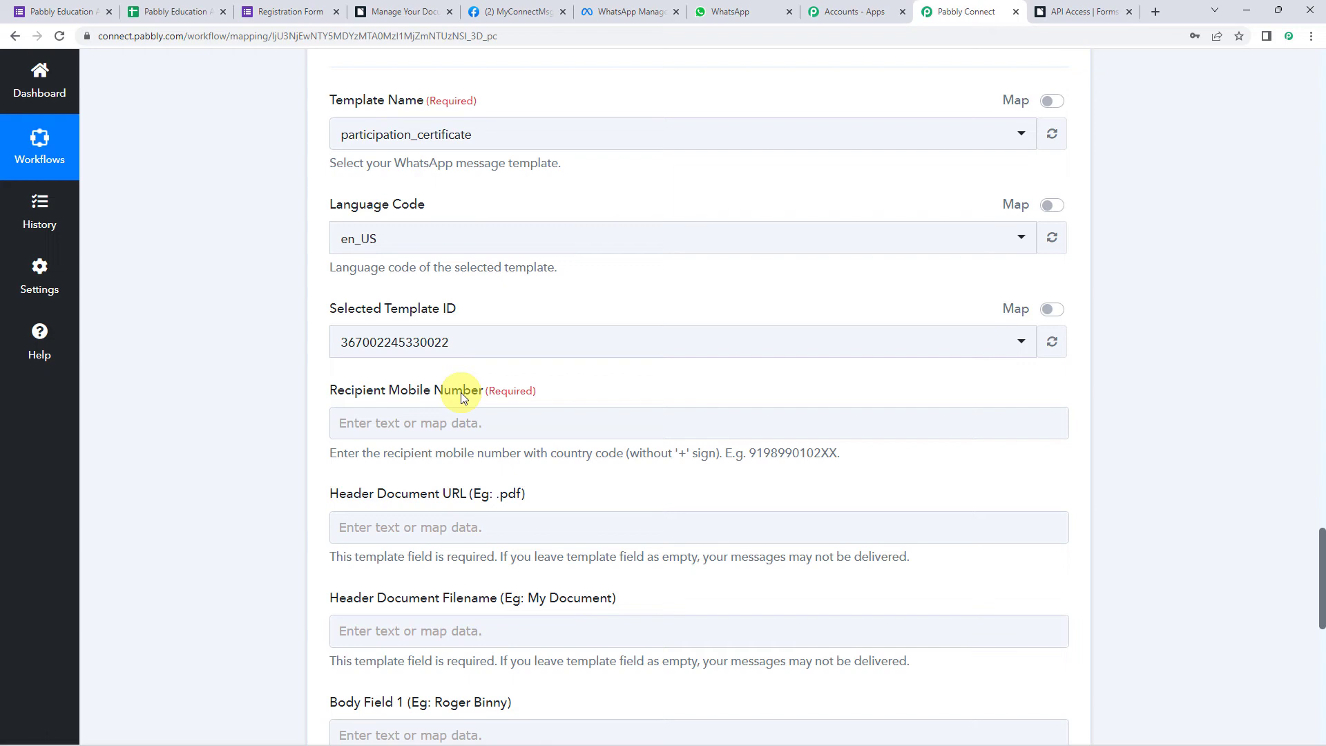
click(349, 423)
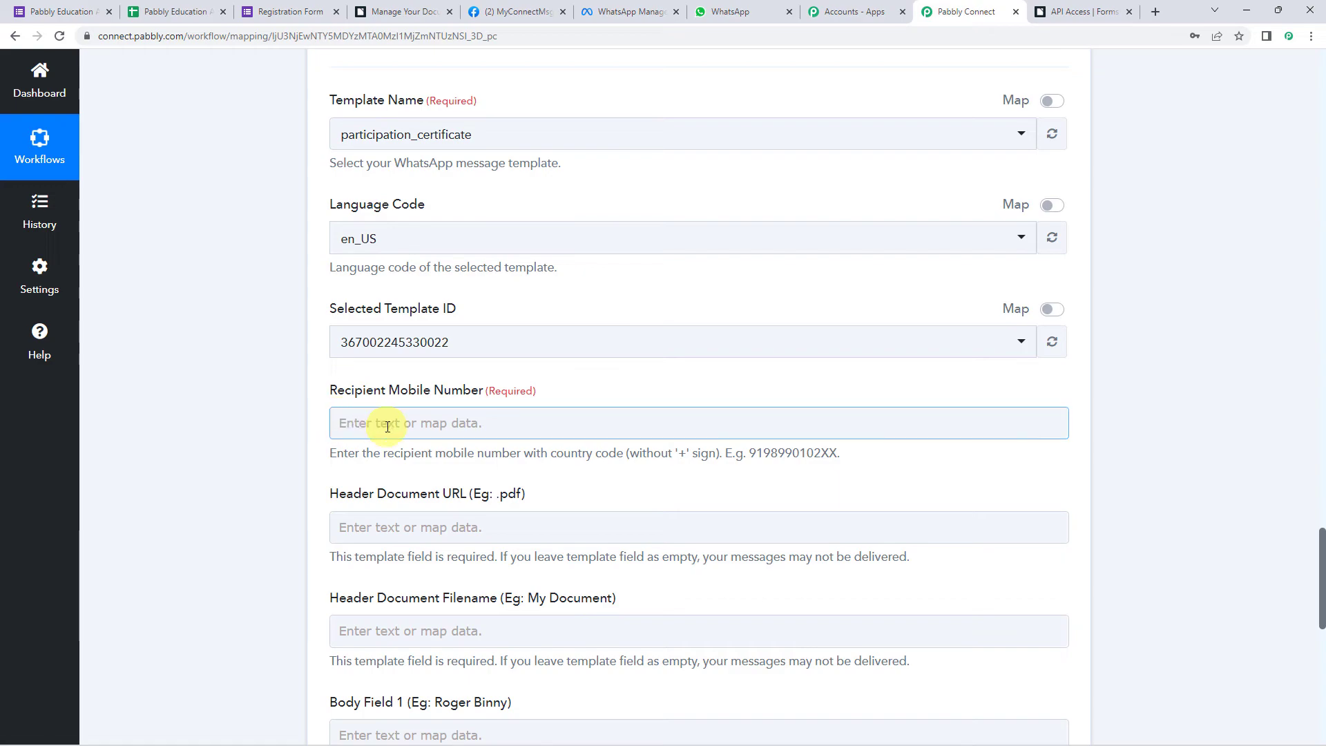
scroll(280, 448, up, 20)
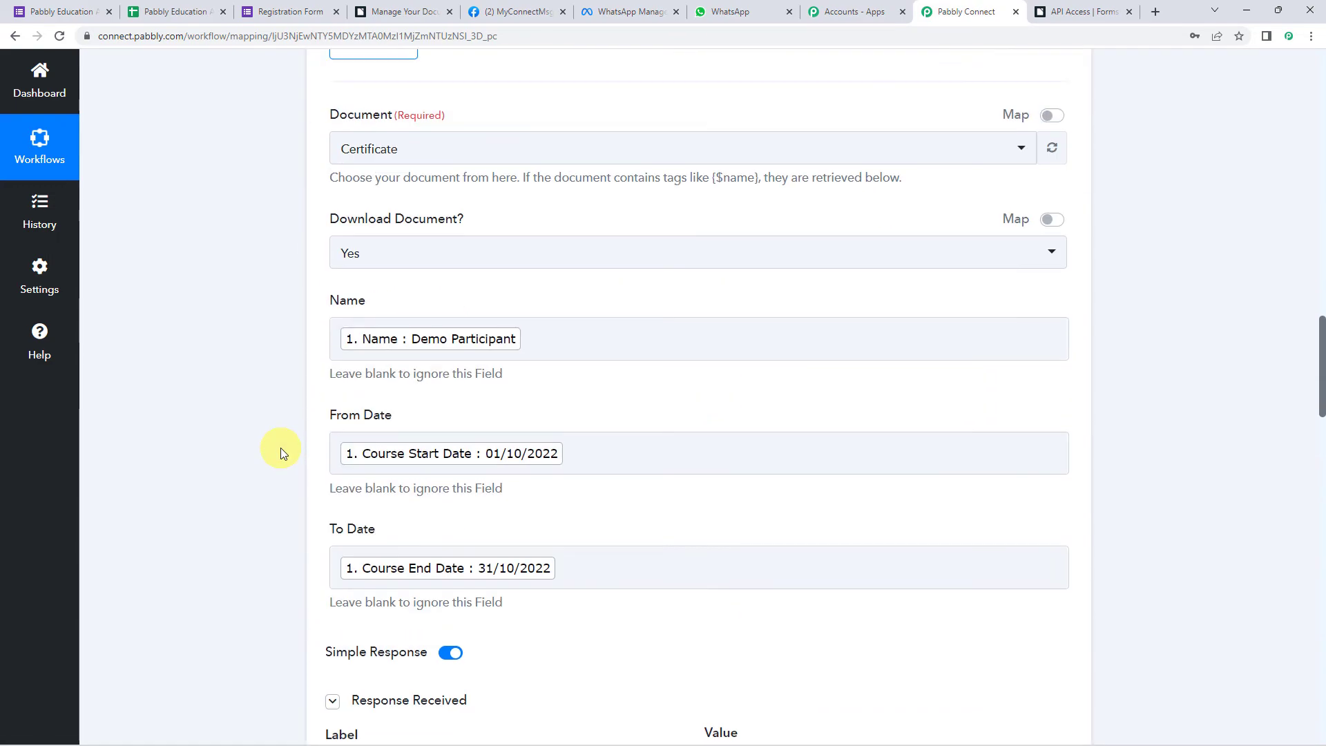
scroll(281, 447, up, 15)
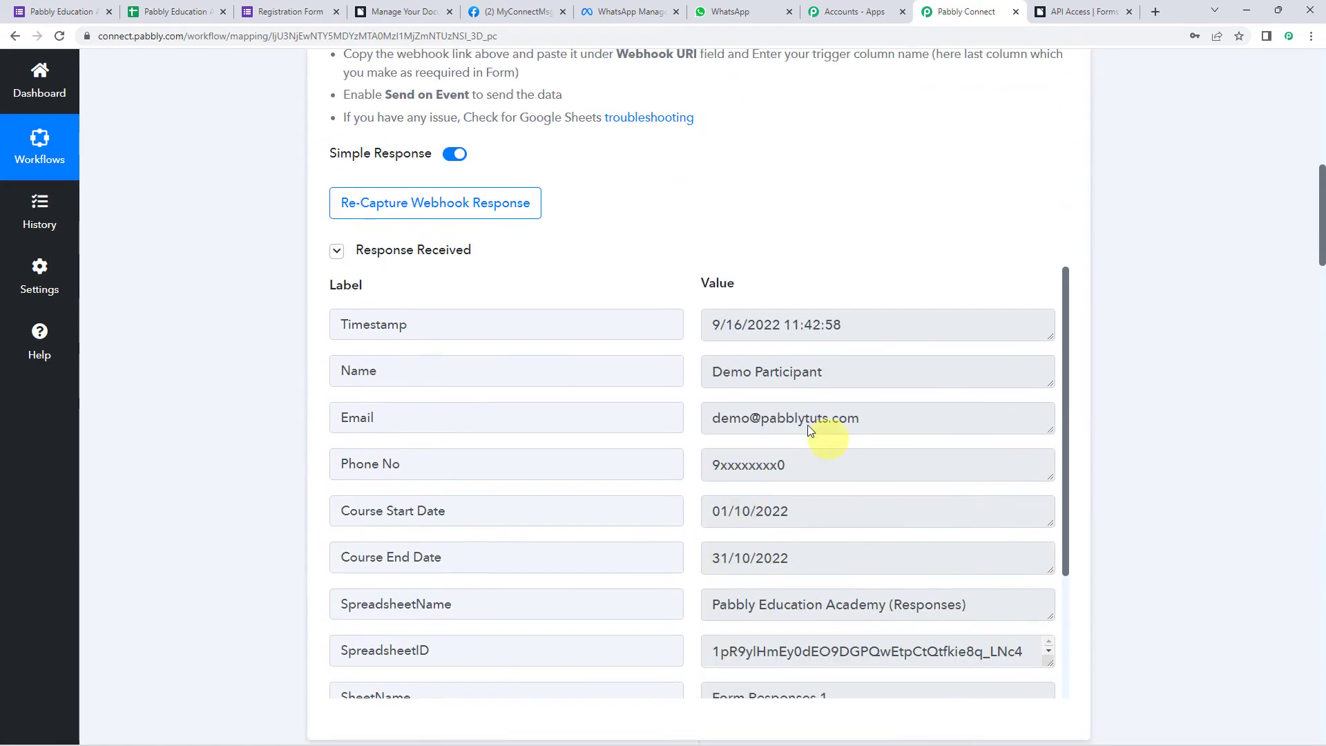
scroll(184, 429, down, 10)
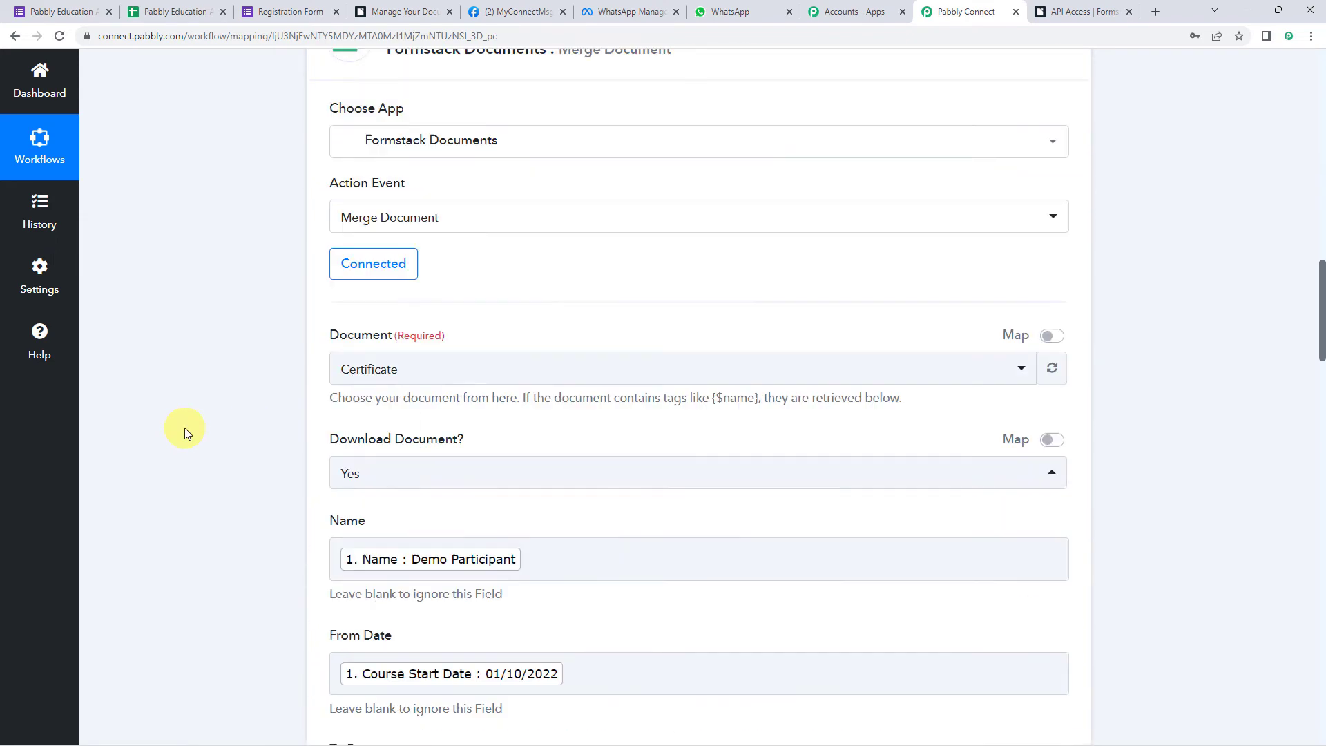
scroll(184, 428, down, 20)
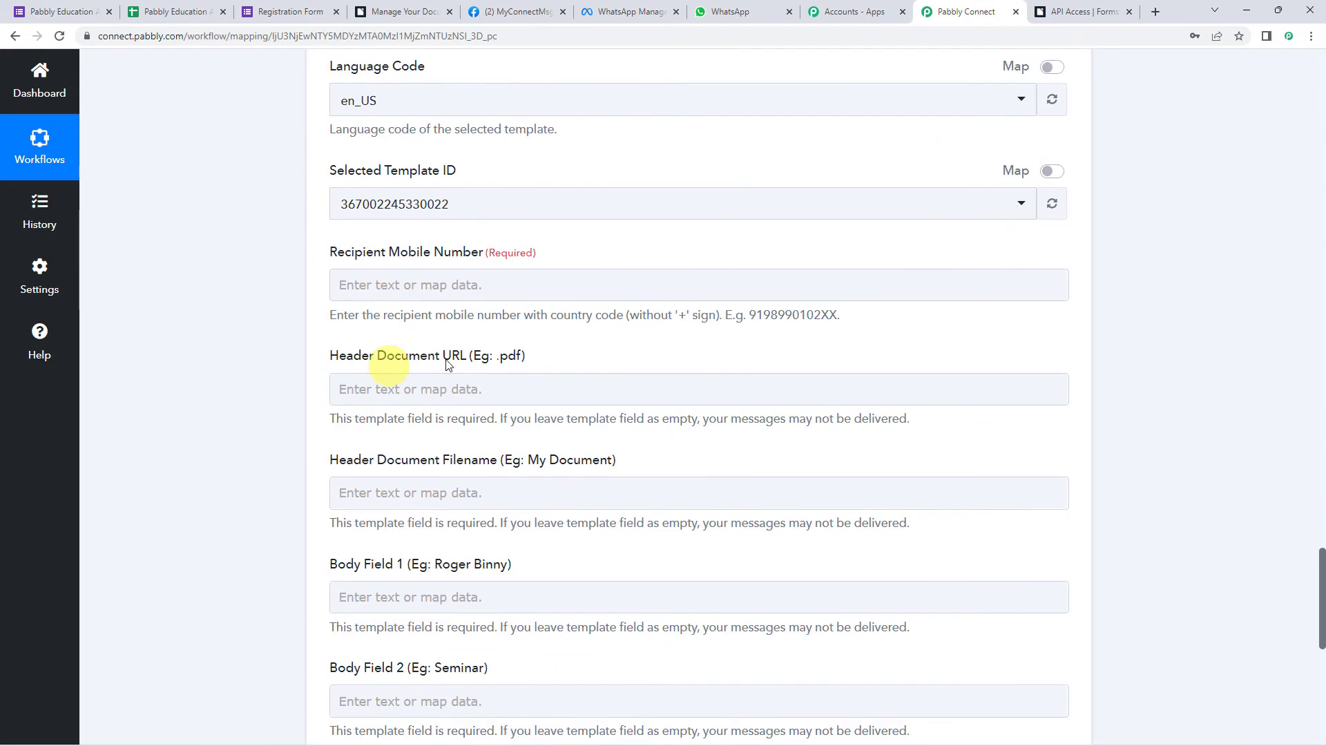
click(406, 283)
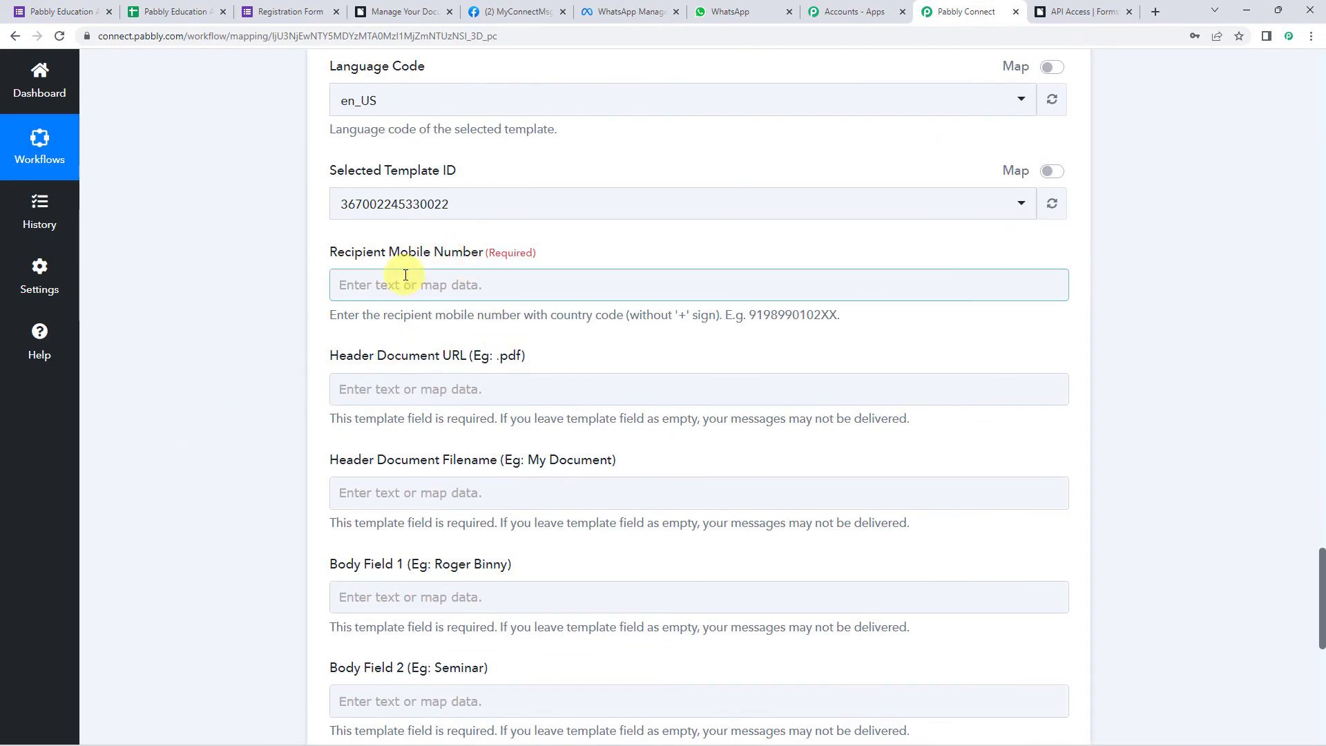
- Map the Google Forms Phone No answer into Recipient Mobile Number
click(421, 411)
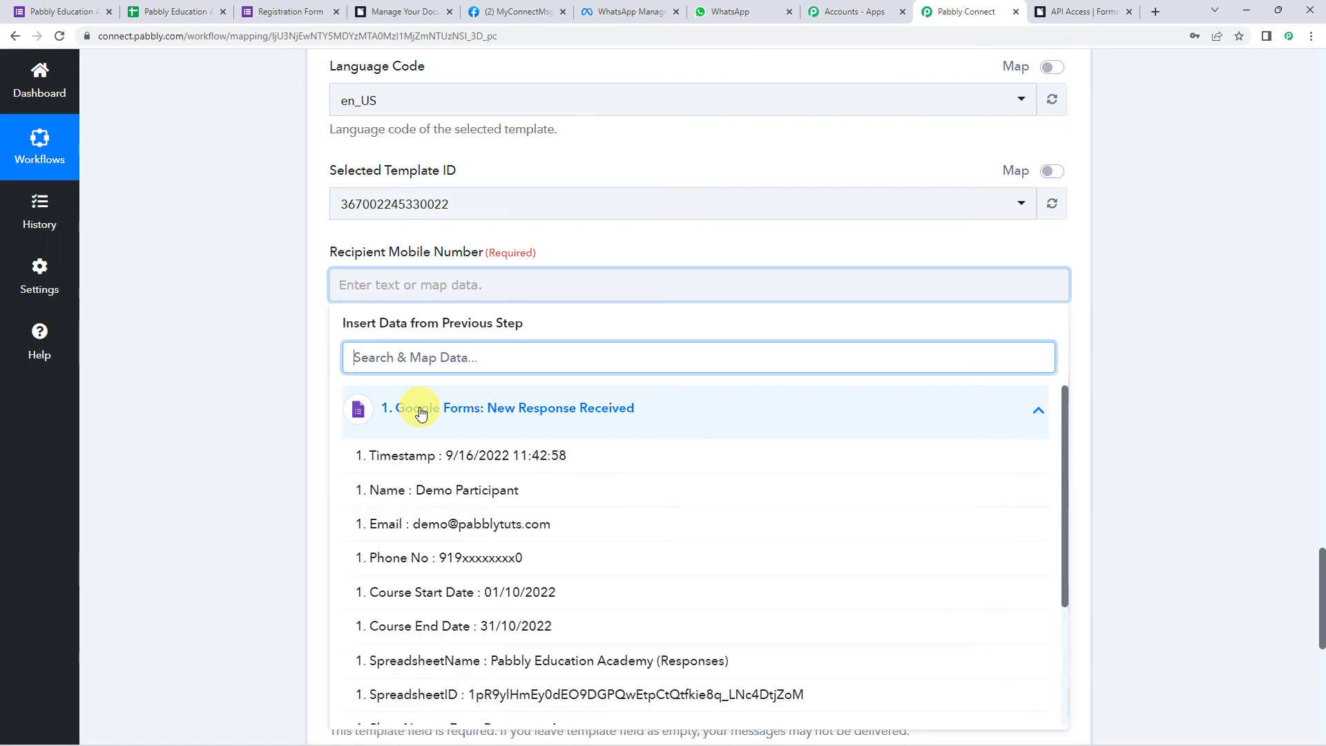
click(423, 557)
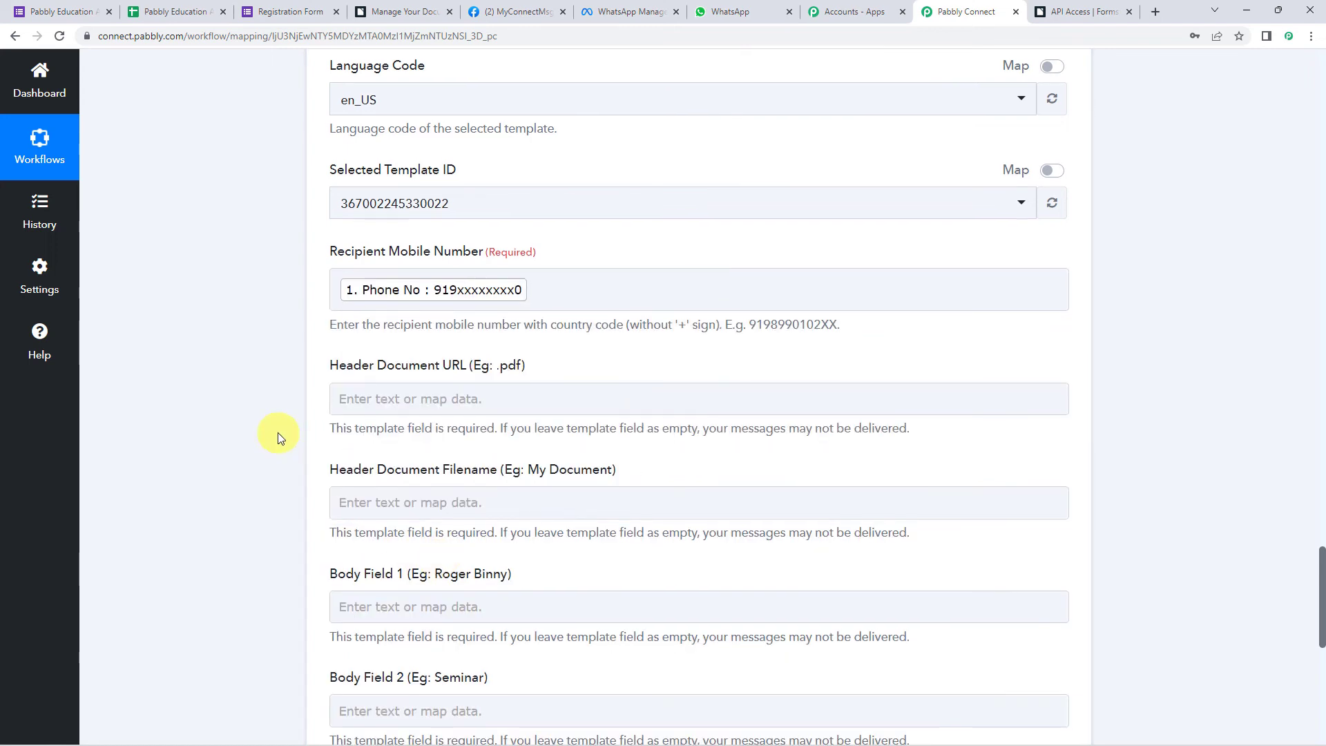
scroll(278, 433, down, 1)
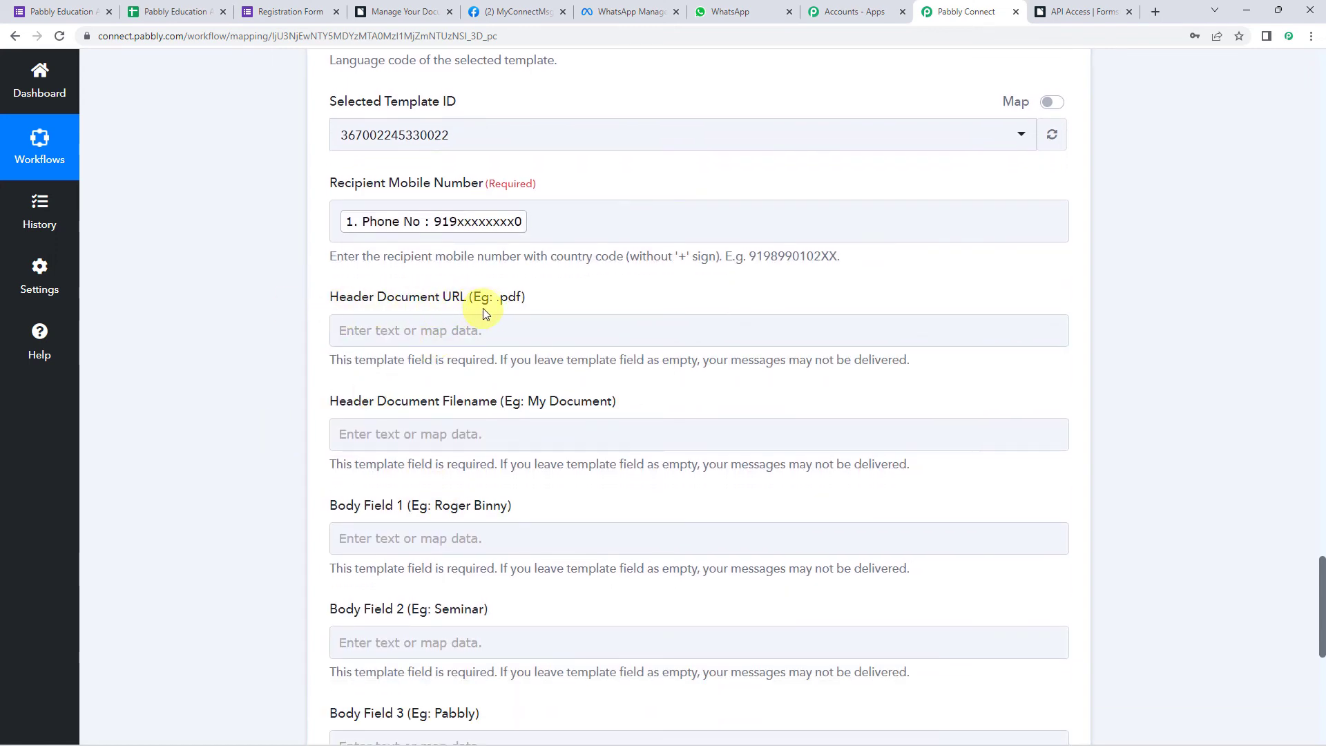
scroll(223, 330, up, 8)
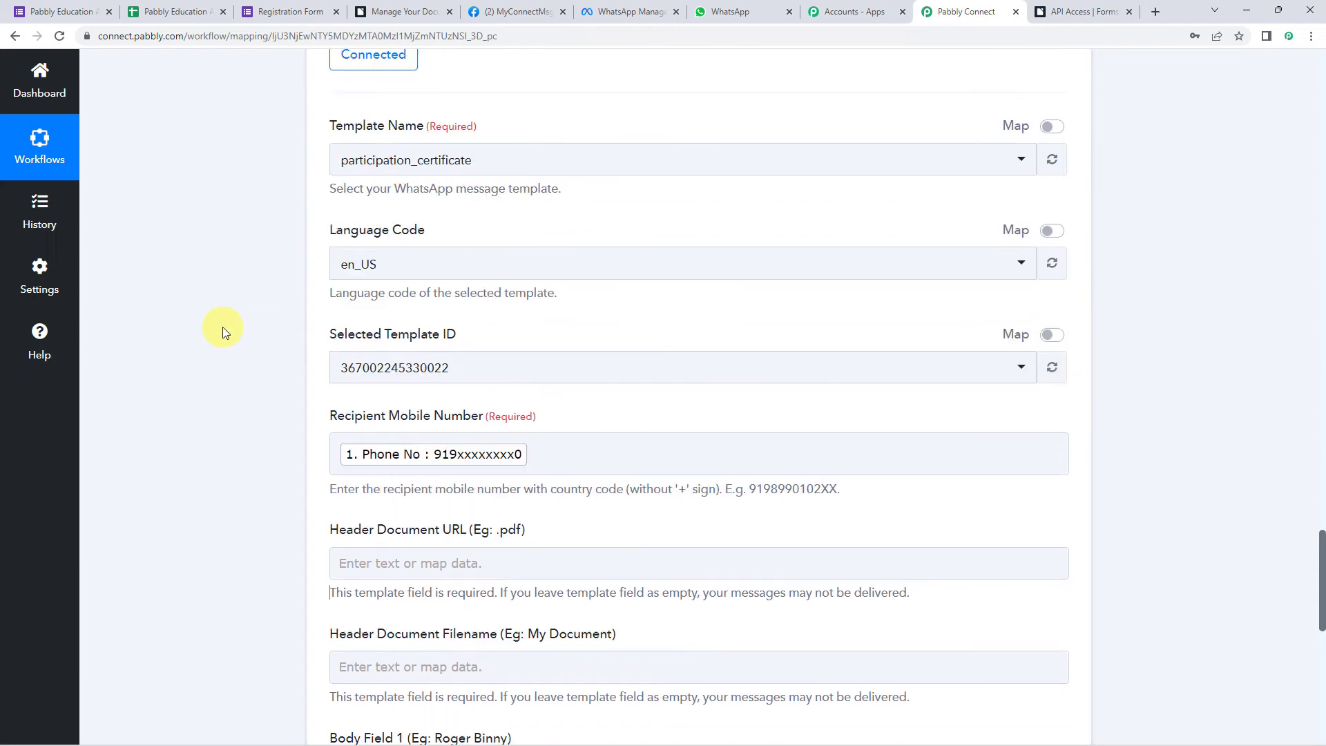
scroll(223, 330, up, 8)
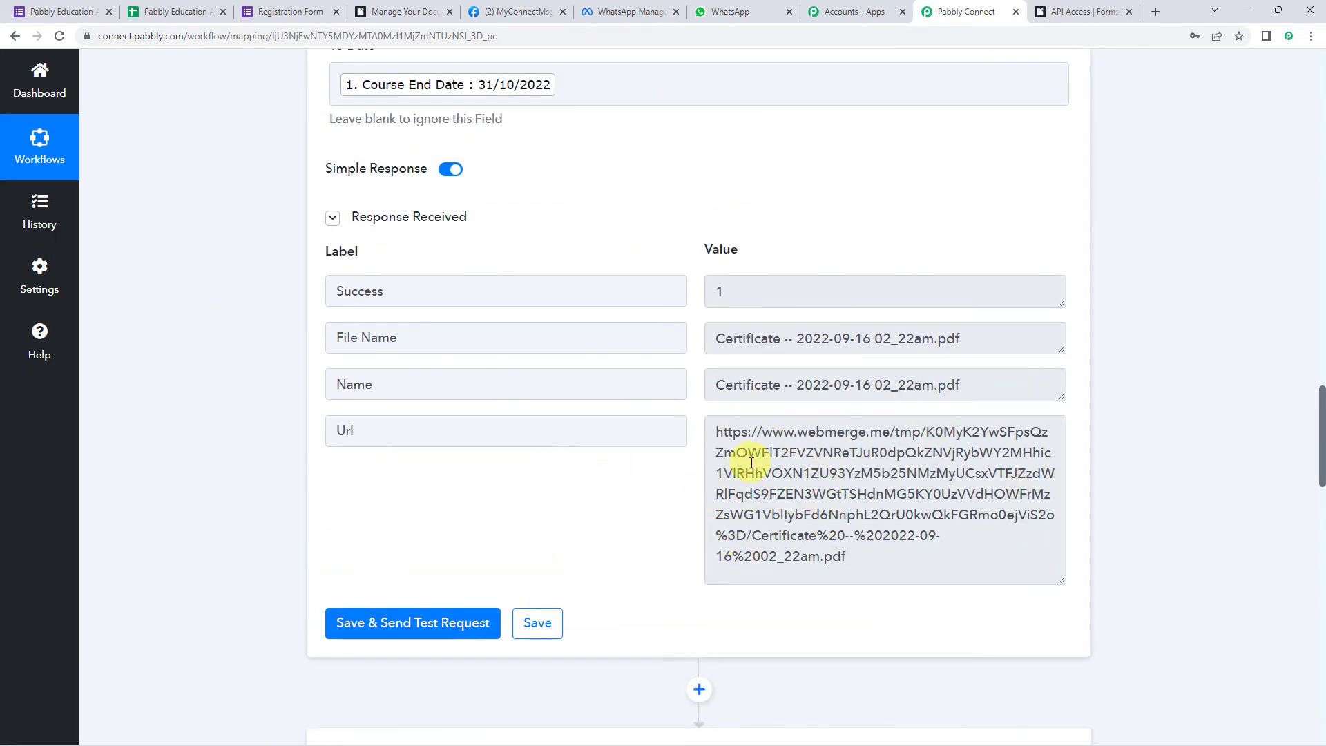
scroll(228, 491, down, 17)
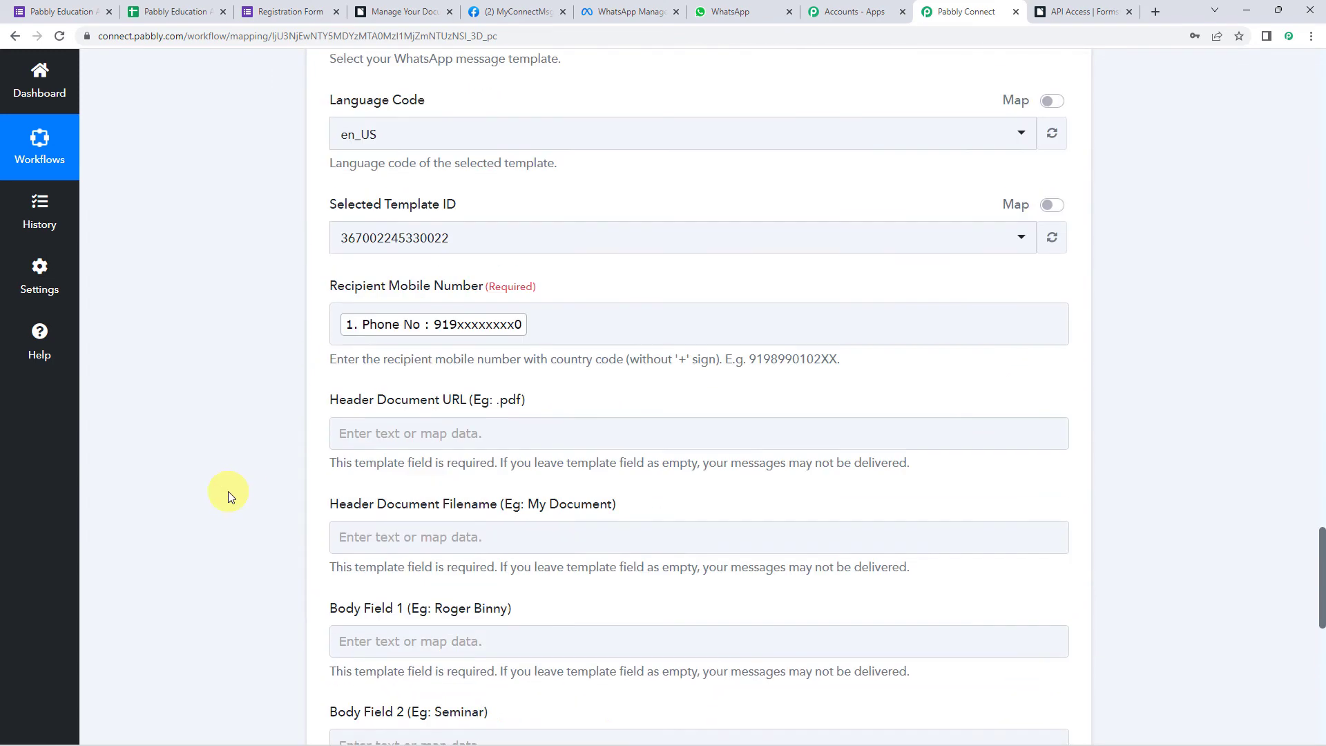
- Map the Formstack Documents Url into Header Document URL
click(415, 339)
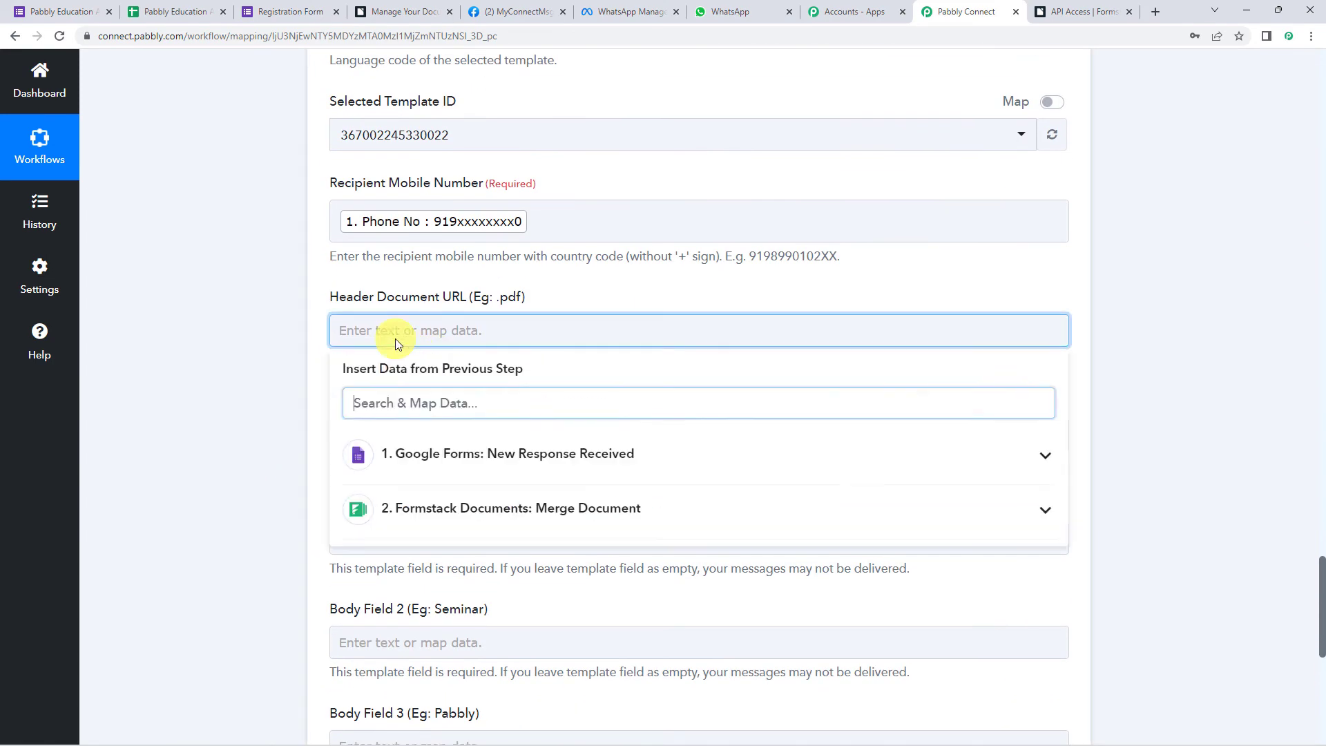
click(415, 514)
click(415, 660)
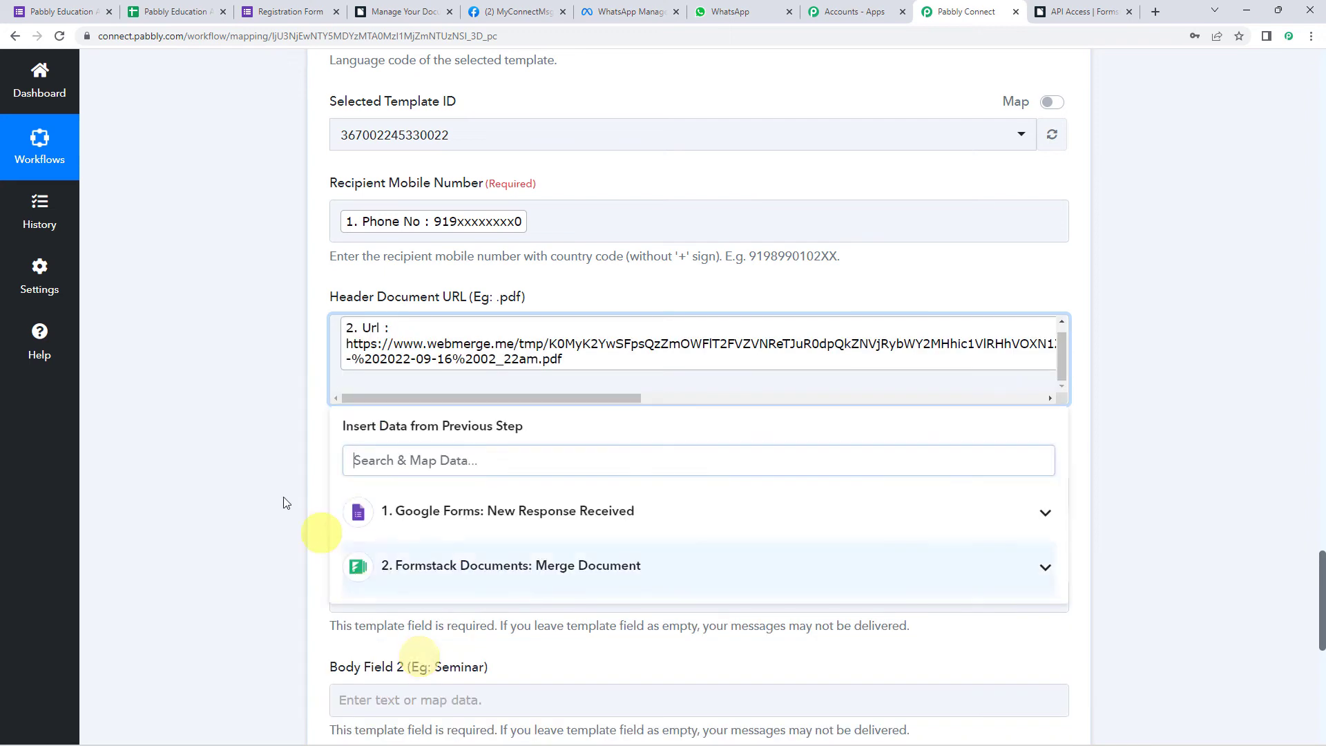
click(271, 492)
scroll(269, 490, down, 2)
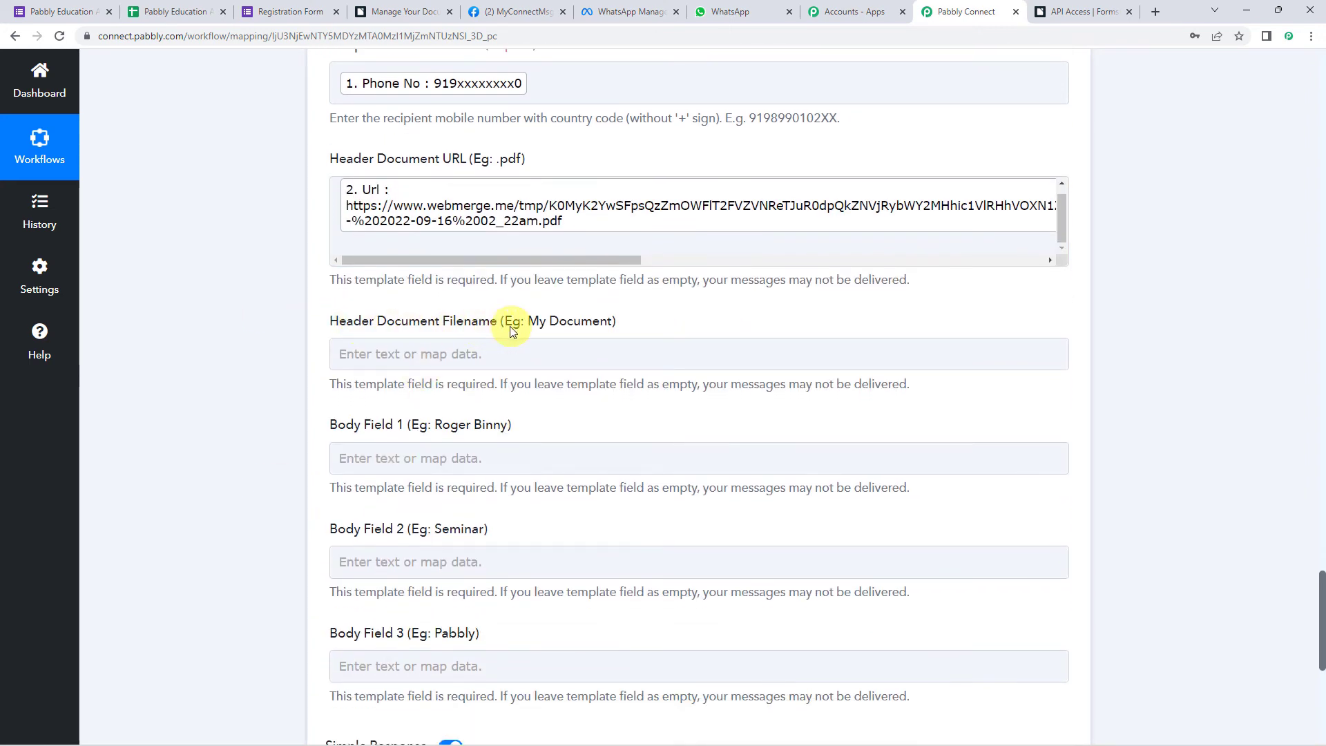
- Set Header Document Filename to the participant's Name plus '_Certificate'
click(480, 342)
click(448, 359)
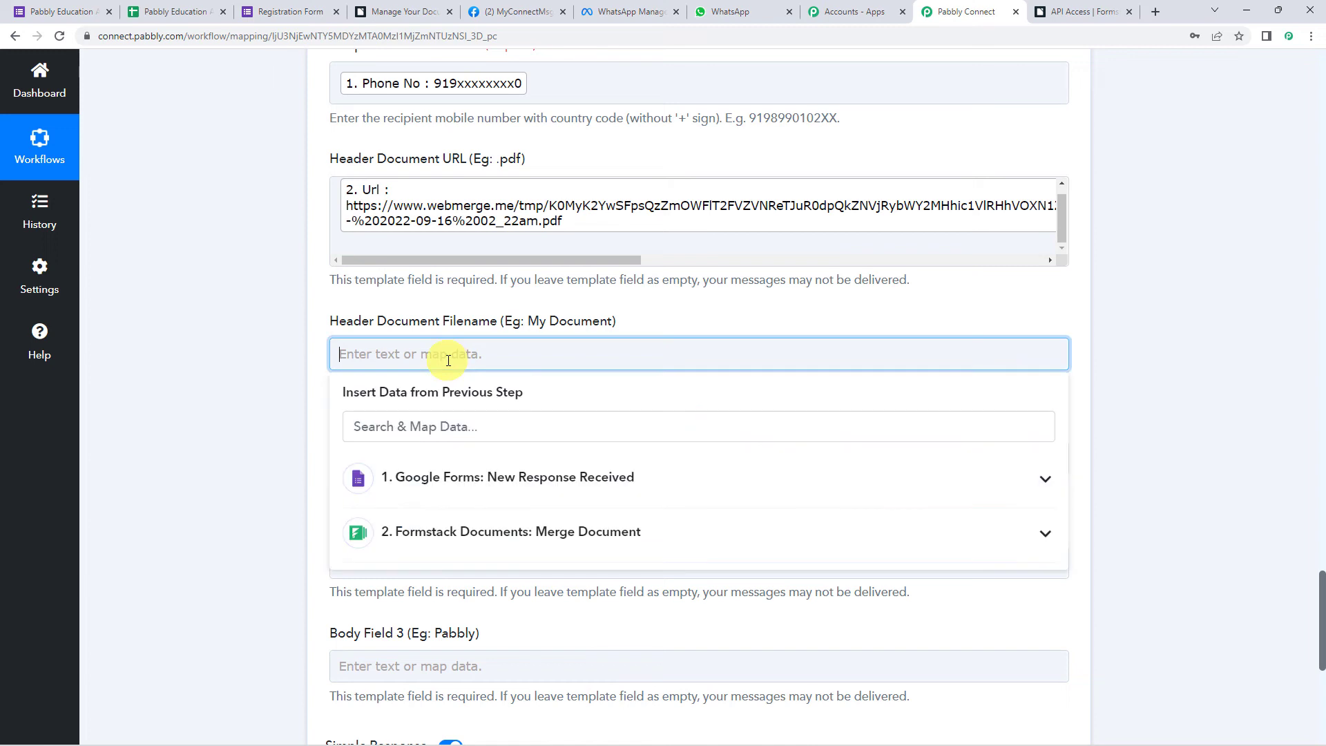
click(445, 480)
click(433, 559)
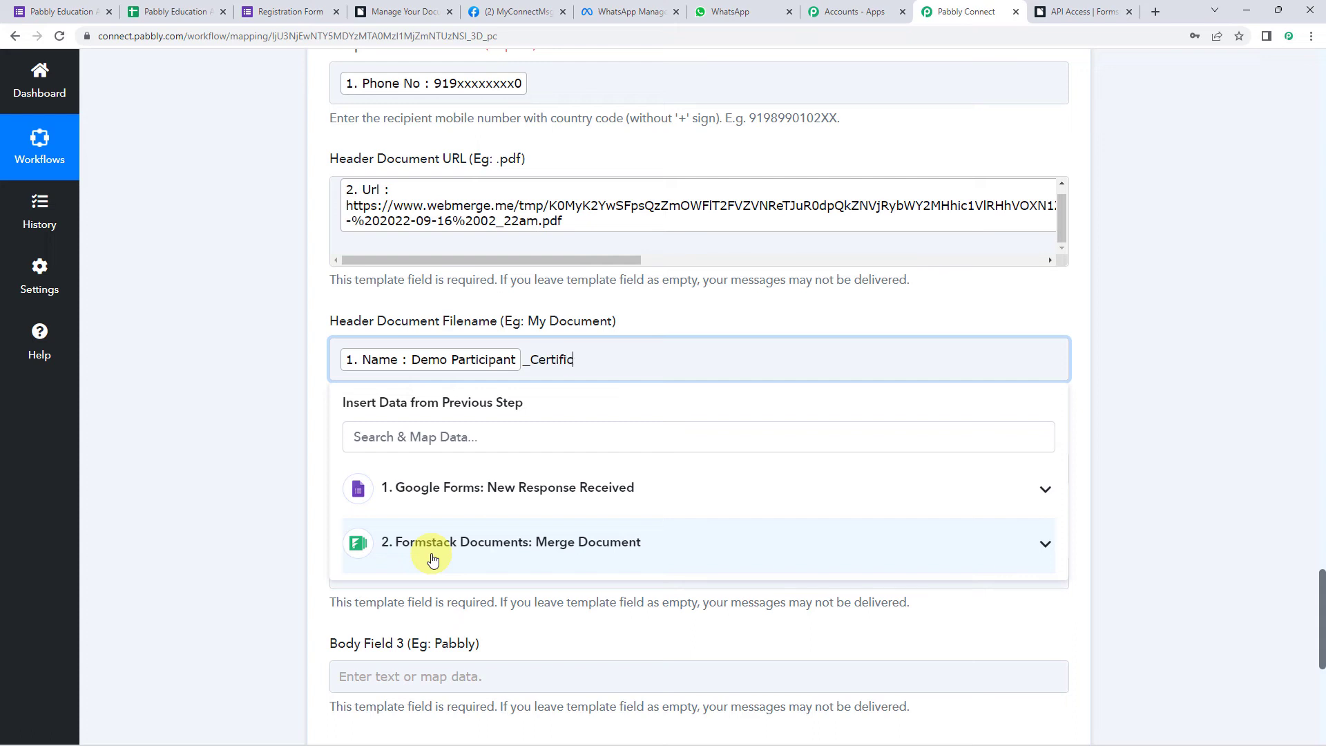
text(ate)
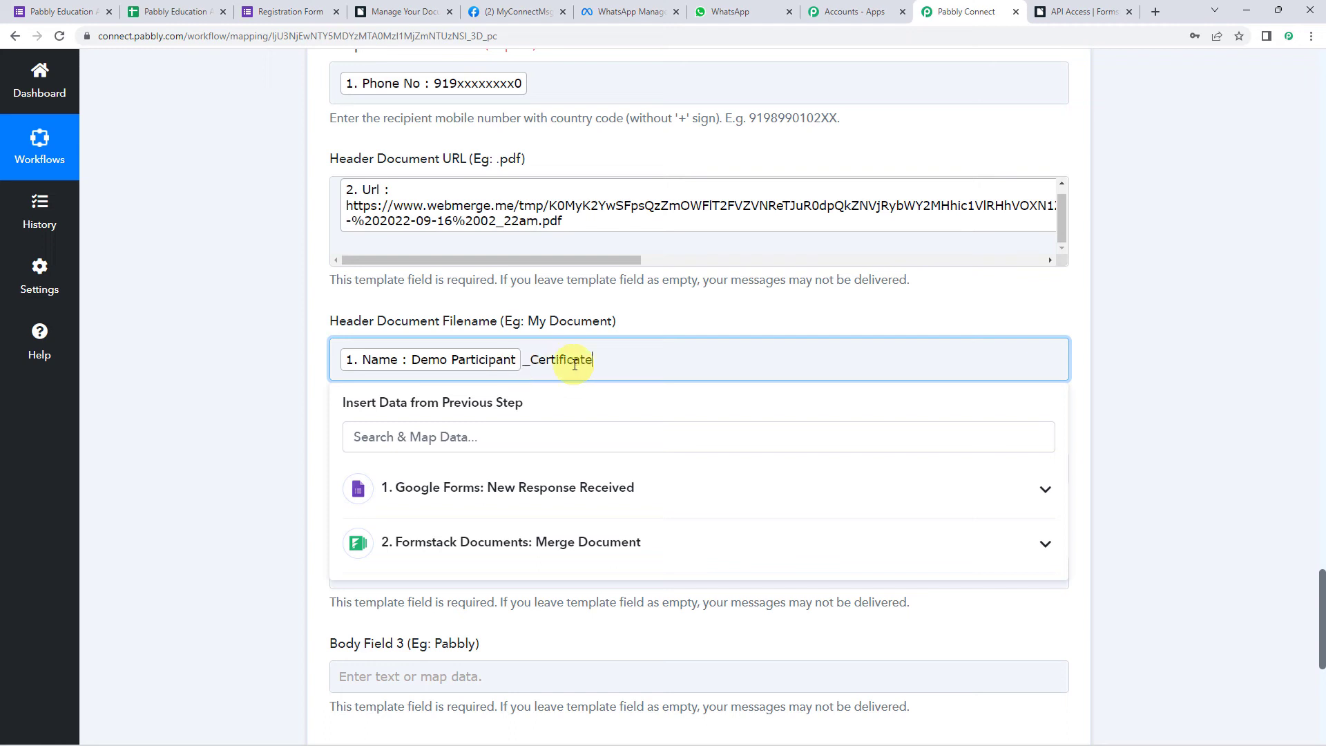
click(190, 394)
- Begin filling Body Field 1 from the Google Forms response fields
scroll(187, 402, down, 1)
scroll(190, 400, down, 2)
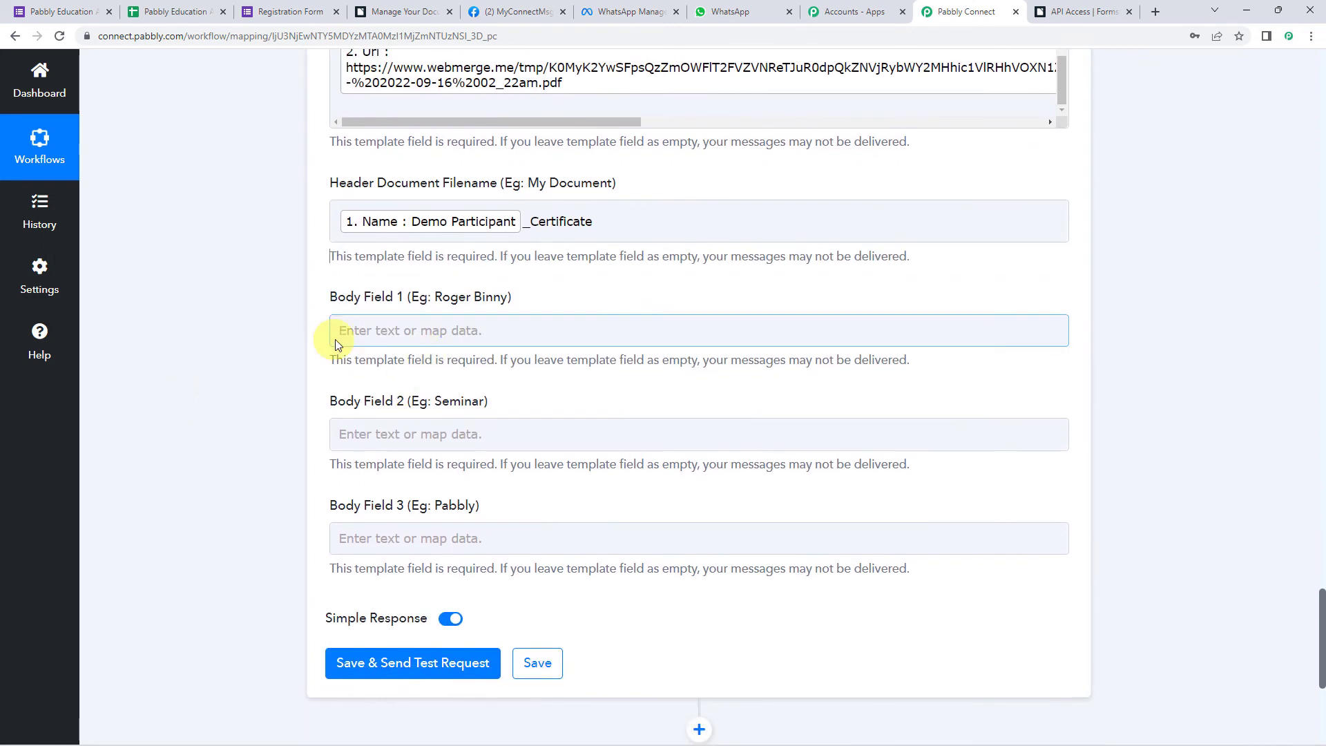
click(405, 329)
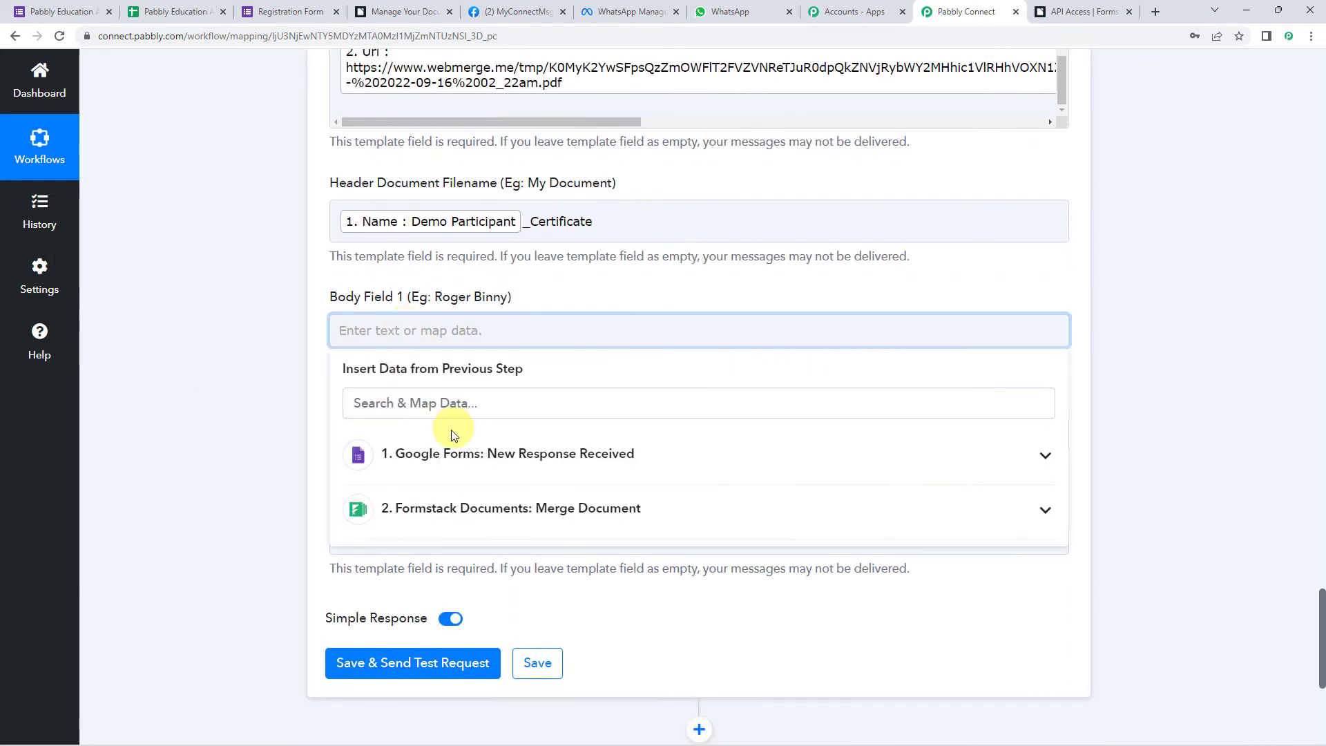
click(443, 453)
- Map Name into Body Field 1, then enter 'Java Developer Course' and 'Pabbly Education Academy' in Fields 2 and 3
click(424, 535)
click(254, 442)
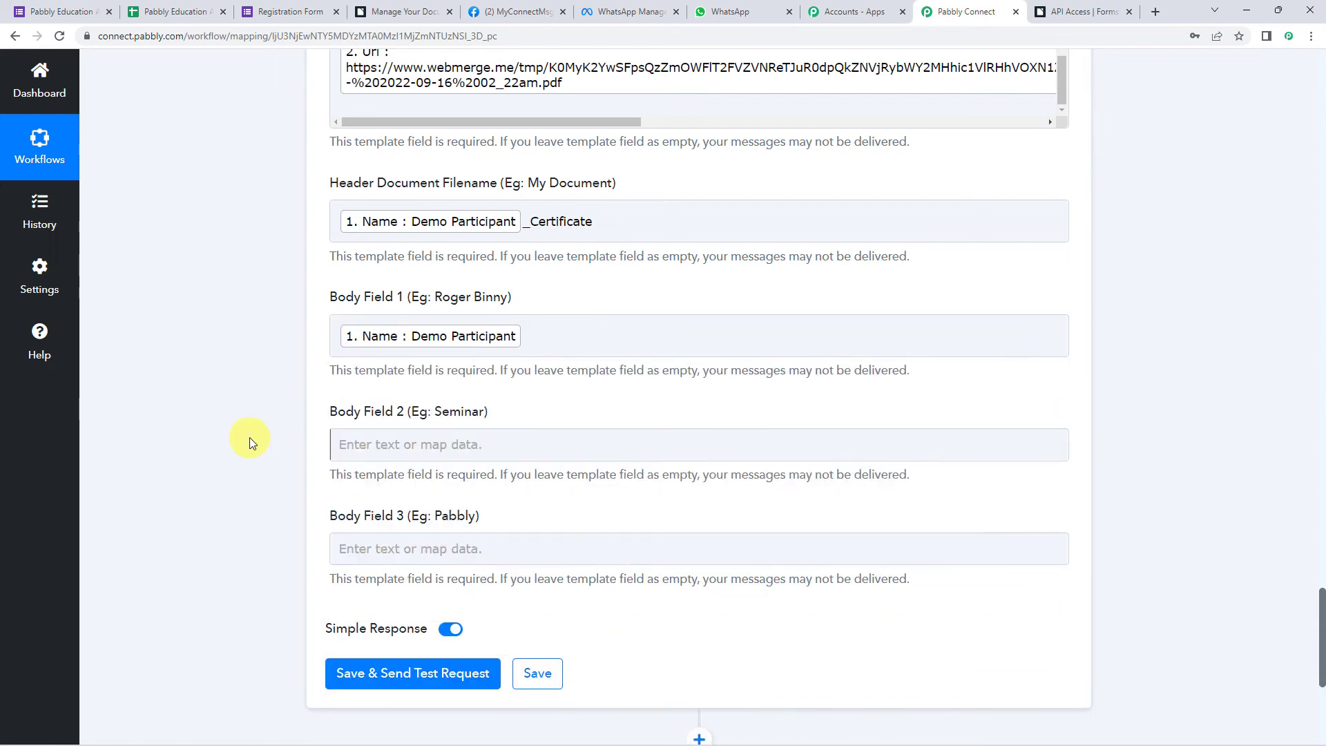
scroll(252, 438, down, 2)
click(389, 306)
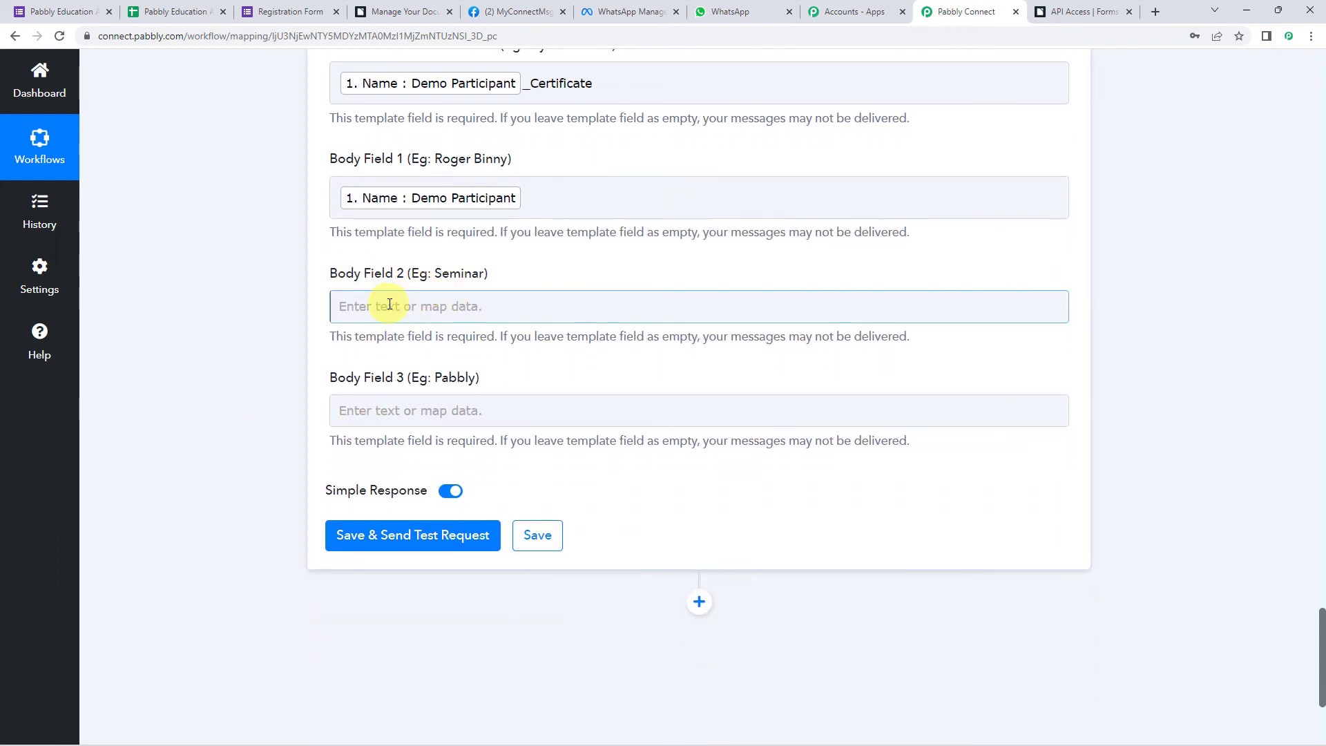
click(390, 306)
text(Java De)
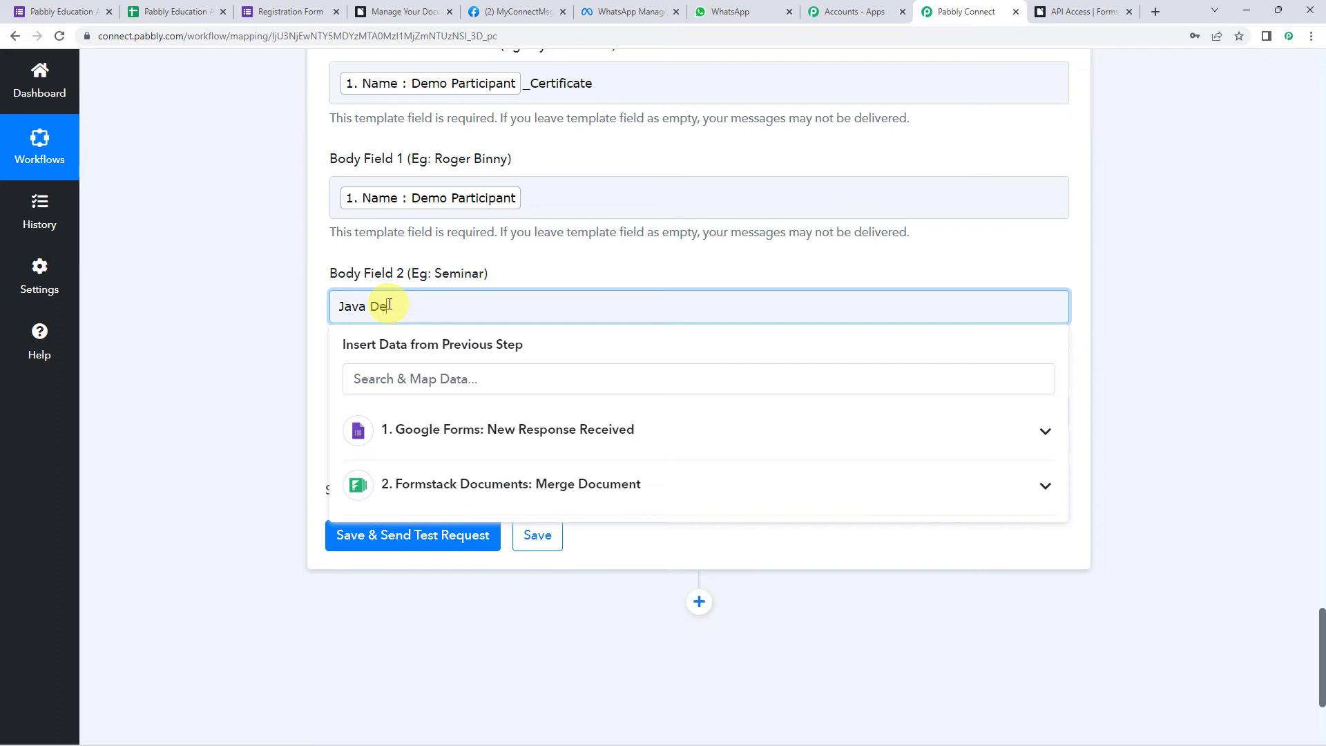
text(veloper Course)
click(177, 364)
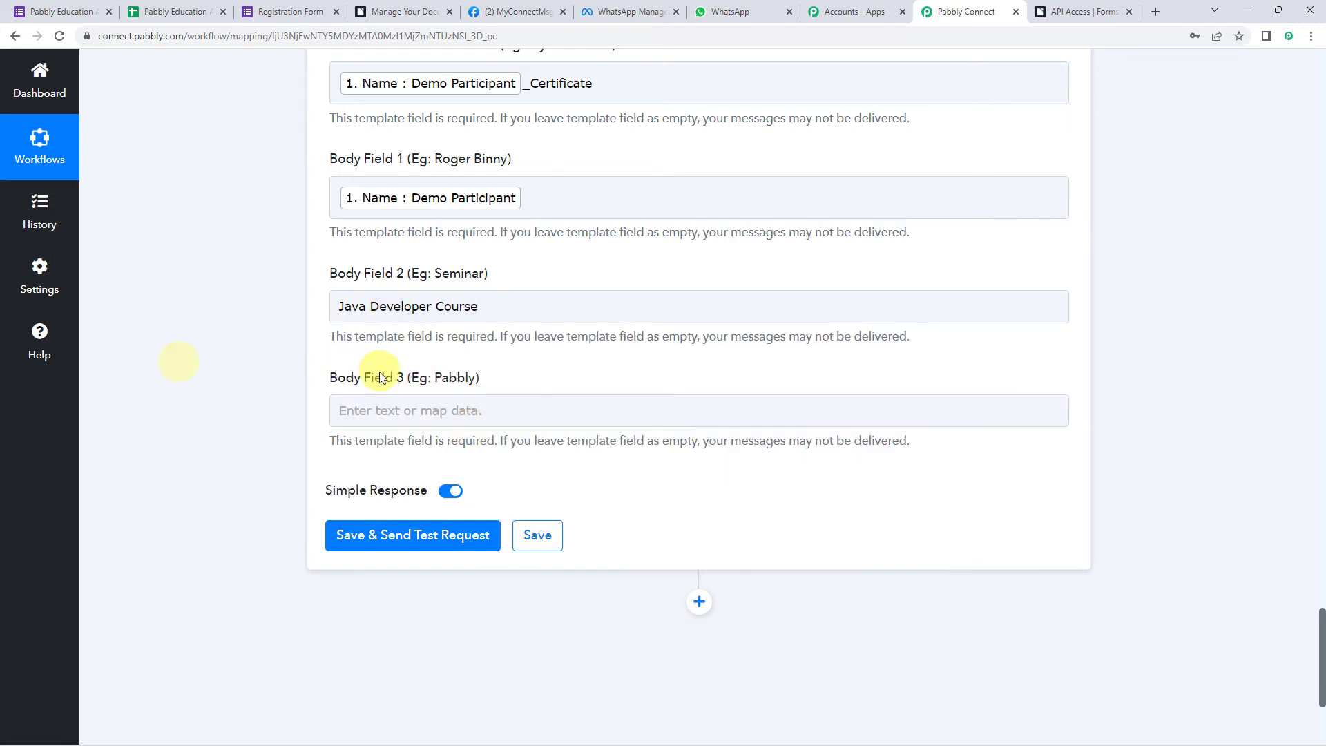
click(370, 414)
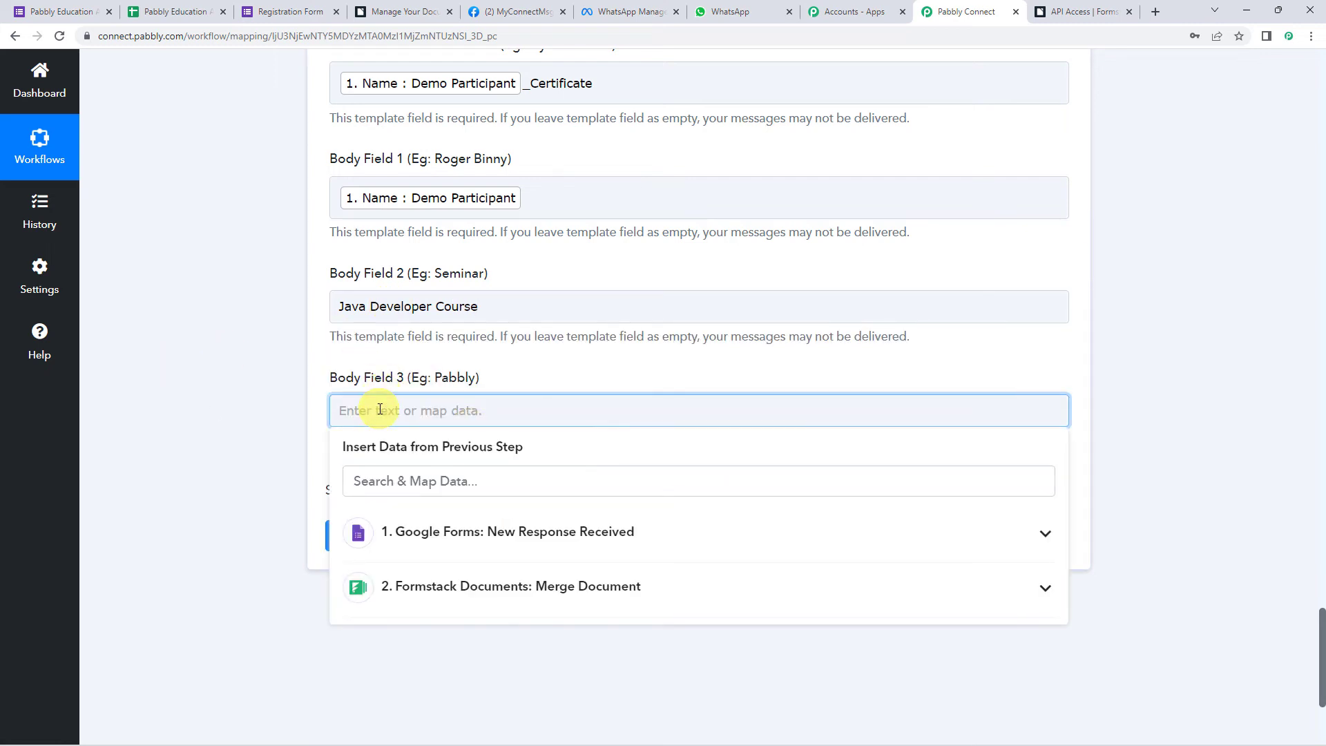
text(Pabbly Education)
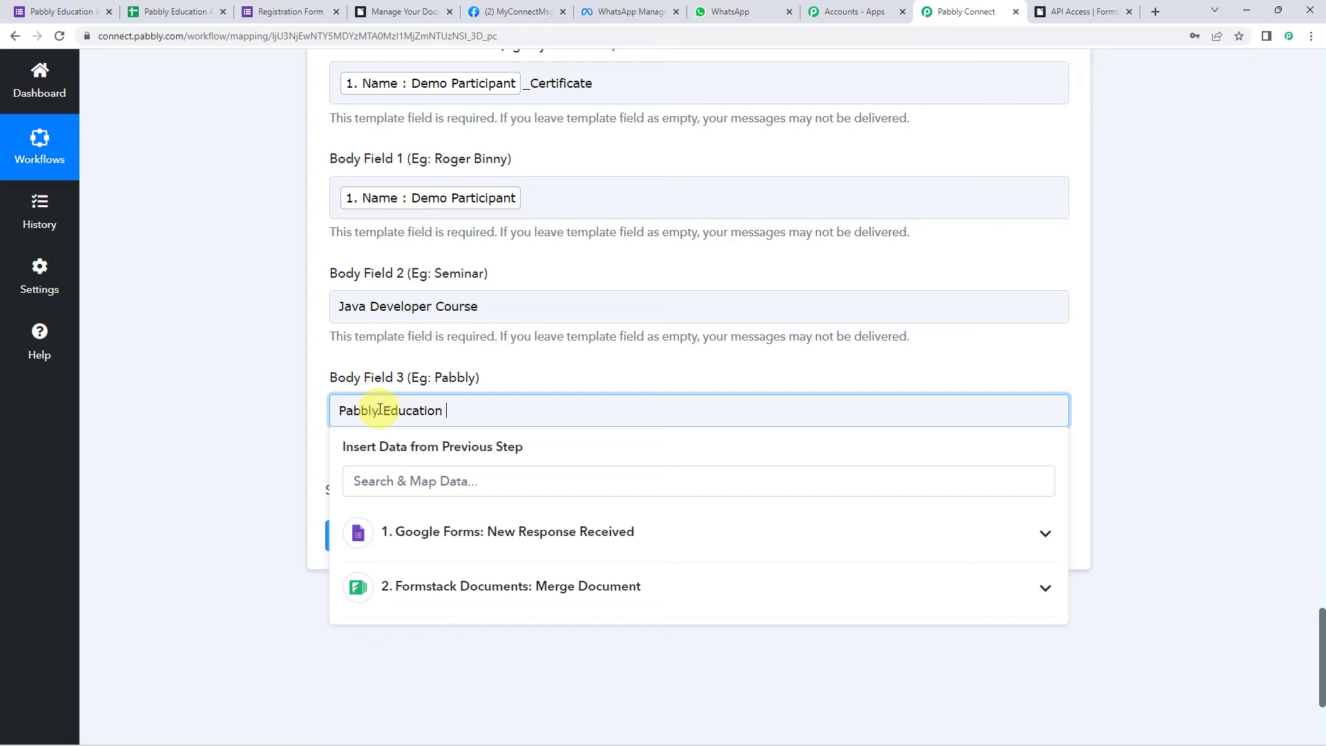
text( Academy)
click(222, 376)
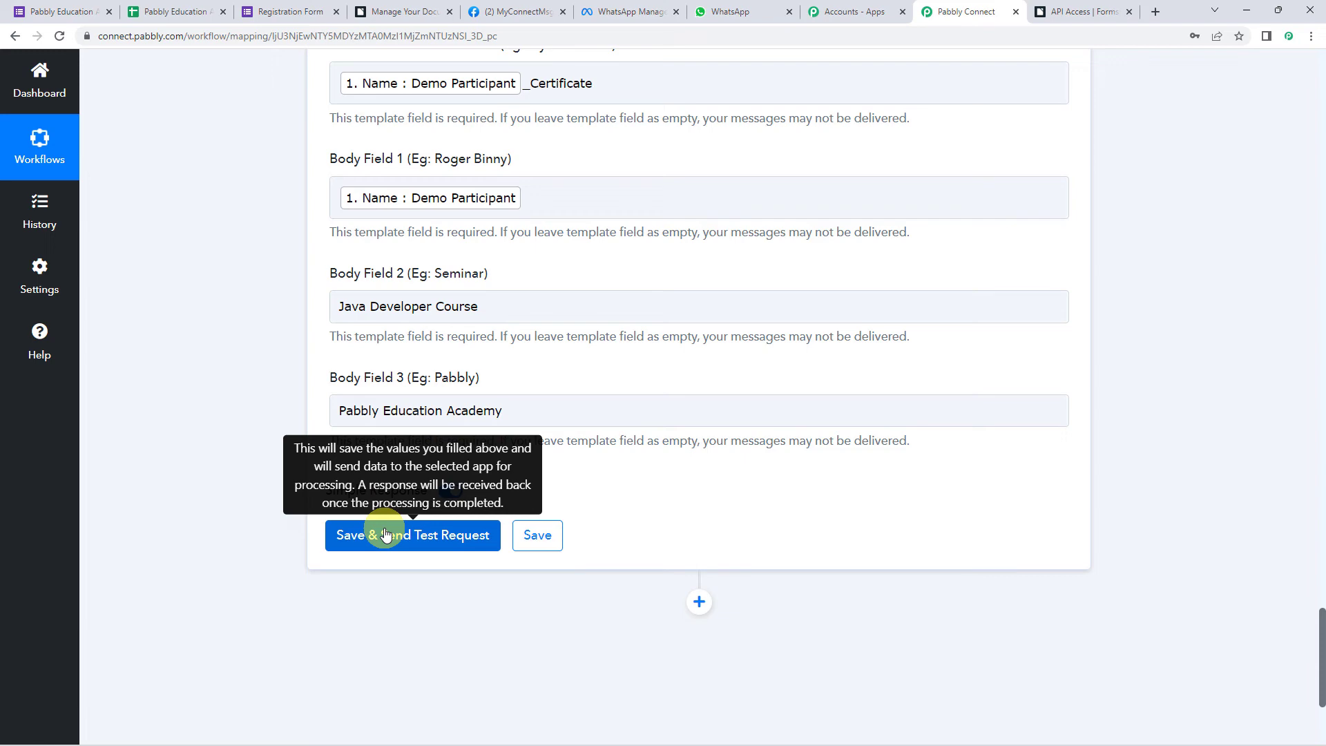
- Save and send a test request, then check the delivered message in WhatsApp Web
scroll(317, 519, up, 4)
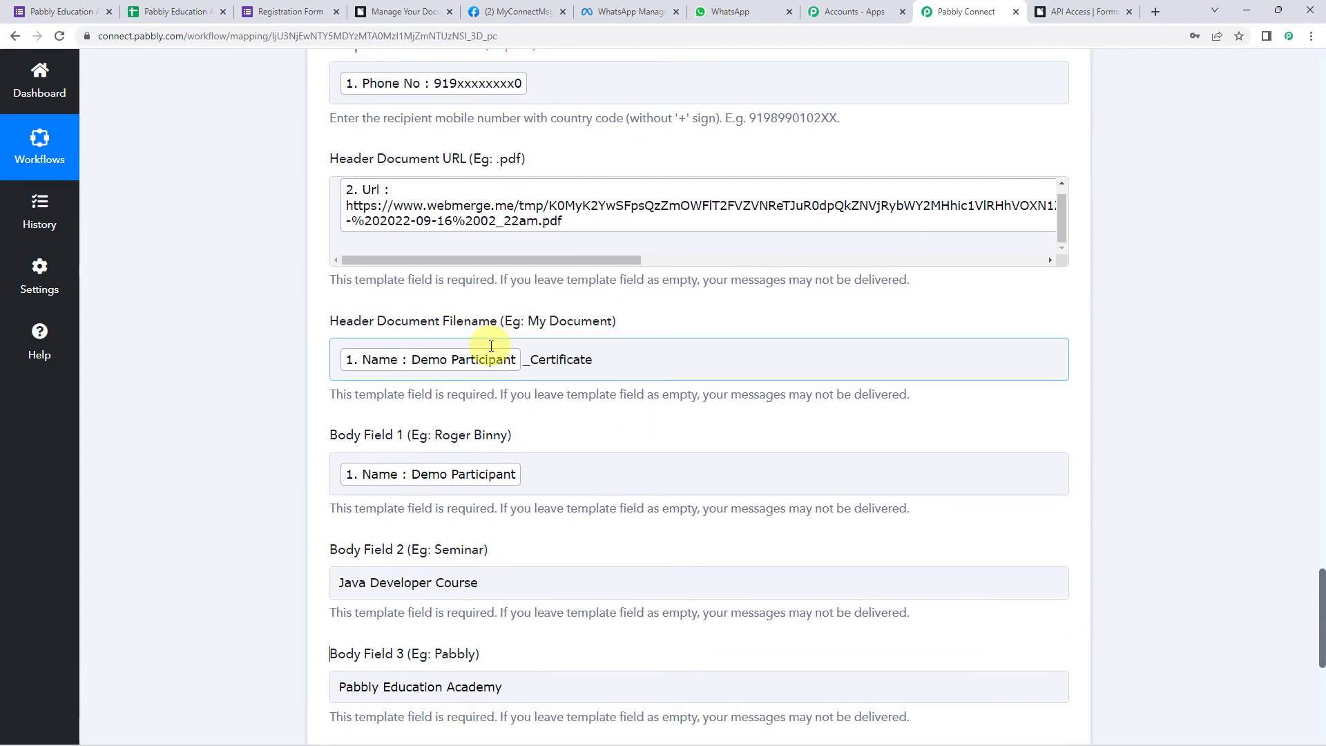
scroll(492, 345, up, 2)
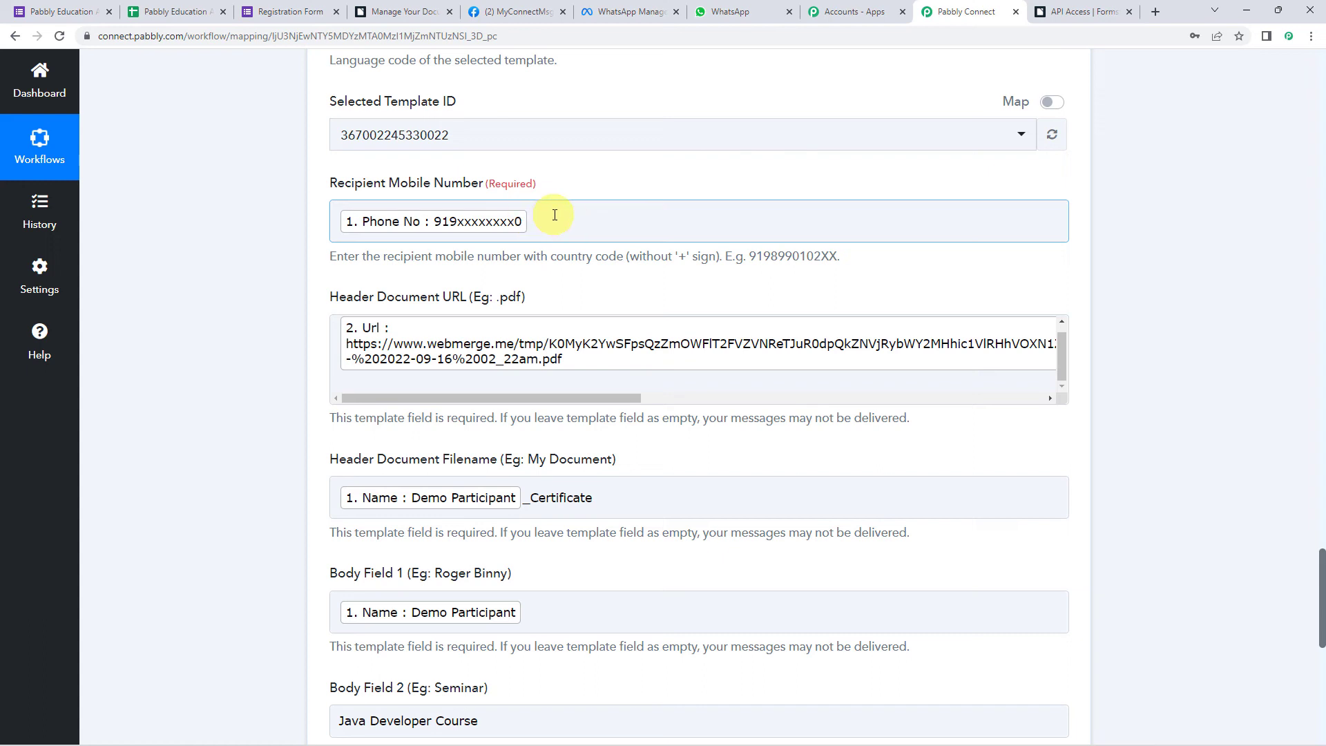
click(719, 14)
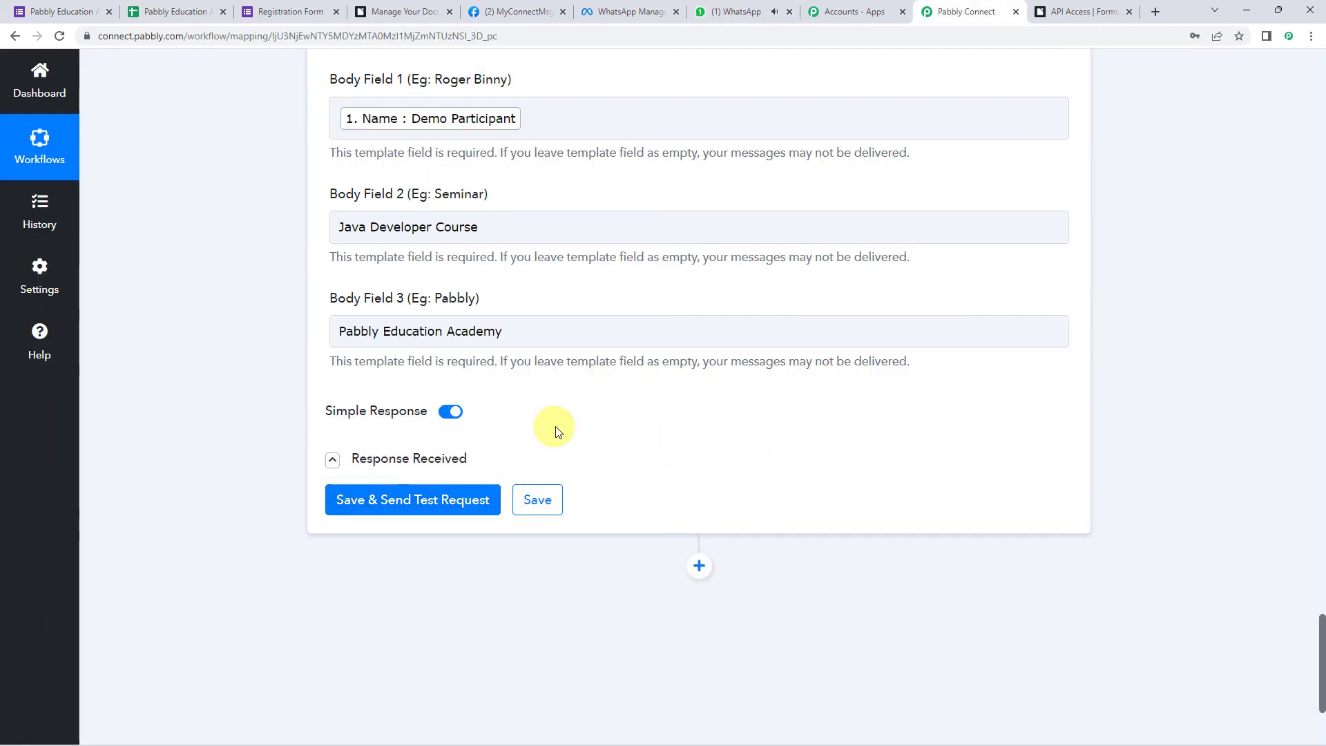
click(733, 9)
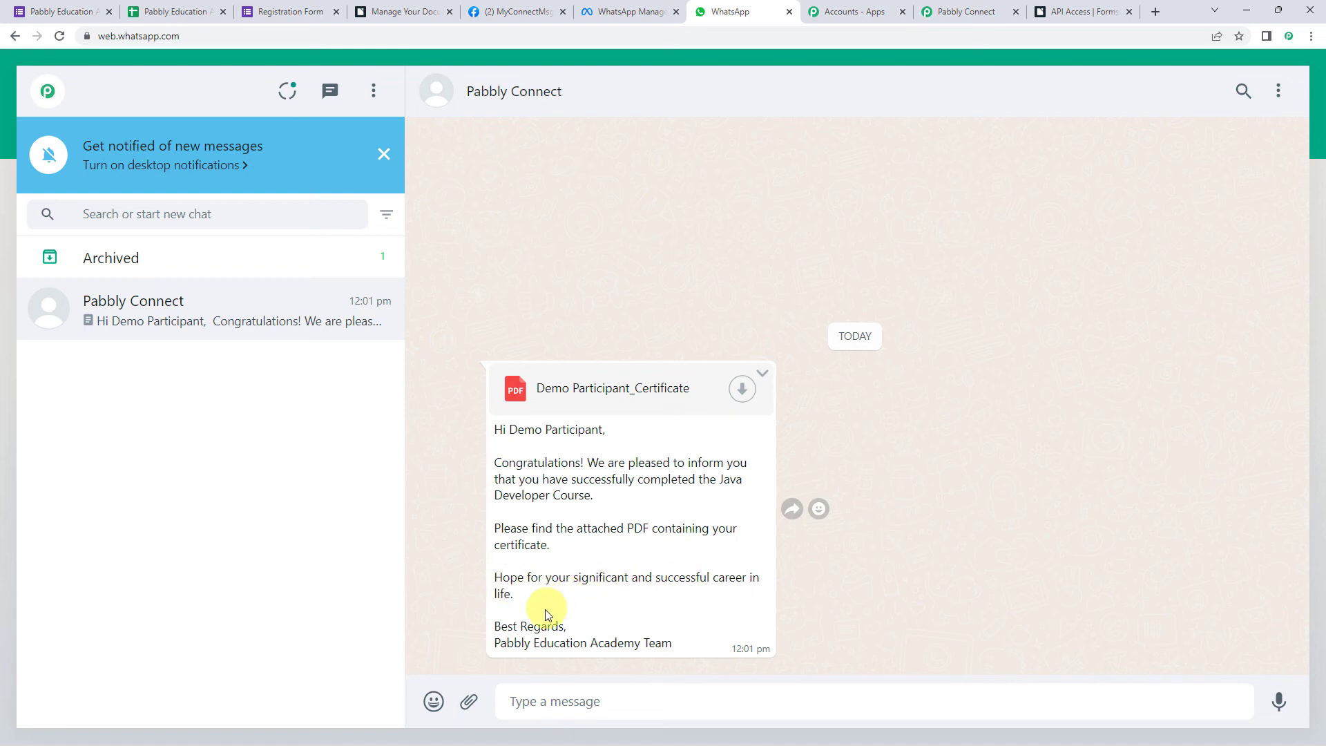
- Highlight the message's sign-off and participant name, then download and open the certificate PDF
drag(495, 645, 677, 656)
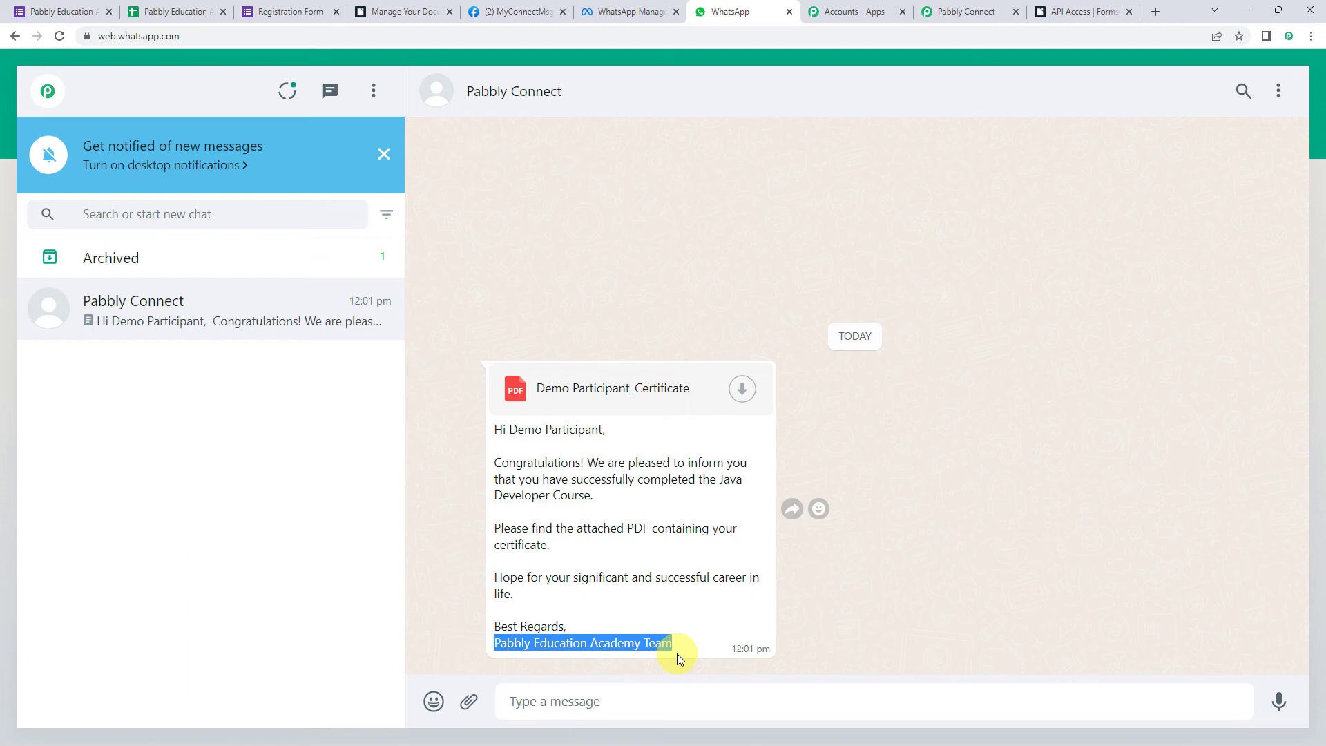
click(511, 434)
drag(511, 434, 644, 435)
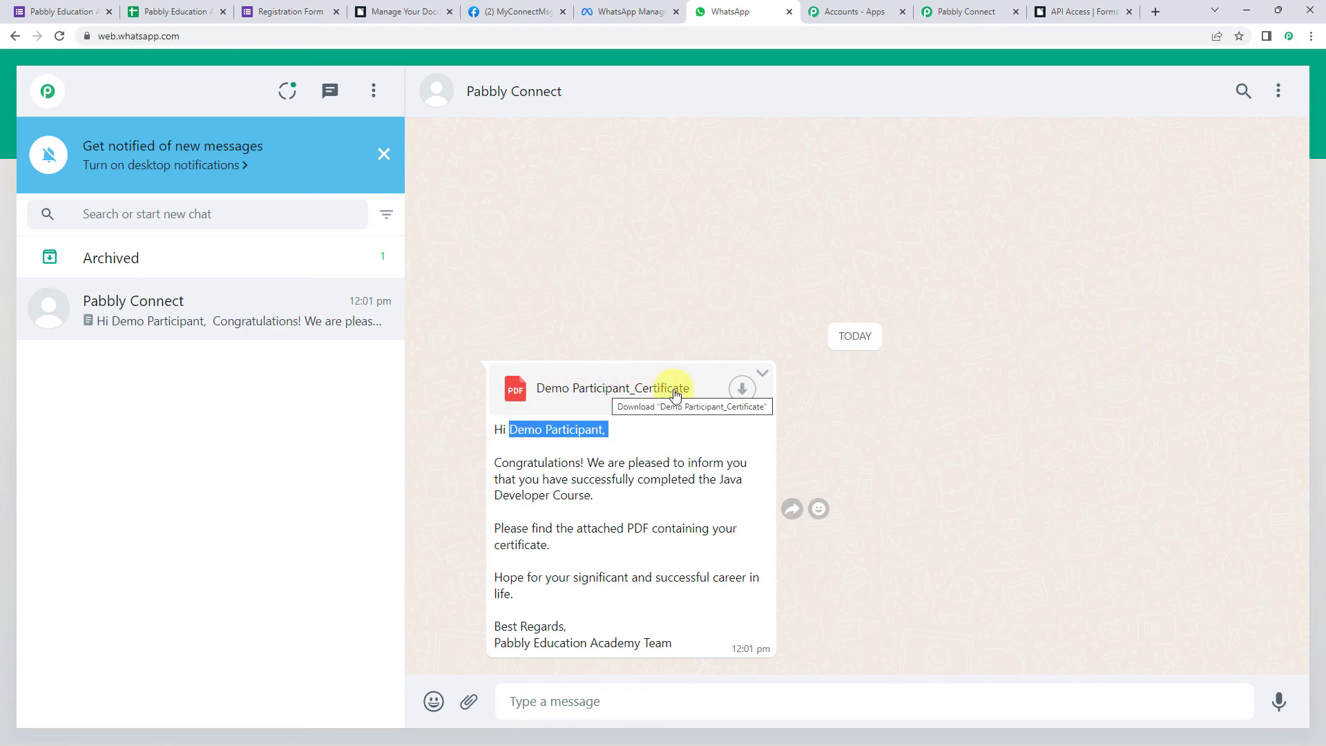
click(743, 396)
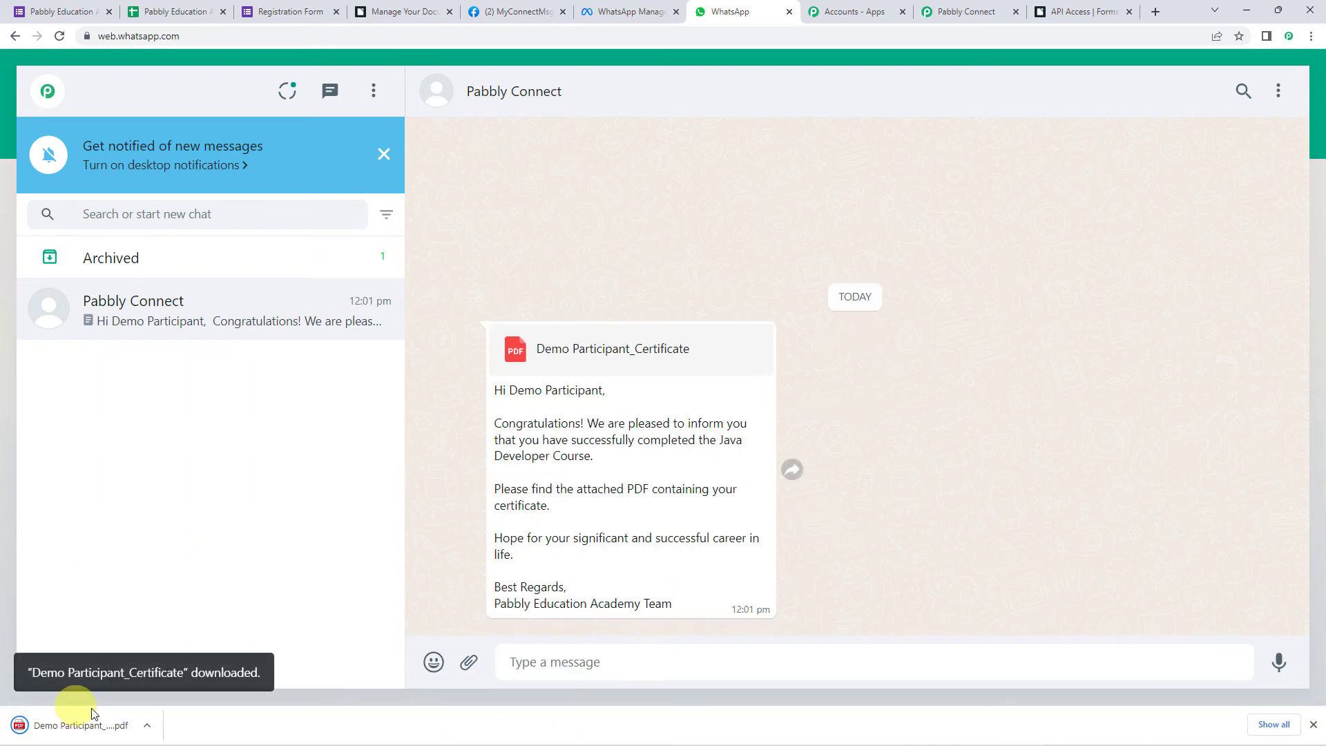
click(78, 724)
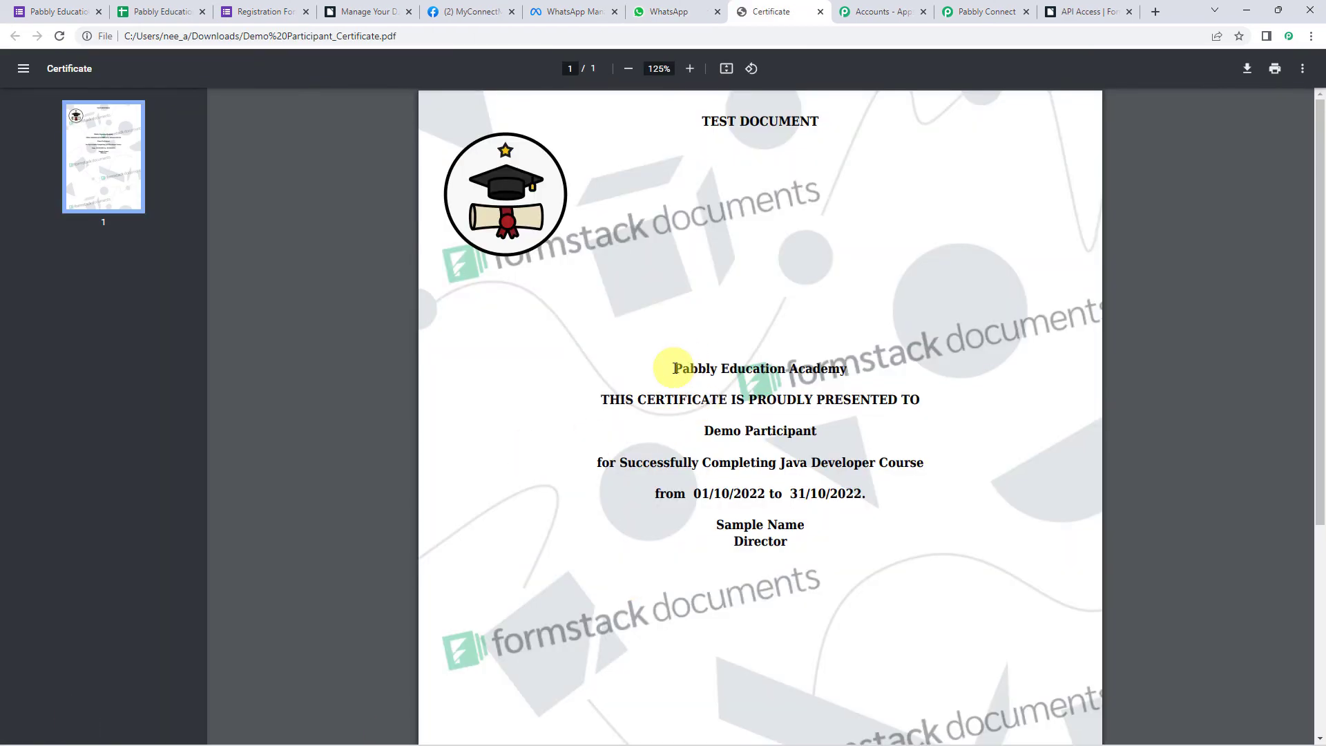
- Highlight the academy, participant name and 01/10/2022 start date on the certificate, then return to Pabbly Connect
drag(668, 368, 856, 369)
drag(624, 399, 879, 417)
click(703, 434)
drag(703, 434, 854, 432)
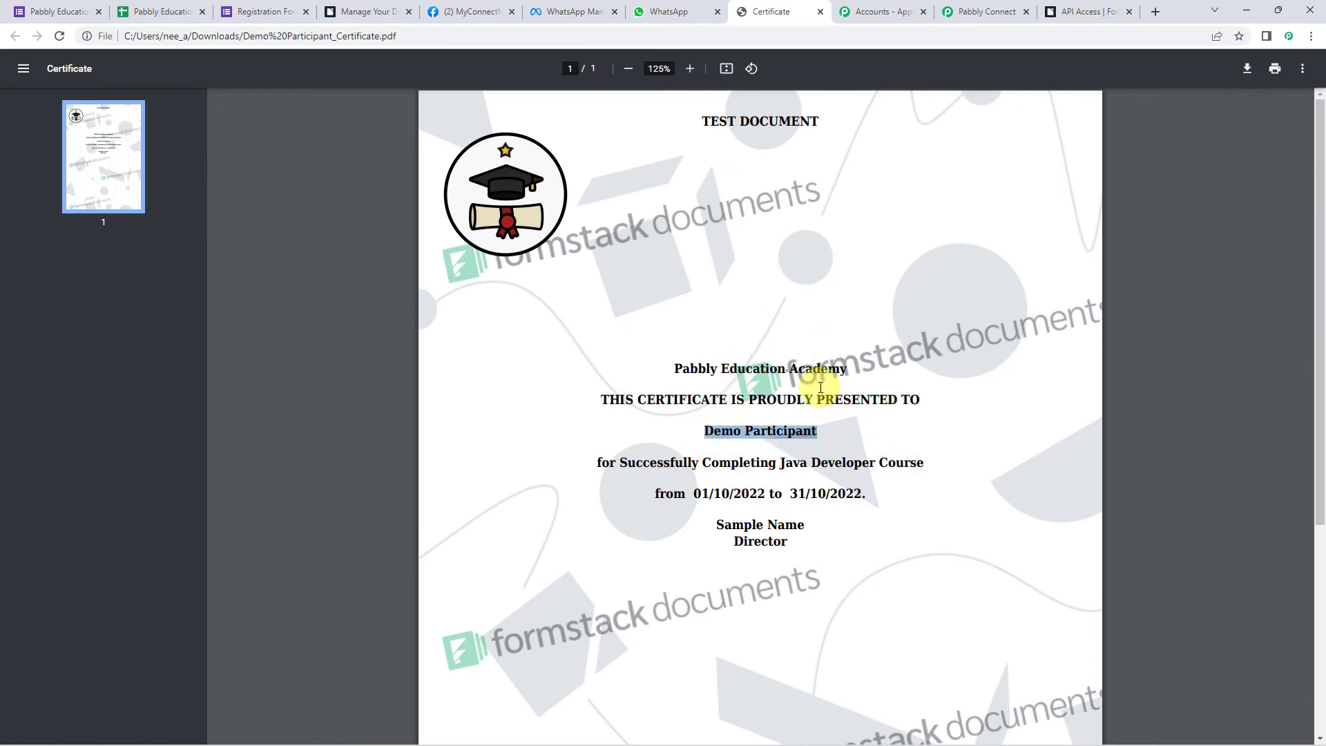
drag(693, 492, 912, 494)
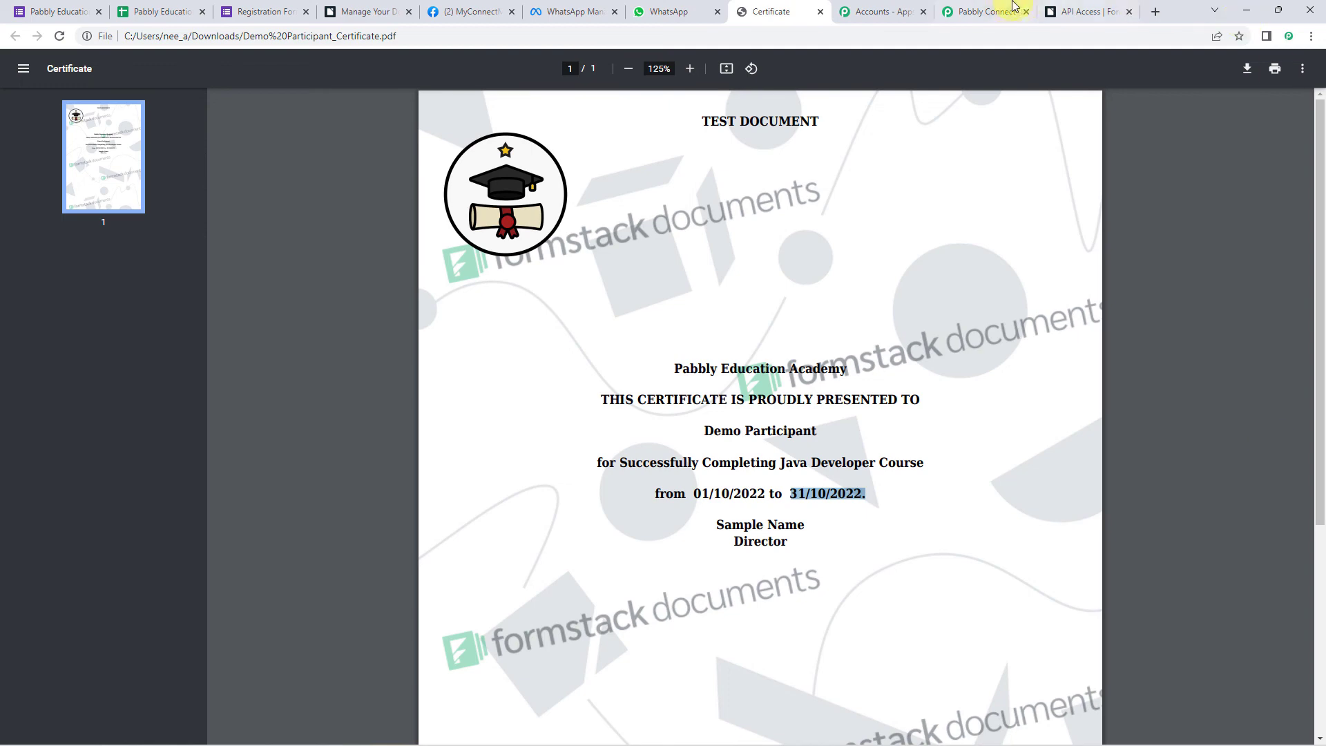
click(994, 11)
- Save the WhatsApp step, dismiss the success message, and switch to the Registration Form tab
click(537, 500)
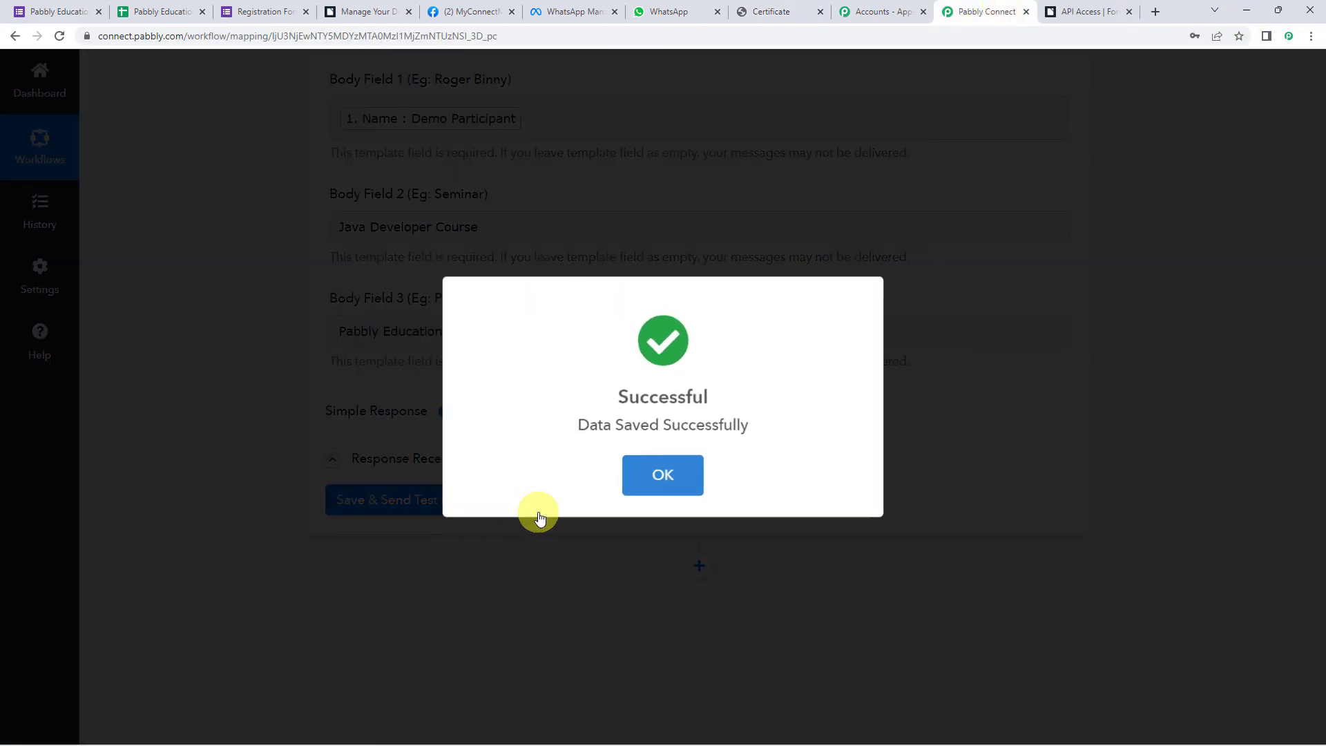
click(660, 474)
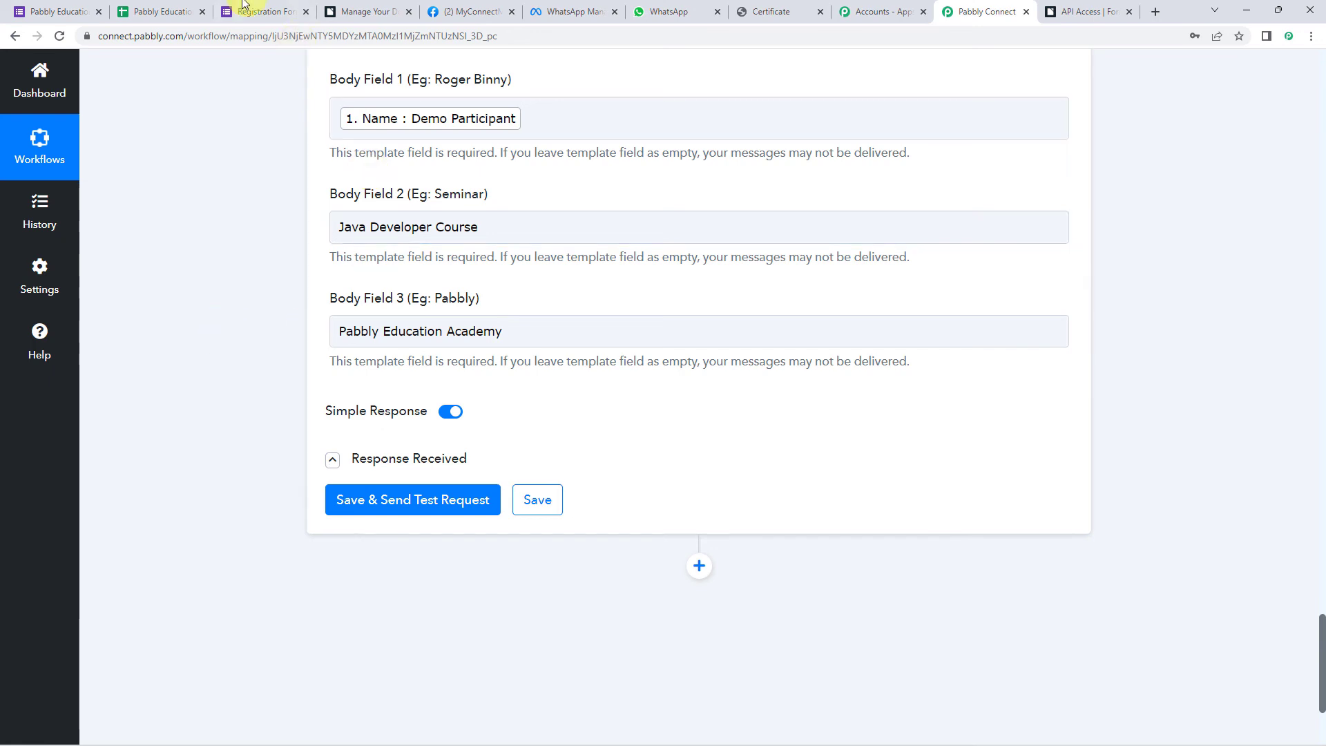
click(267, 11)
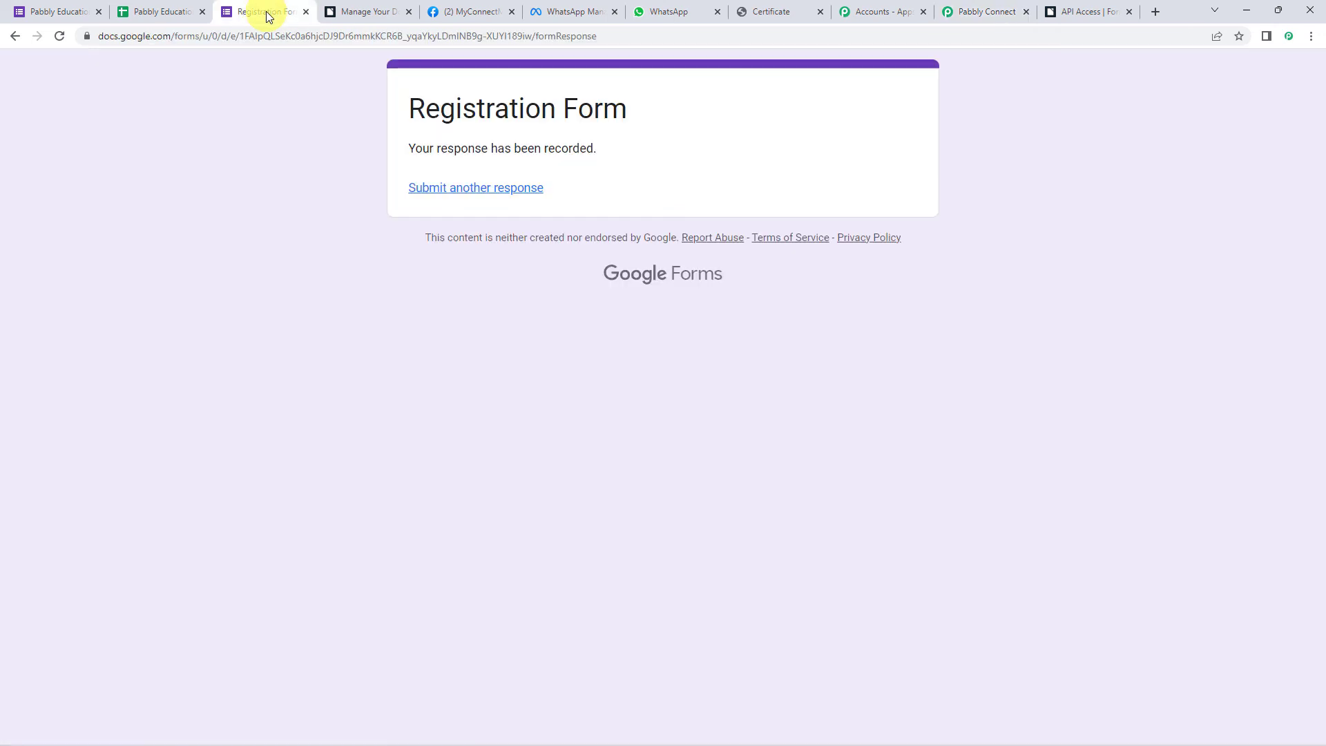
- Start another response and fill Name 'Dummy Name', the email address and phone number
click(446, 189)
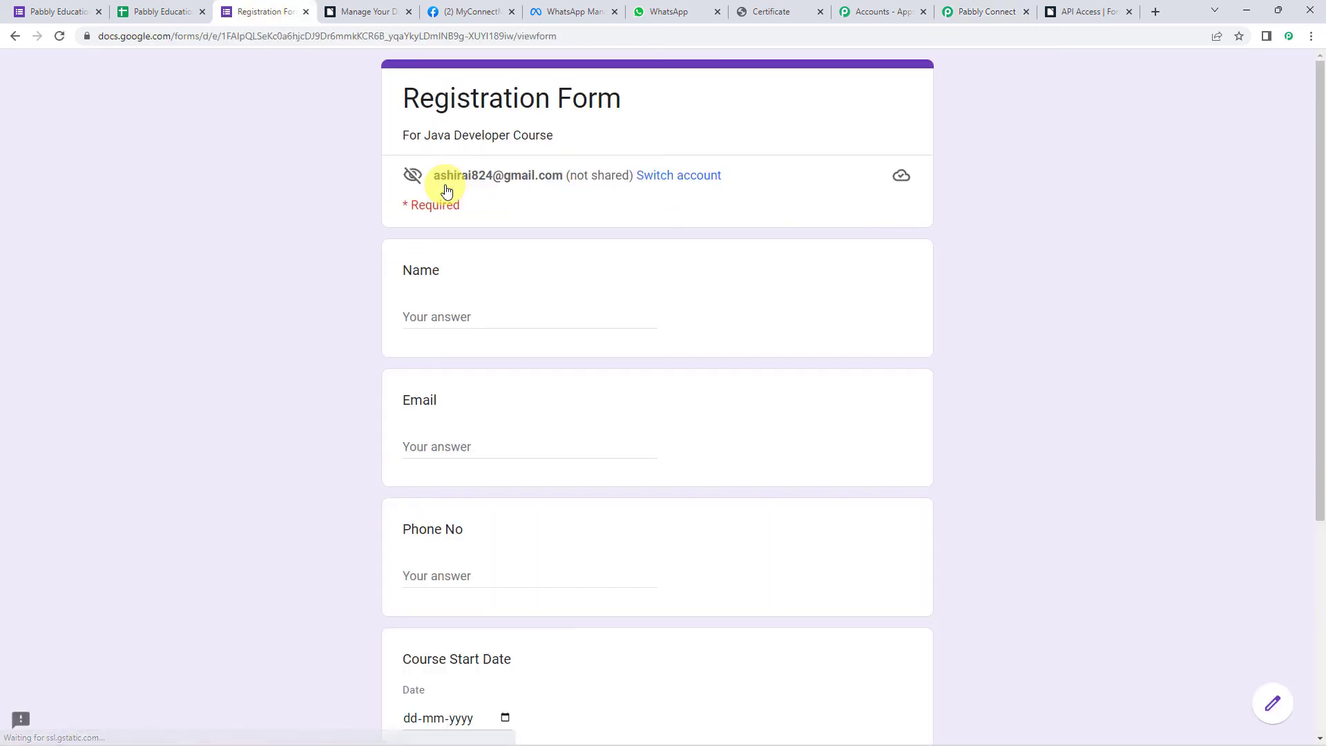
scroll(447, 190, down, 2)
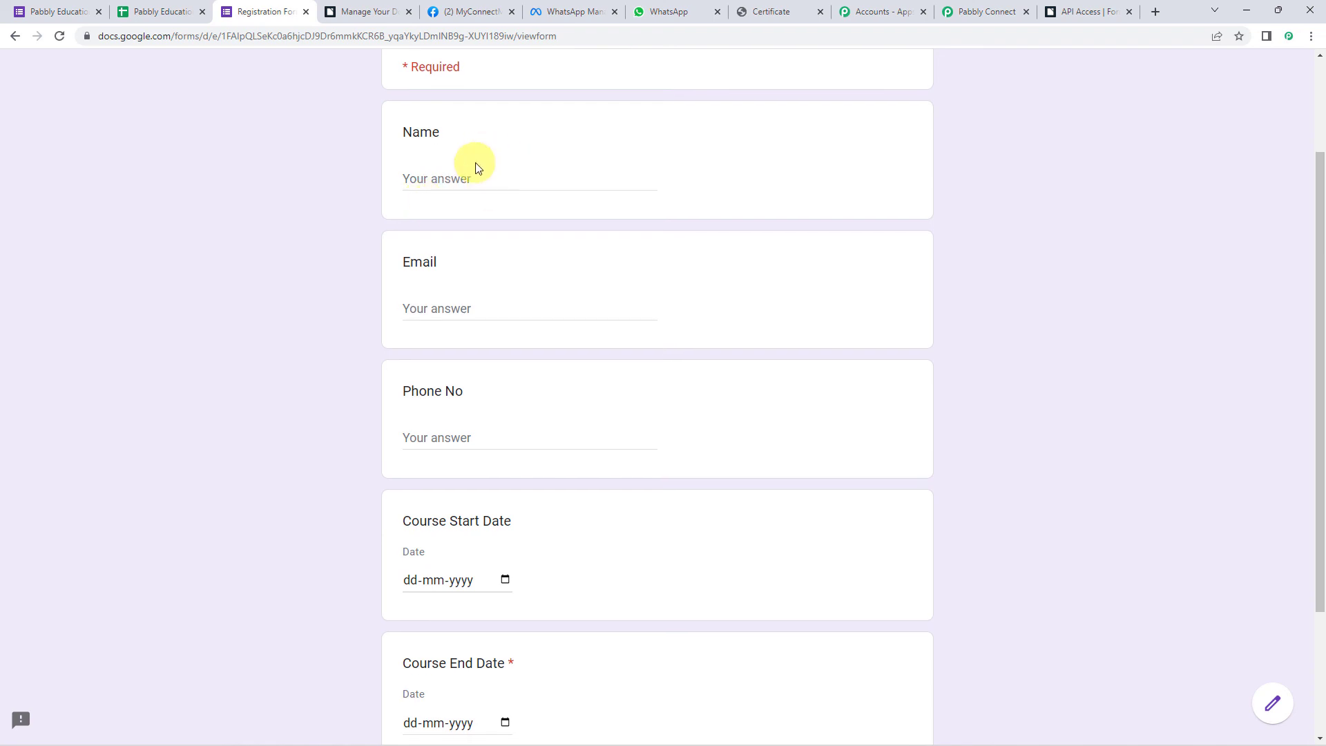
click(472, 177)
text(Dummy)
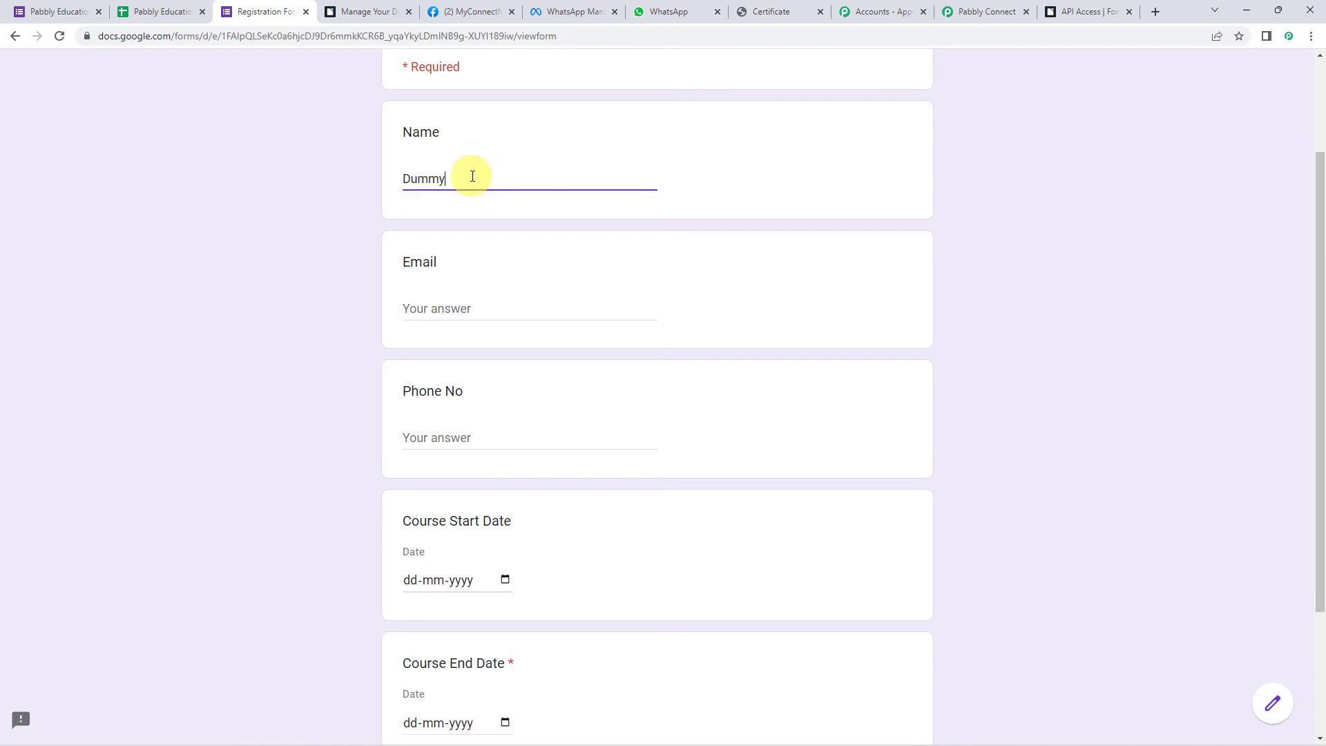
text( Name)
key(Tab)
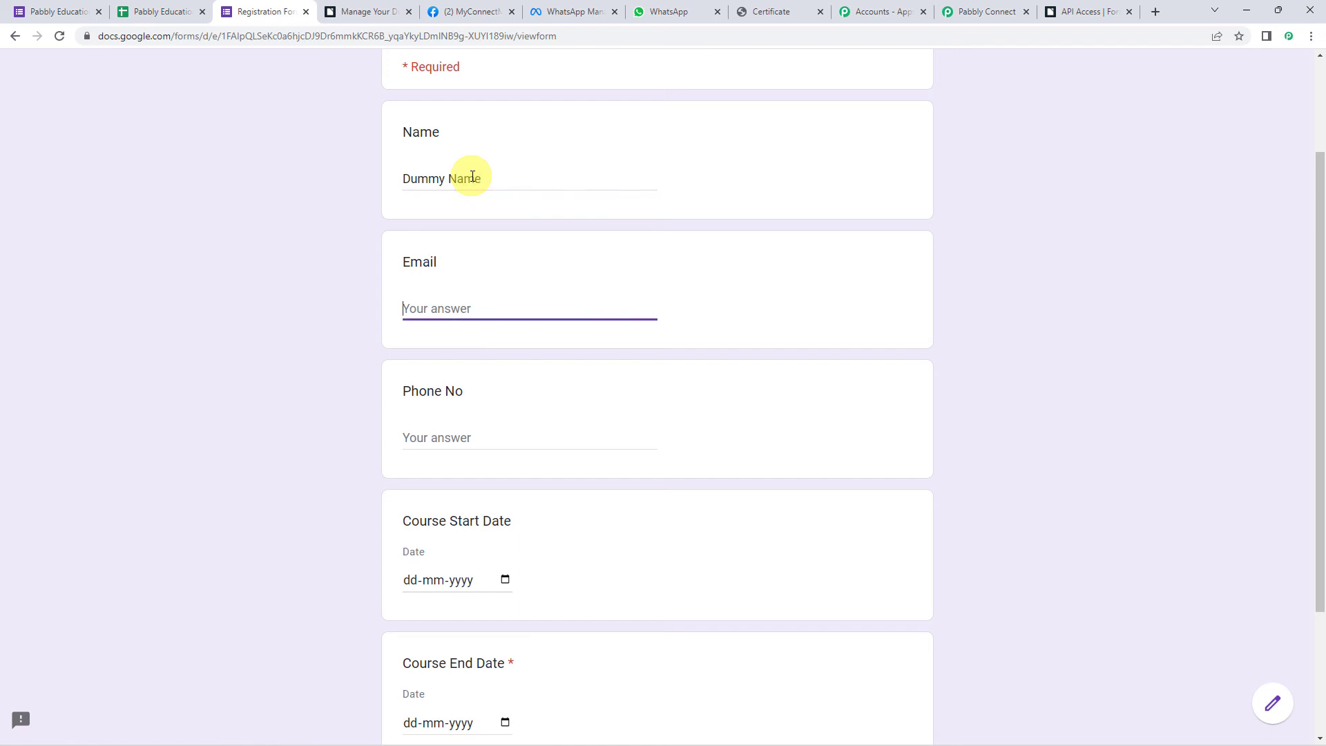
key(Tab)
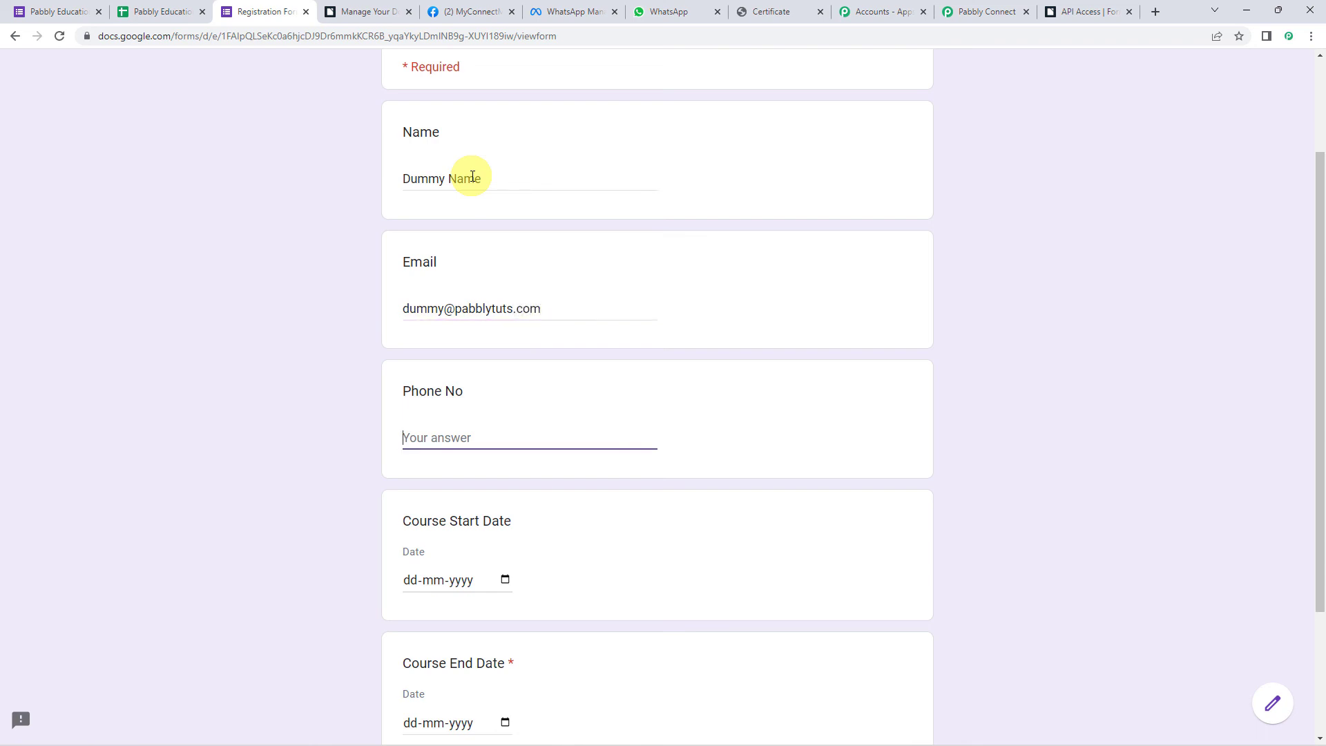
text(8xxxxxxxx3)
key(Tab)
- Set Course Start Date 15-10-2022 and End Date 15-11-2022, then submit the response
scroll(474, 177, down, 3)
click(506, 397)
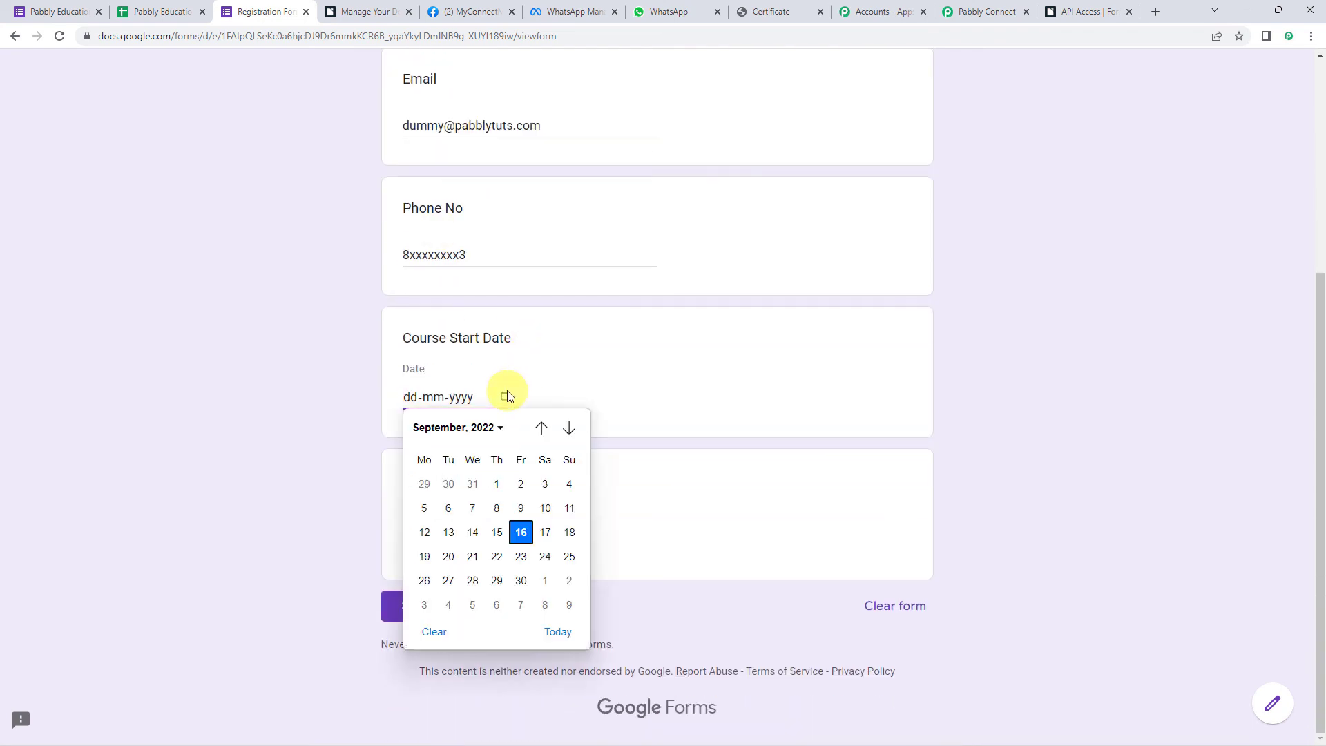
scroll(489, 476, down, 1)
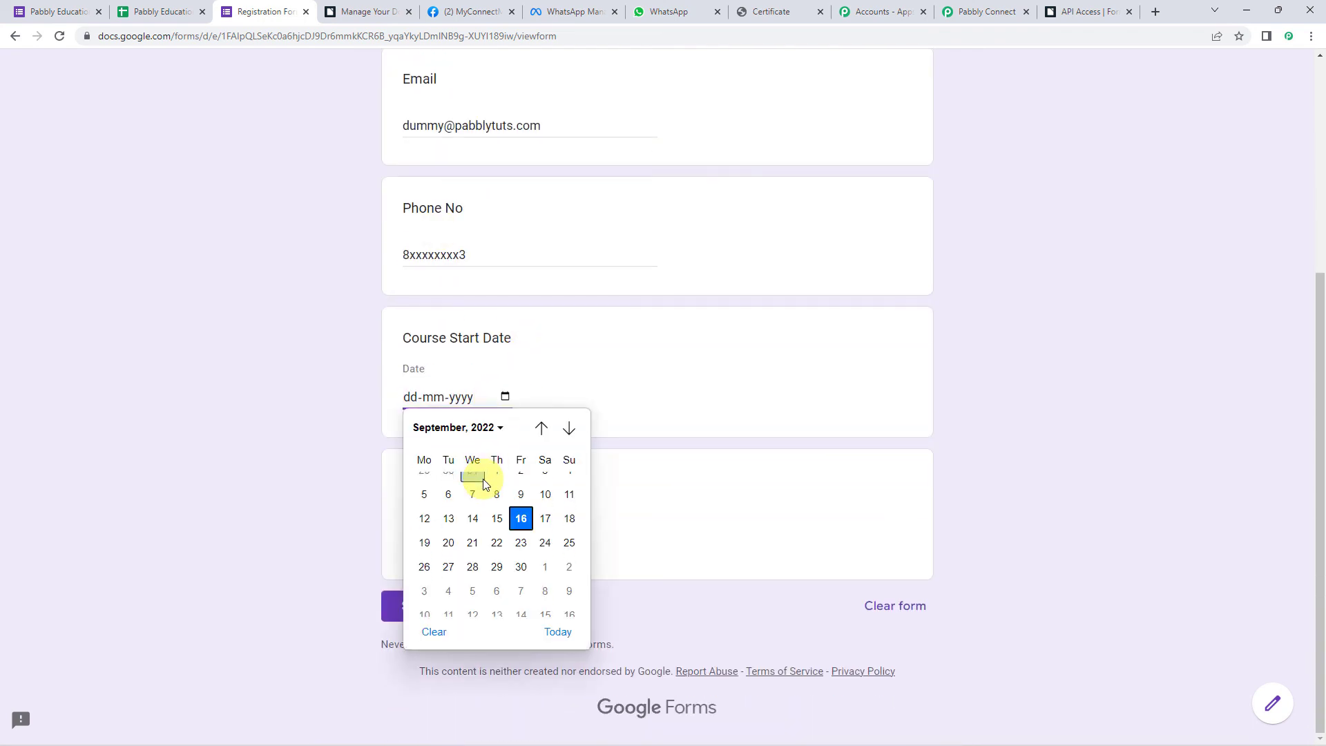
click(546, 605)
click(505, 539)
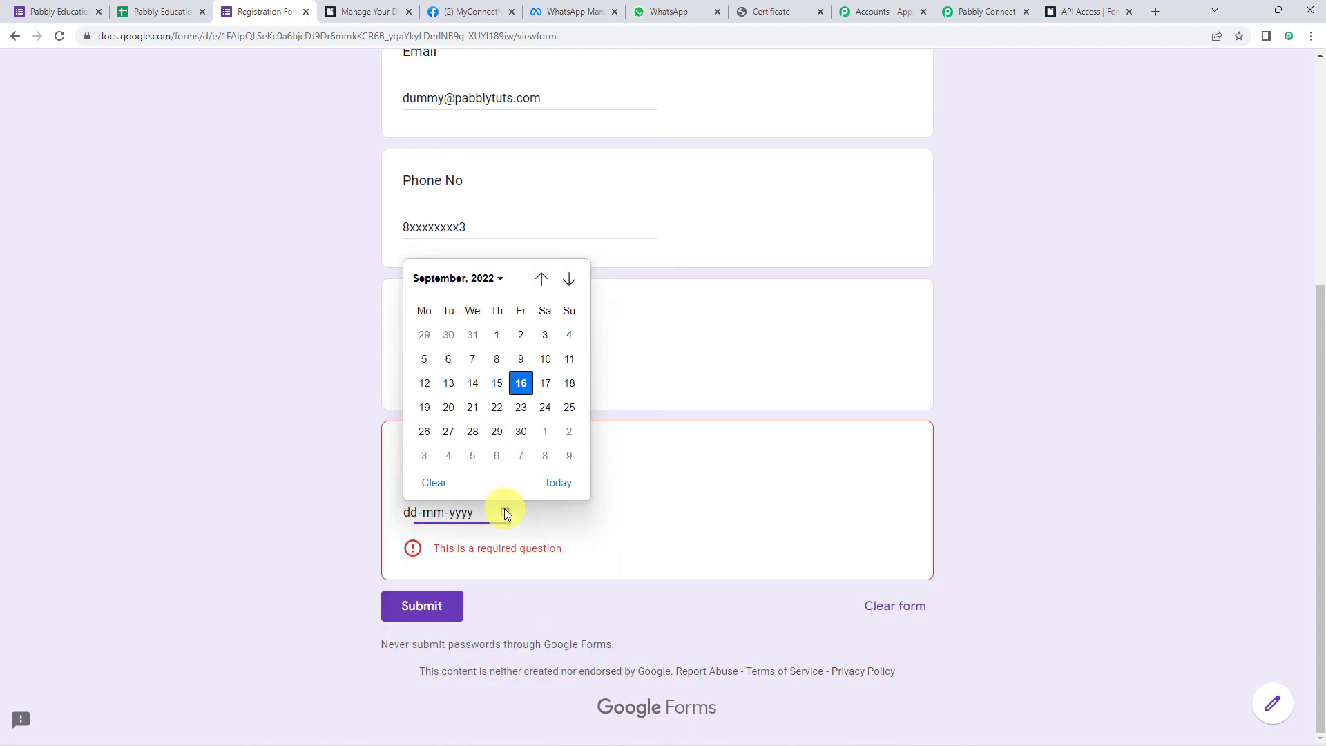
scroll(503, 403, down, 5)
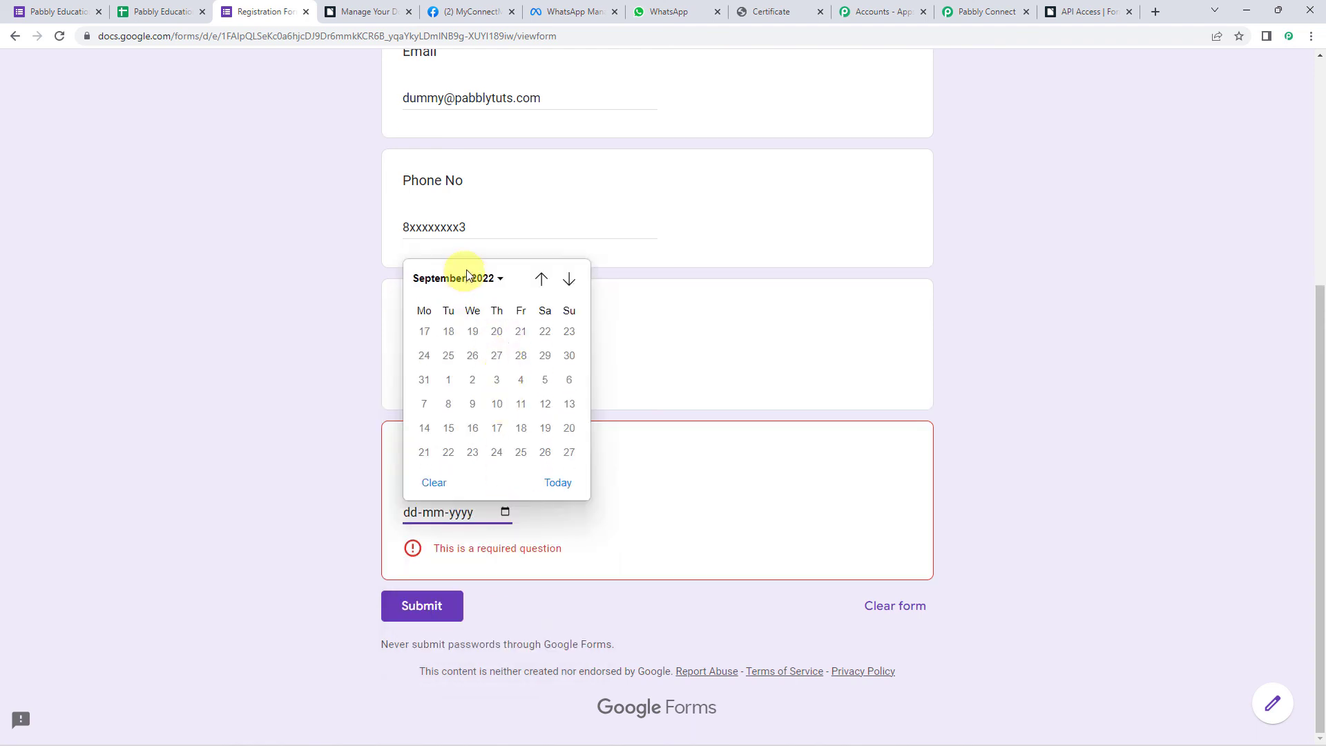
click(499, 278)
click(509, 393)
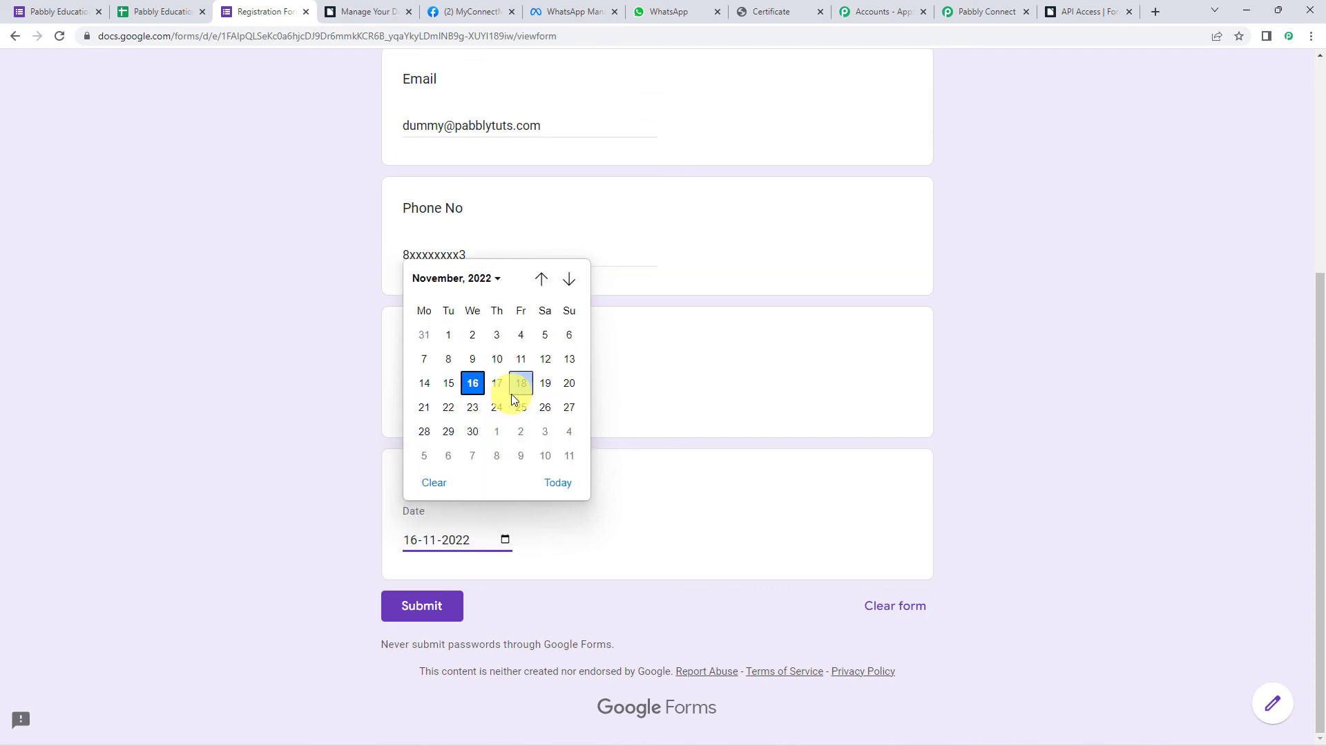
click(448, 385)
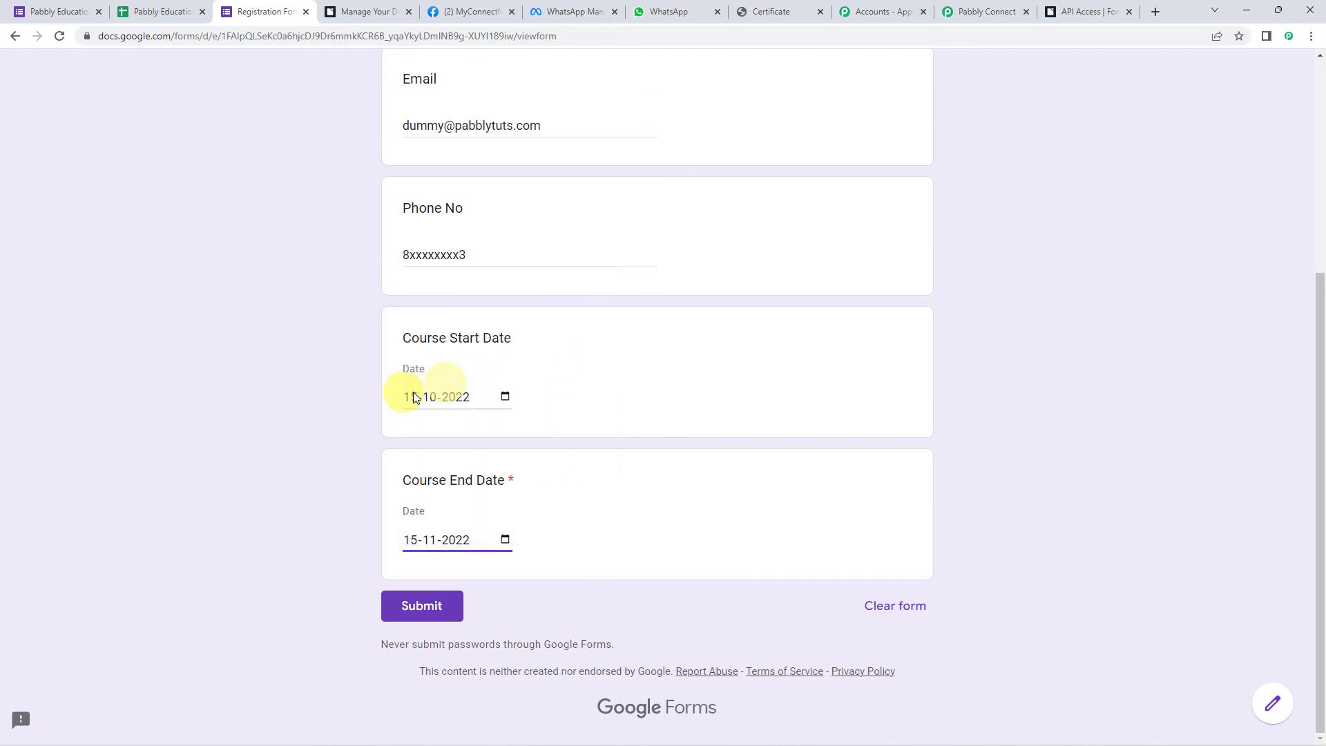
click(453, 612)
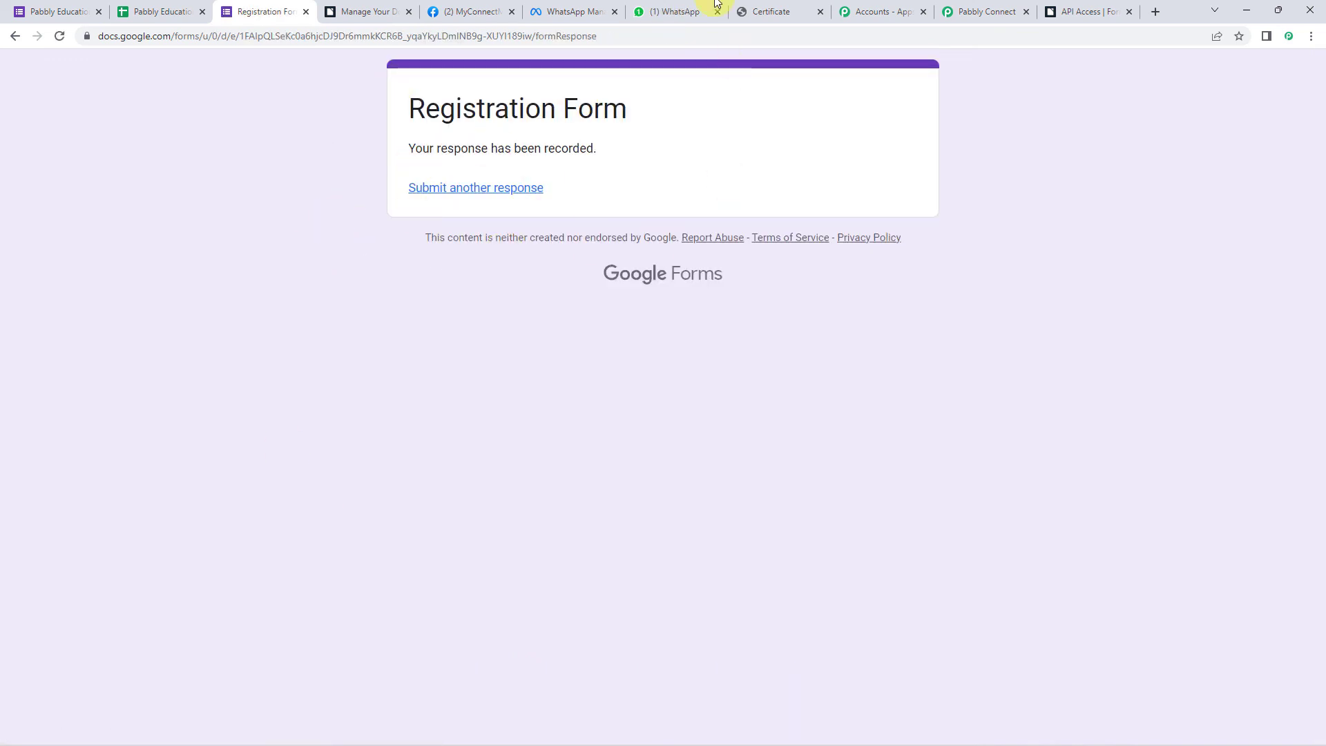
- In the new WhatsApp message, highlight Dummy Name, then download and open the attached certificate PDF
click(683, 7)
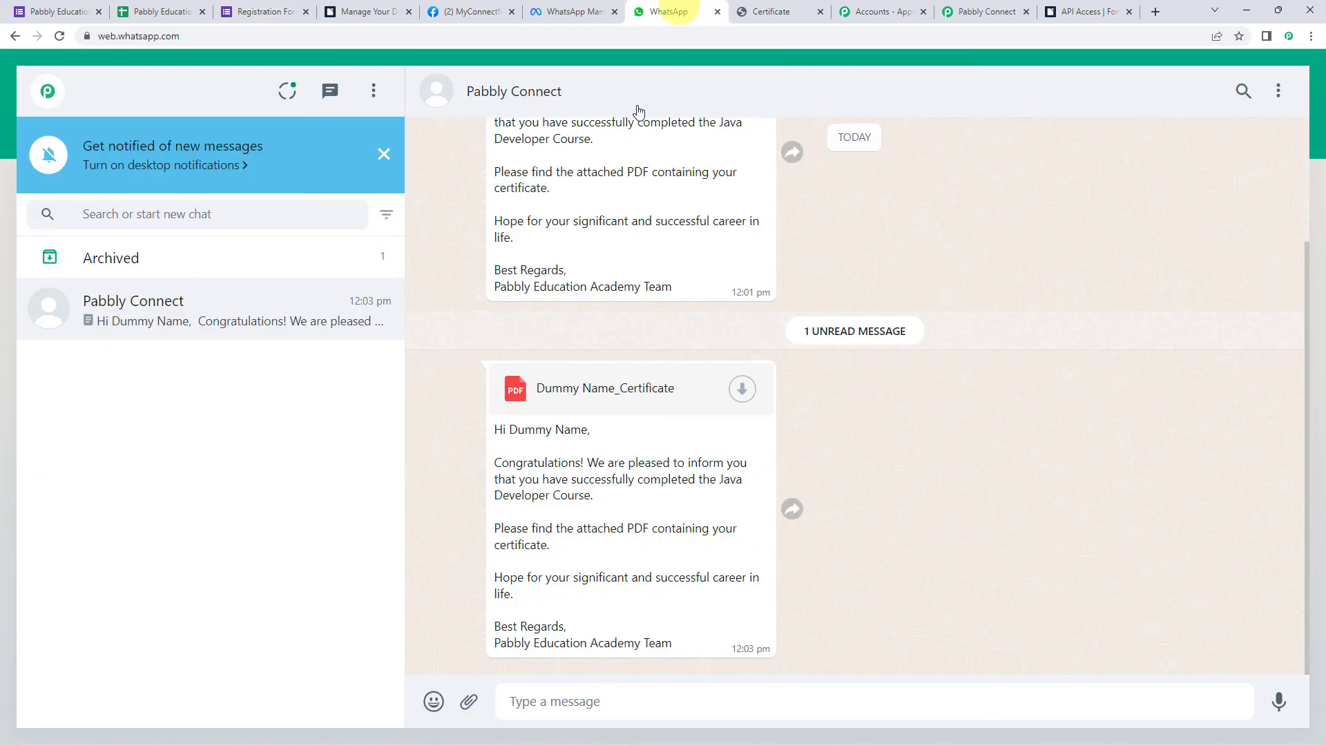
click(619, 227)
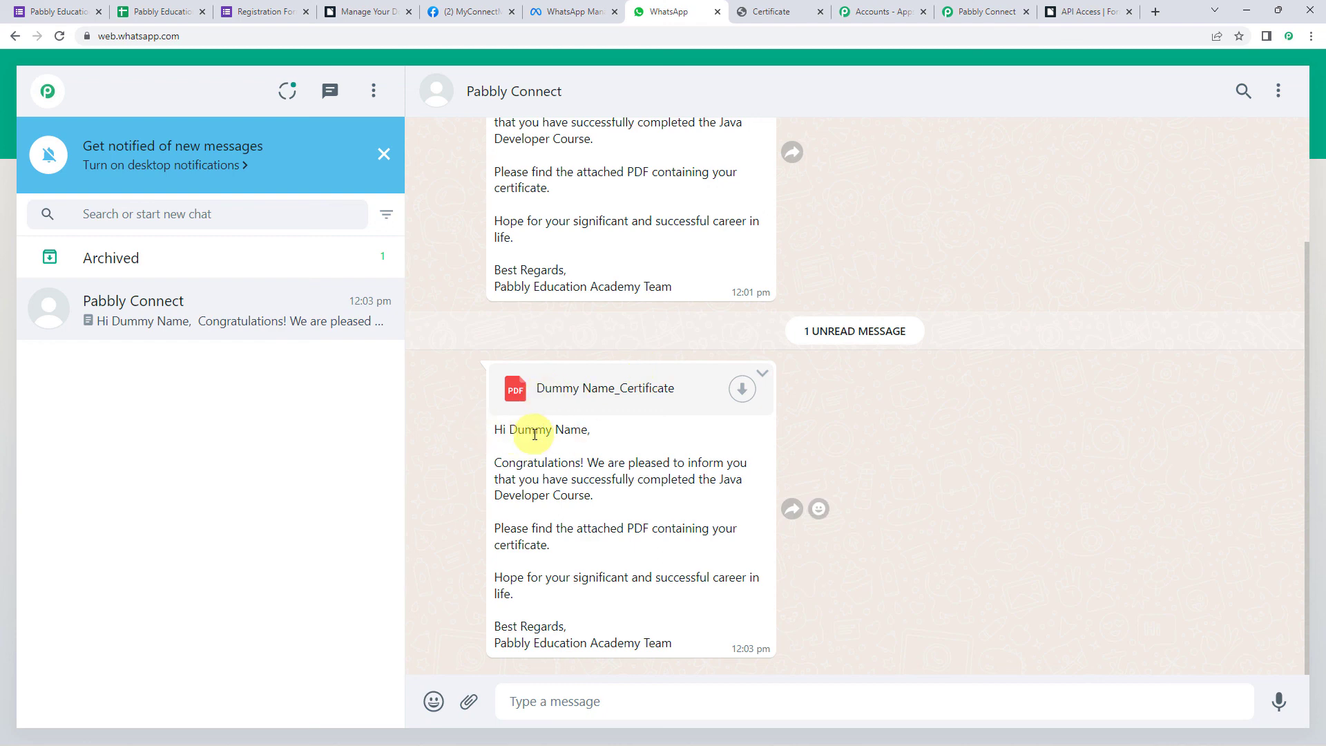
drag(516, 428, 608, 433)
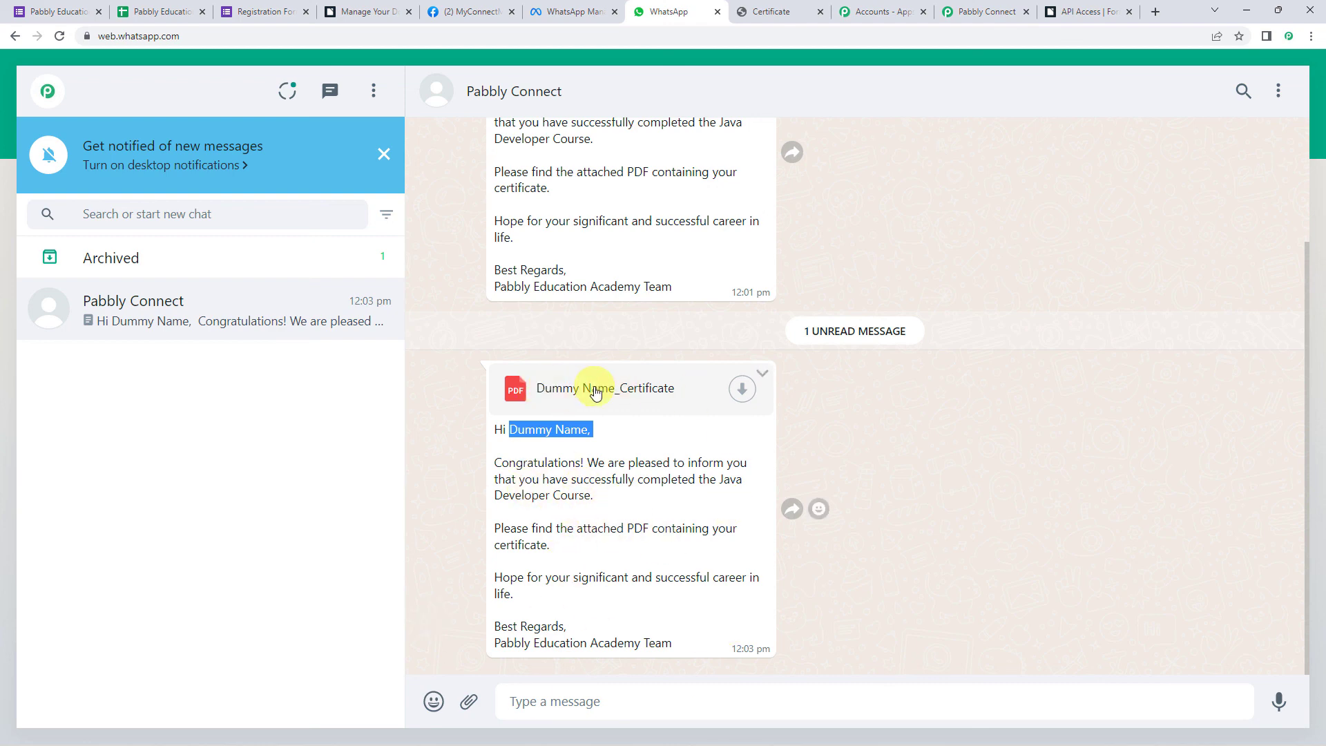
click(738, 391)
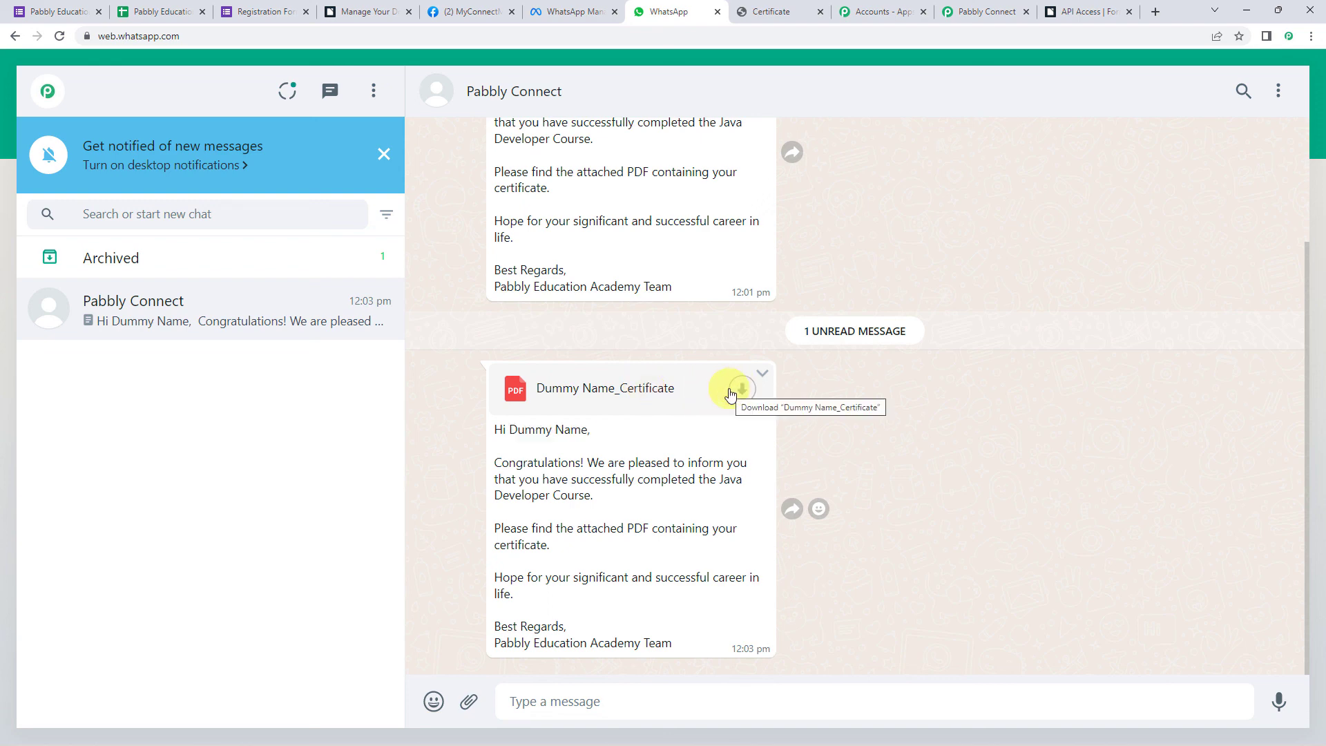
click(740, 391)
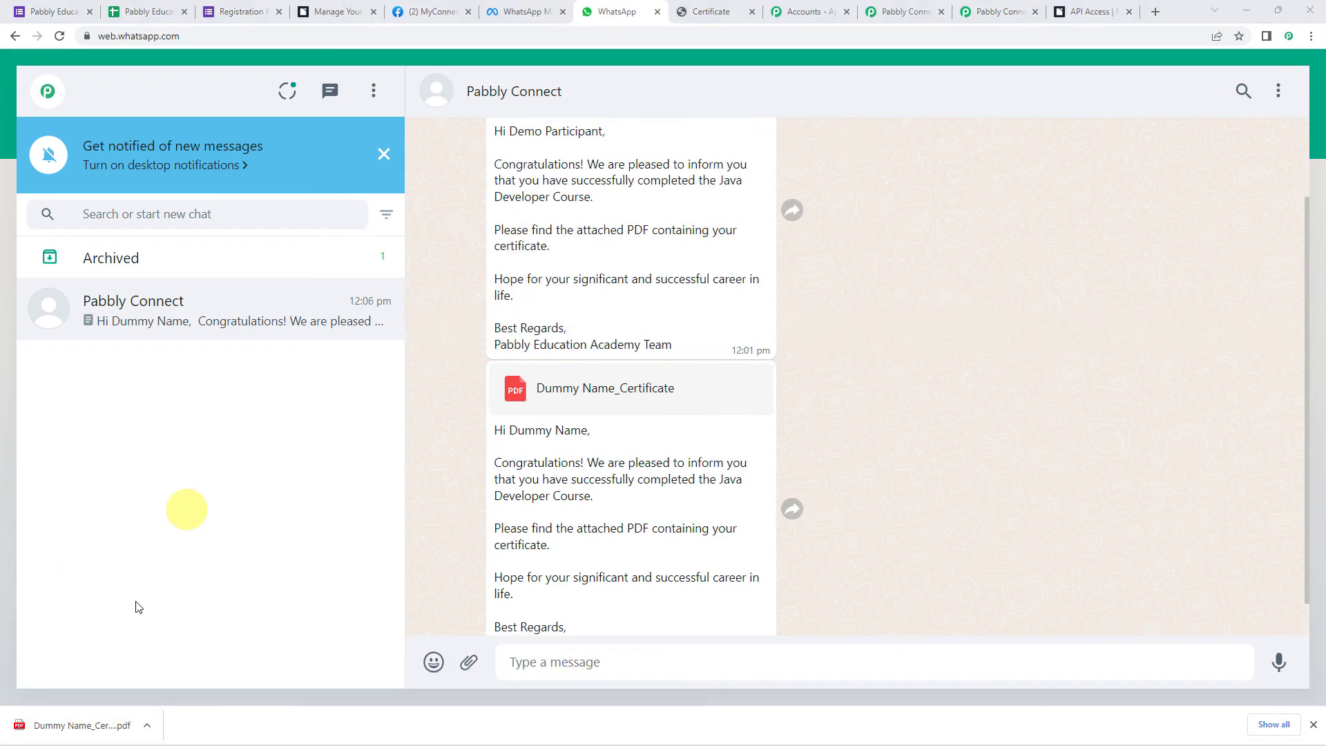
click(104, 724)
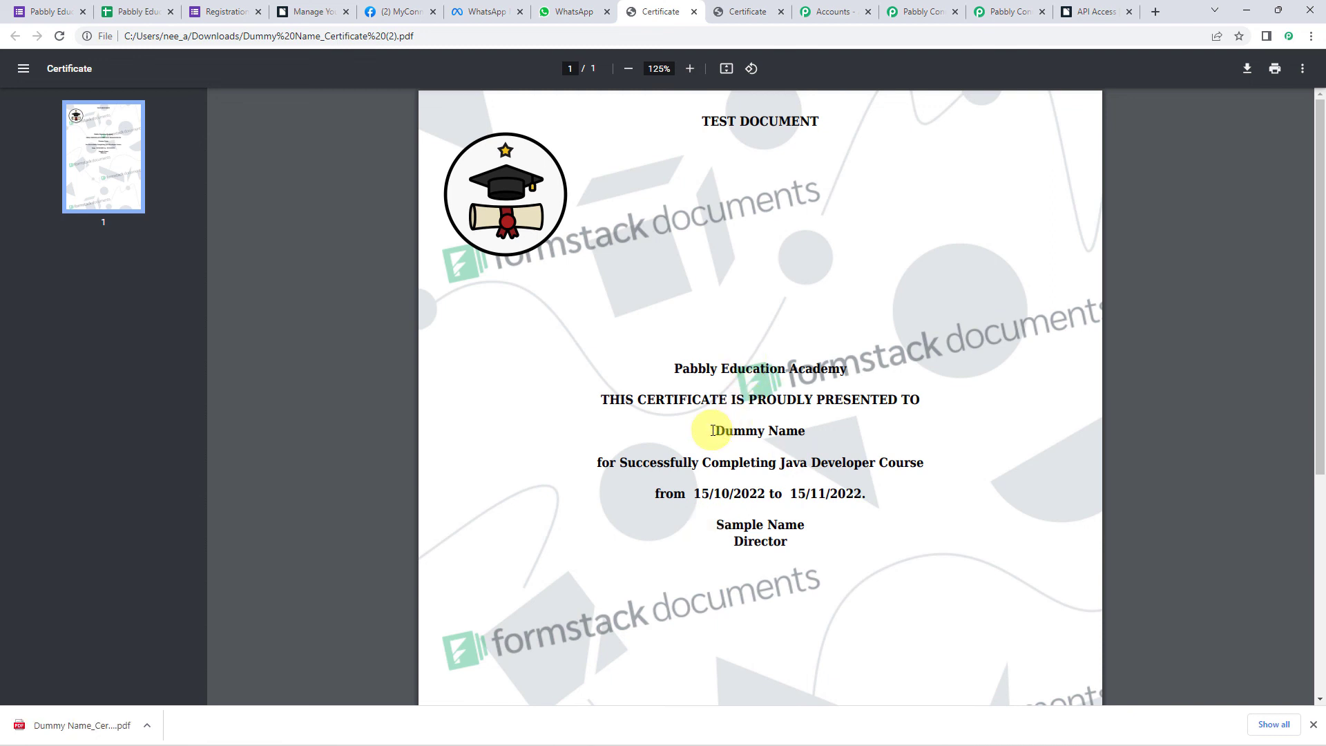
- Highlight Dummy Name, the course and end date 15/11/2022 on the certificate, then return to Pabbly Connect
drag(703, 431, 858, 431)
drag(760, 462, 974, 463)
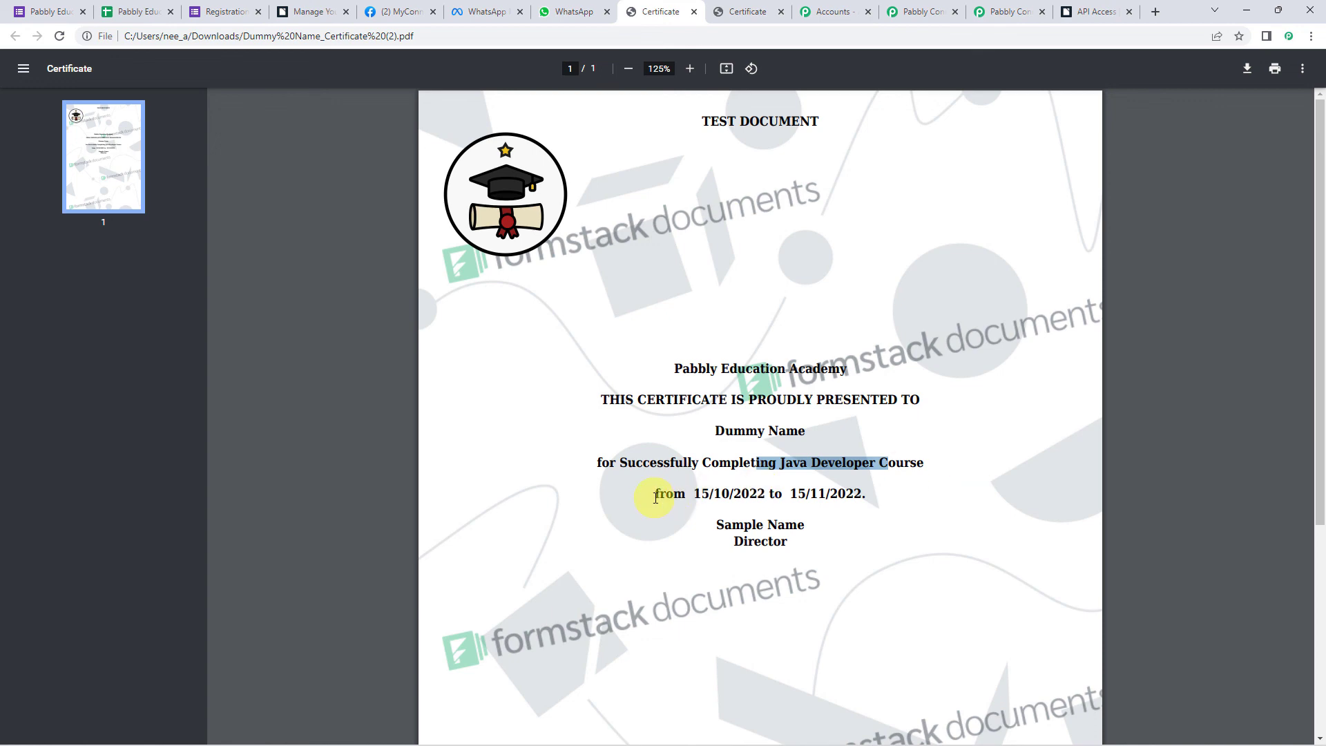
drag(692, 492, 887, 493)
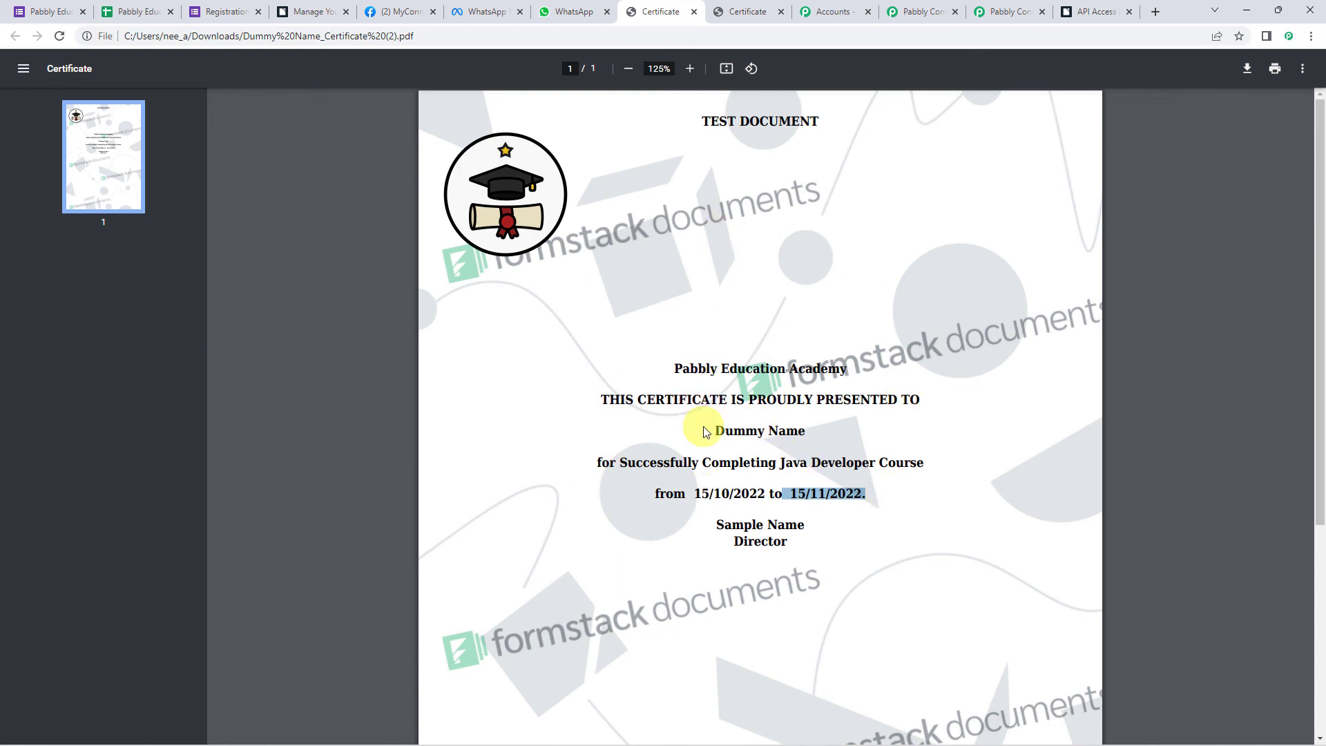
click(968, 14)
scroll(760, 240, up, 15)
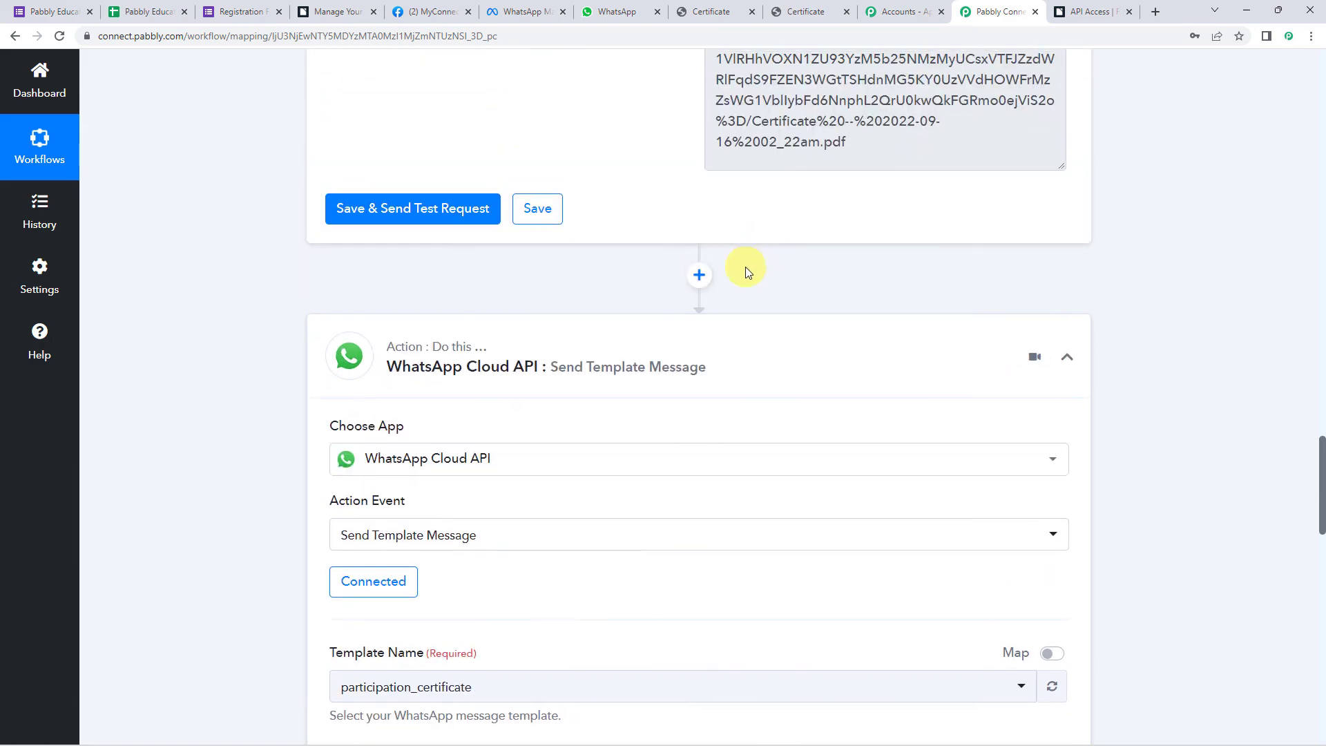
- Collapse the Google Forms trigger so all three workflow steps show as compact headers
scroll(835, 357, up, 13)
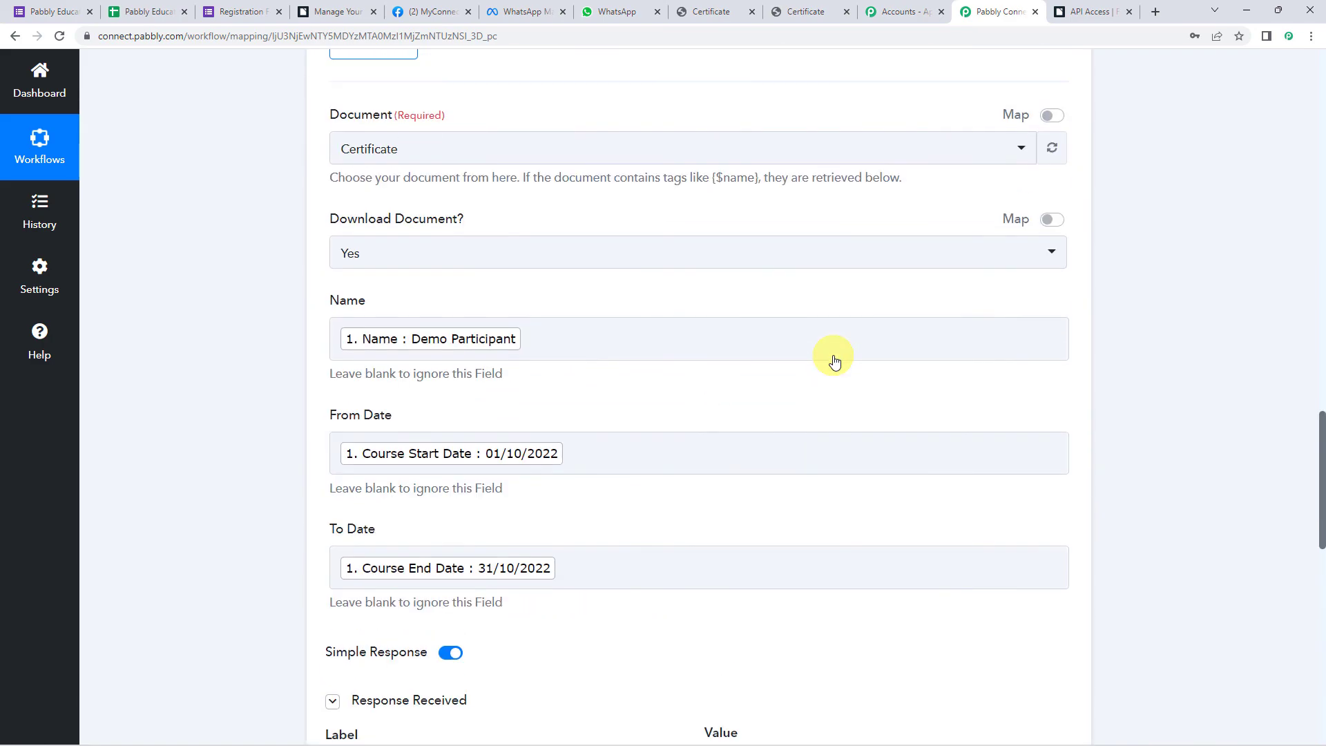
scroll(834, 359, up, 15)
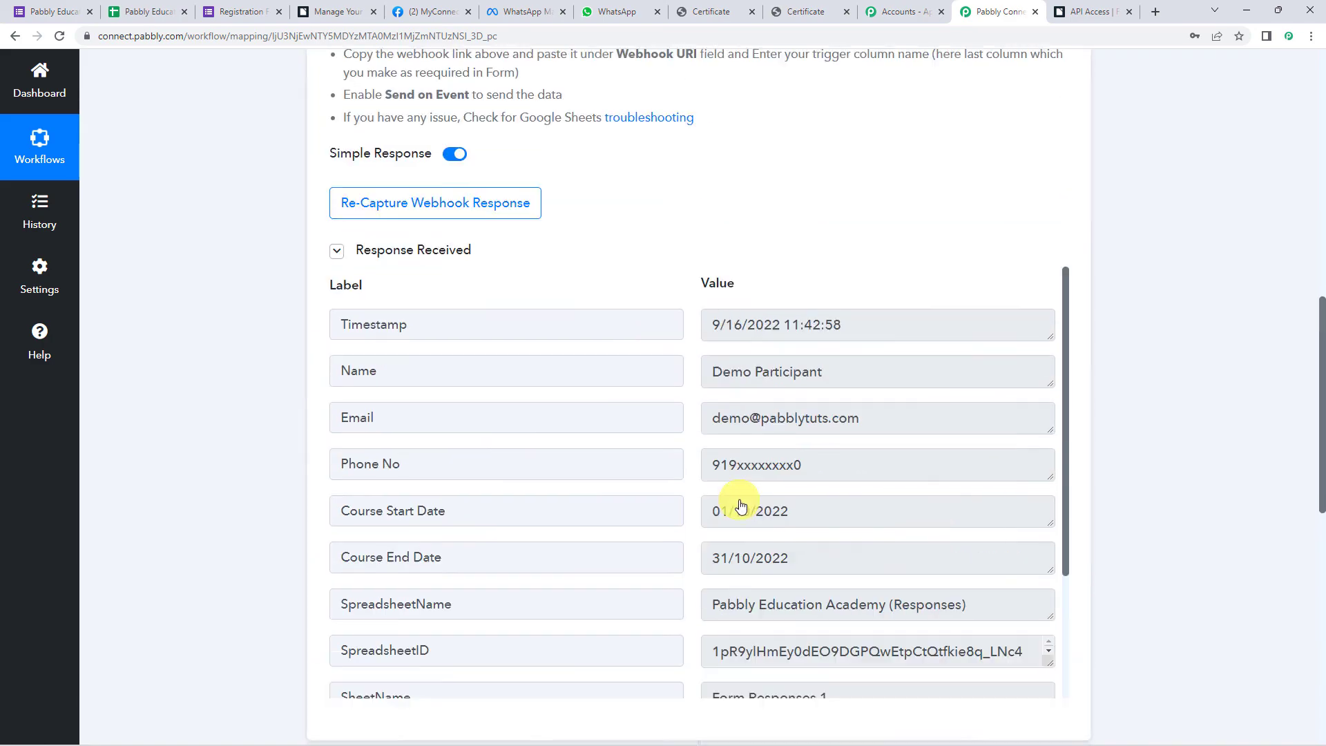
scroll(741, 507, up, 15)
click(717, 274)
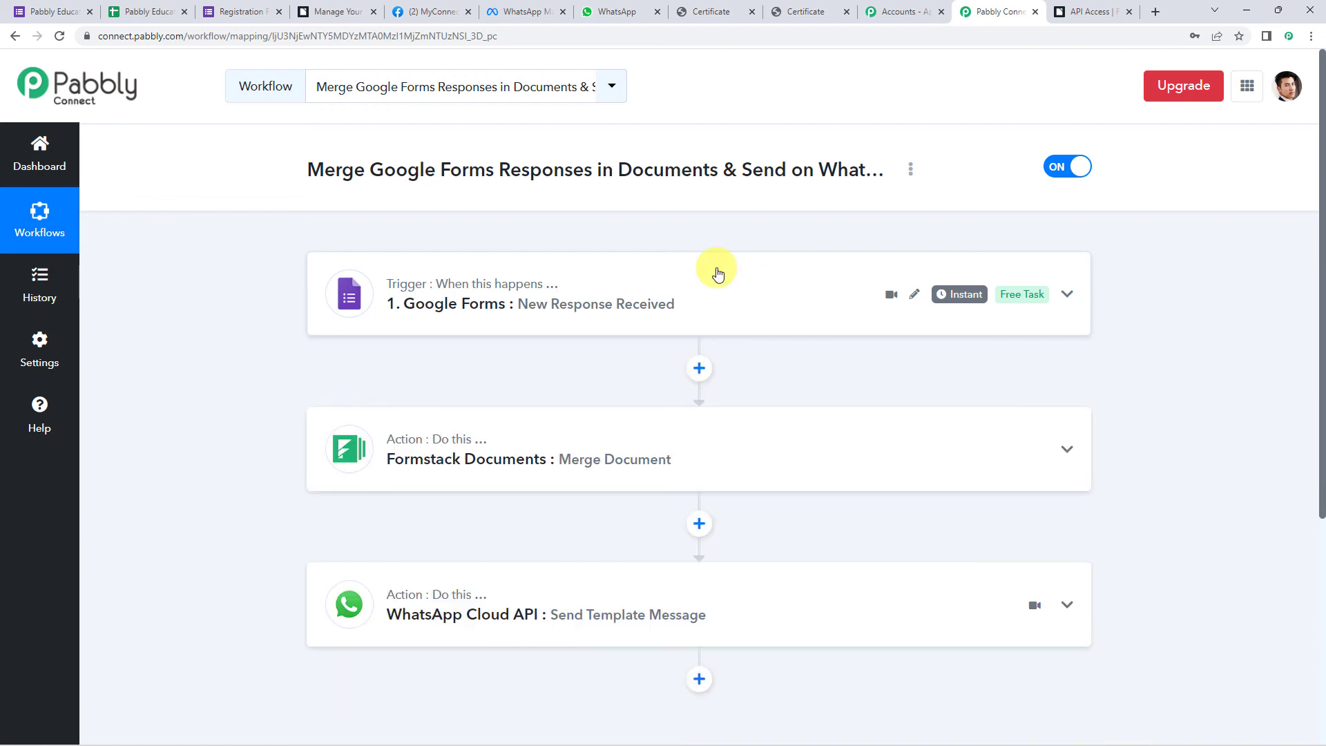